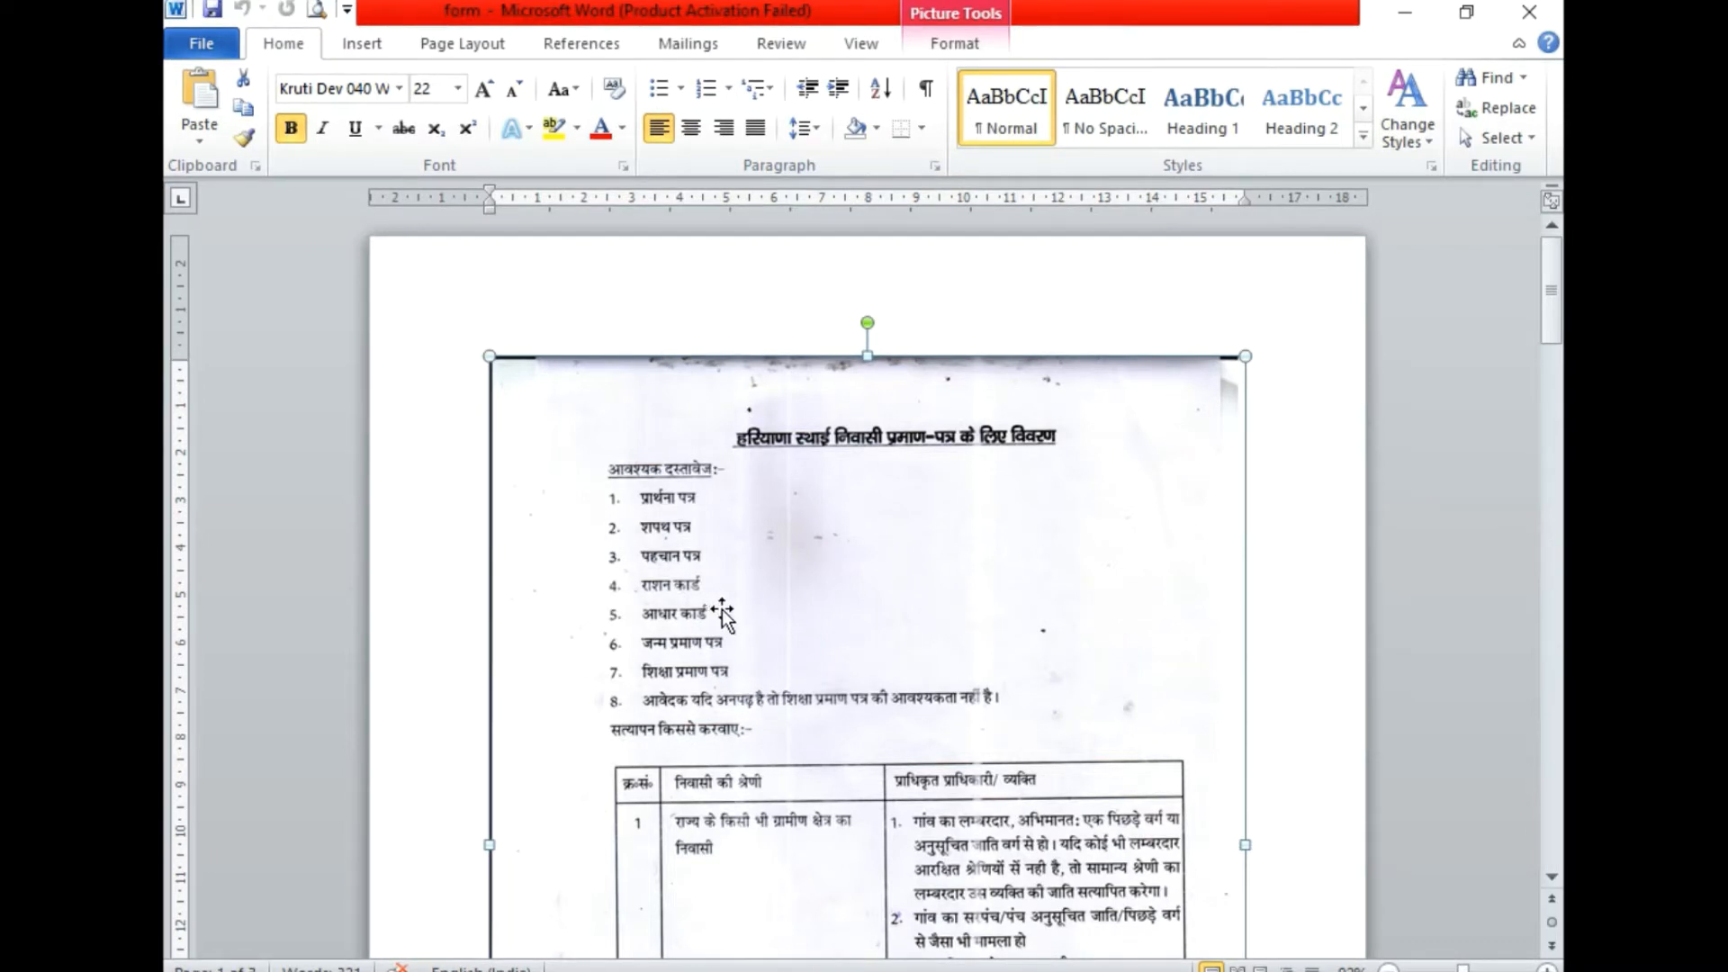
- On page 2, select the two-line heading of the resident certificate application
scroll(725, 594, down, 5)
scroll(764, 603, down, 5)
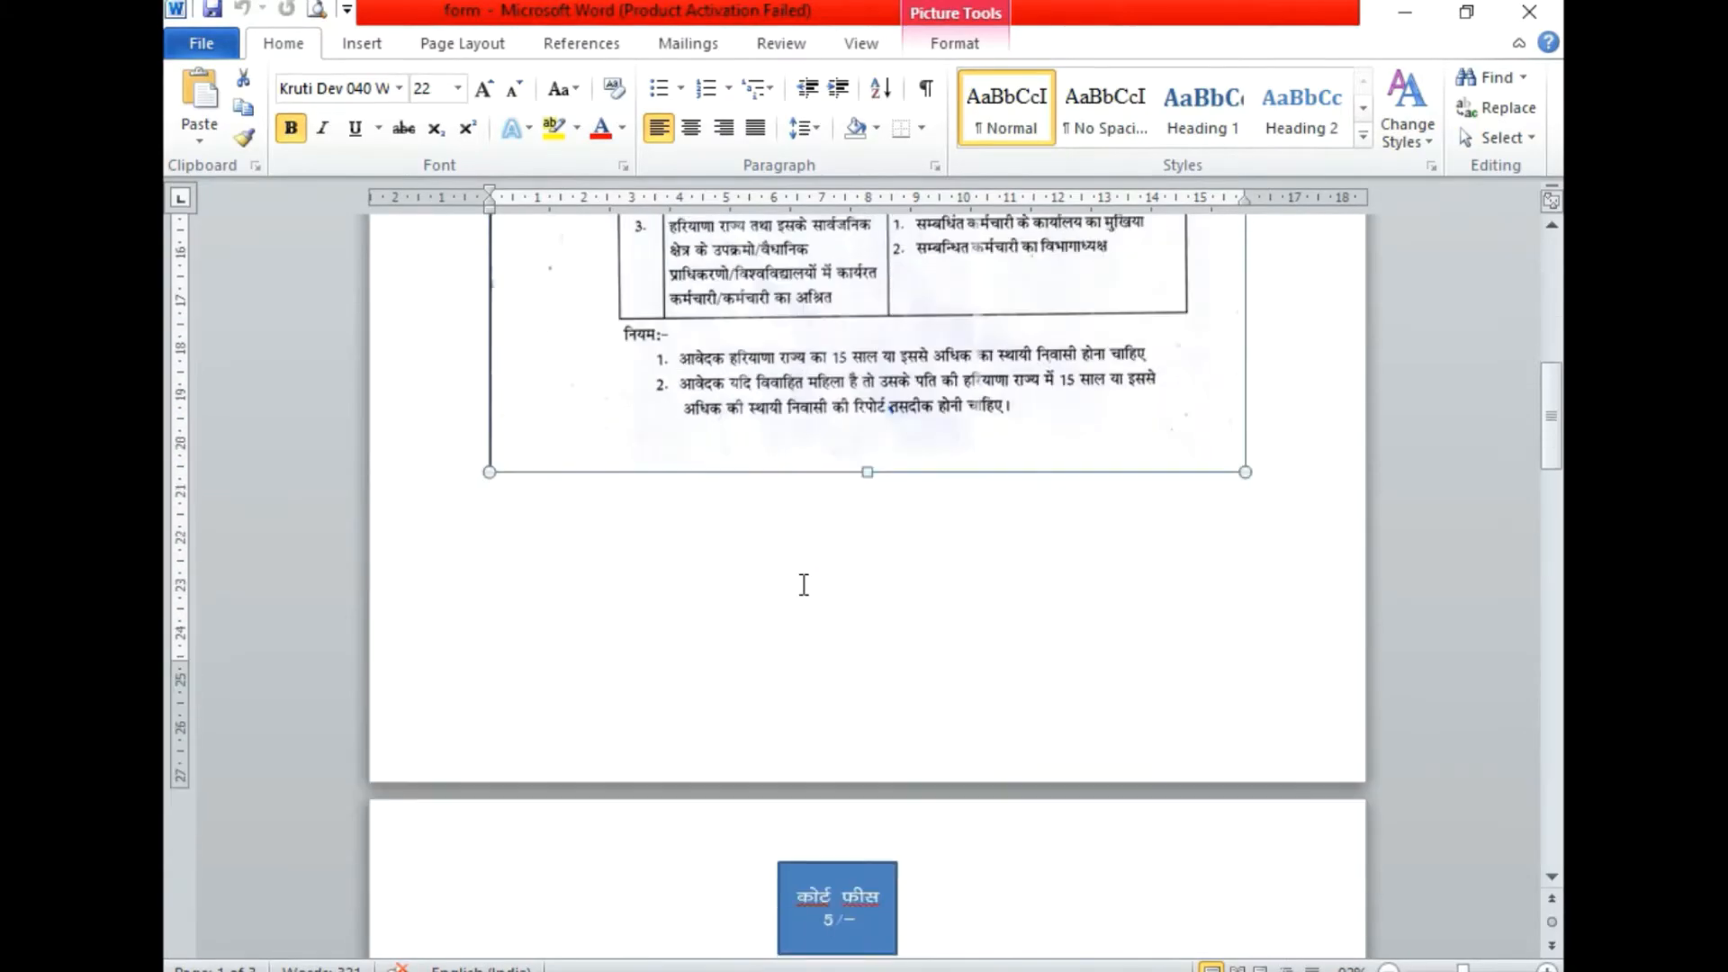
scroll(730, 578, down, 2)
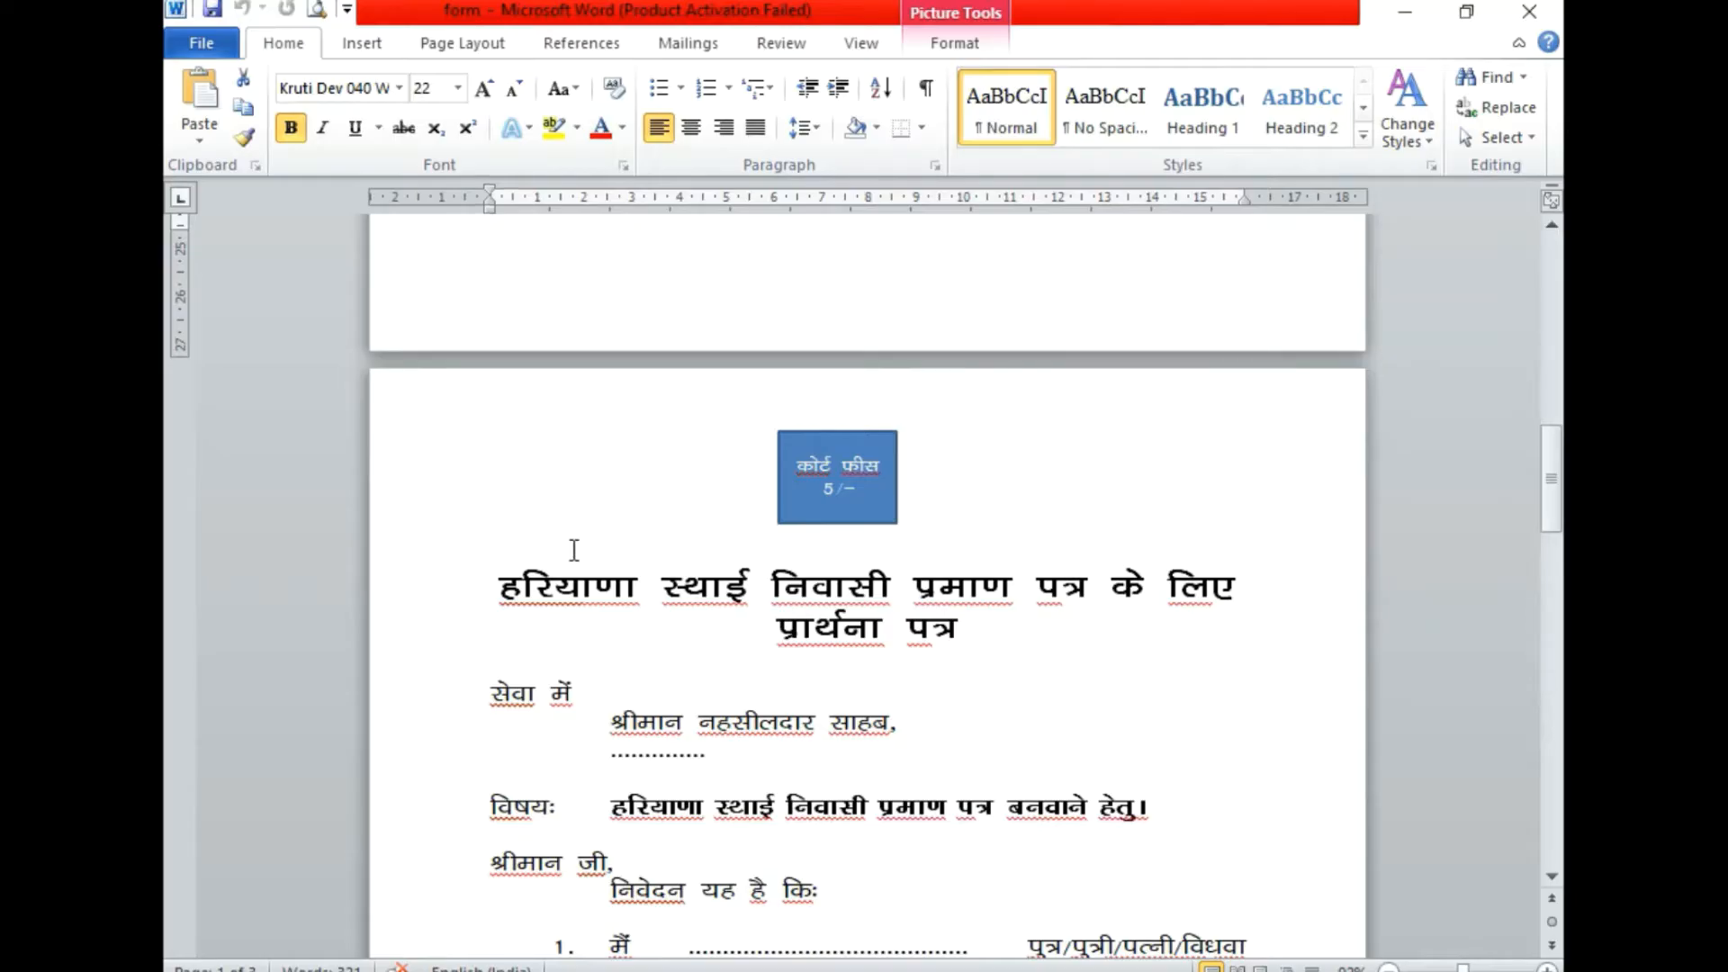
drag(493, 573, 966, 645)
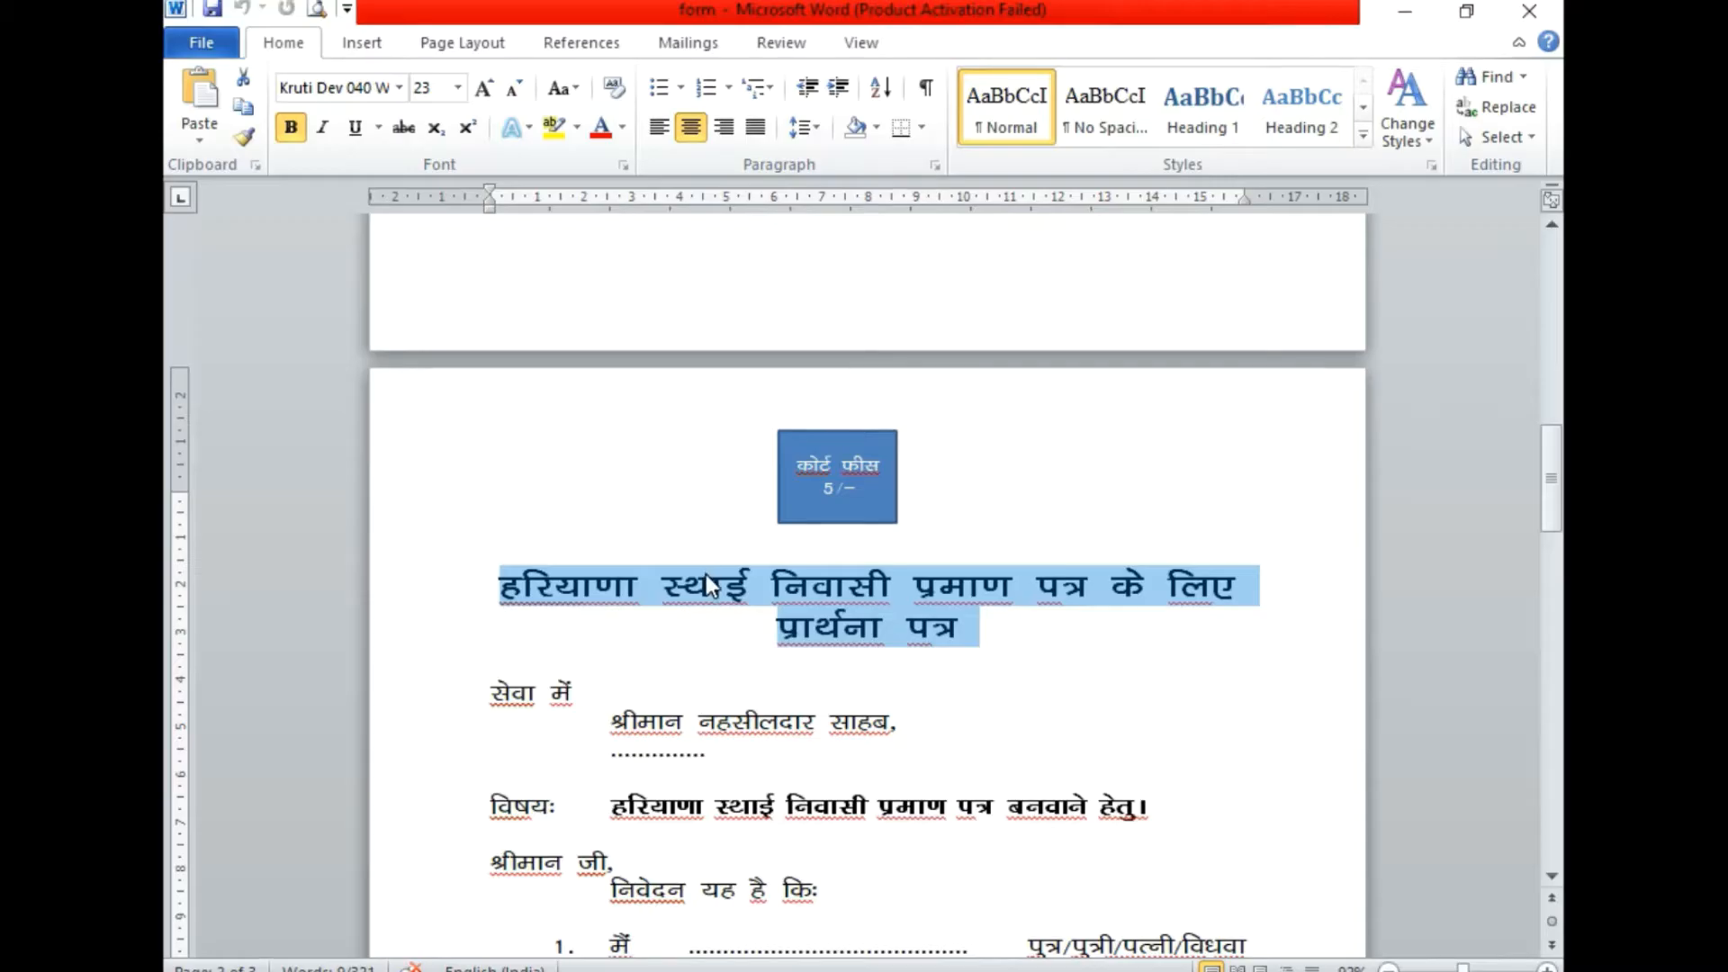
scroll(706, 574, down, 2)
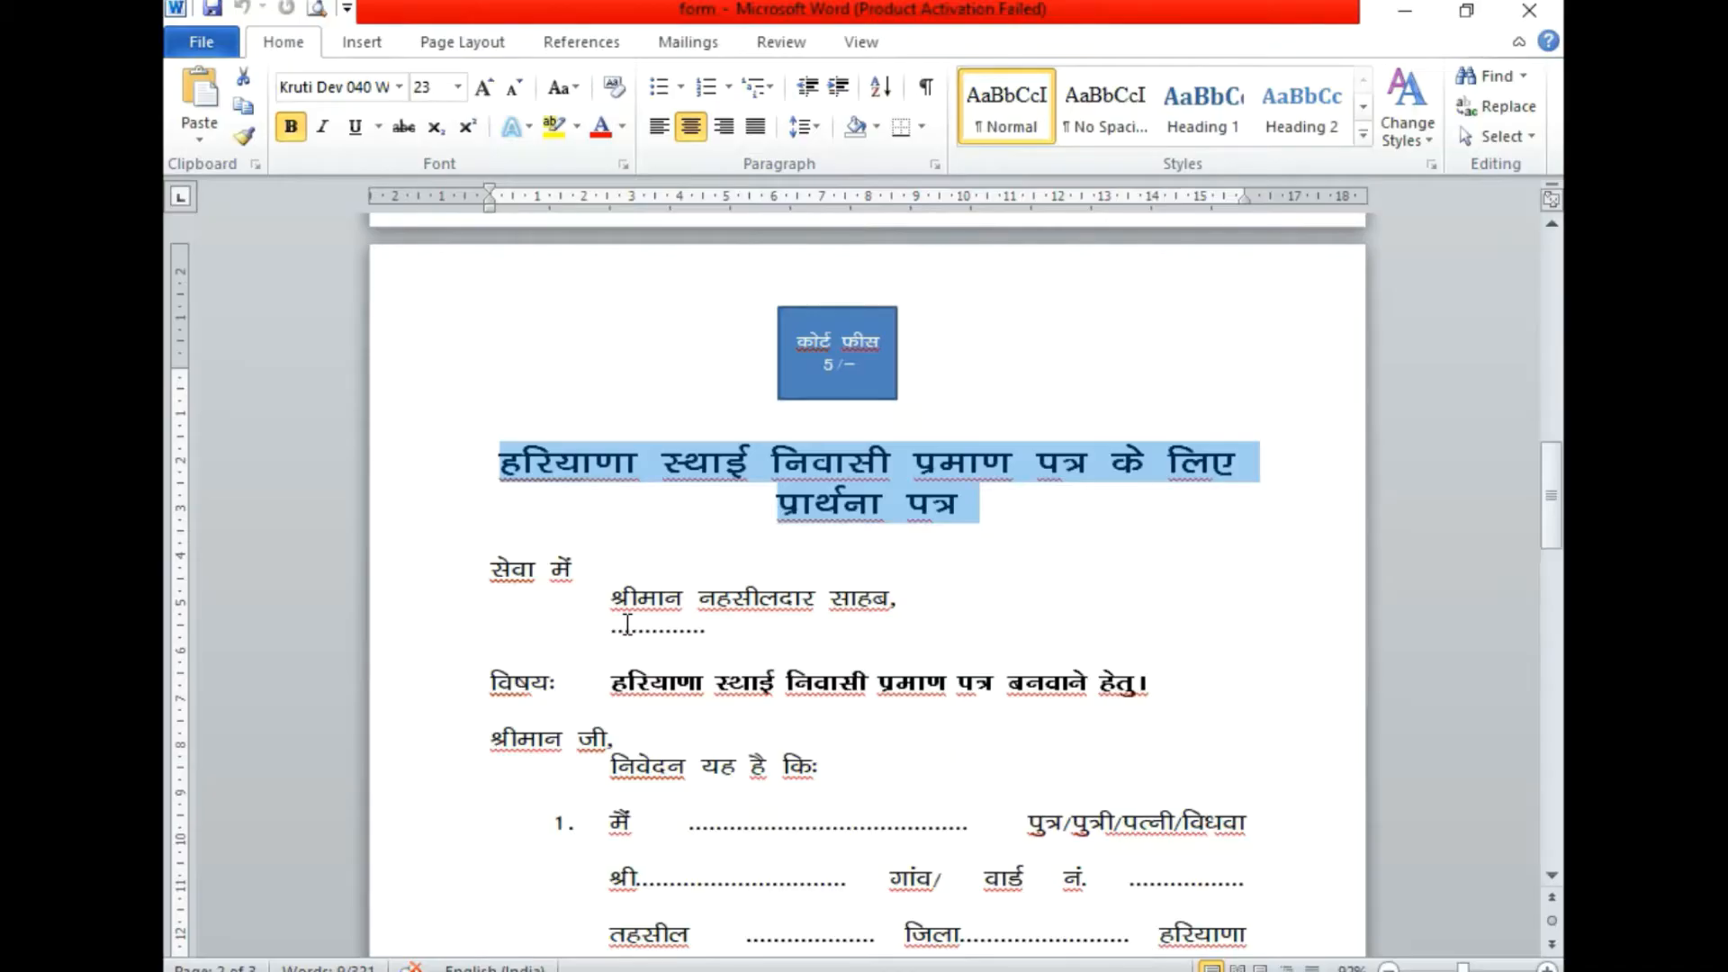
key(alt)
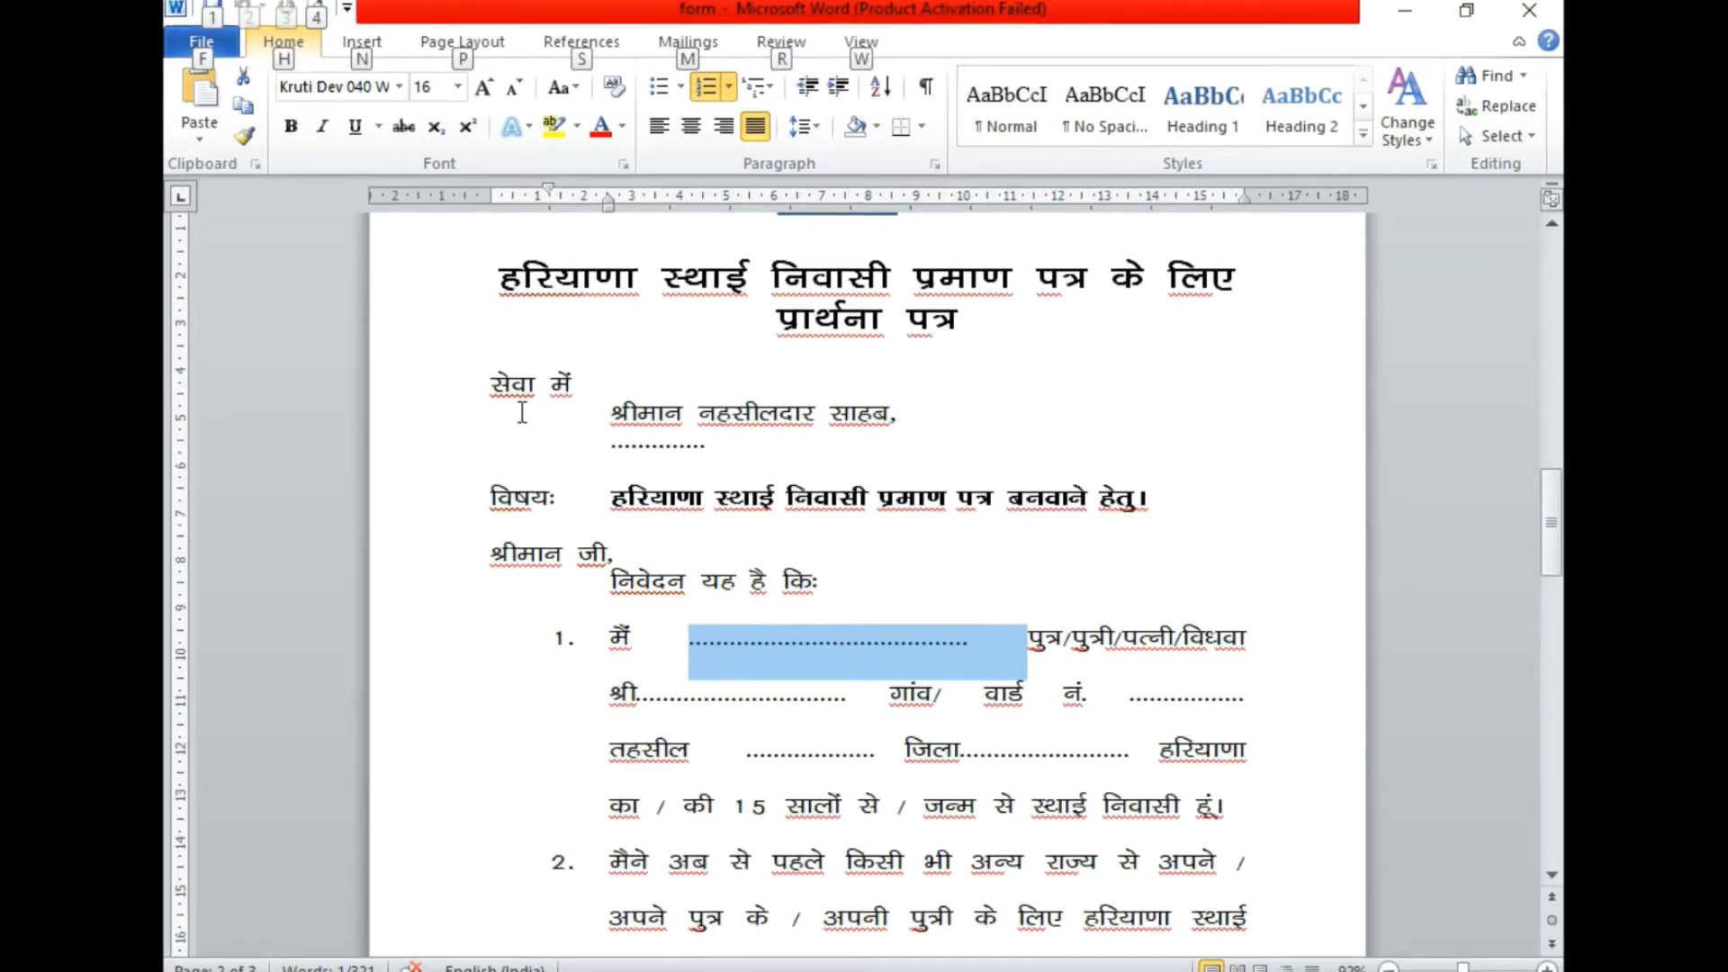
- Pick out the tehsildar, applicant name, श्री, ward, tehsil and district blanks, down to the closing line
double_click(630, 444)
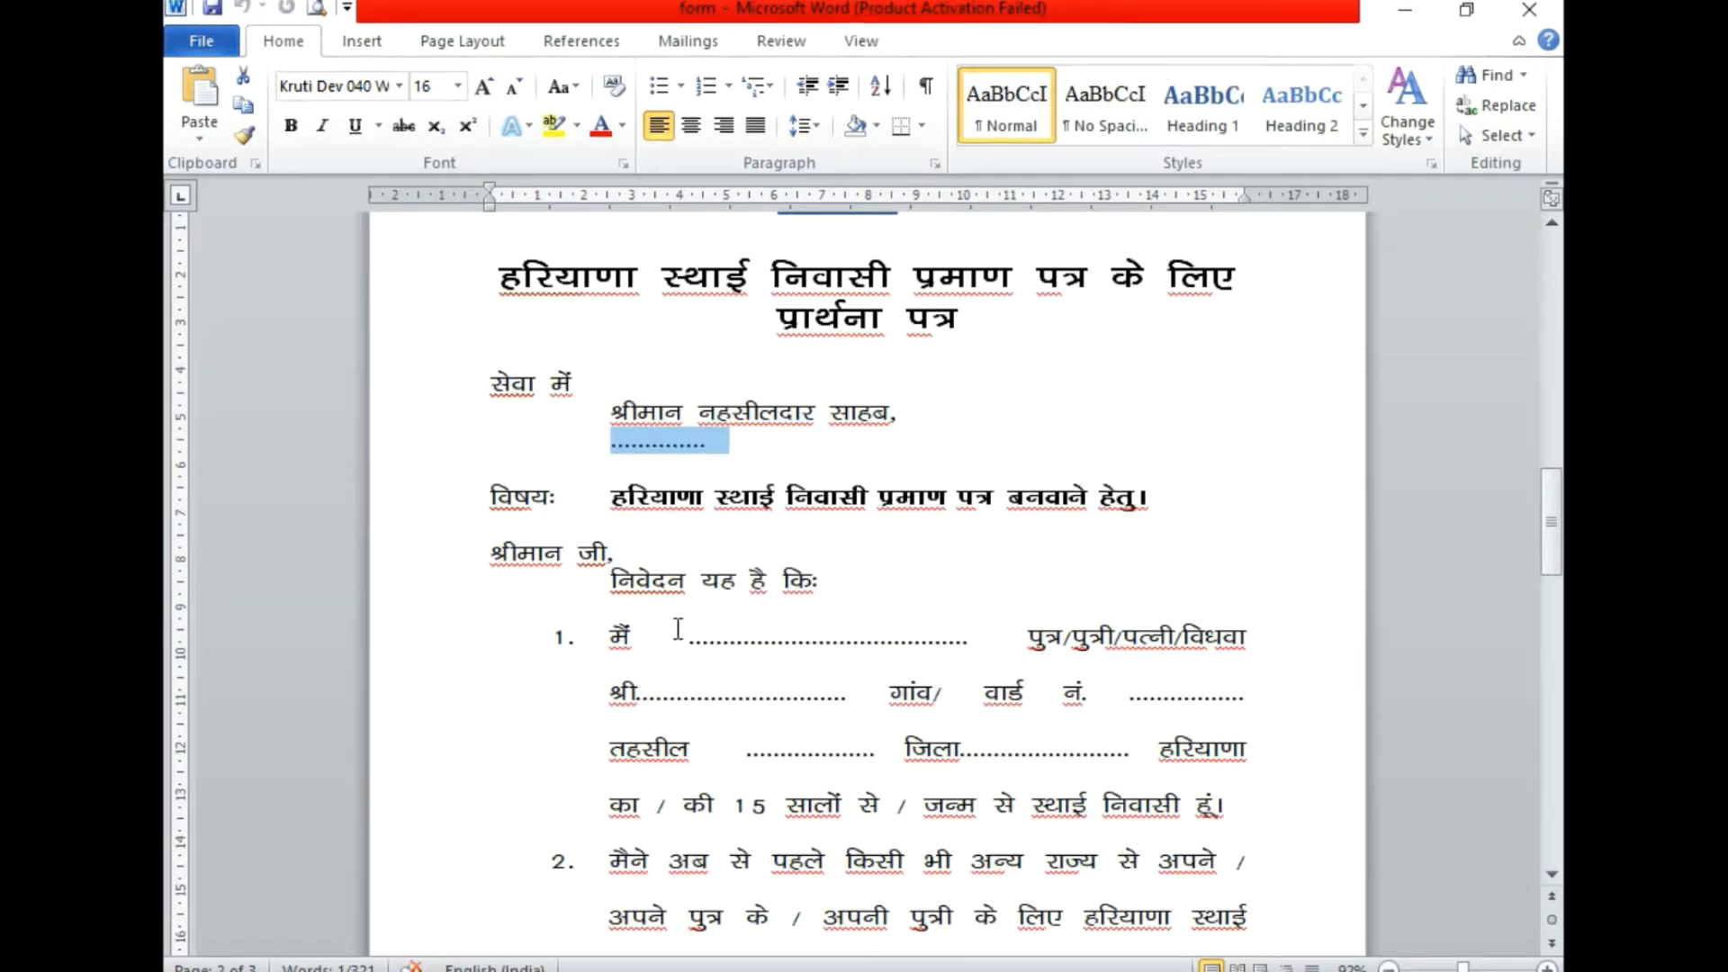
scroll(725, 530, down, 3)
double_click(726, 529)
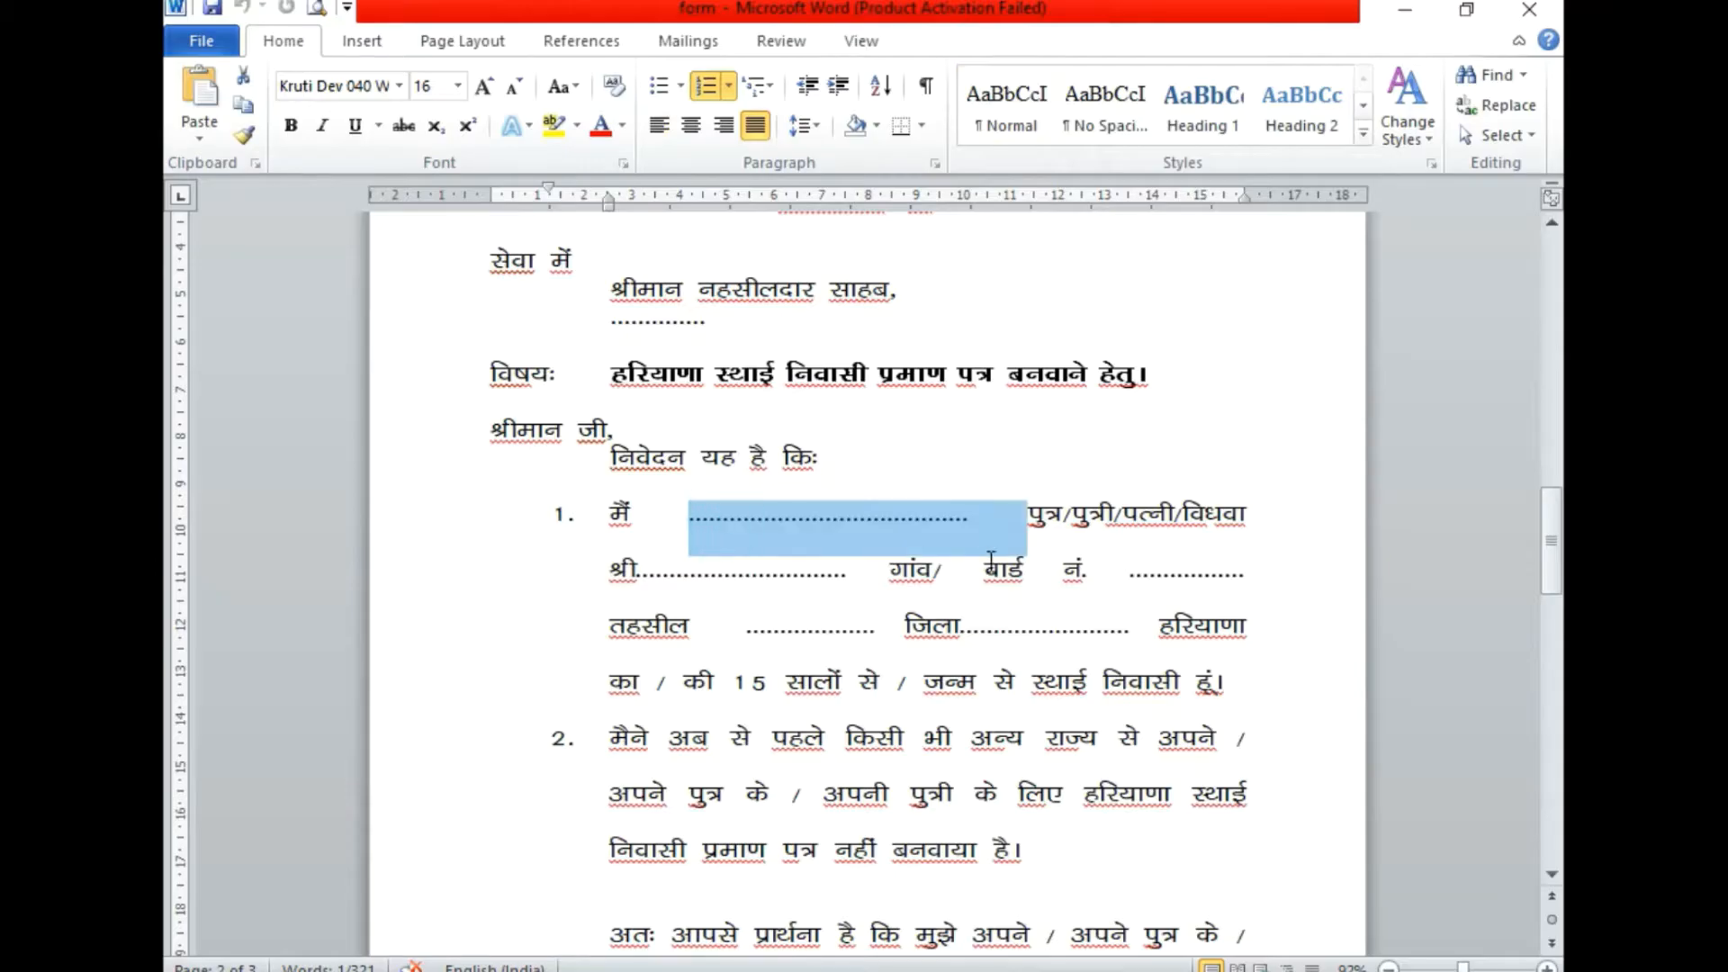
double_click(712, 574)
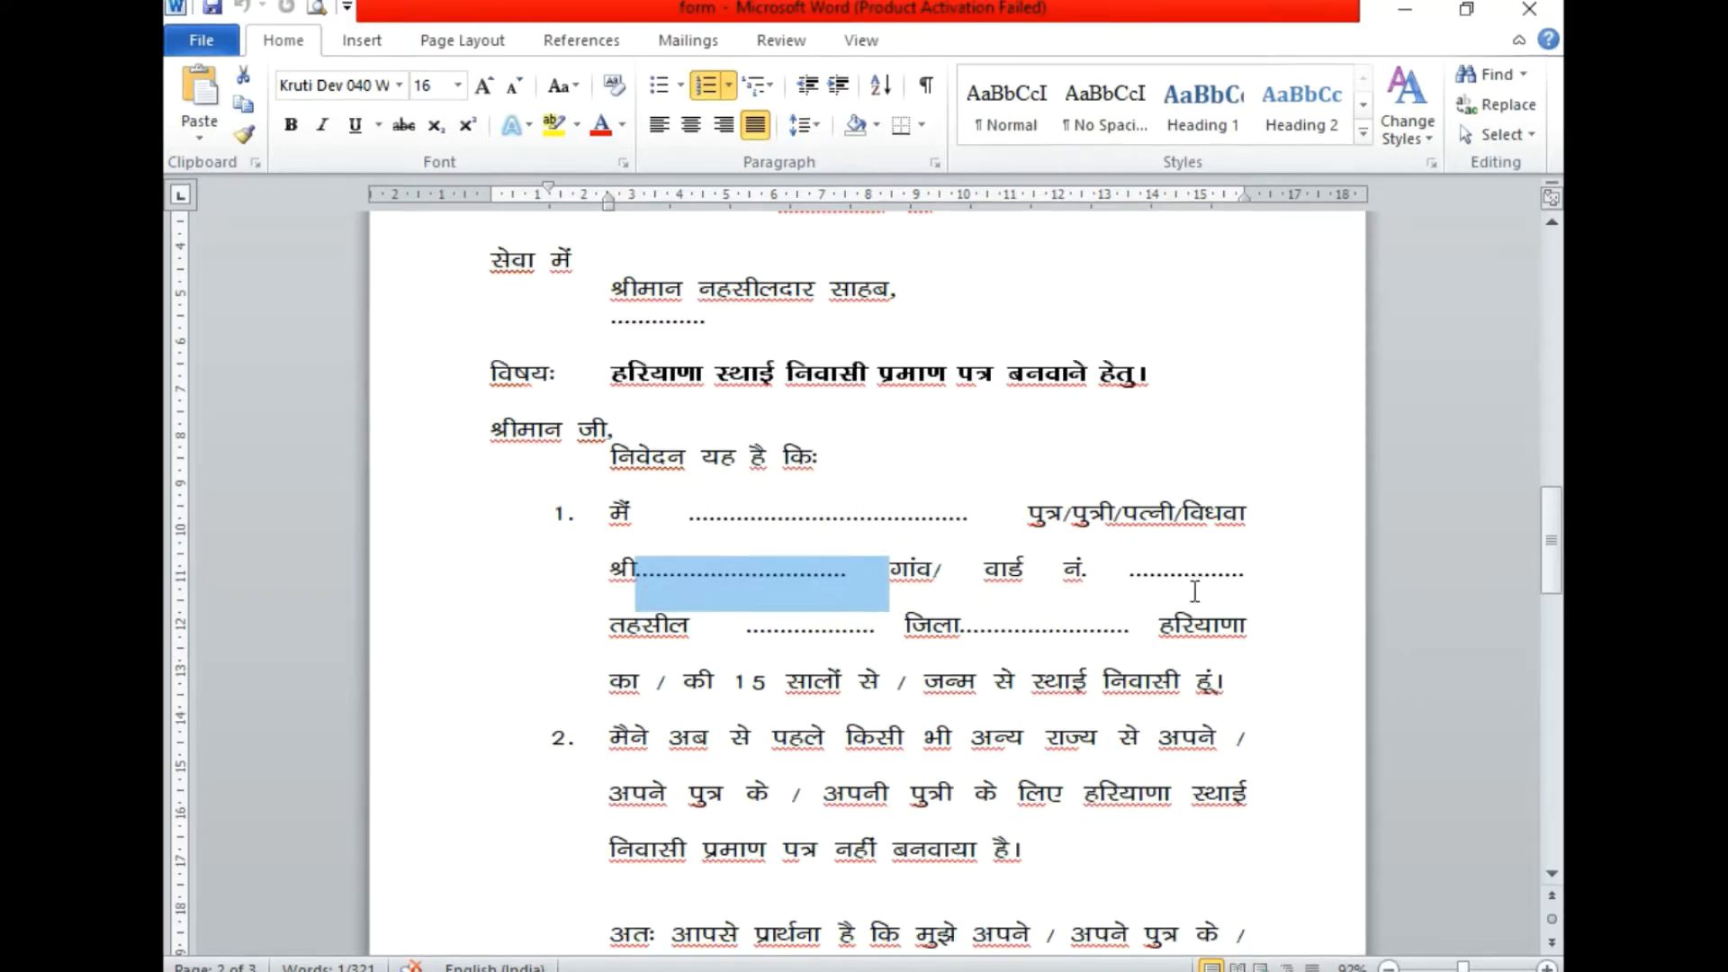
double_click(1171, 572)
double_click(792, 627)
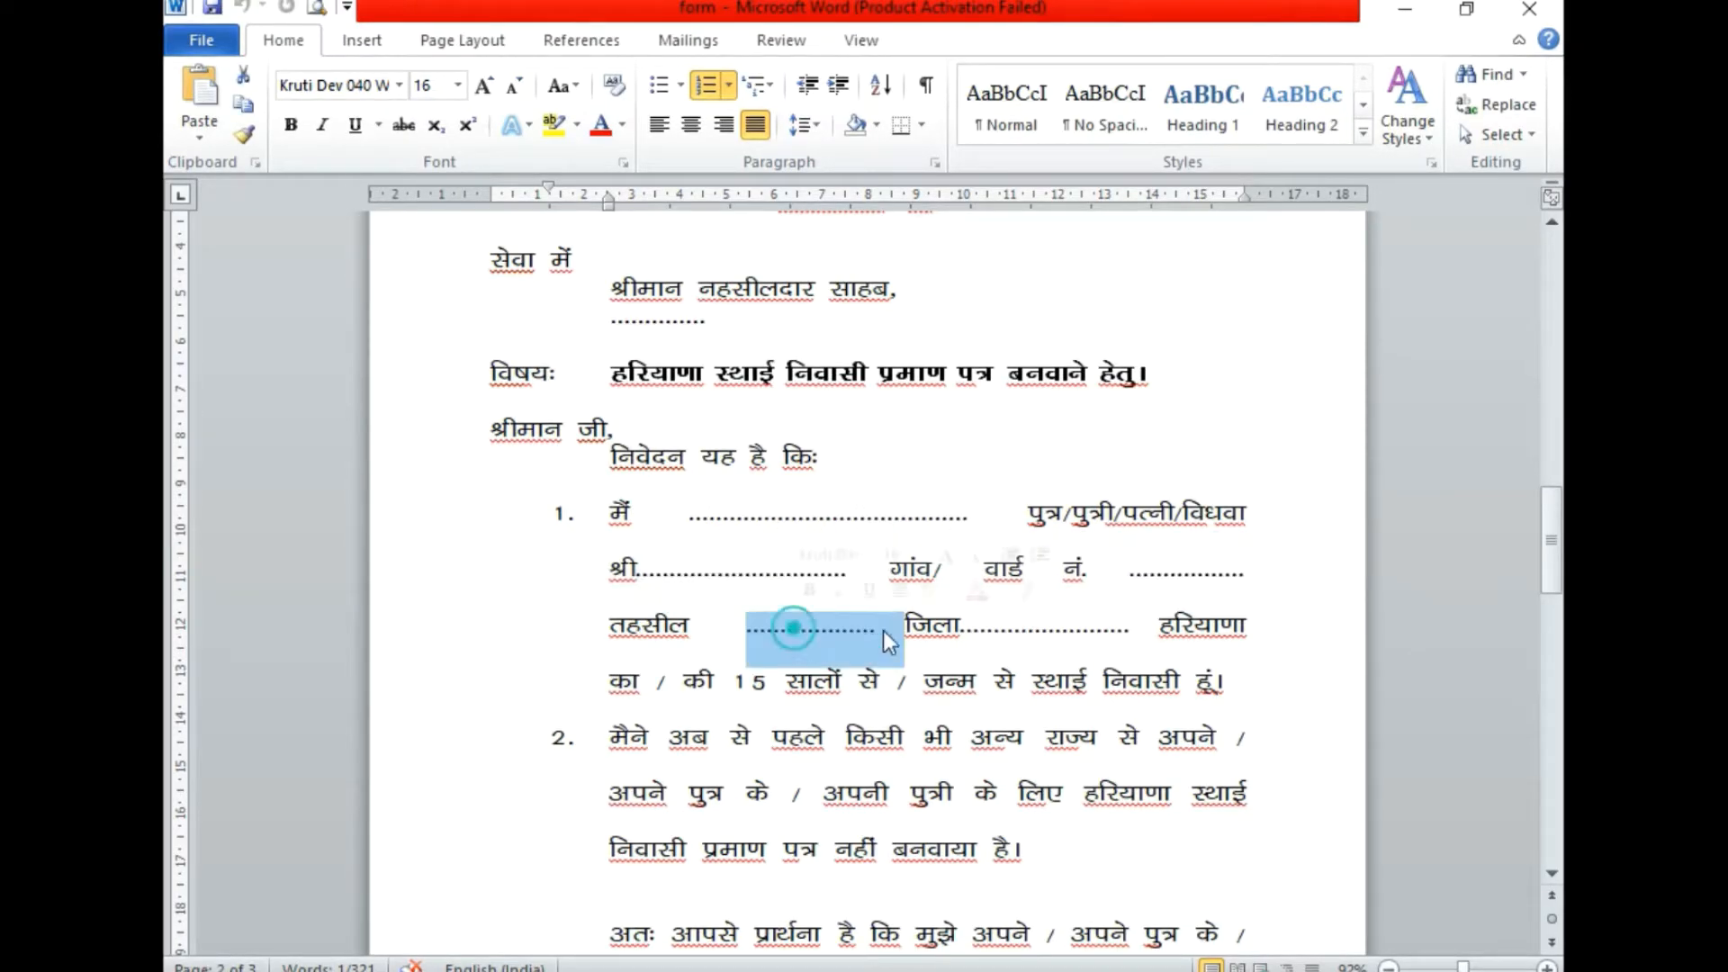
double_click(1035, 627)
scroll(882, 635, down, 3)
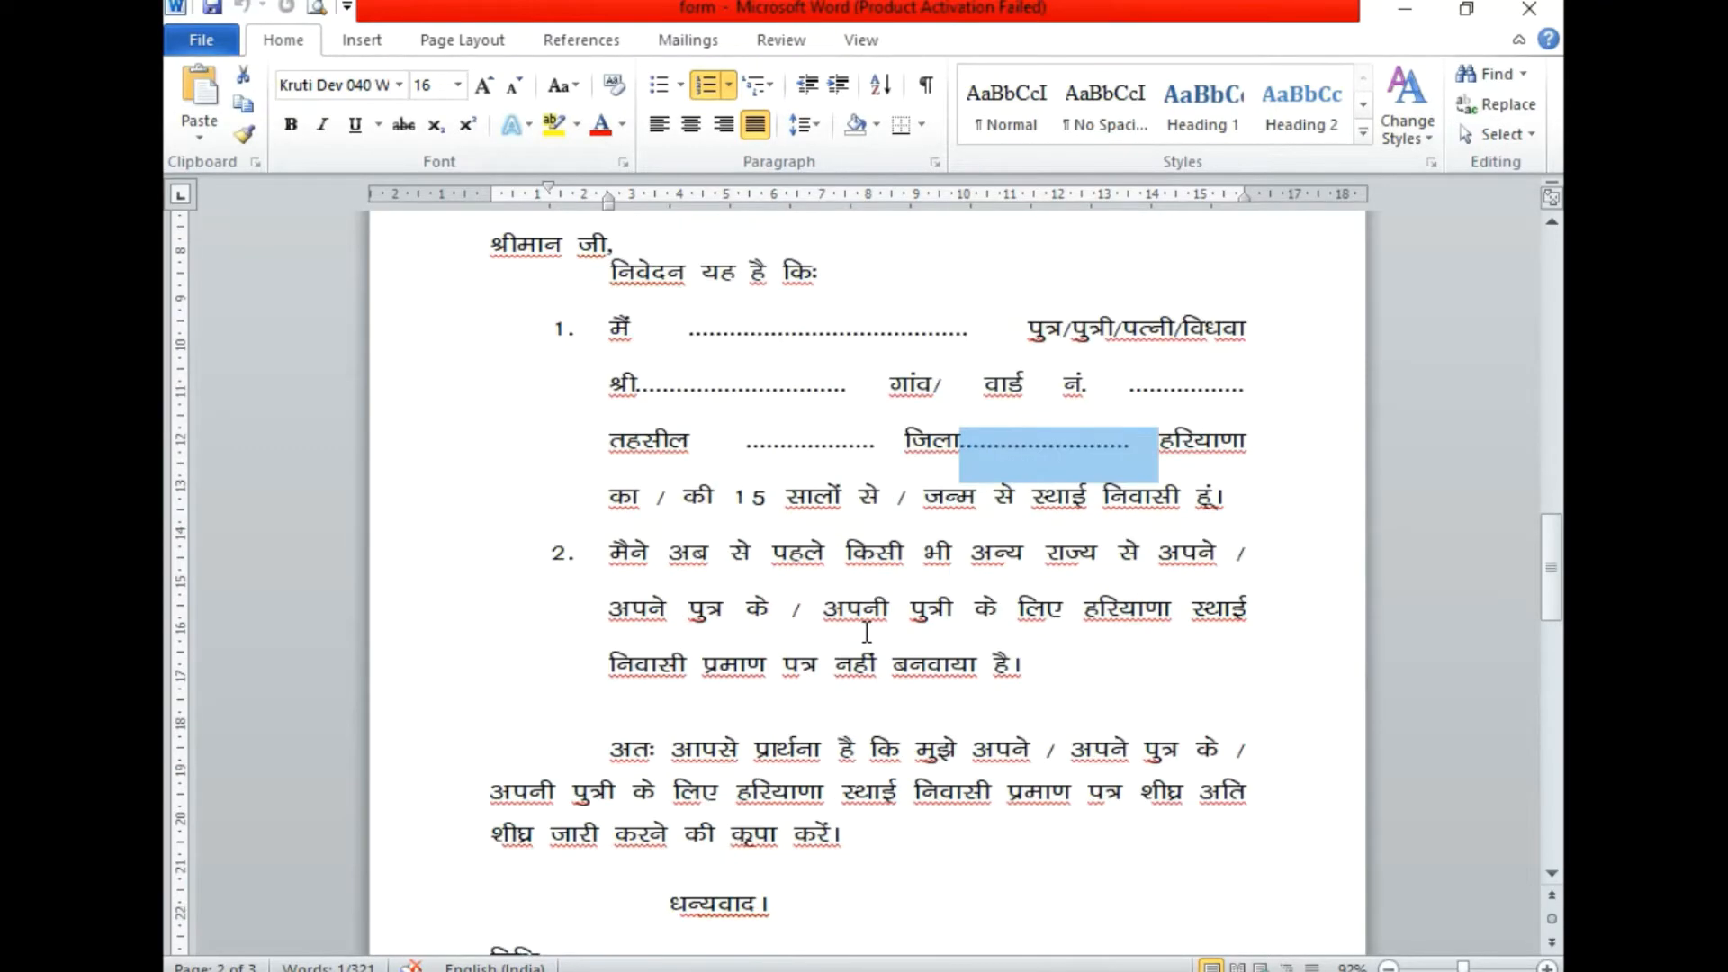
scroll(867, 632, down, 4)
click(1021, 666)
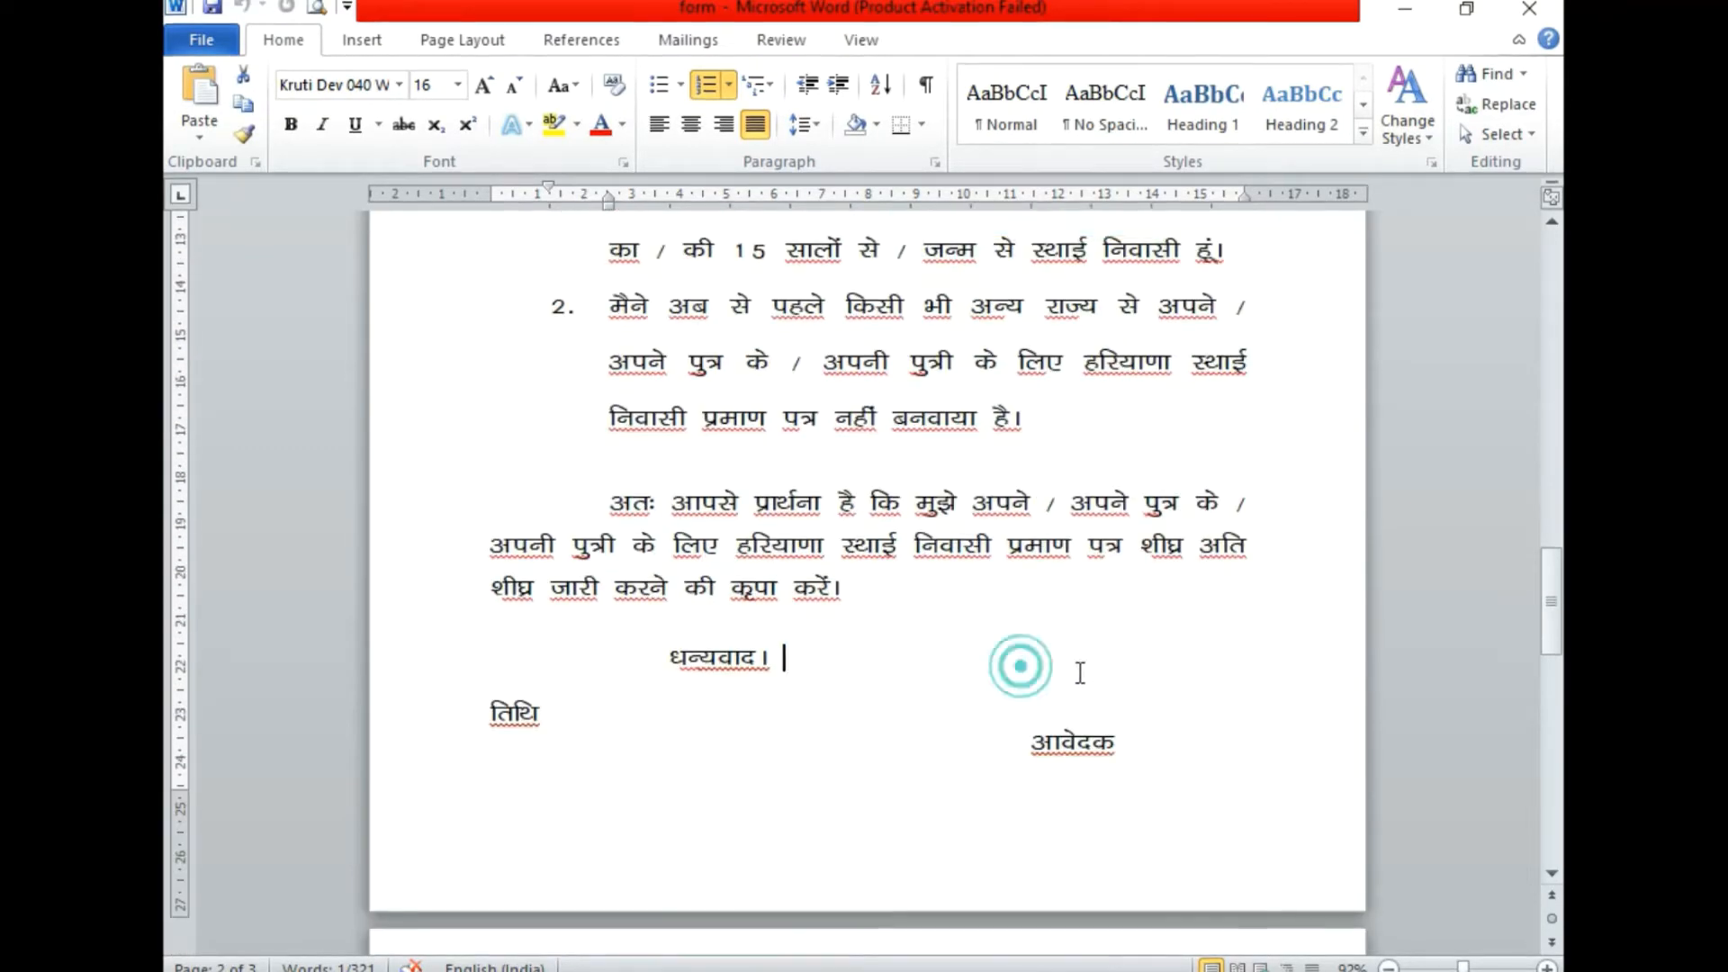
drag(1080, 673, 1089, 682)
- On the self-declaration page, select the name blank after मै
scroll(1029, 681, down, 7)
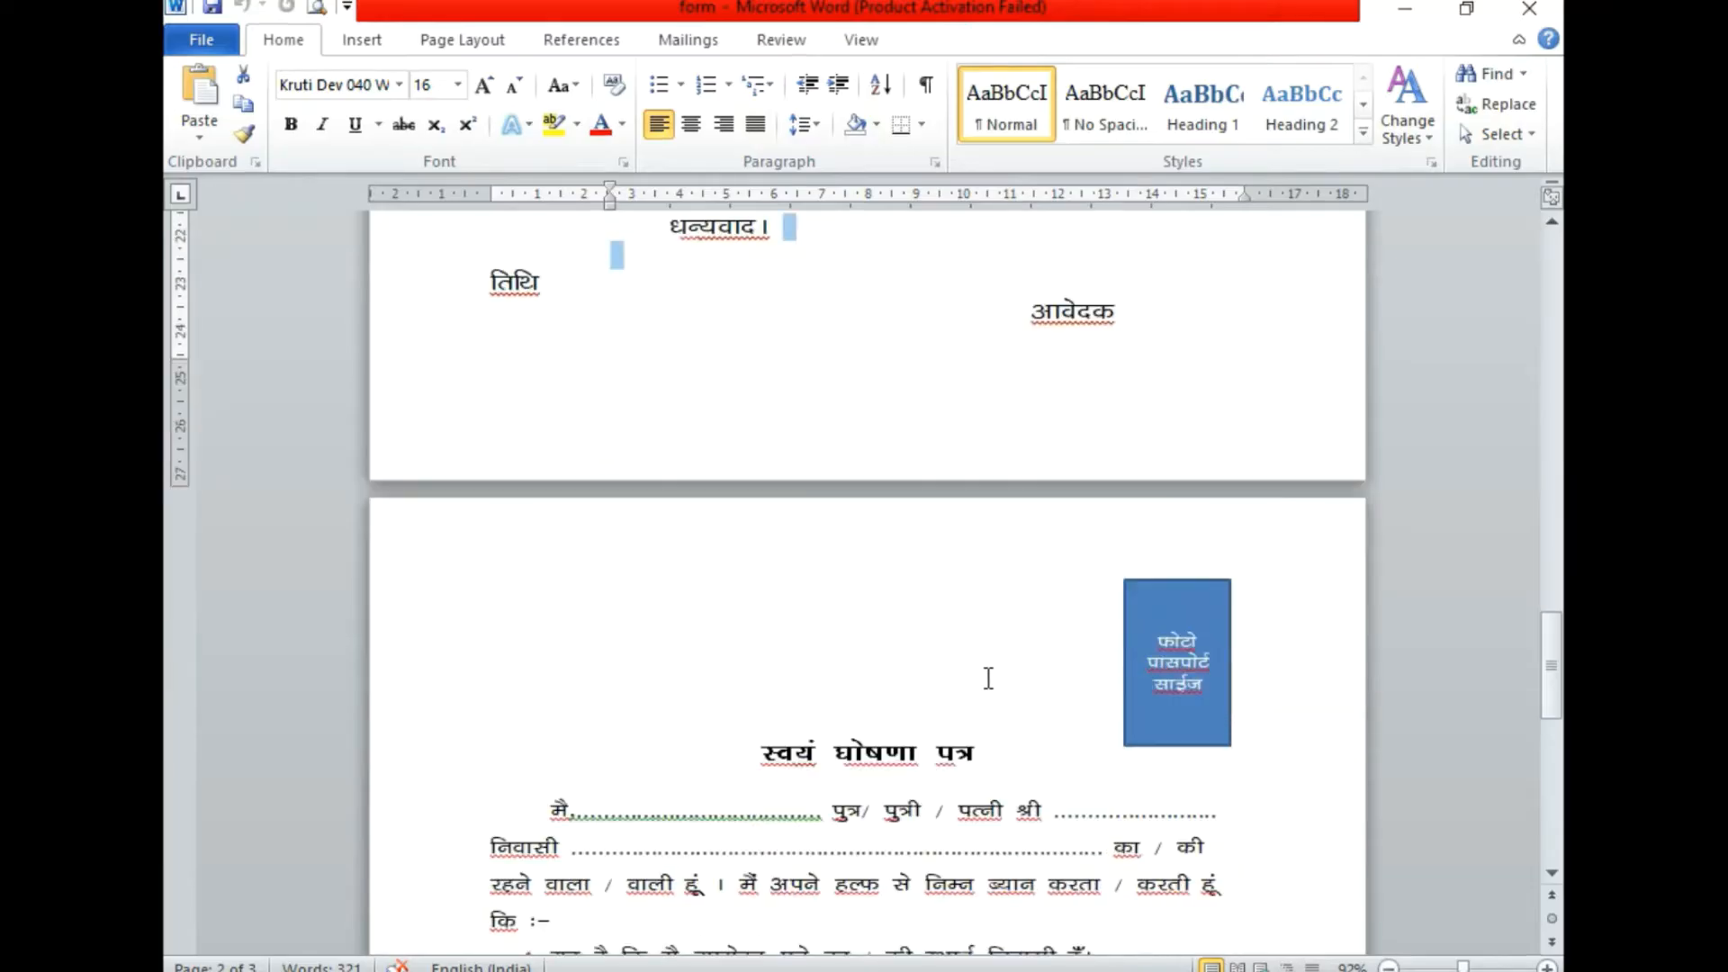
scroll(989, 679, down, 2)
click(762, 629)
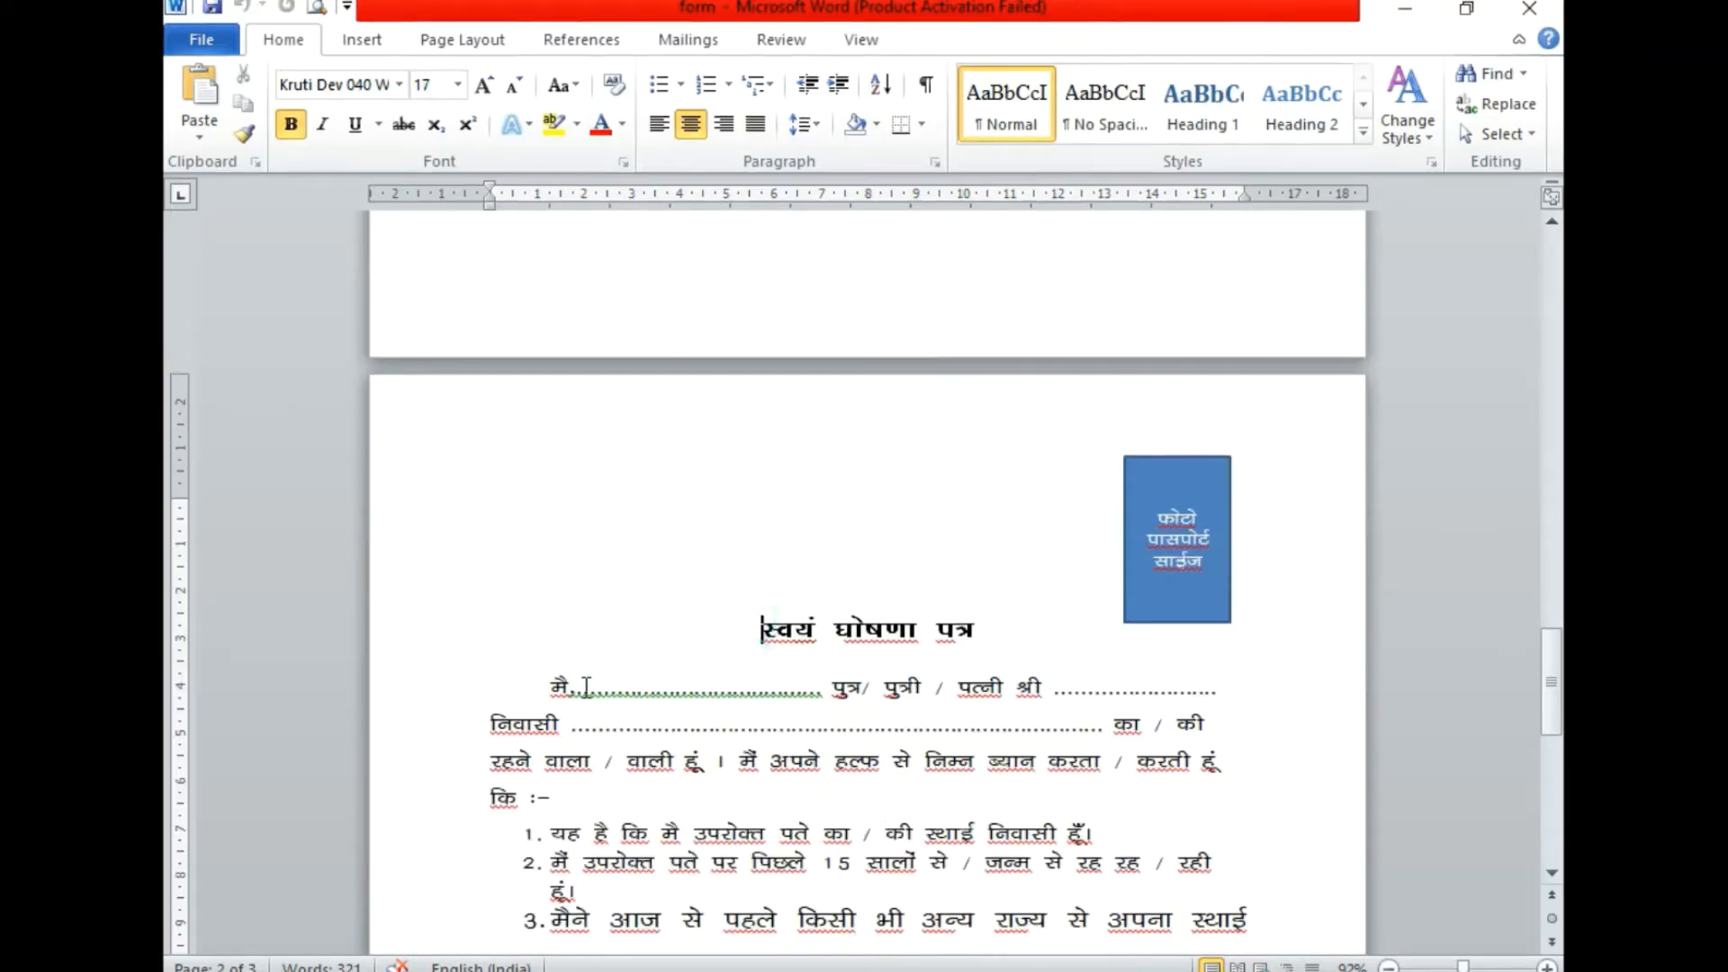
click(586, 687)
drag(622, 689, 833, 698)
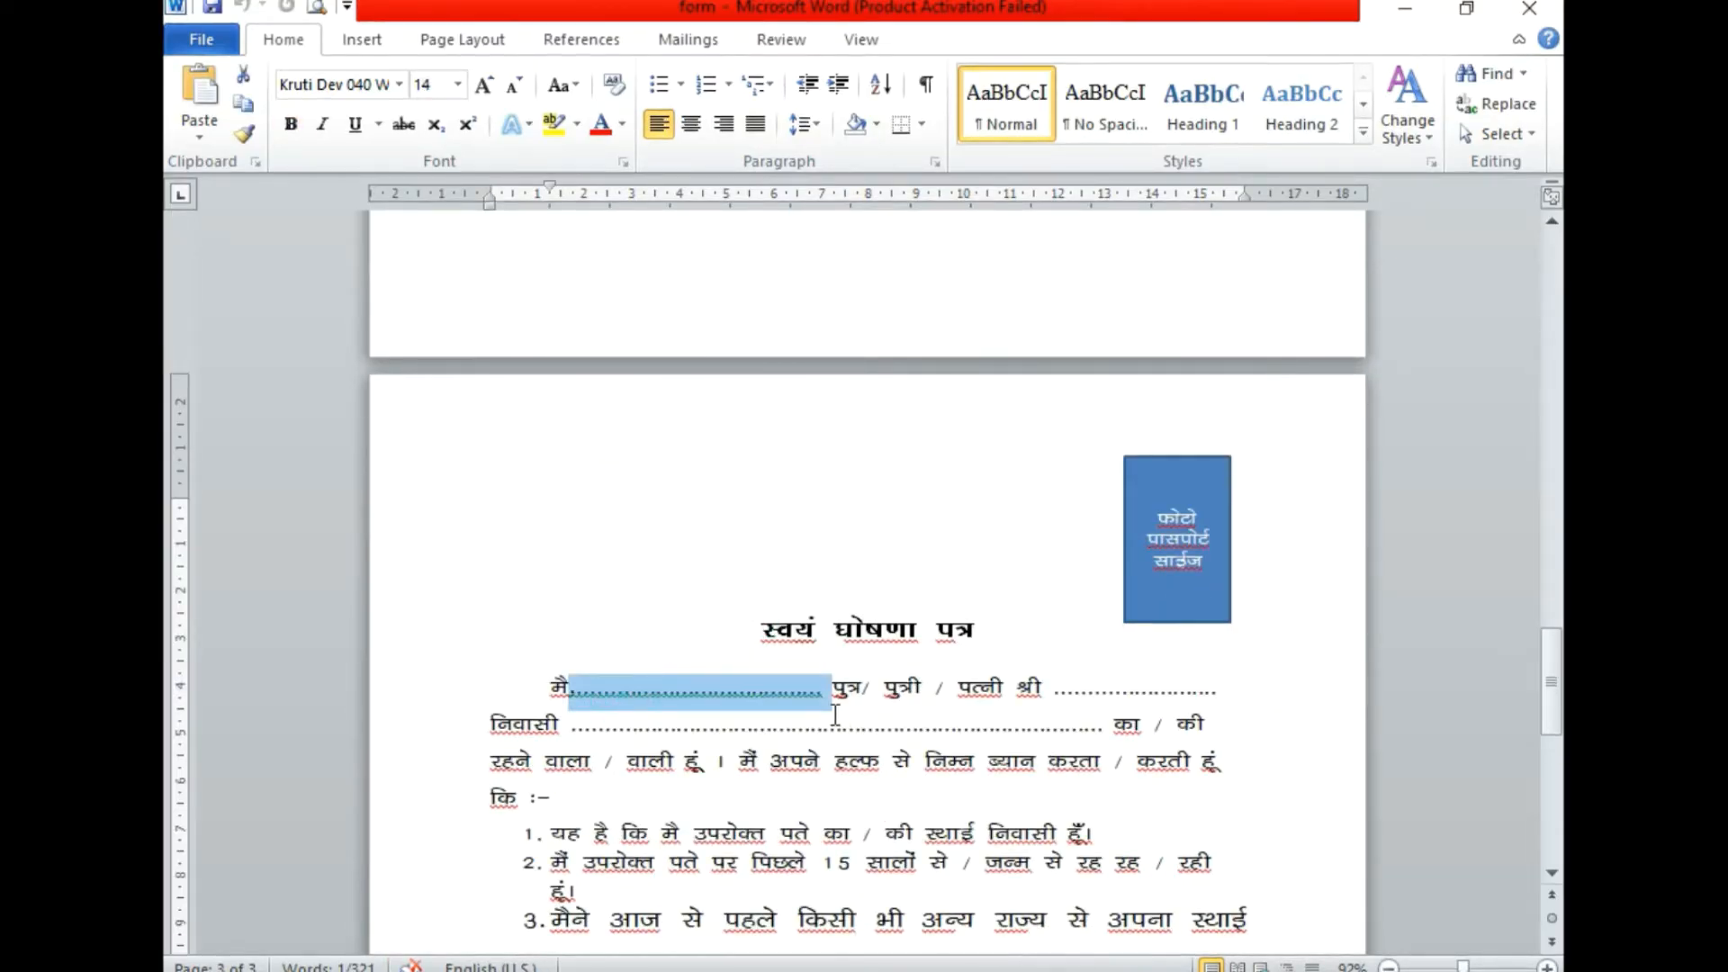
- Select the dotted blank in item 6 of the self-declaration
scroll(864, 702, down, 2)
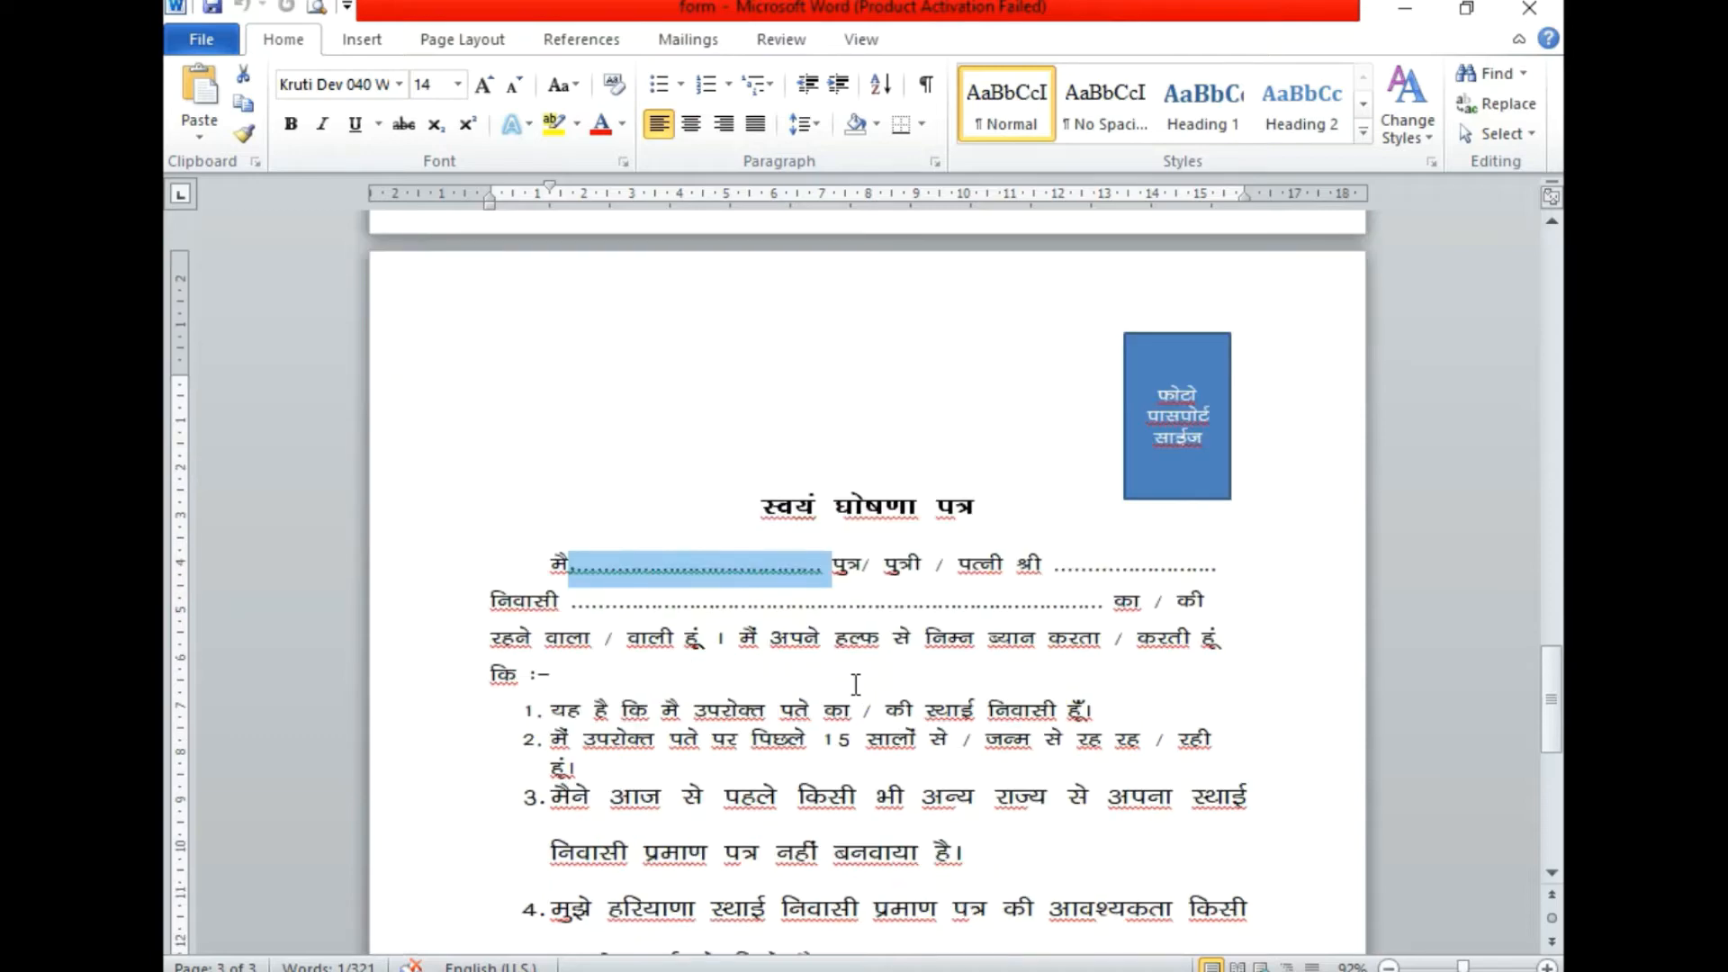
scroll(856, 684, down, 2)
key(alt)
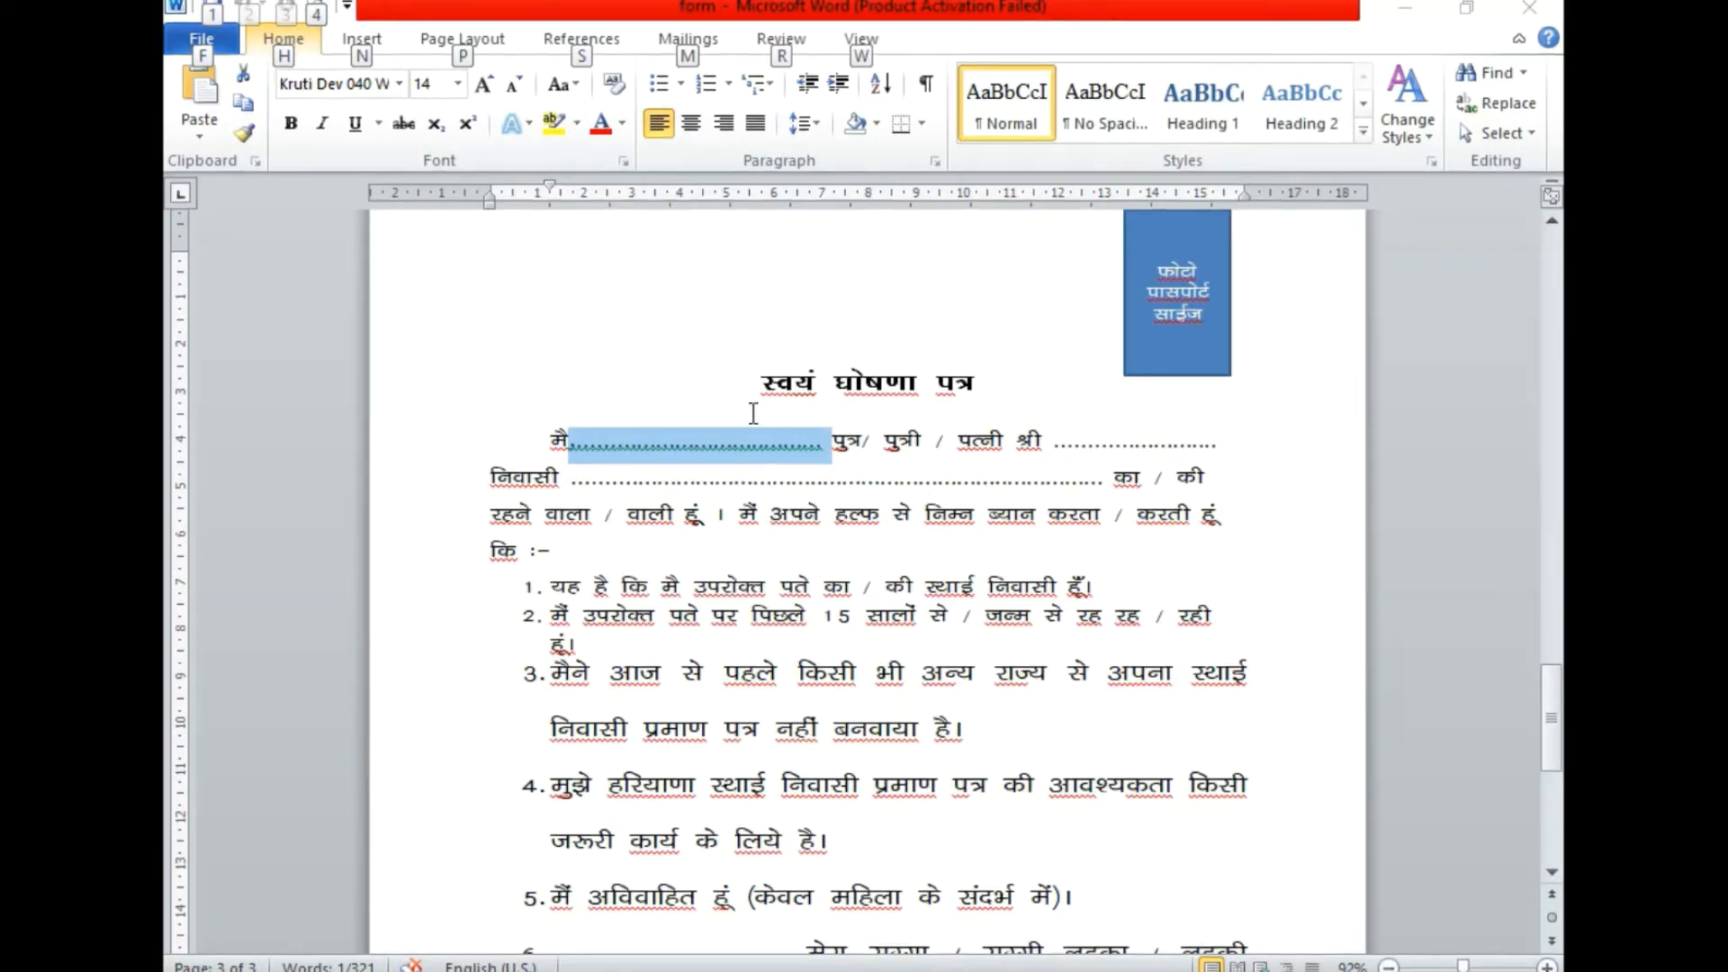
scroll(887, 459, down, 1)
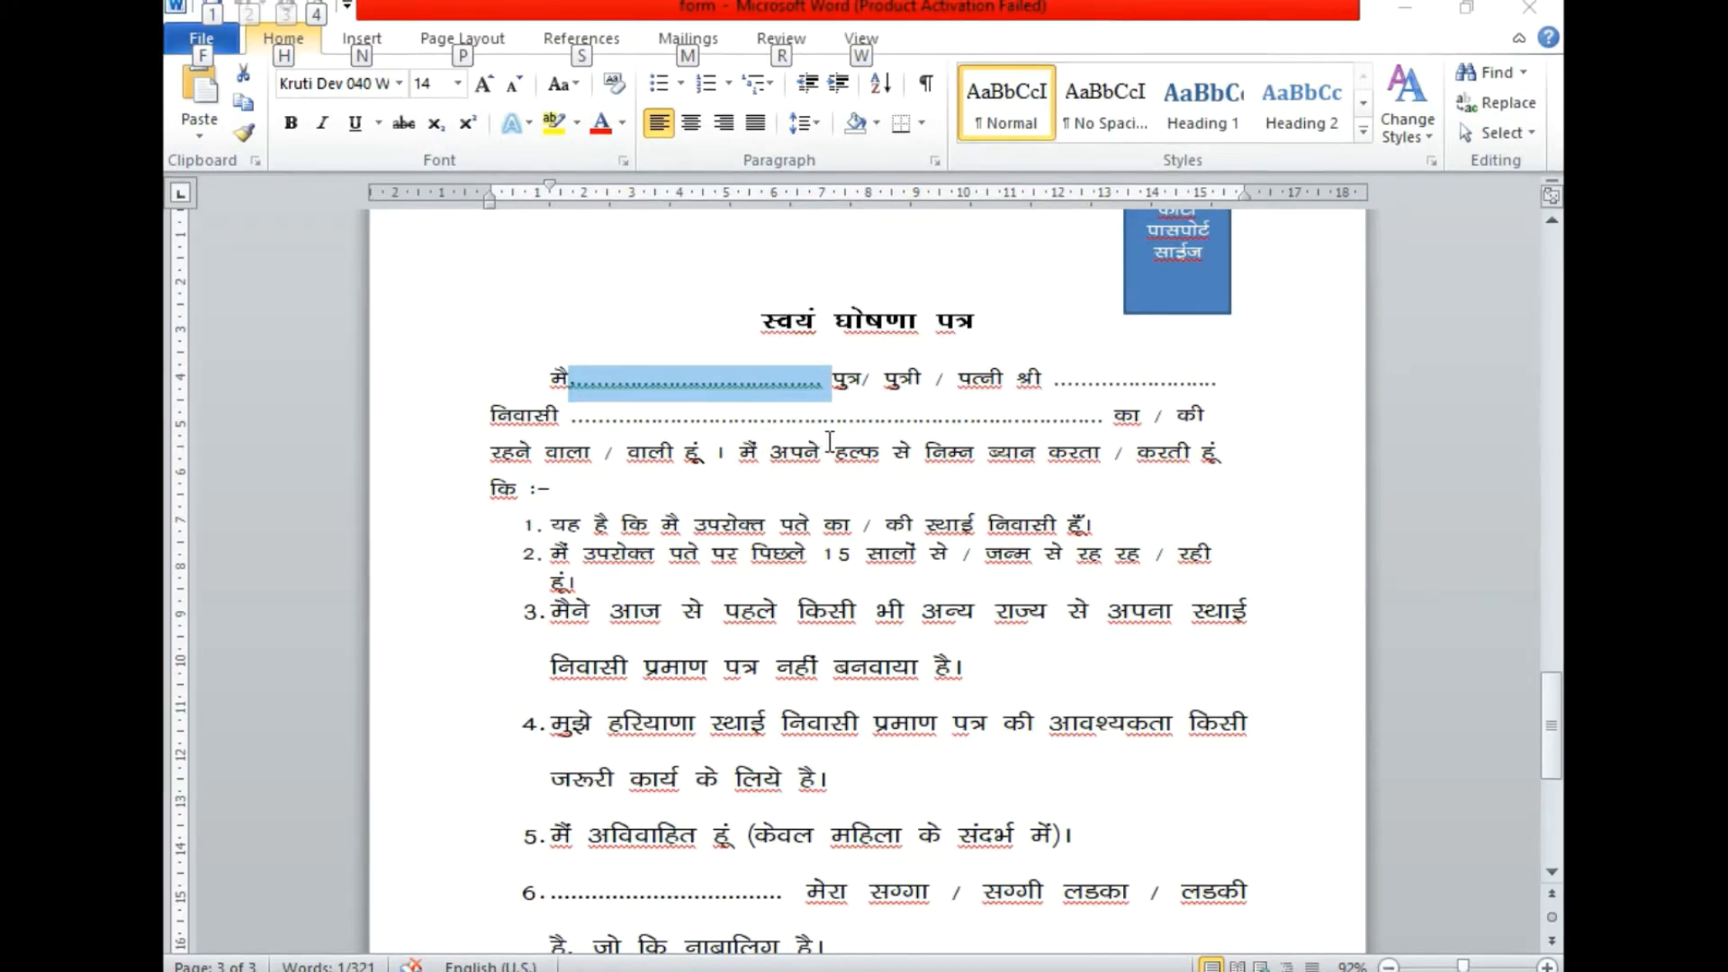
scroll(830, 443, down, 2)
scroll(708, 419, up, 3)
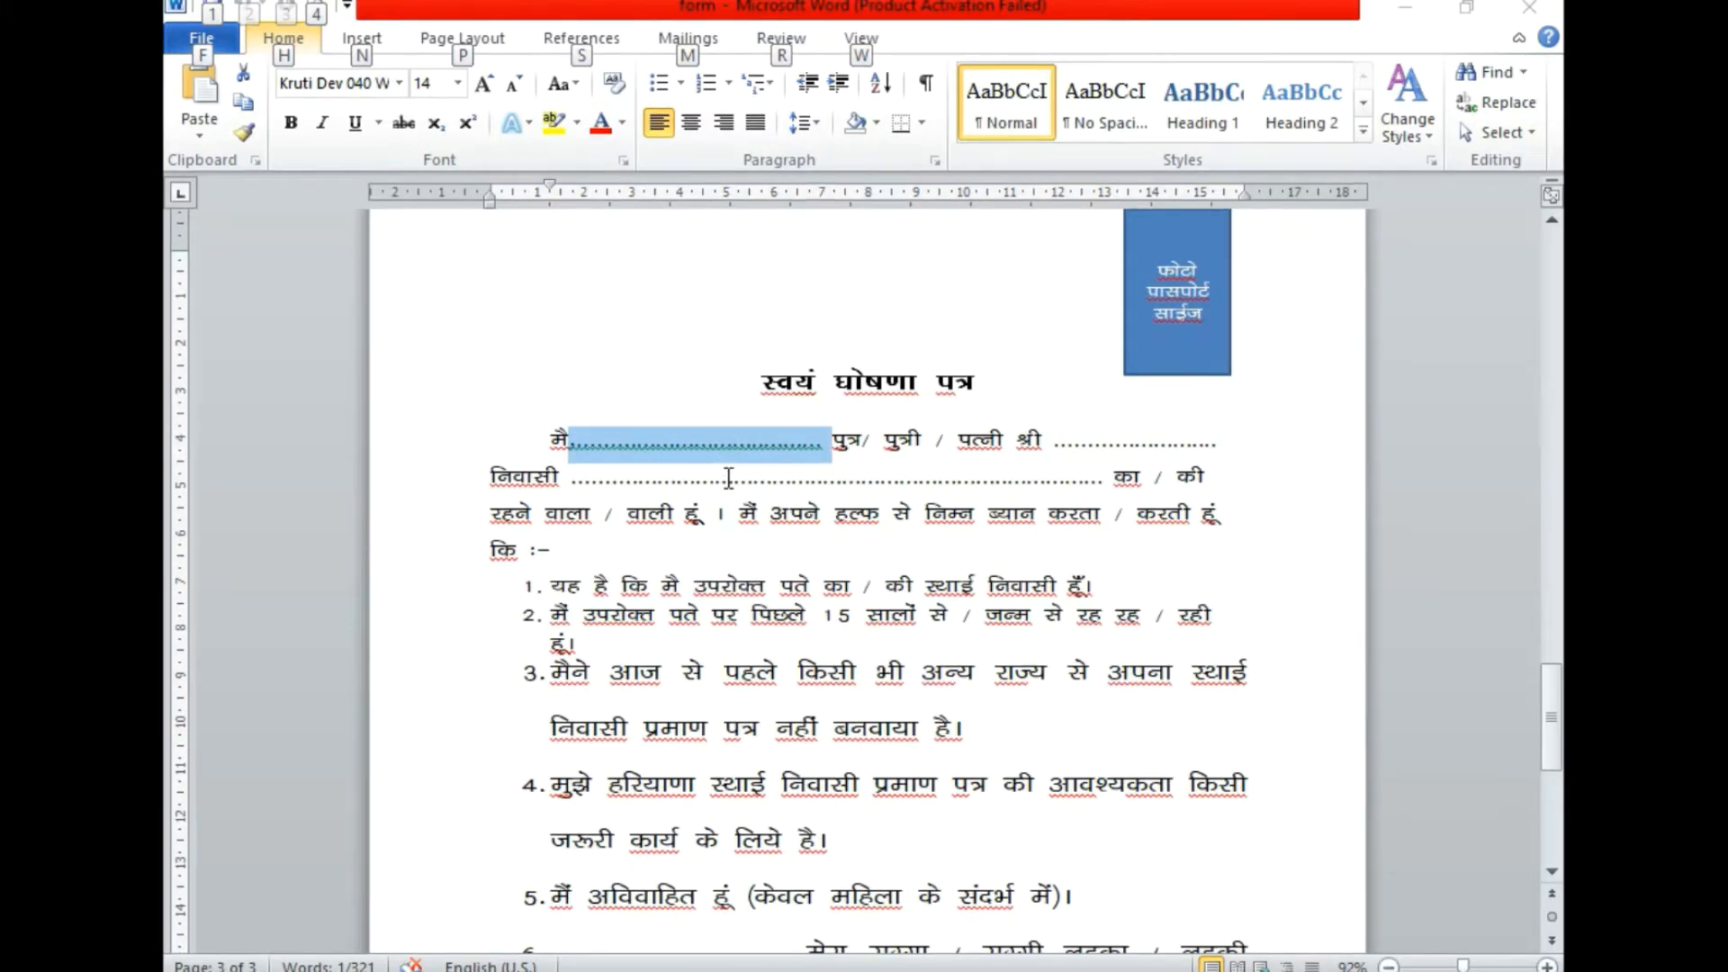
scroll(729, 477, down, 2)
scroll(653, 810, down, 1)
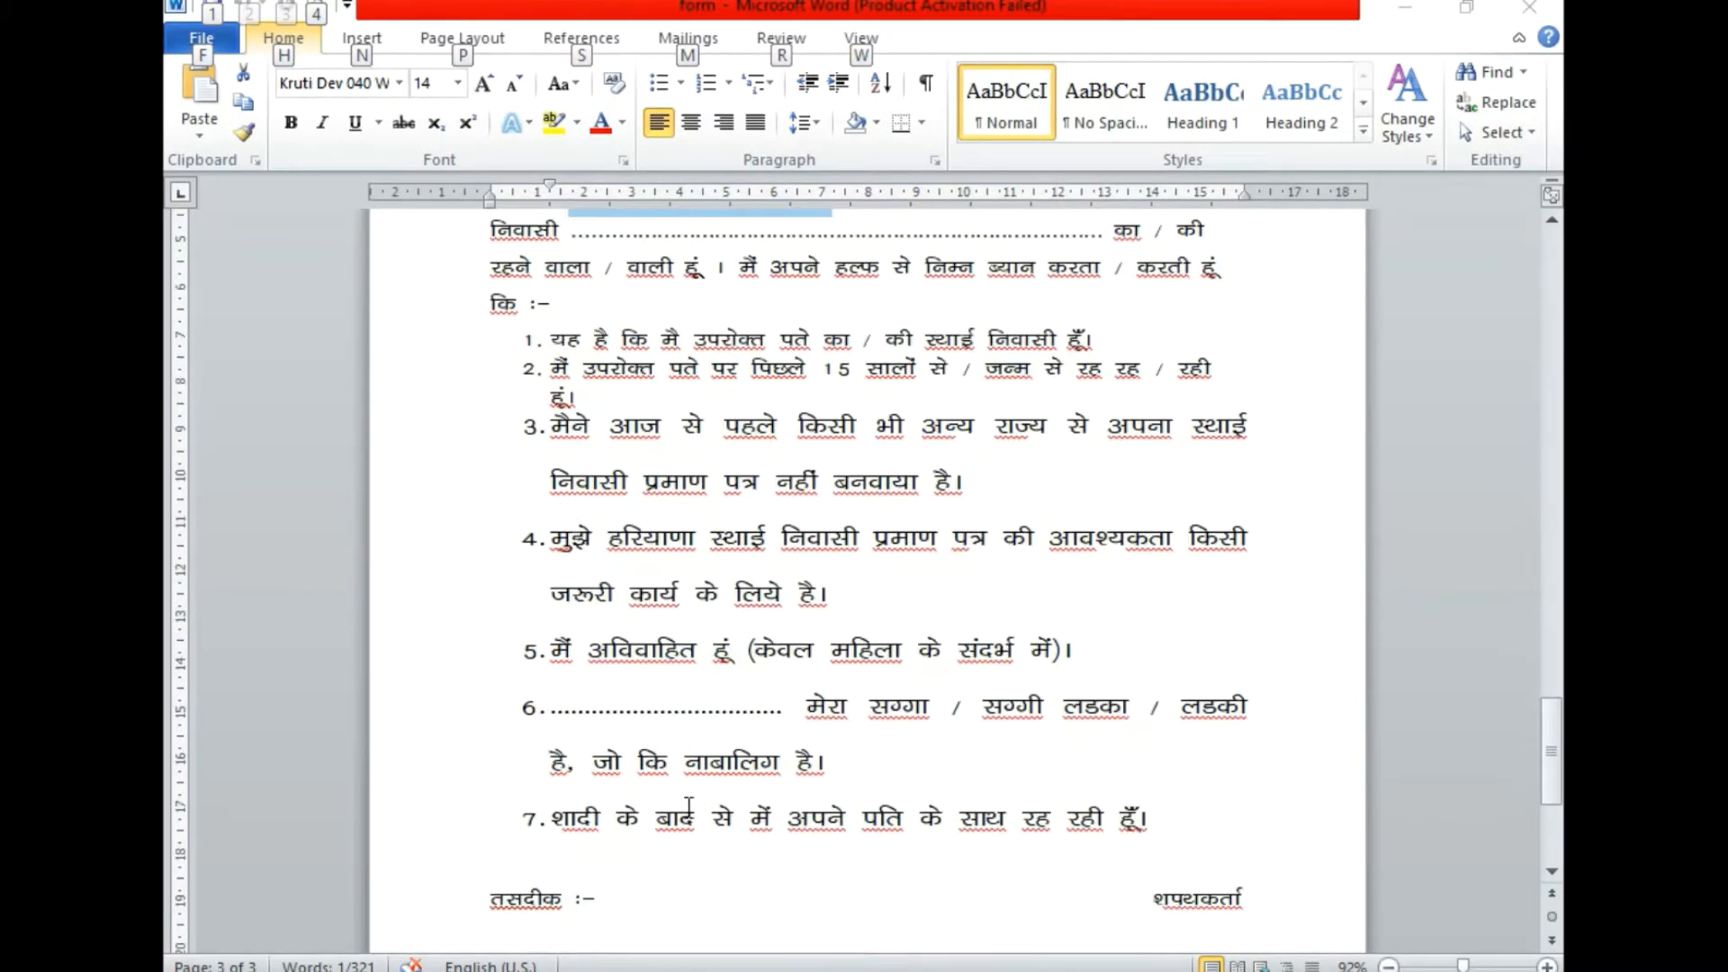
double_click(618, 713)
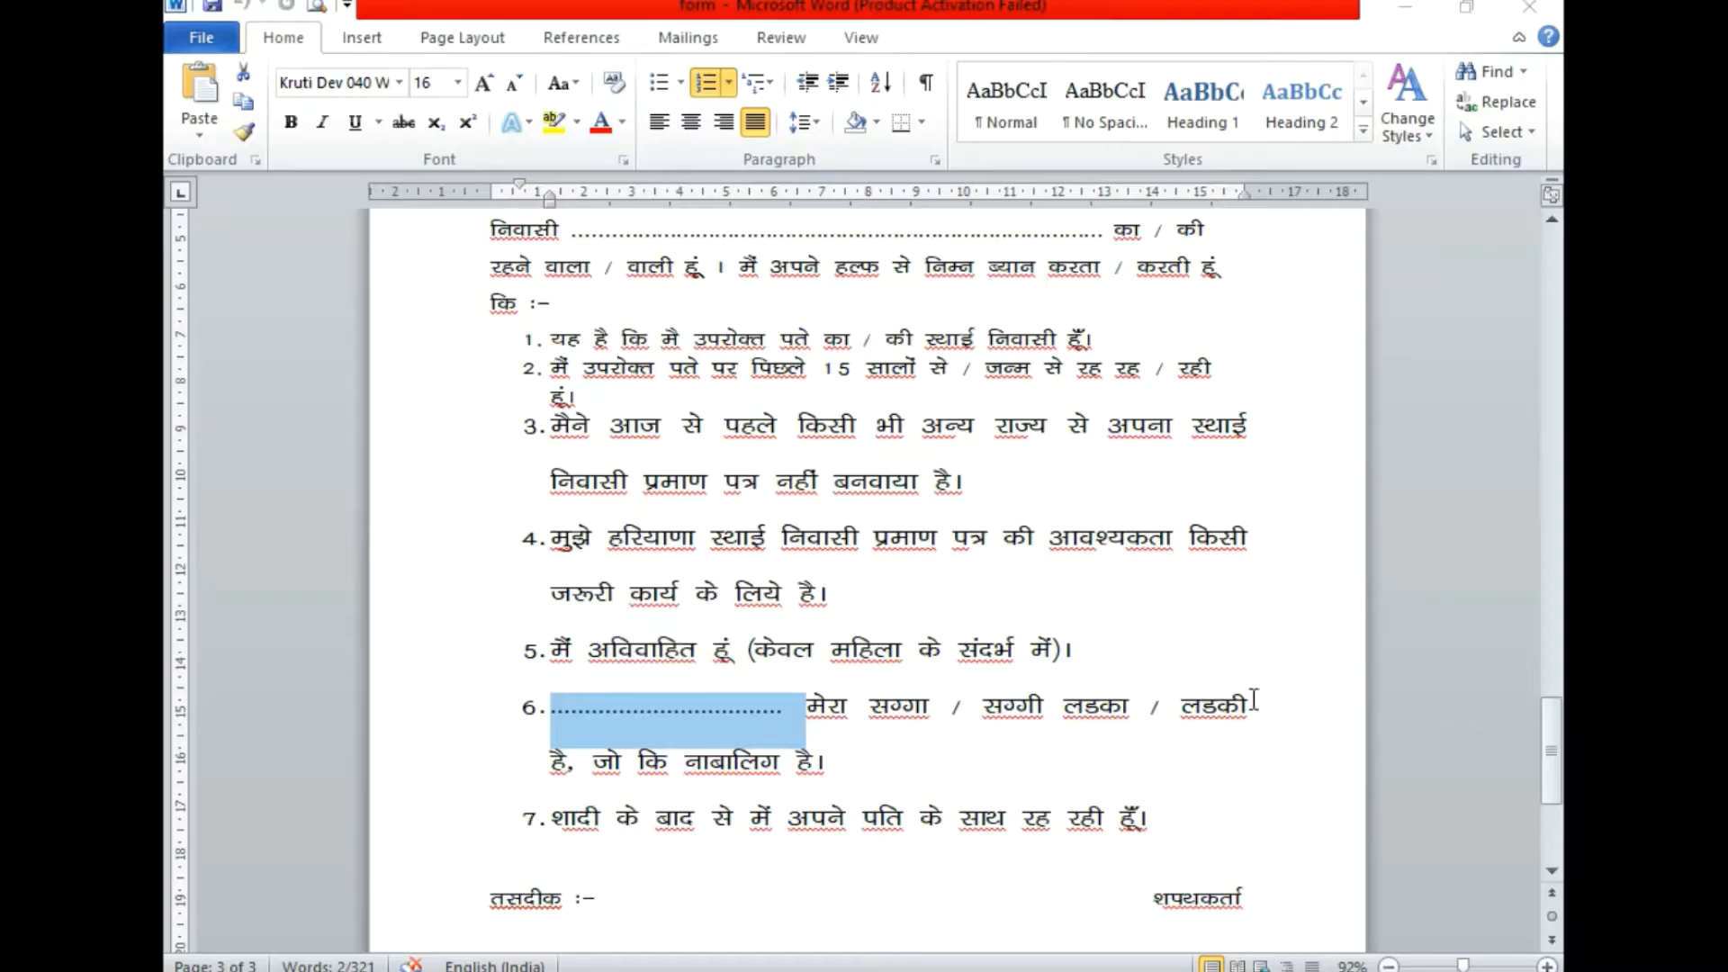
scroll(1188, 680, down, 3)
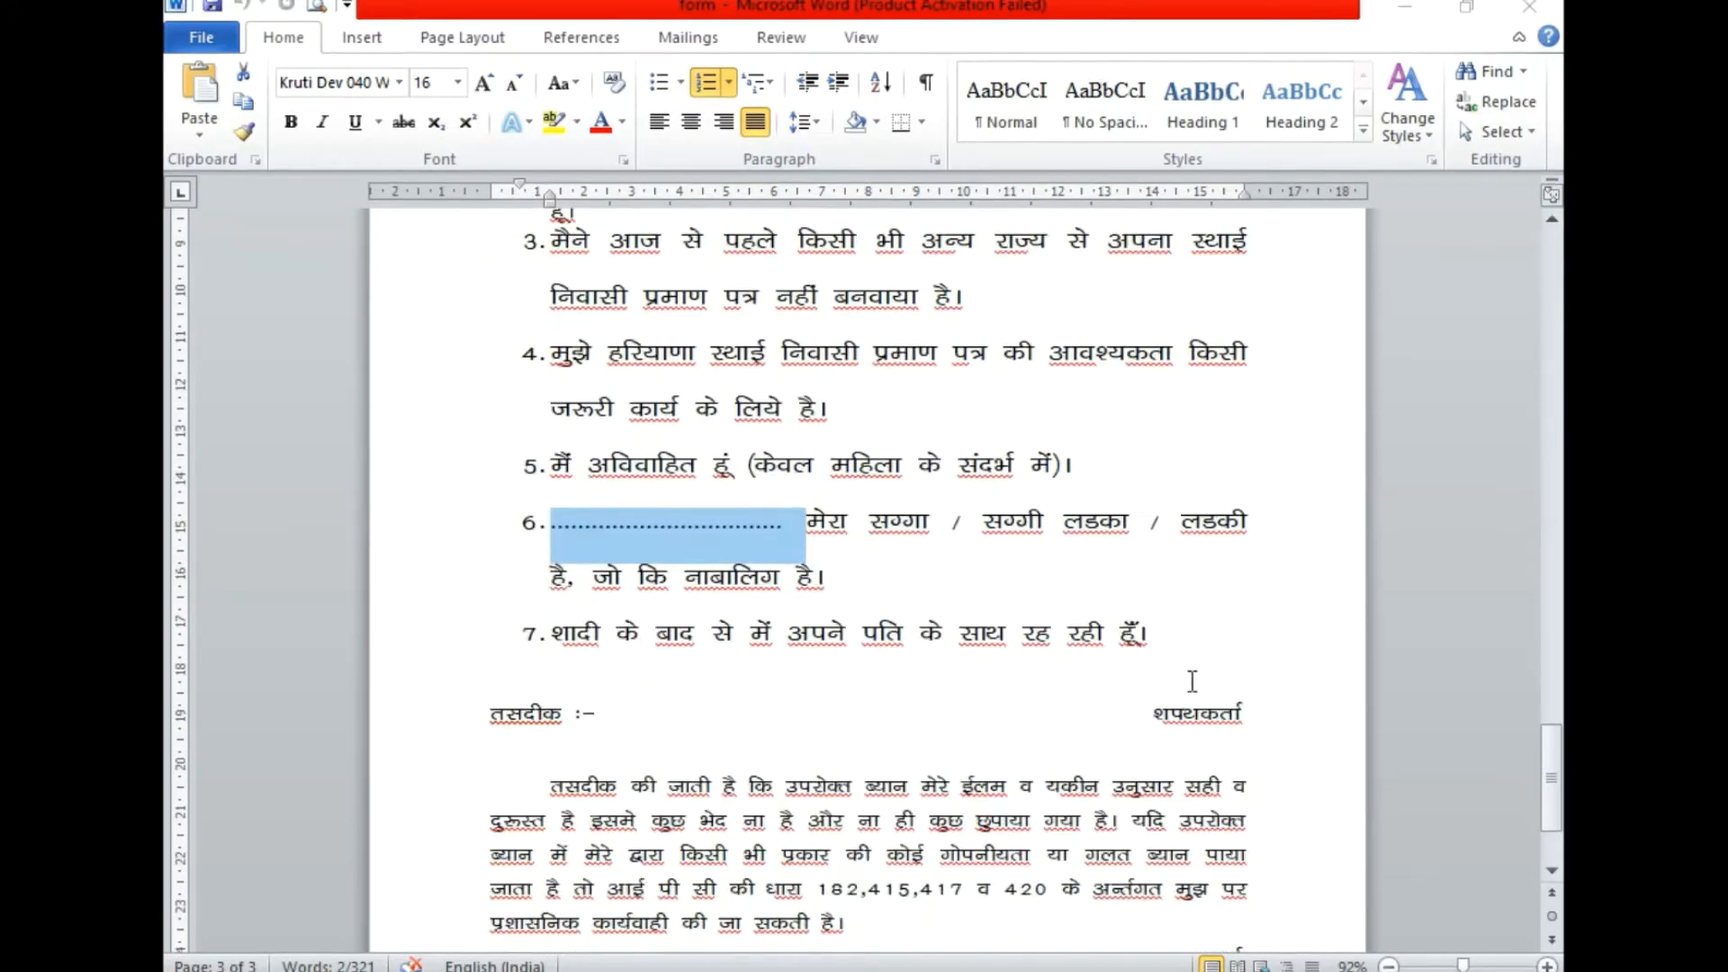
scroll(1180, 682, down, 2)
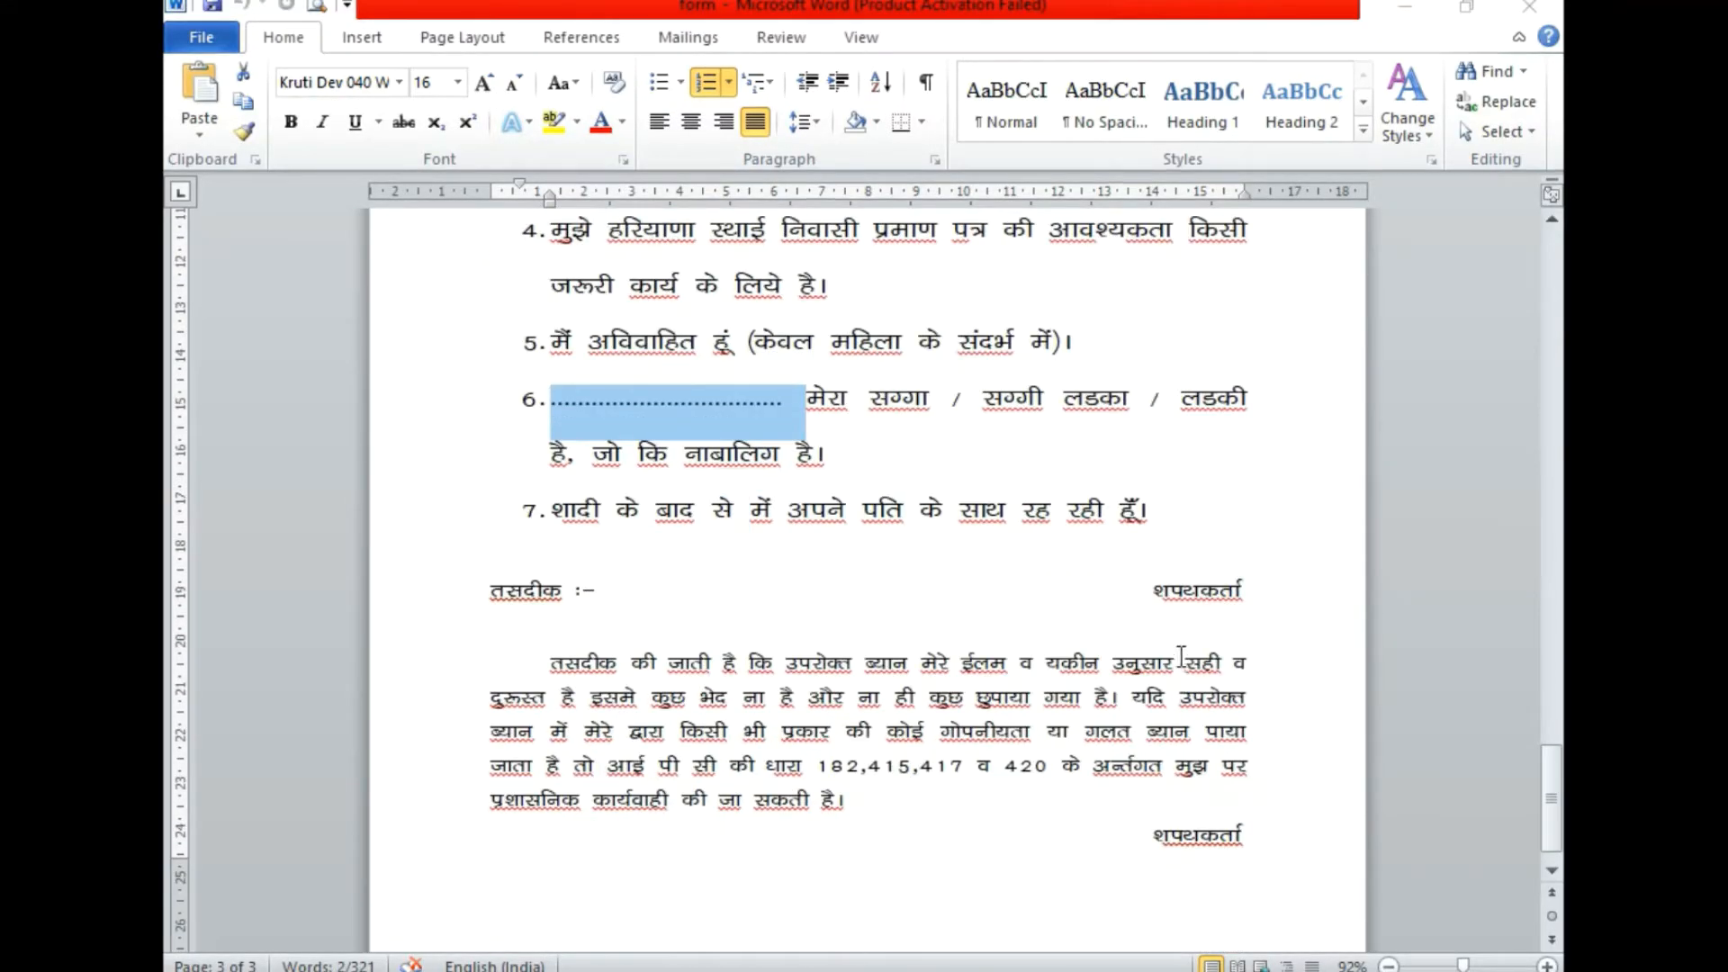
scroll(1175, 666, down, 1)
scroll(1162, 642, up, 7)
scroll(1162, 642, up, 3)
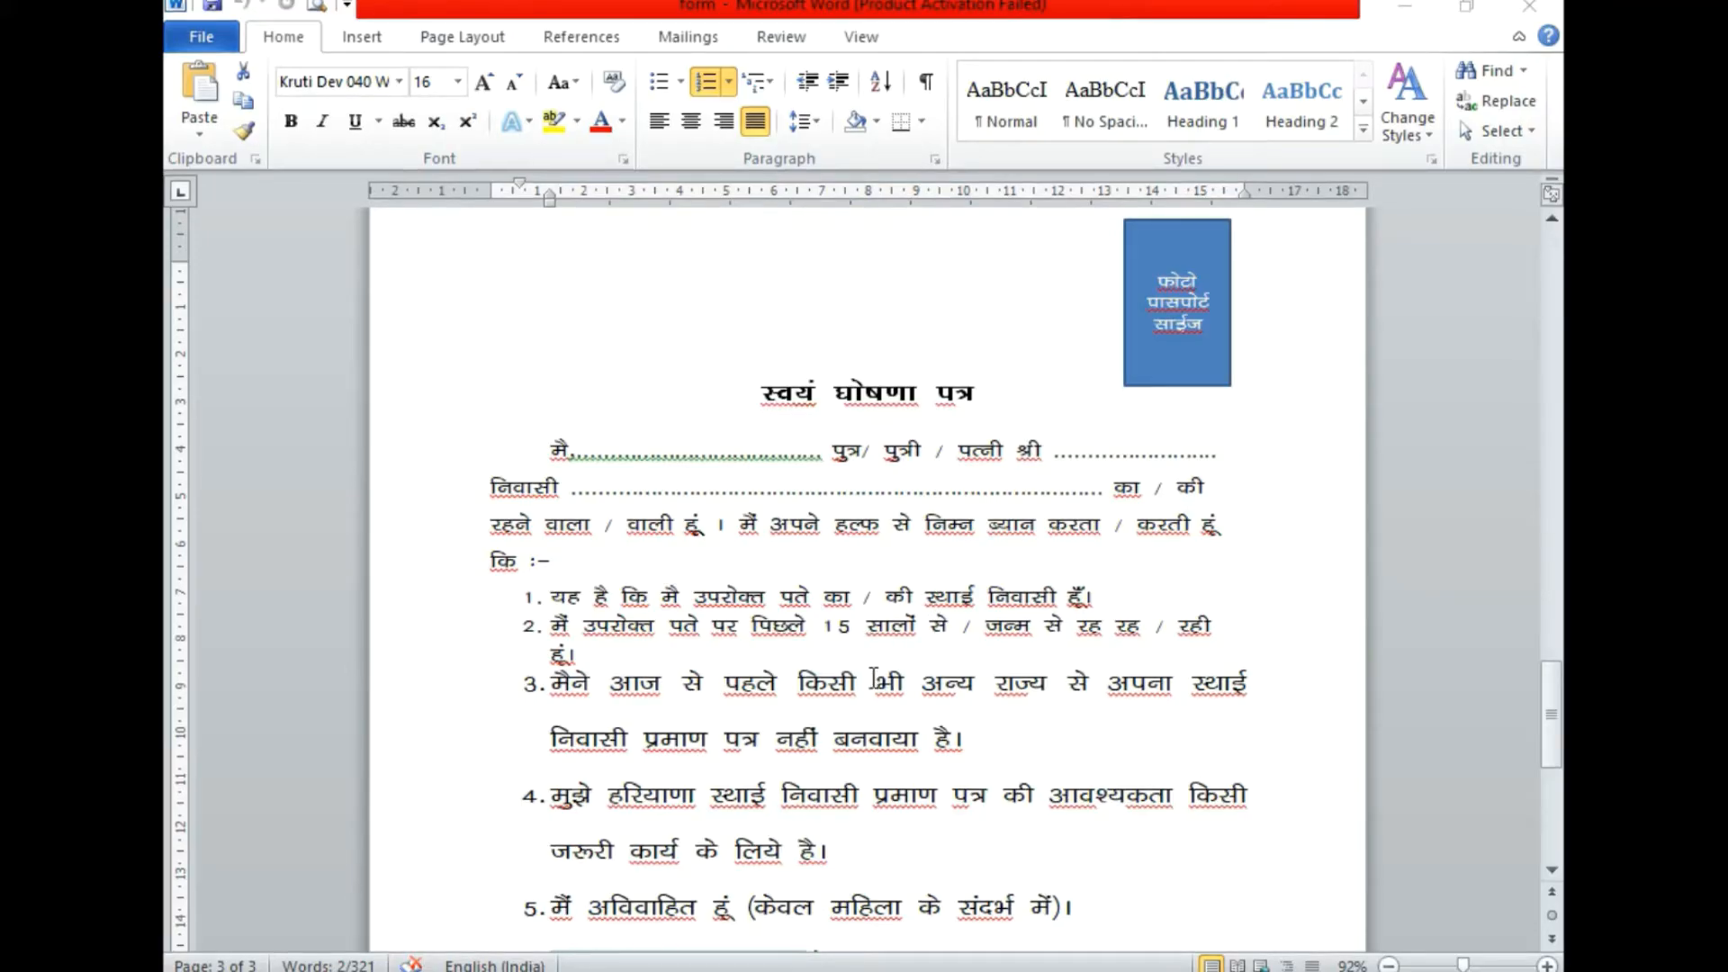
- Return to the scanned instructions at the top of page 1 in Word
scroll(729, 639, up, 3)
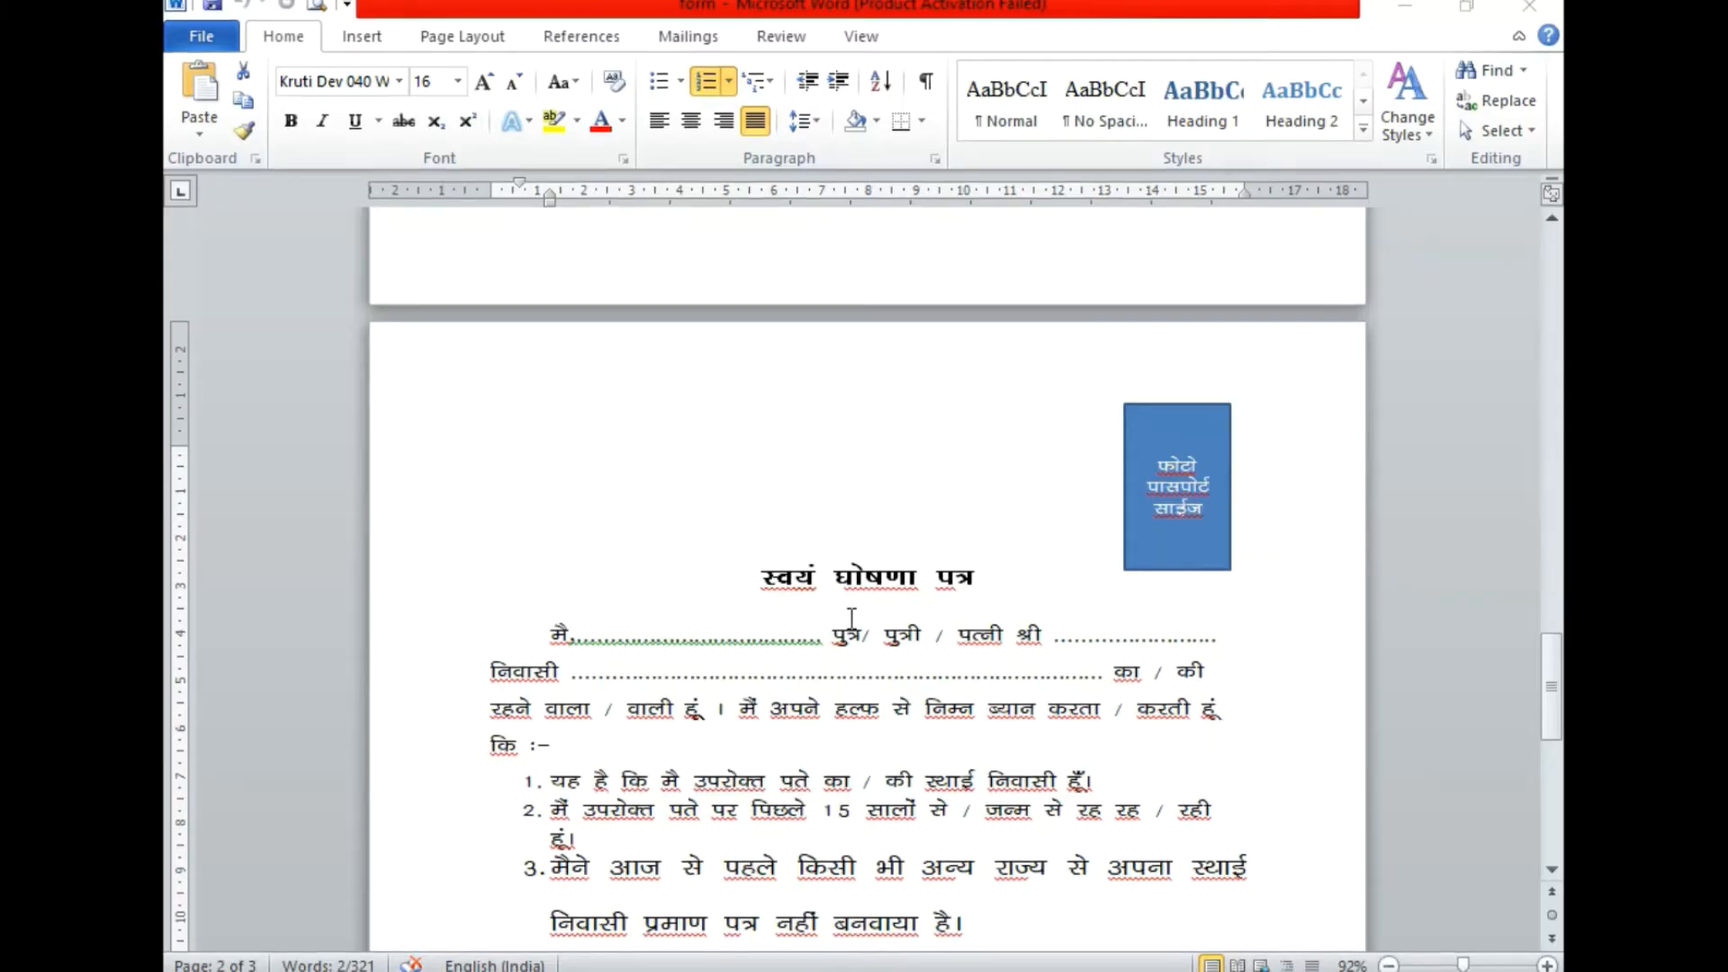
scroll(852, 621, up, 20)
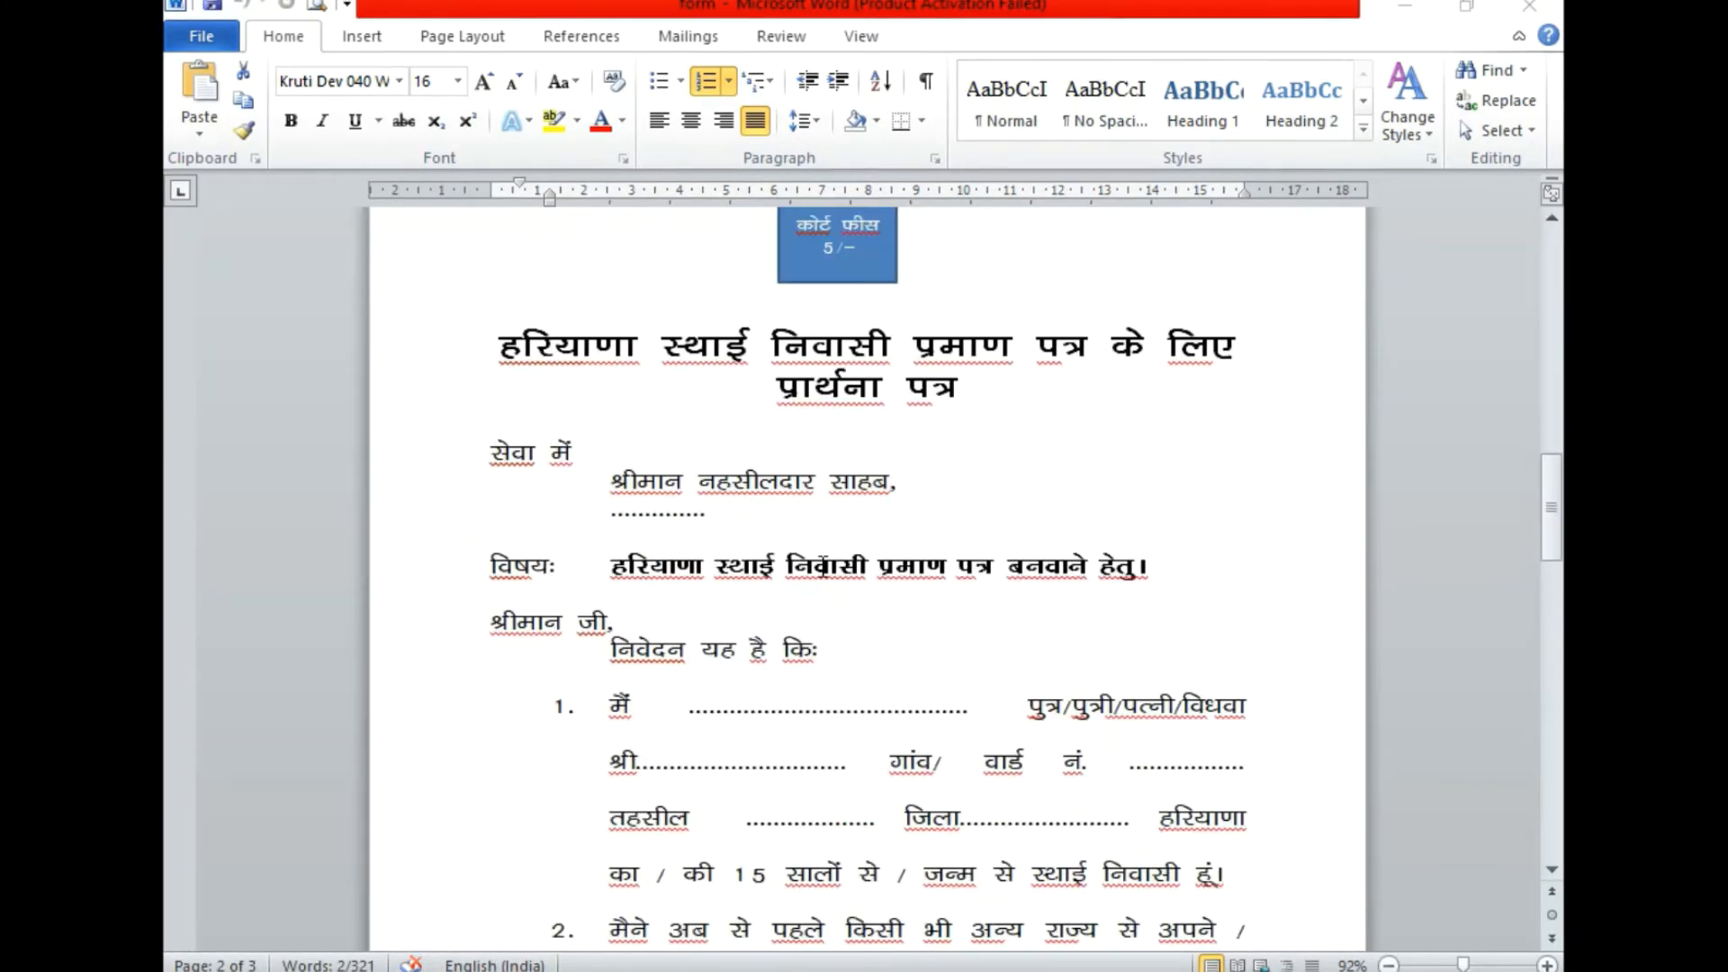
scroll(824, 567, up, 6)
scroll(849, 489, up, 18)
- Bring up the signed form.pdf in Adobe Reader for comparison
key(alt+Tab)
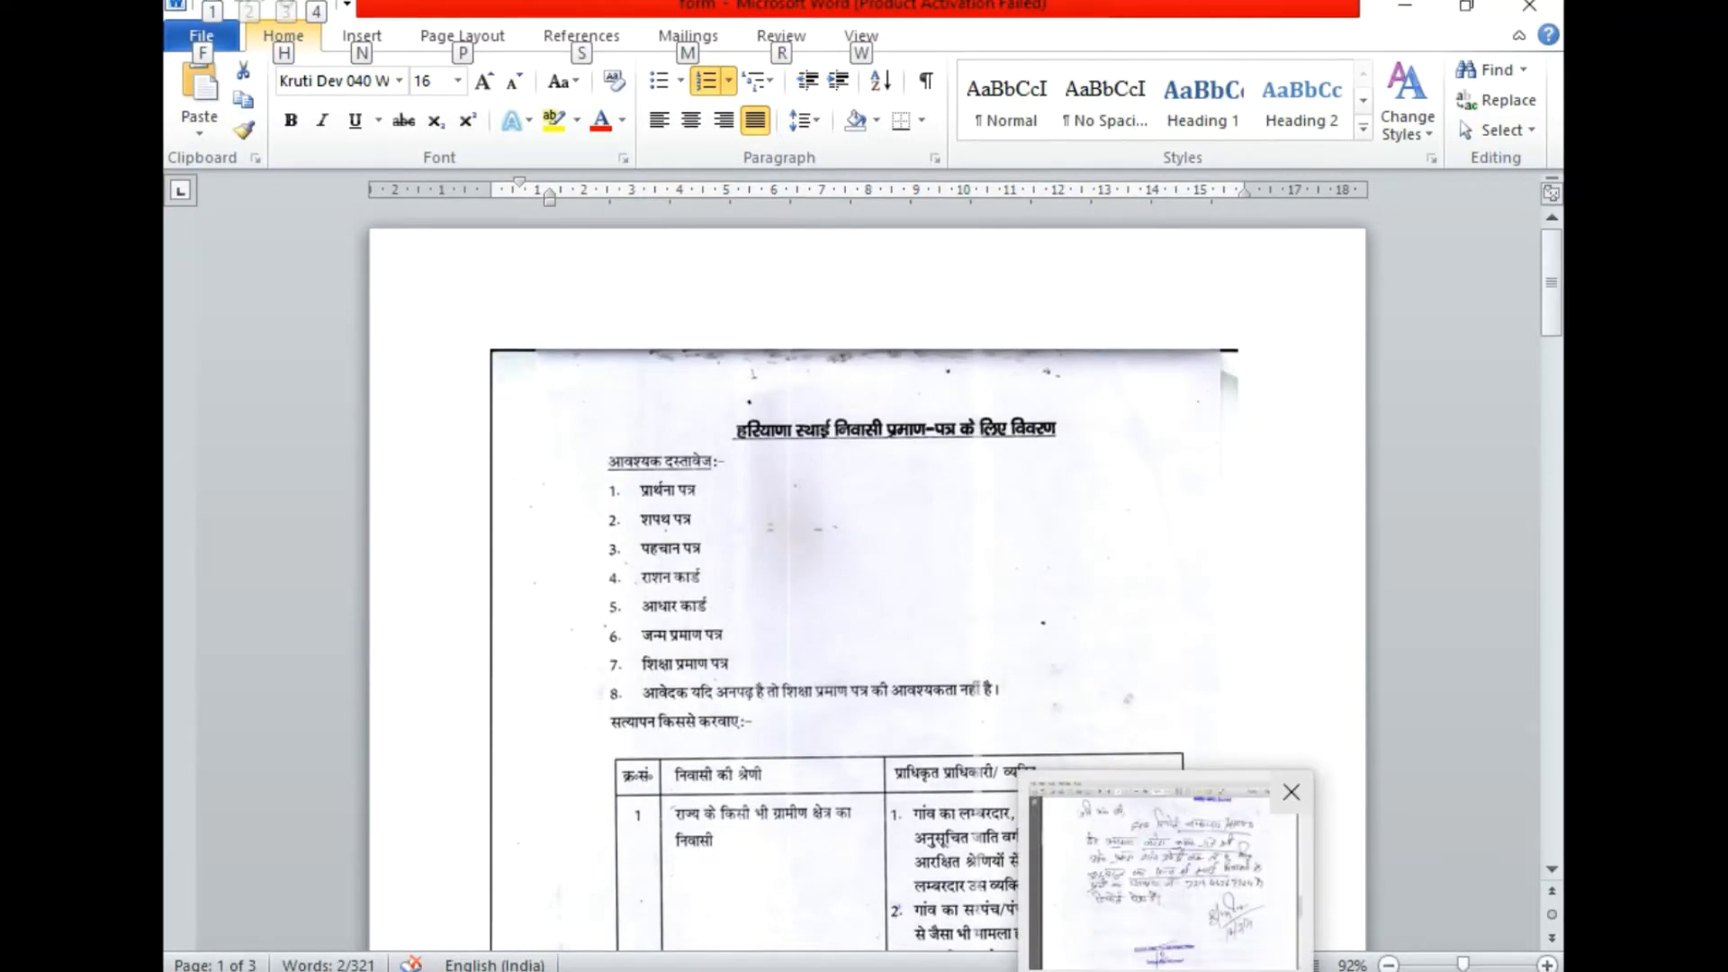
scroll(878, 724, down, 3)
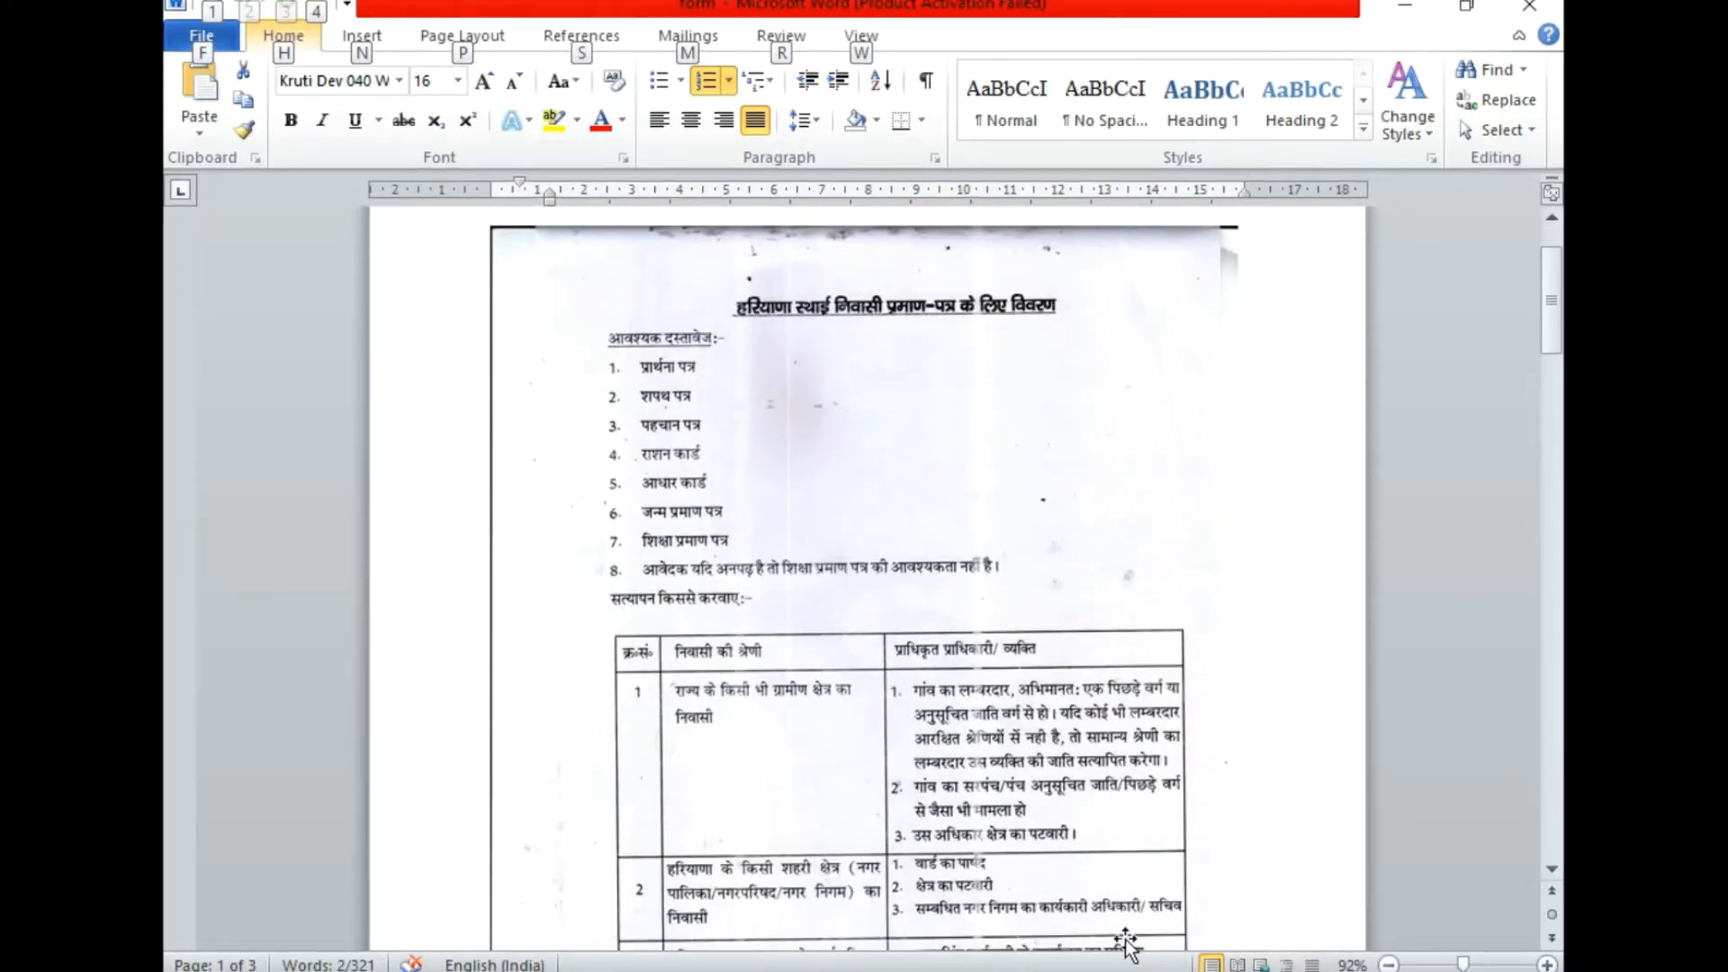
scroll(957, 552, down, 20)
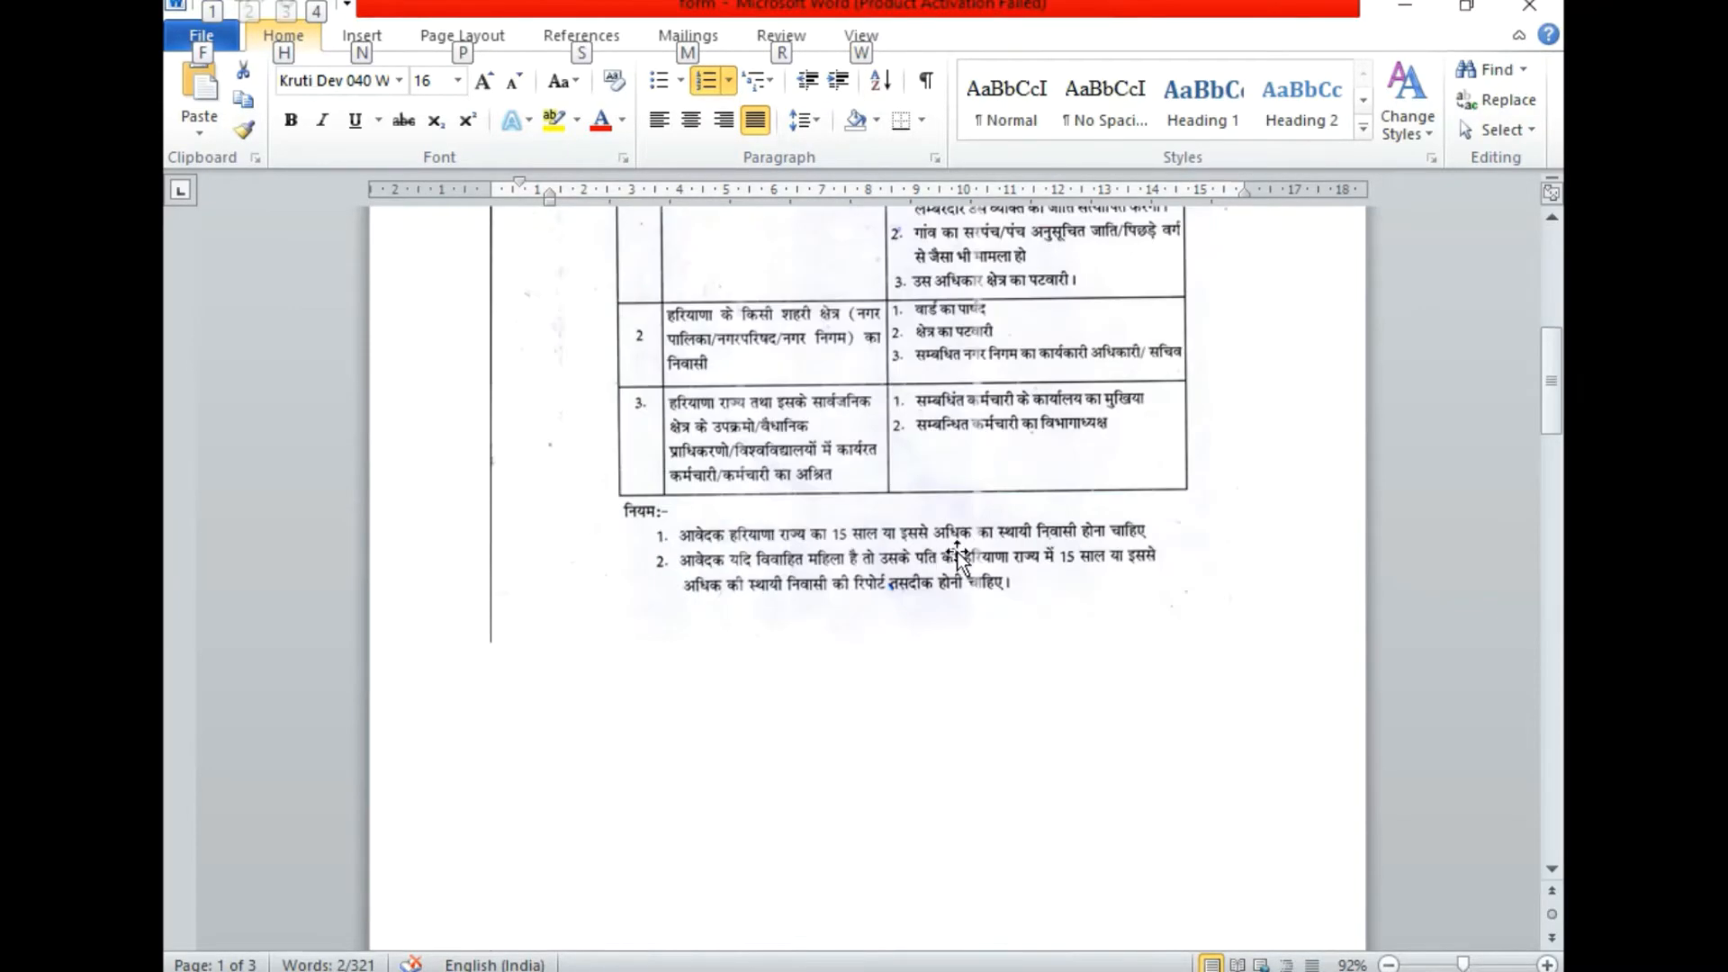
key(alt+Tab)
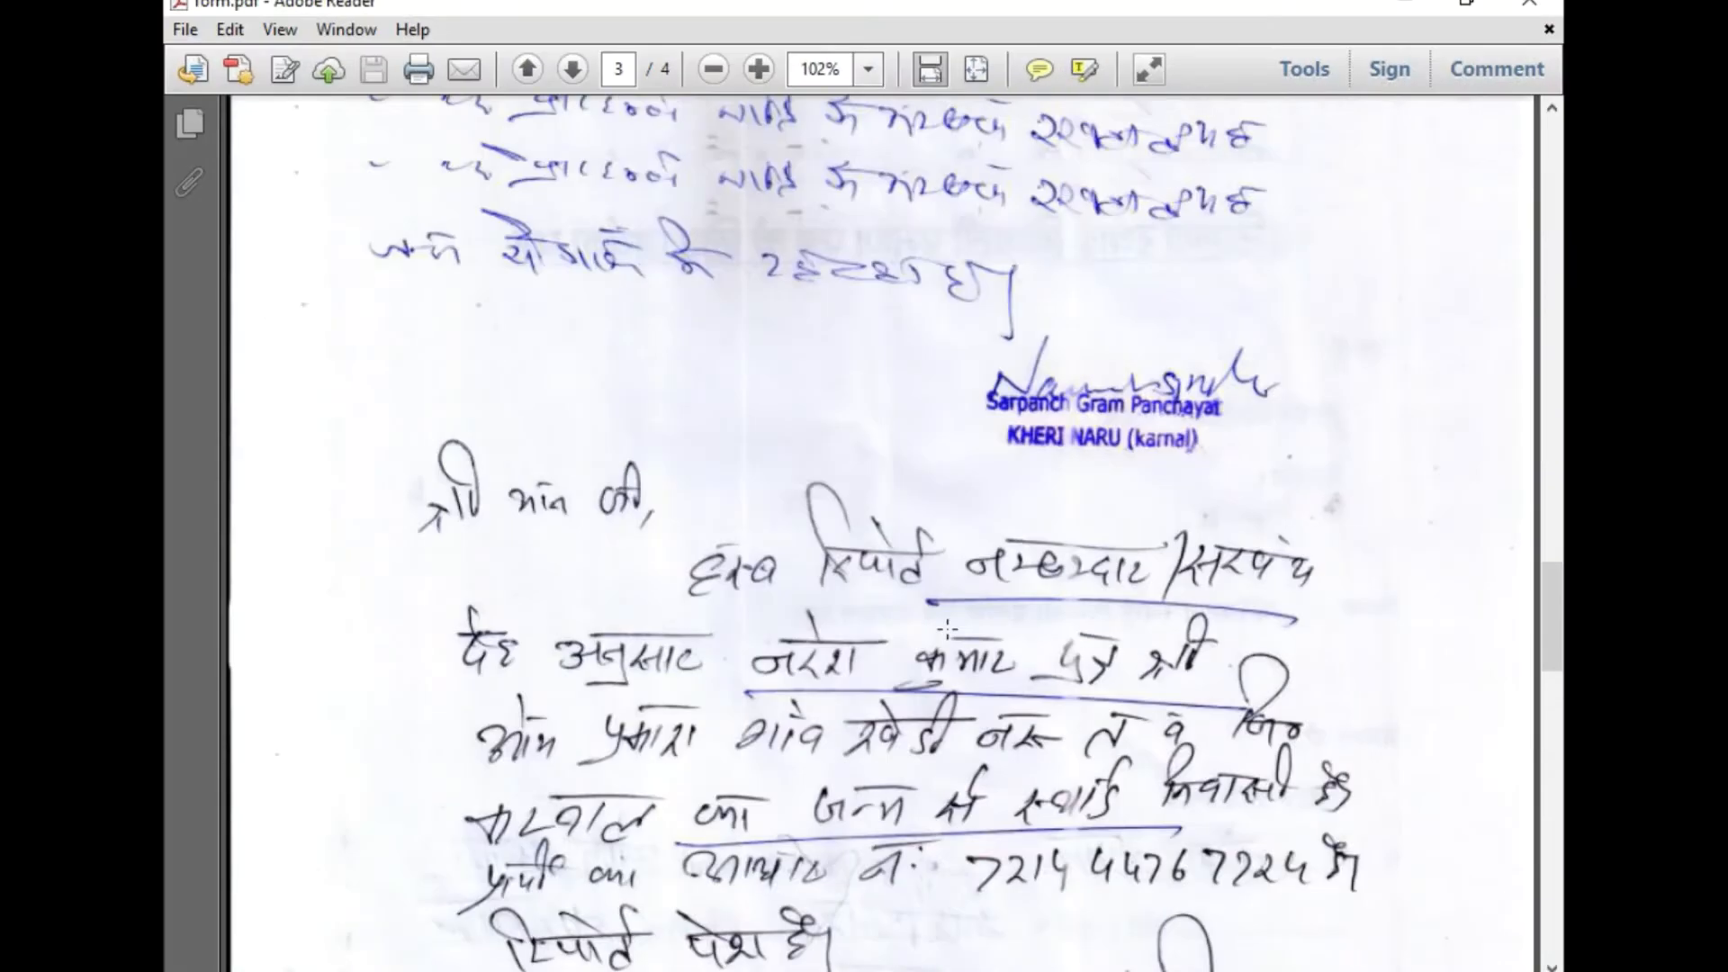
- Snapshot the court-fee stamp at the top of page 2 of form.pdf
scroll(854, 552, up, 8)
scroll(854, 552, up, 20)
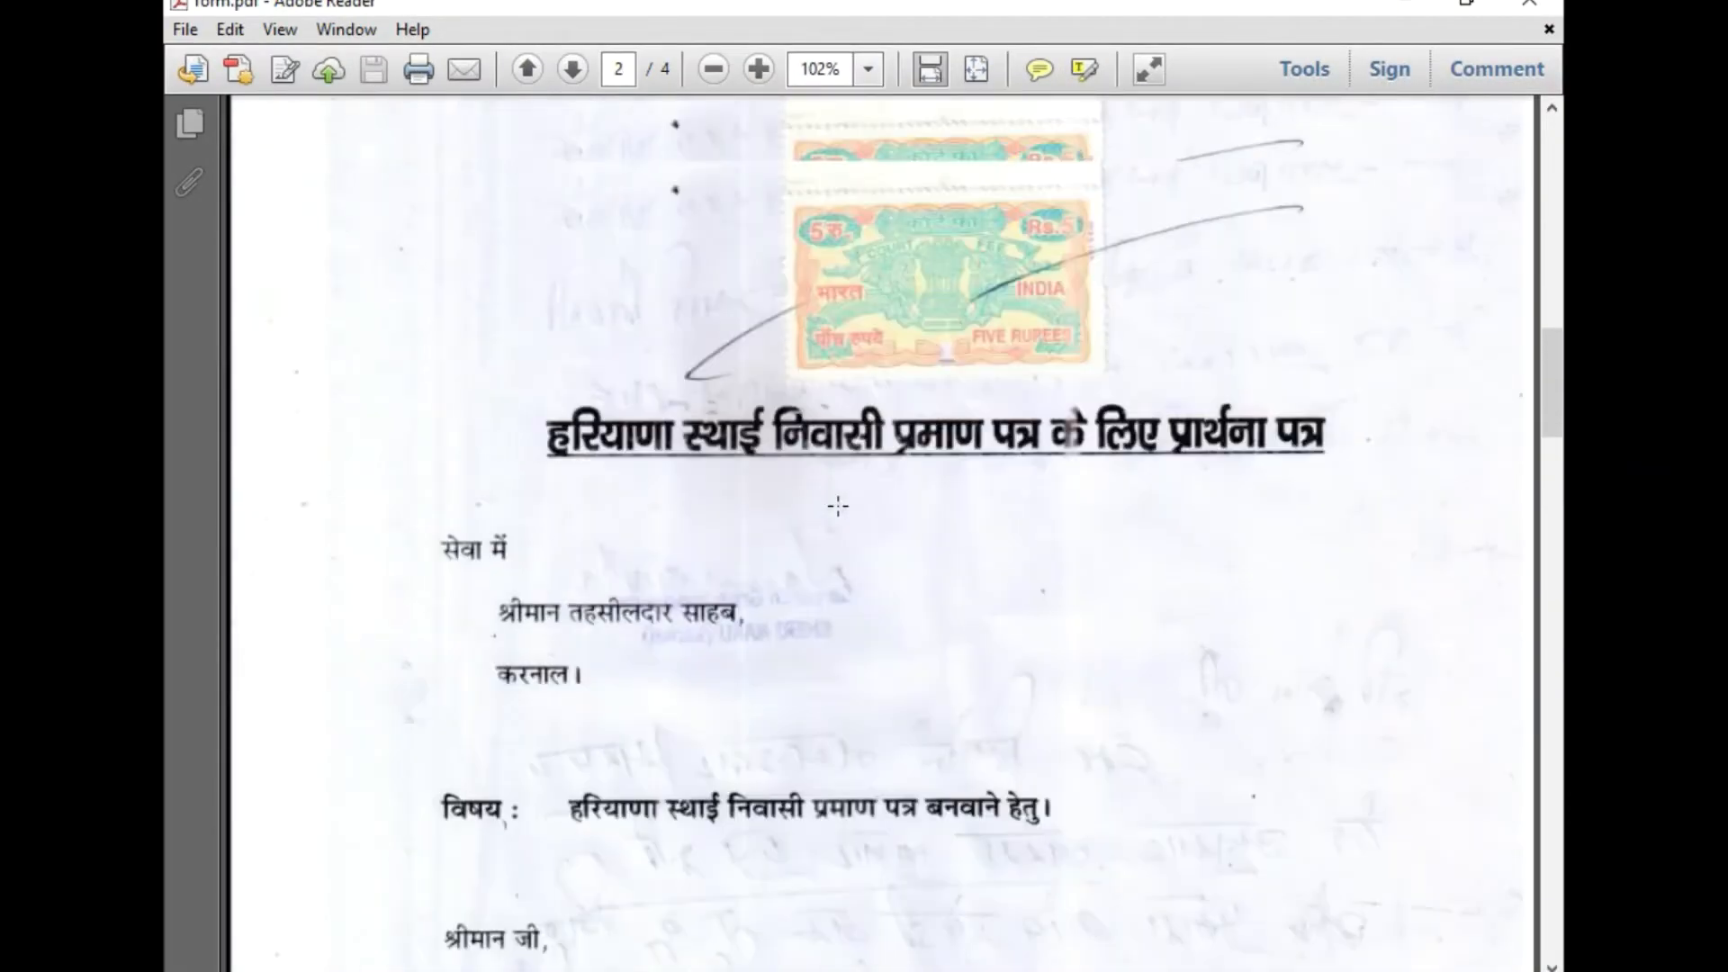
scroll(833, 457, up, 12)
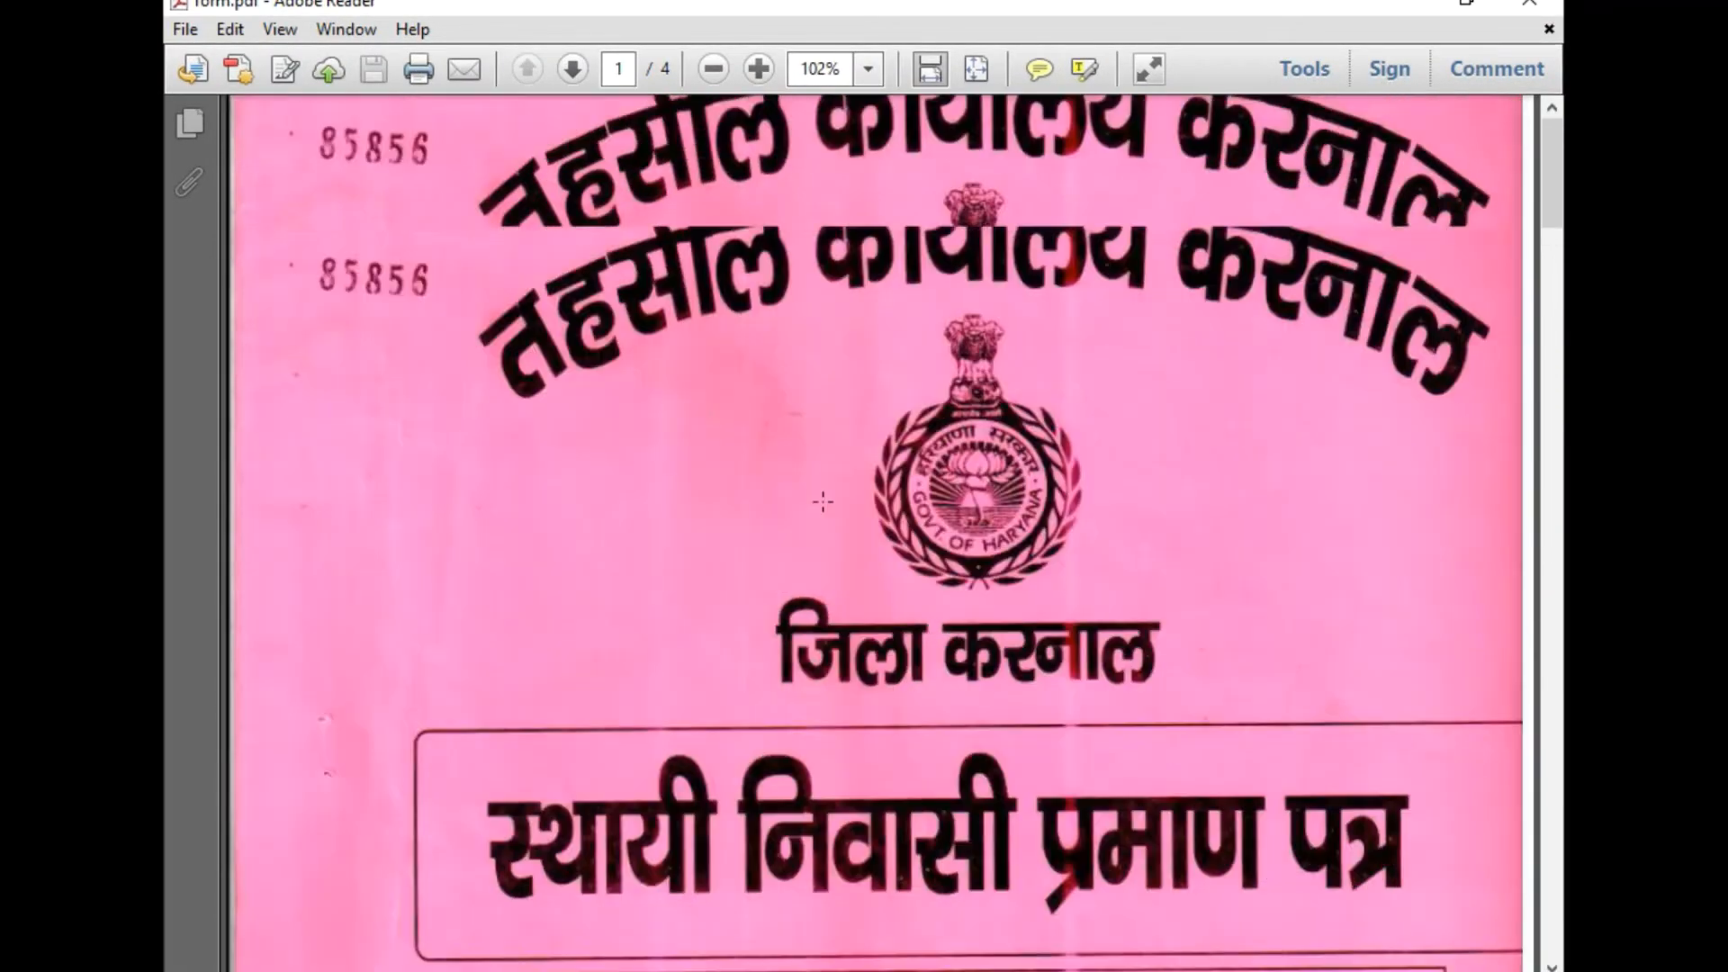
scroll(822, 501, down, 8)
scroll(586, 280, down, 10)
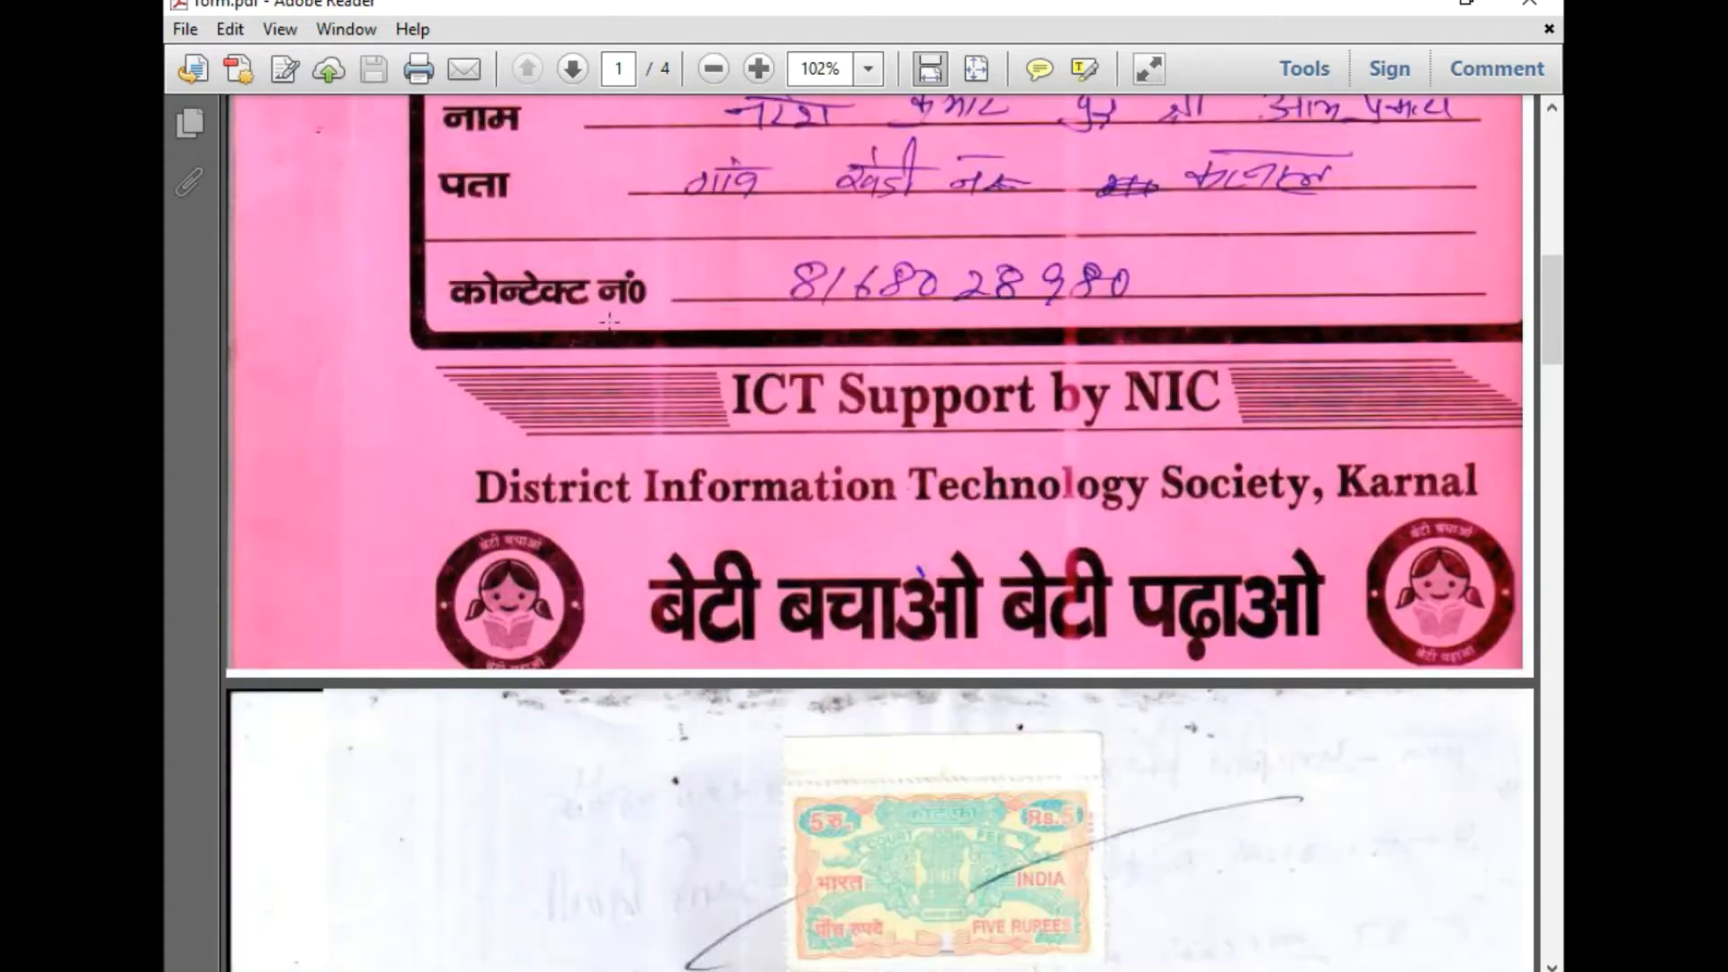
scroll(530, 379, up, 15)
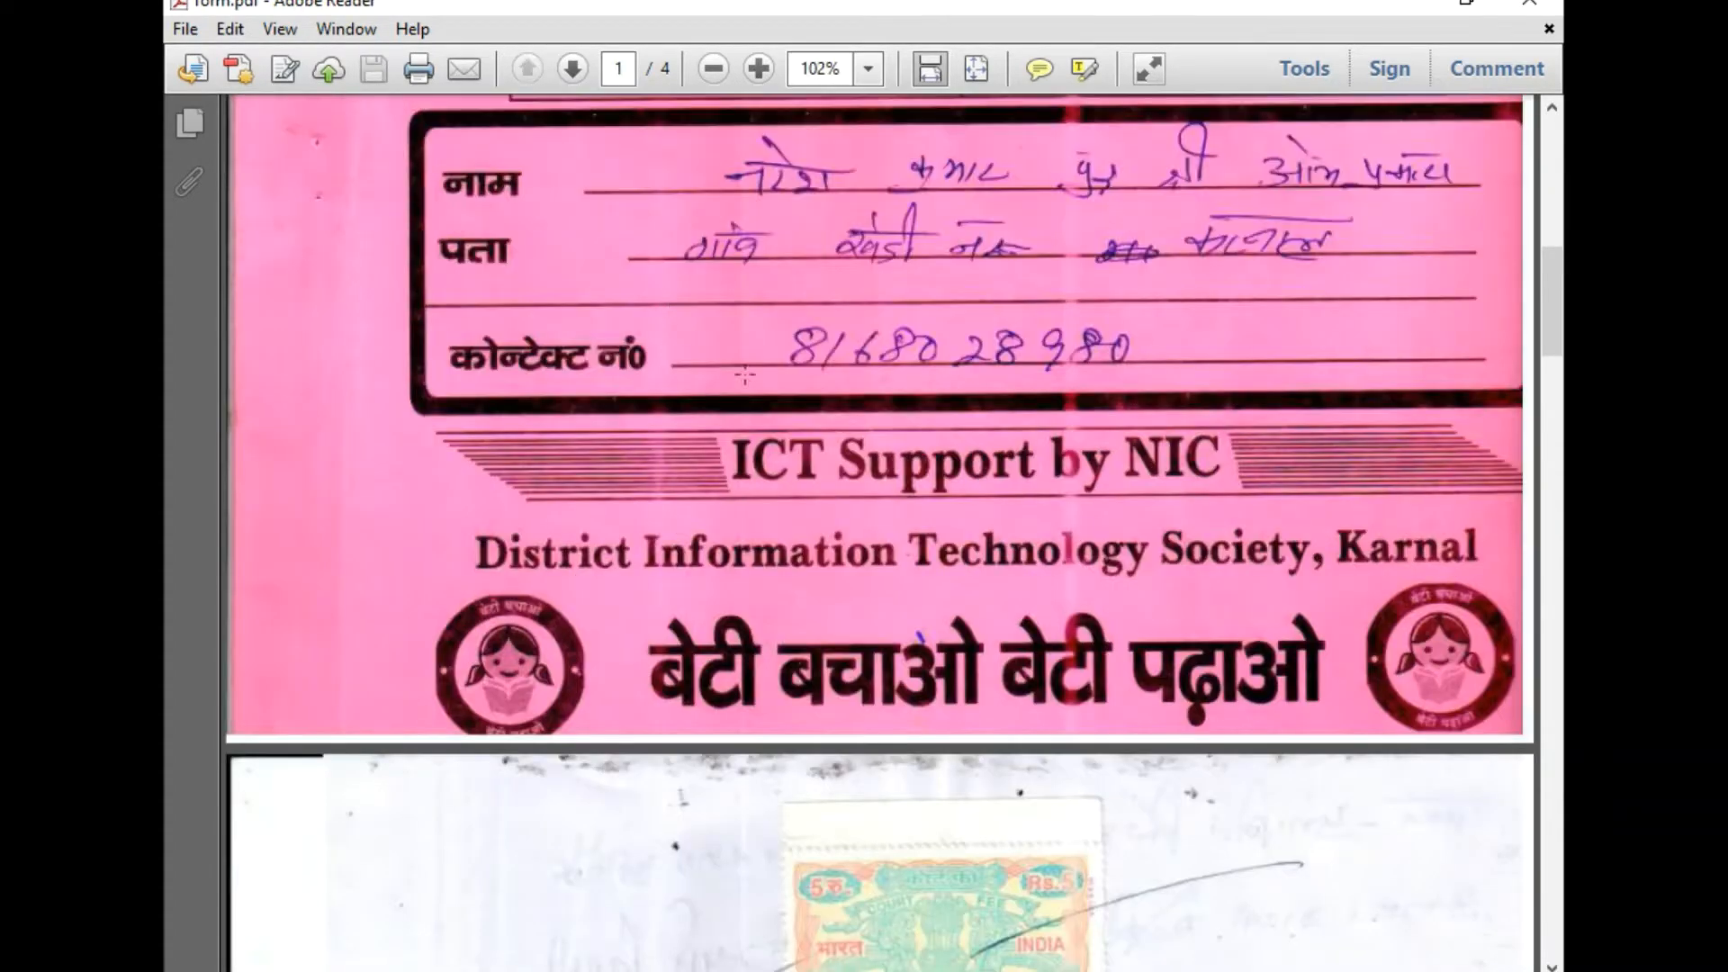
scroll(631, 310, down, 10)
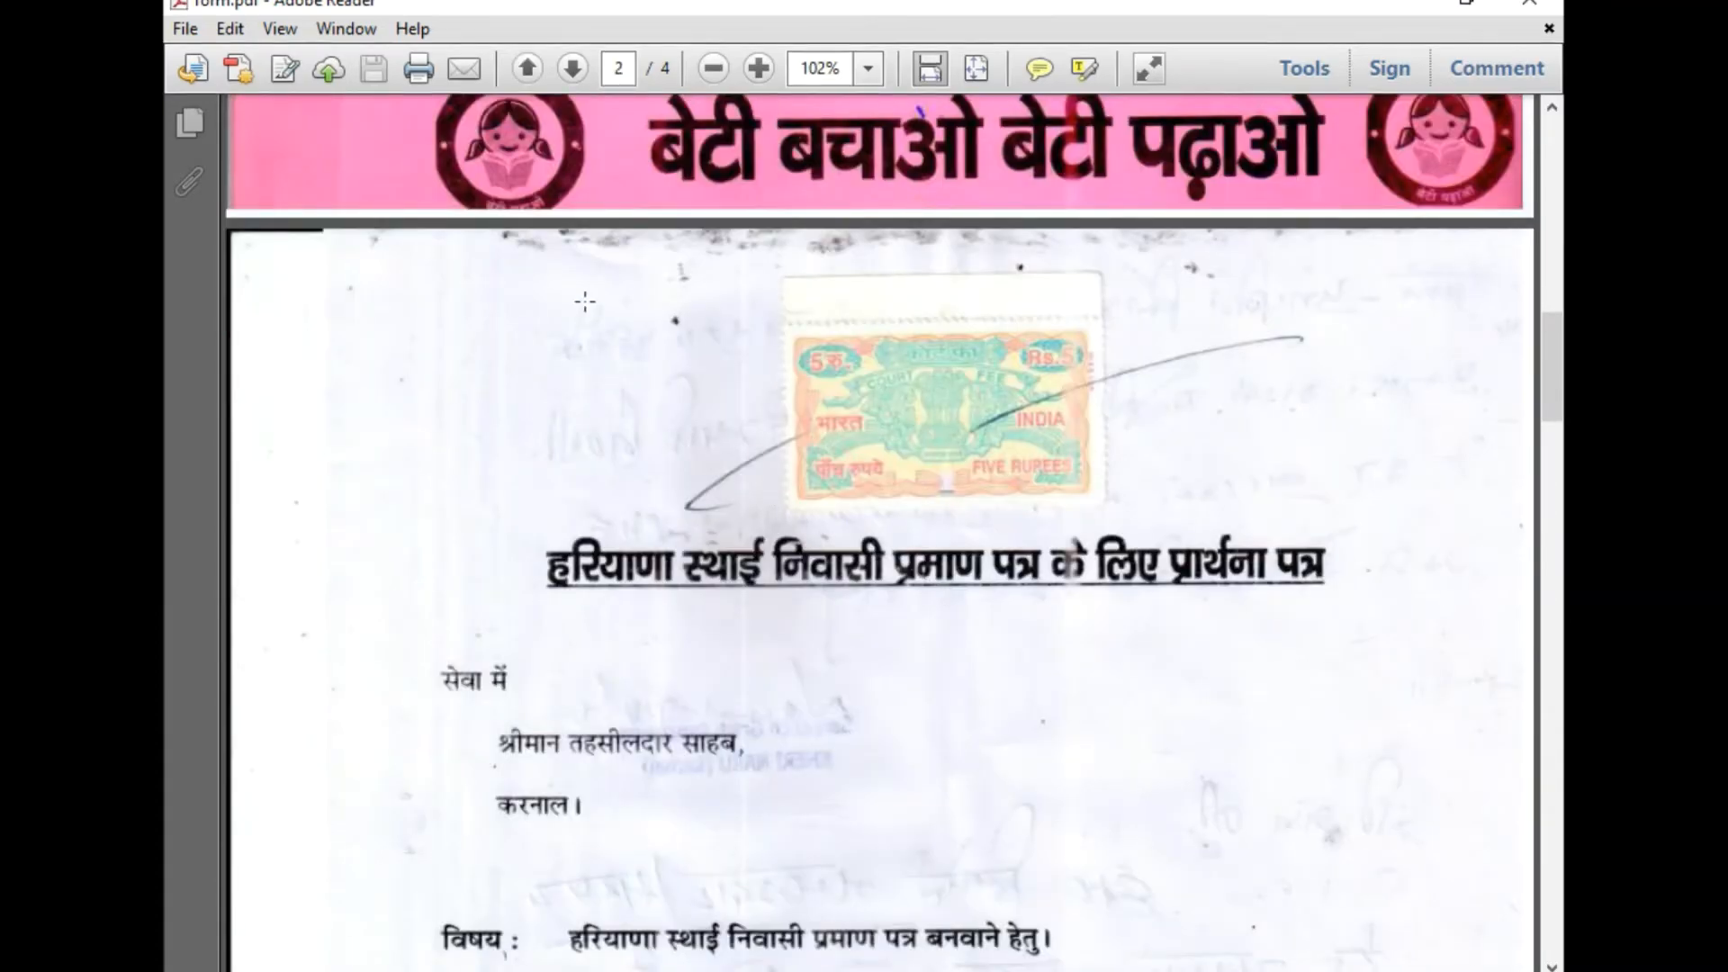
drag(698, 306, 1232, 524)
- Compare the typed Word application's 'कोर्ट फीस 5/-' box, then return to form.pdf page 3
scroll(920, 462, down, 4)
key(alt+Tab)
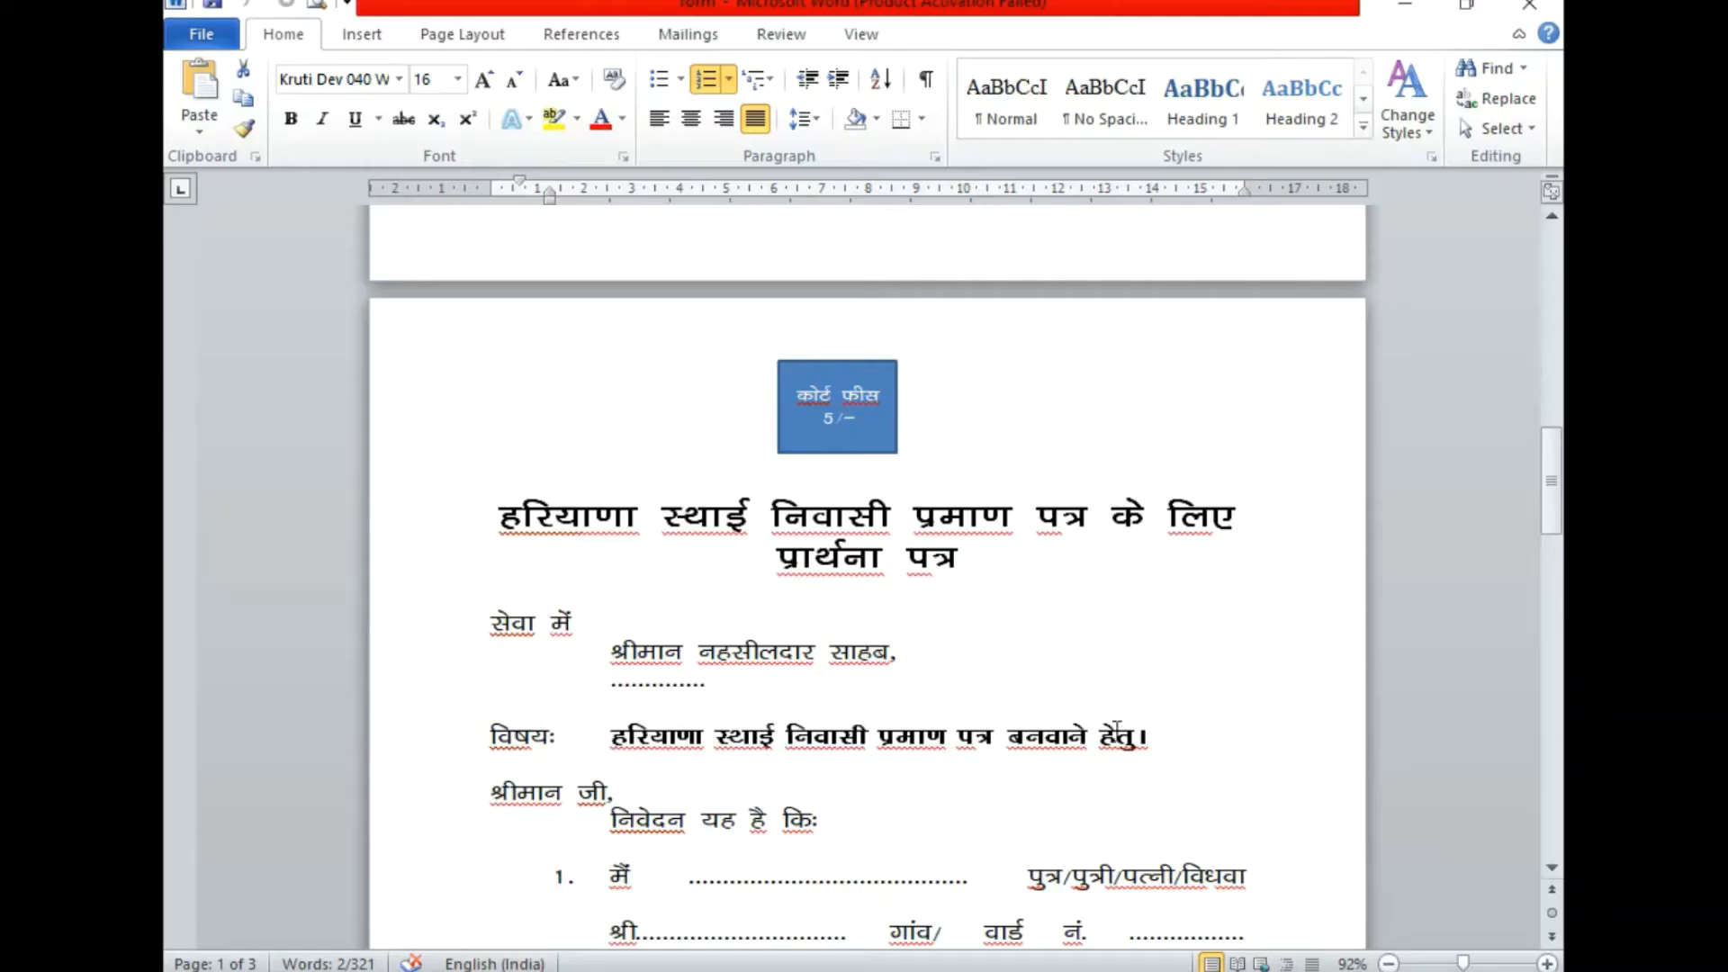
scroll(918, 567, up, 3)
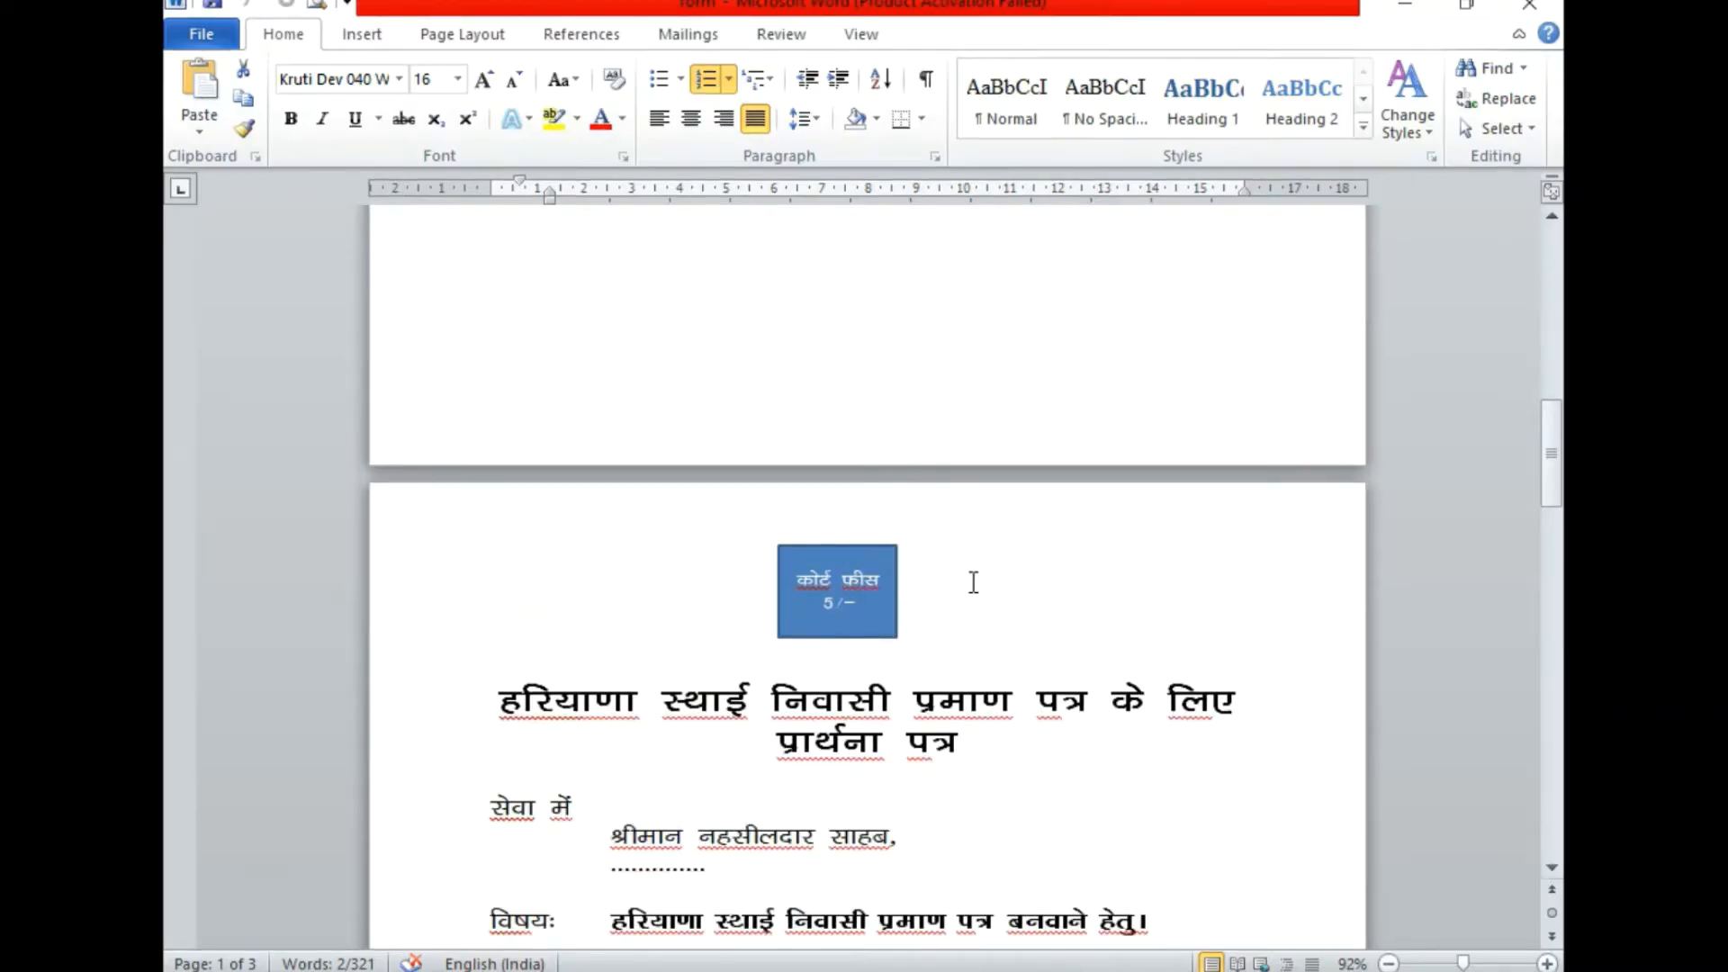
scroll(972, 586, down, 4)
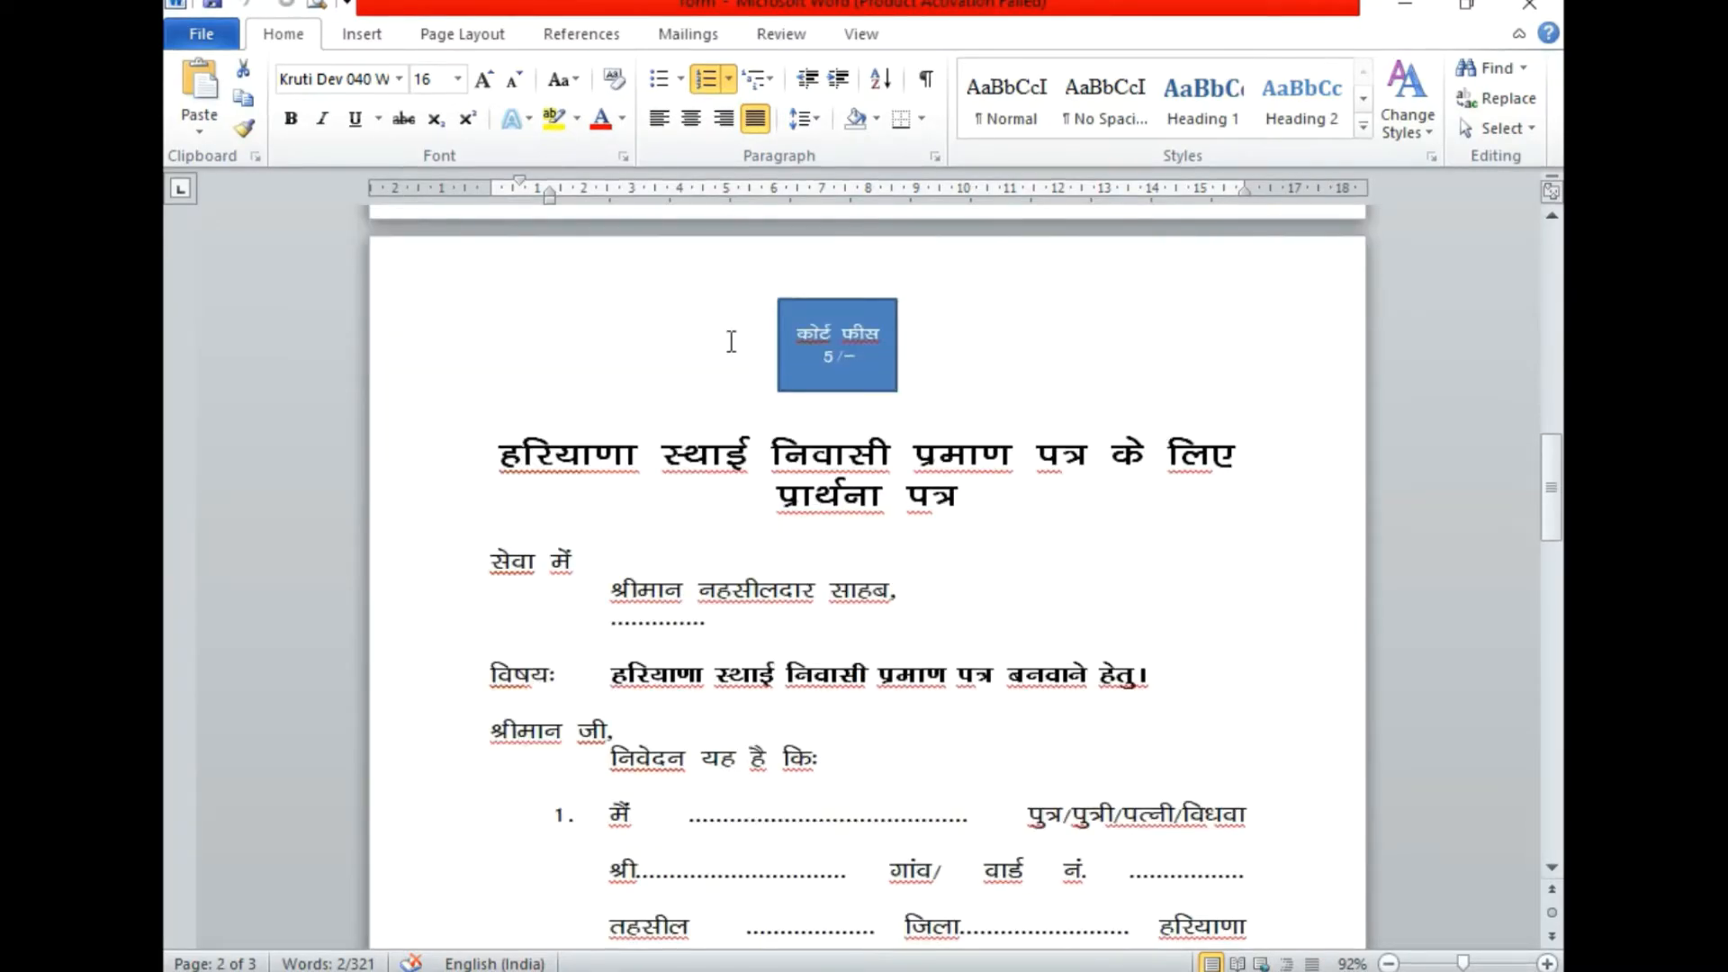
scroll(944, 543, down, 5)
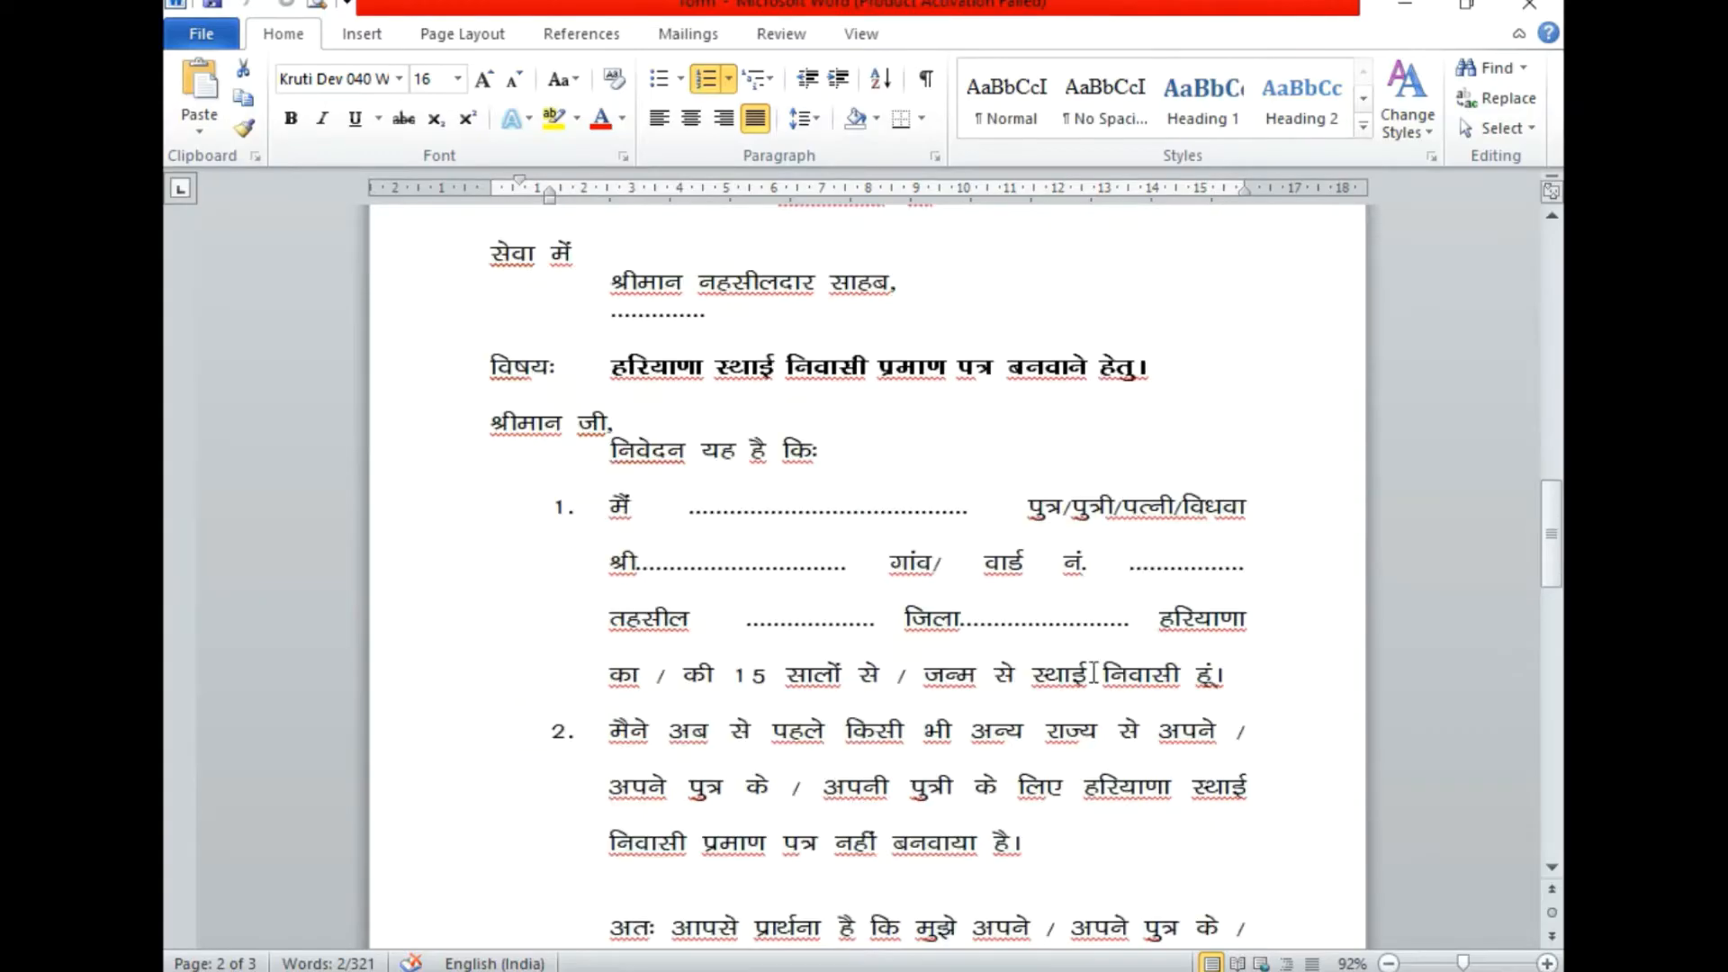
scroll(670, 235, down, 15)
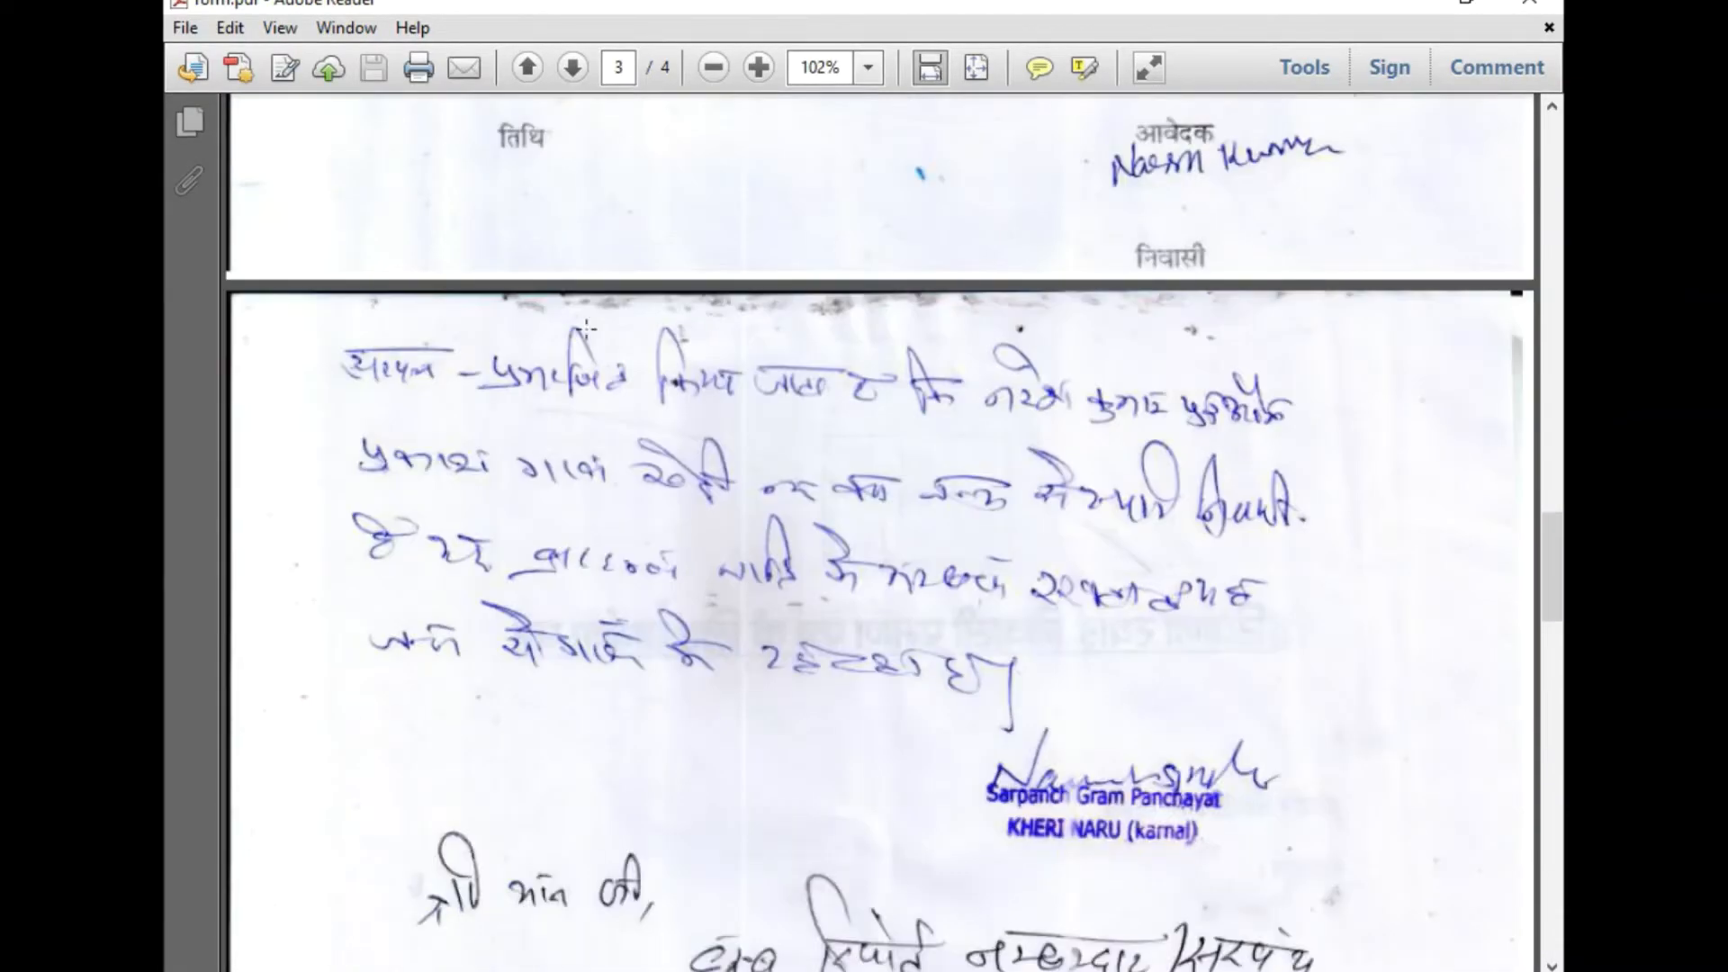
- Snapshot the sarpanch's handwritten verification report on page 3
scroll(586, 331, up, 3)
drag(314, 498, 1401, 911)
scroll(1219, 846, down, 7)
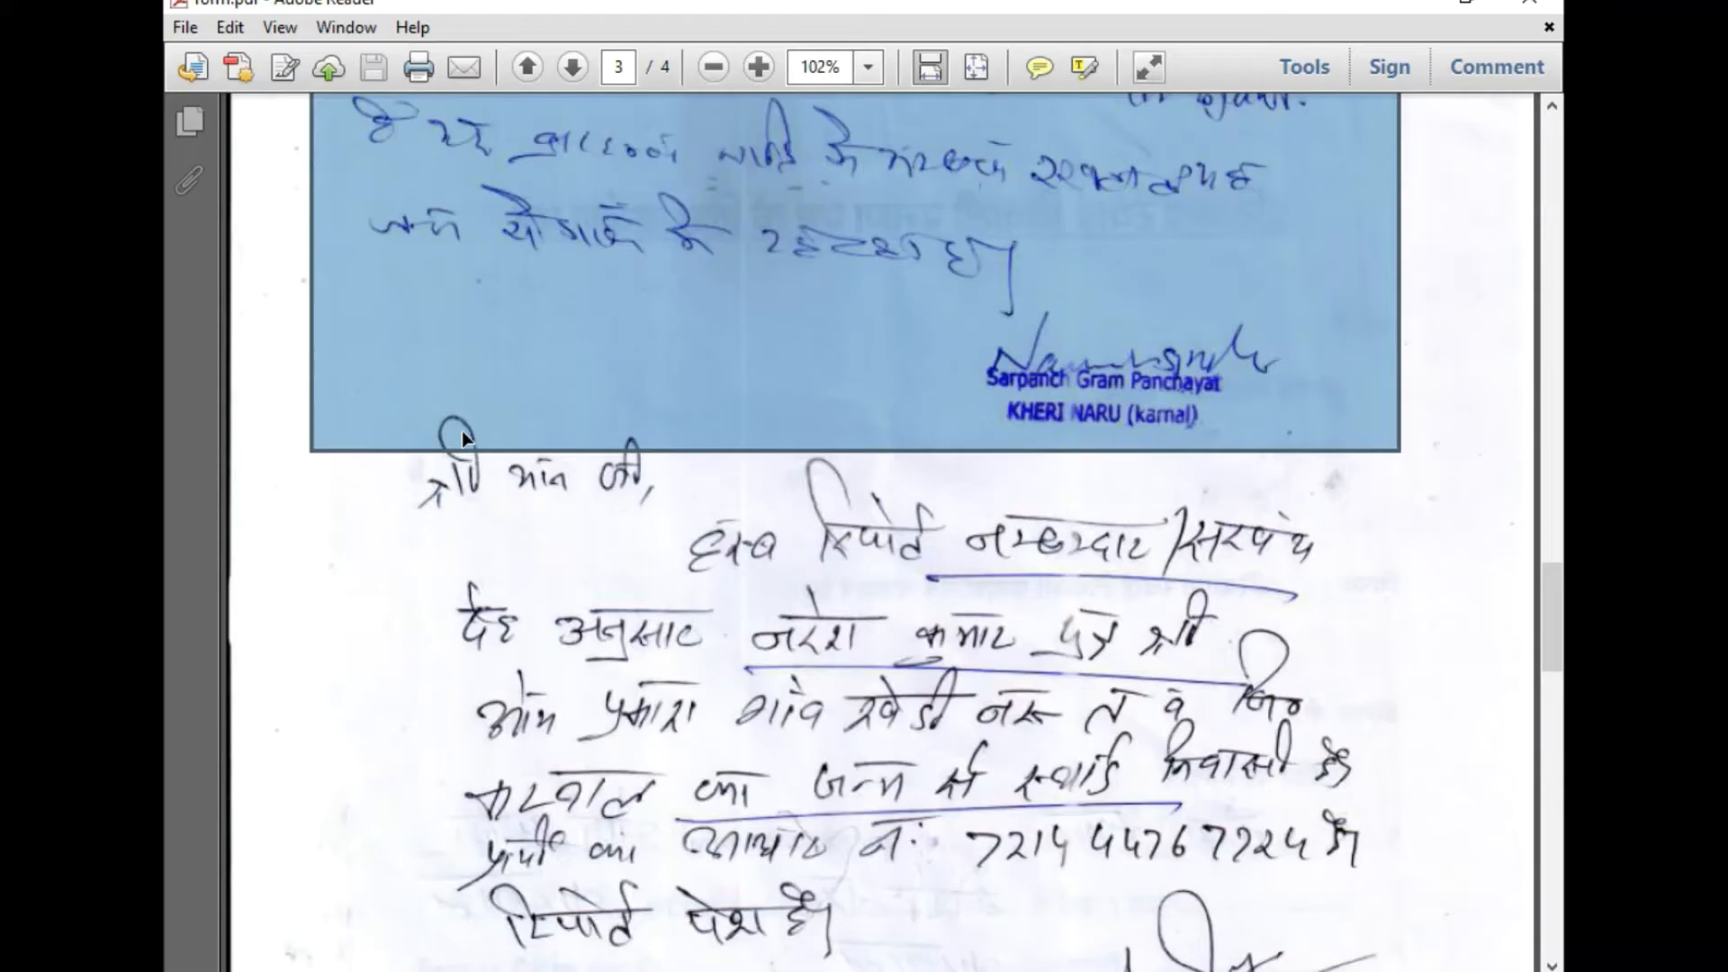
click(414, 429)
drag(397, 373, 1498, 970)
- Snapshot the Tehsildar's ISSUE stamp and the applicant's photo
scroll(1078, 720, down, 5)
scroll(662, 474, down, 3)
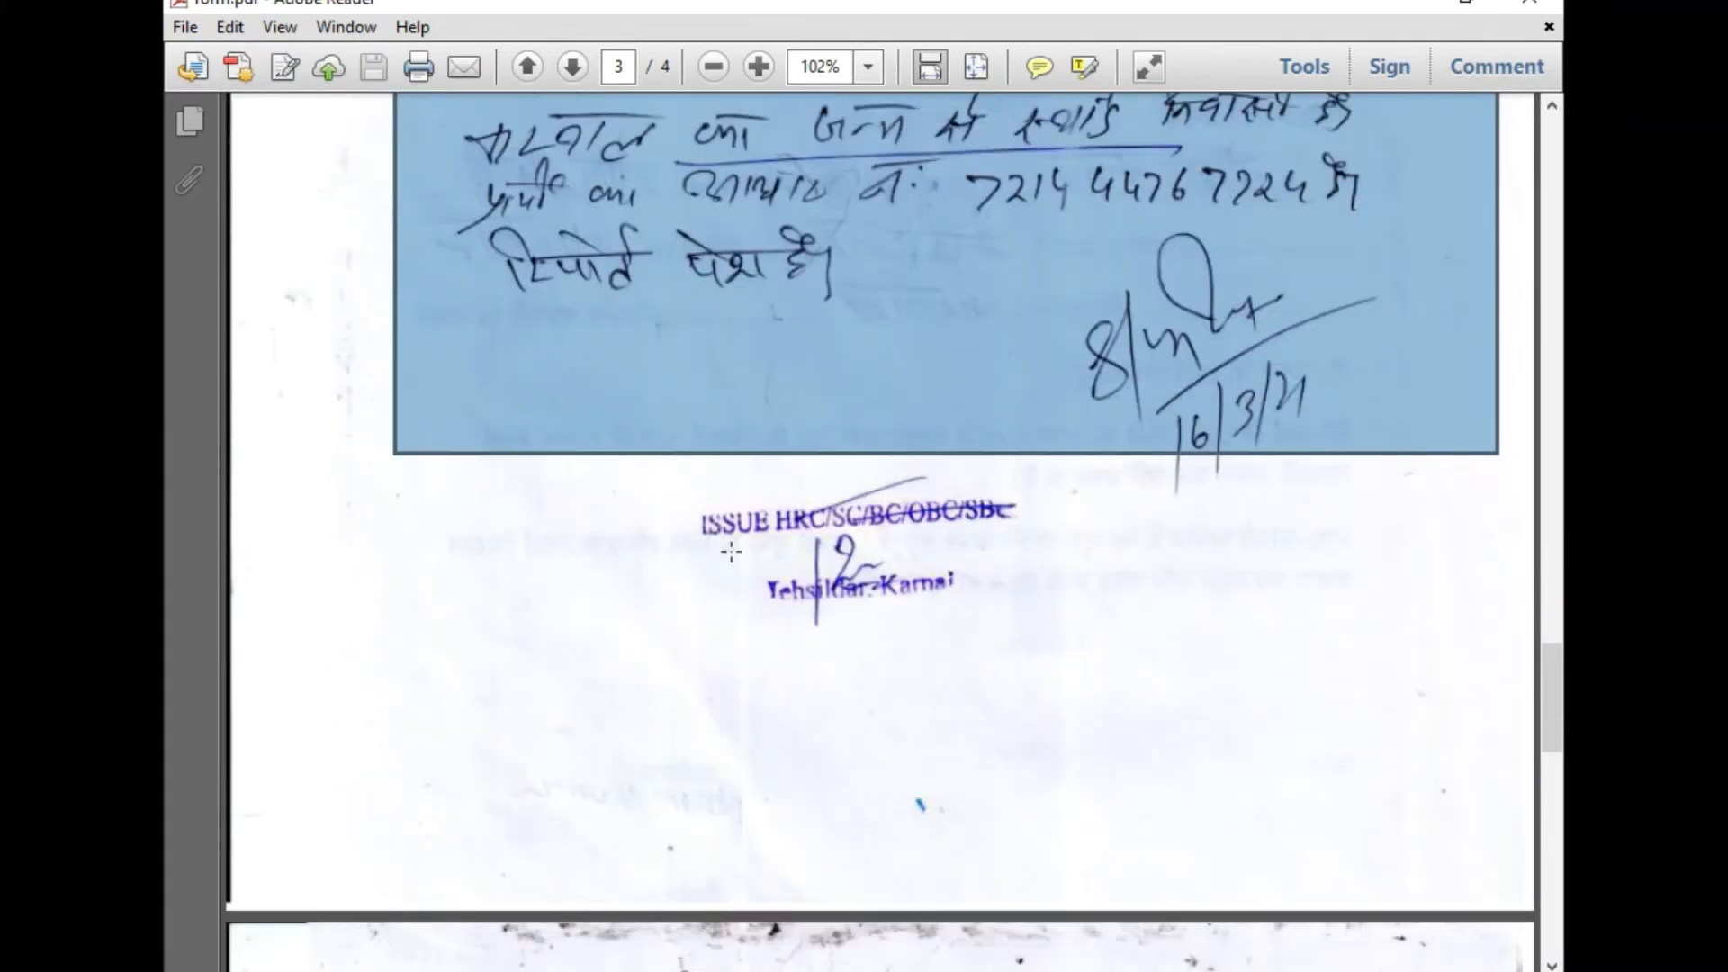
drag(639, 455, 1021, 672)
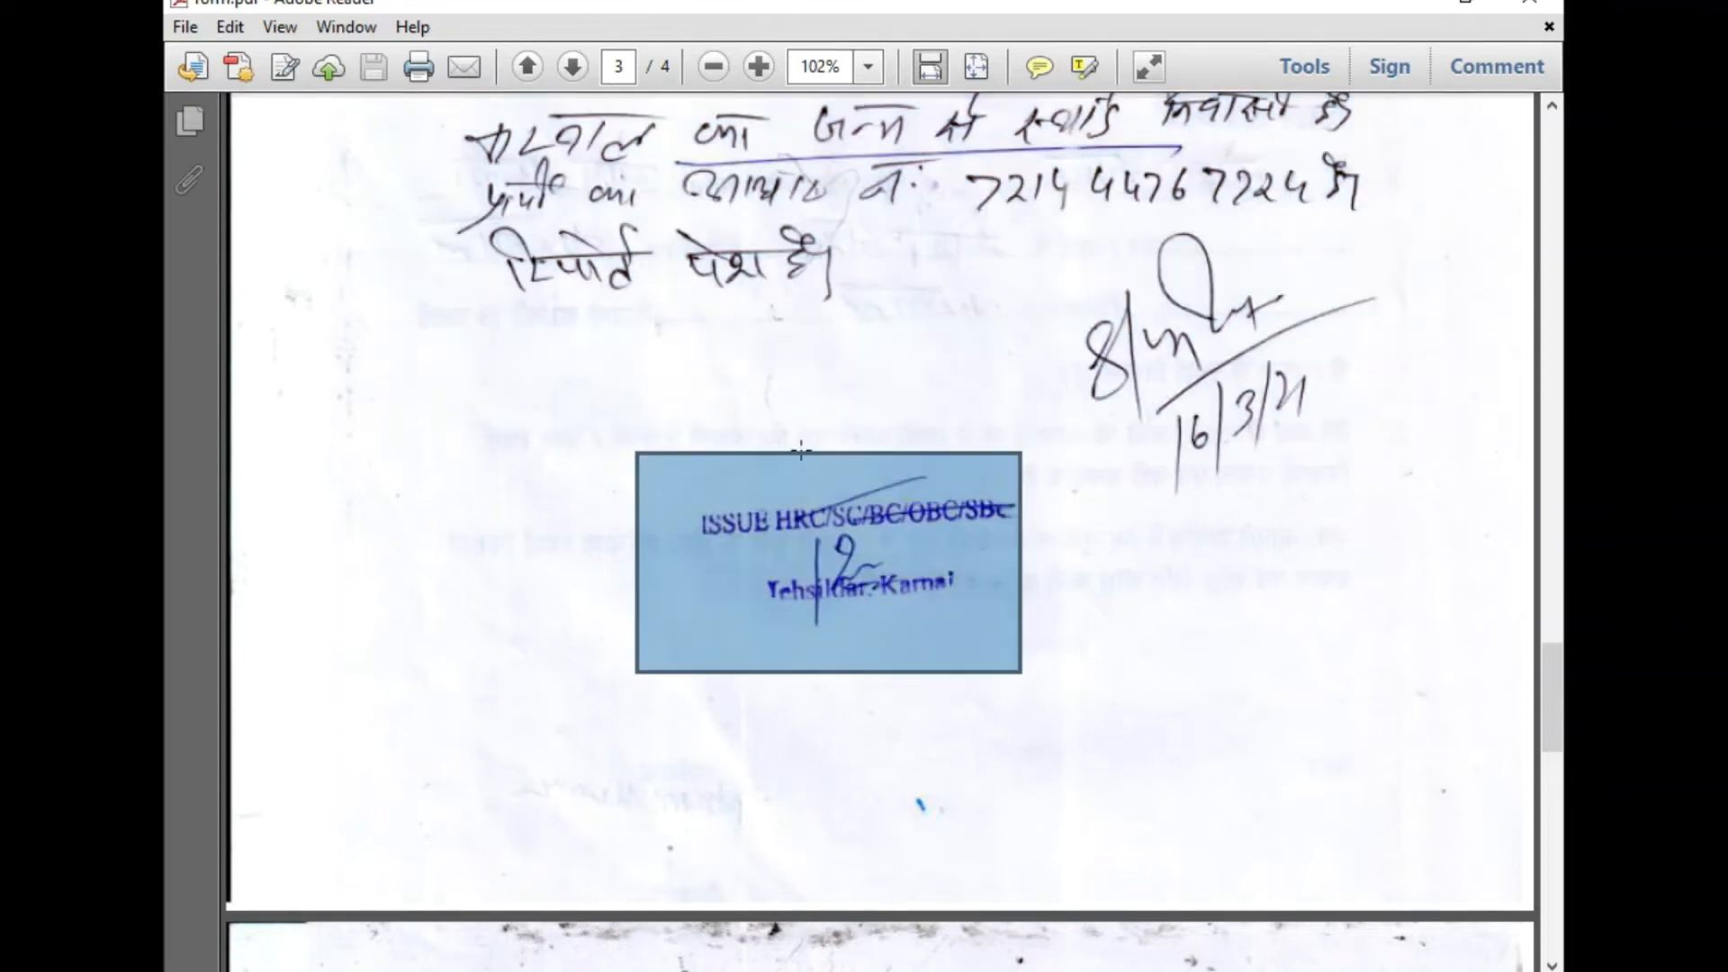
scroll(872, 398, down, 10)
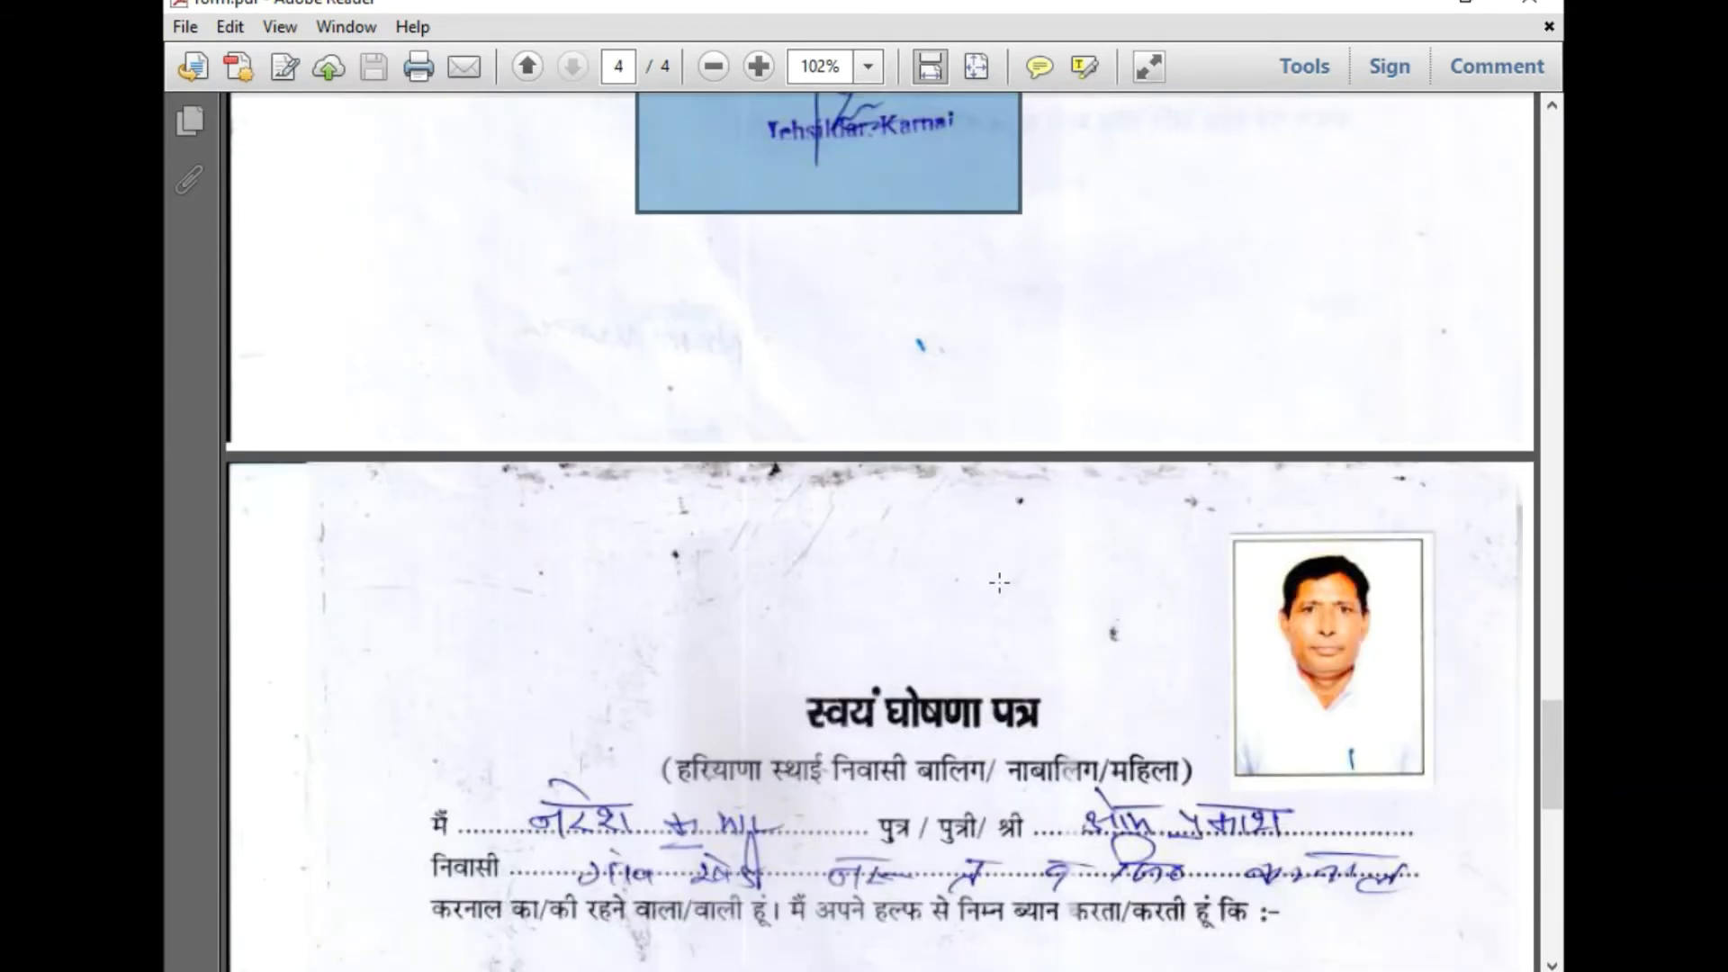
drag(1187, 295, 1505, 621)
- Scroll through page 4's signed self-declaration down to the IPC verification clause
scroll(1505, 621, down, 4)
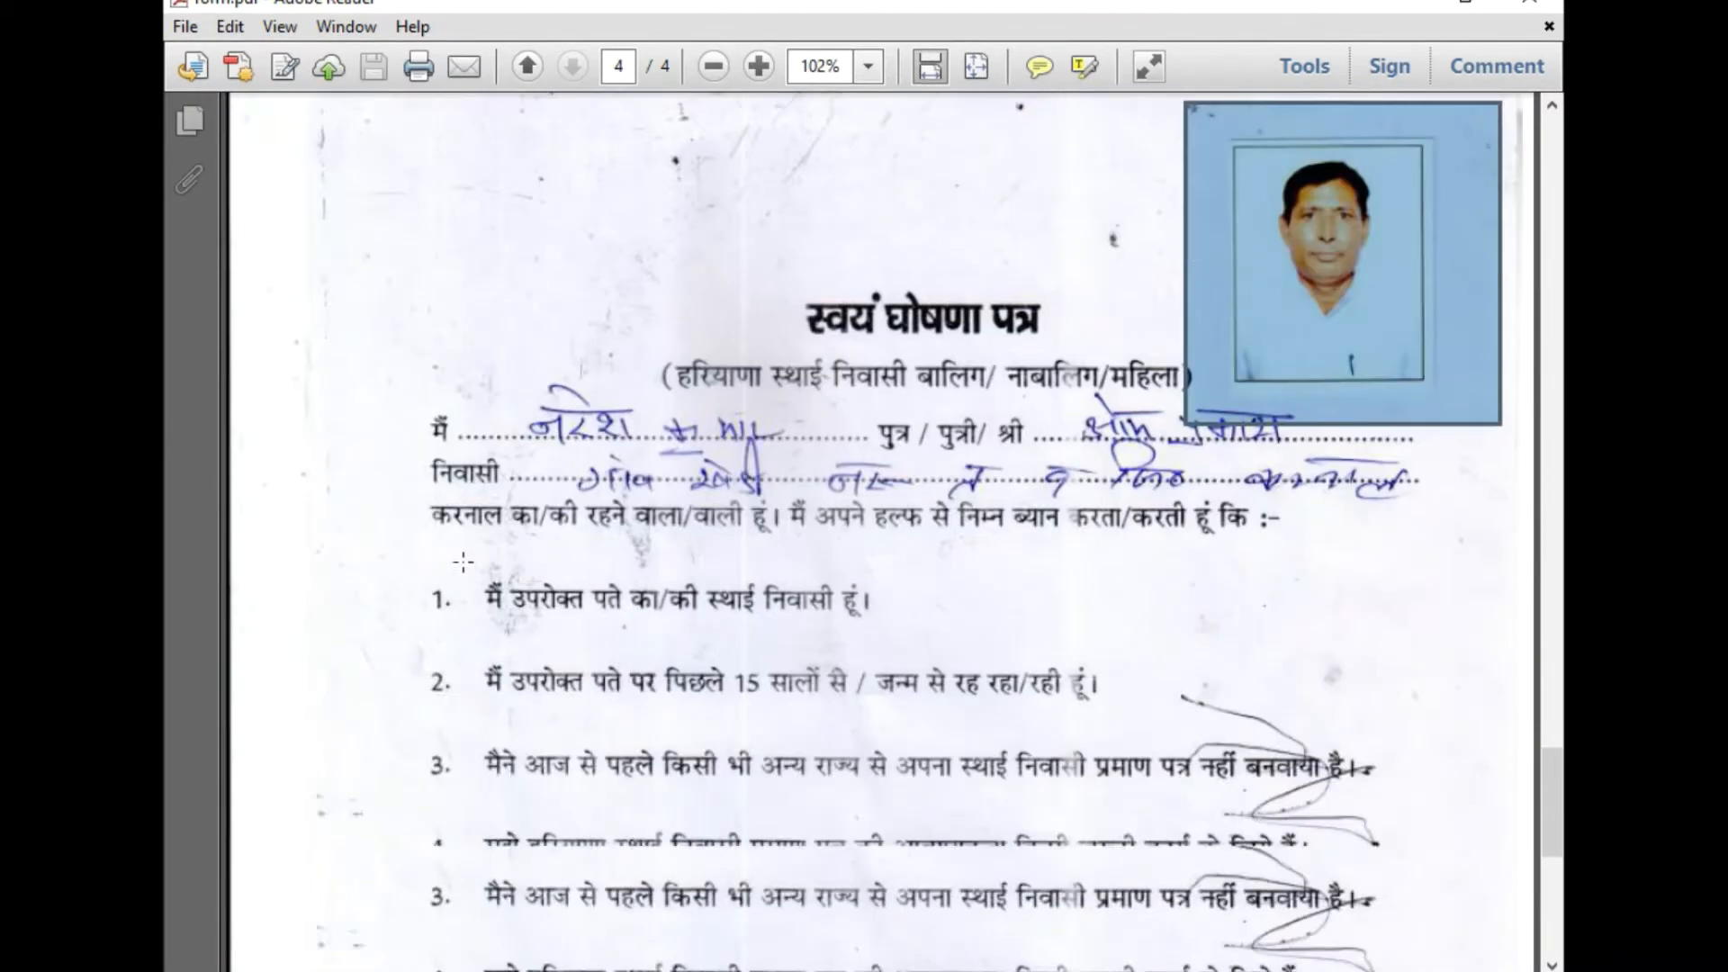
scroll(878, 506, down, 5)
scroll(878, 506, up, 5)
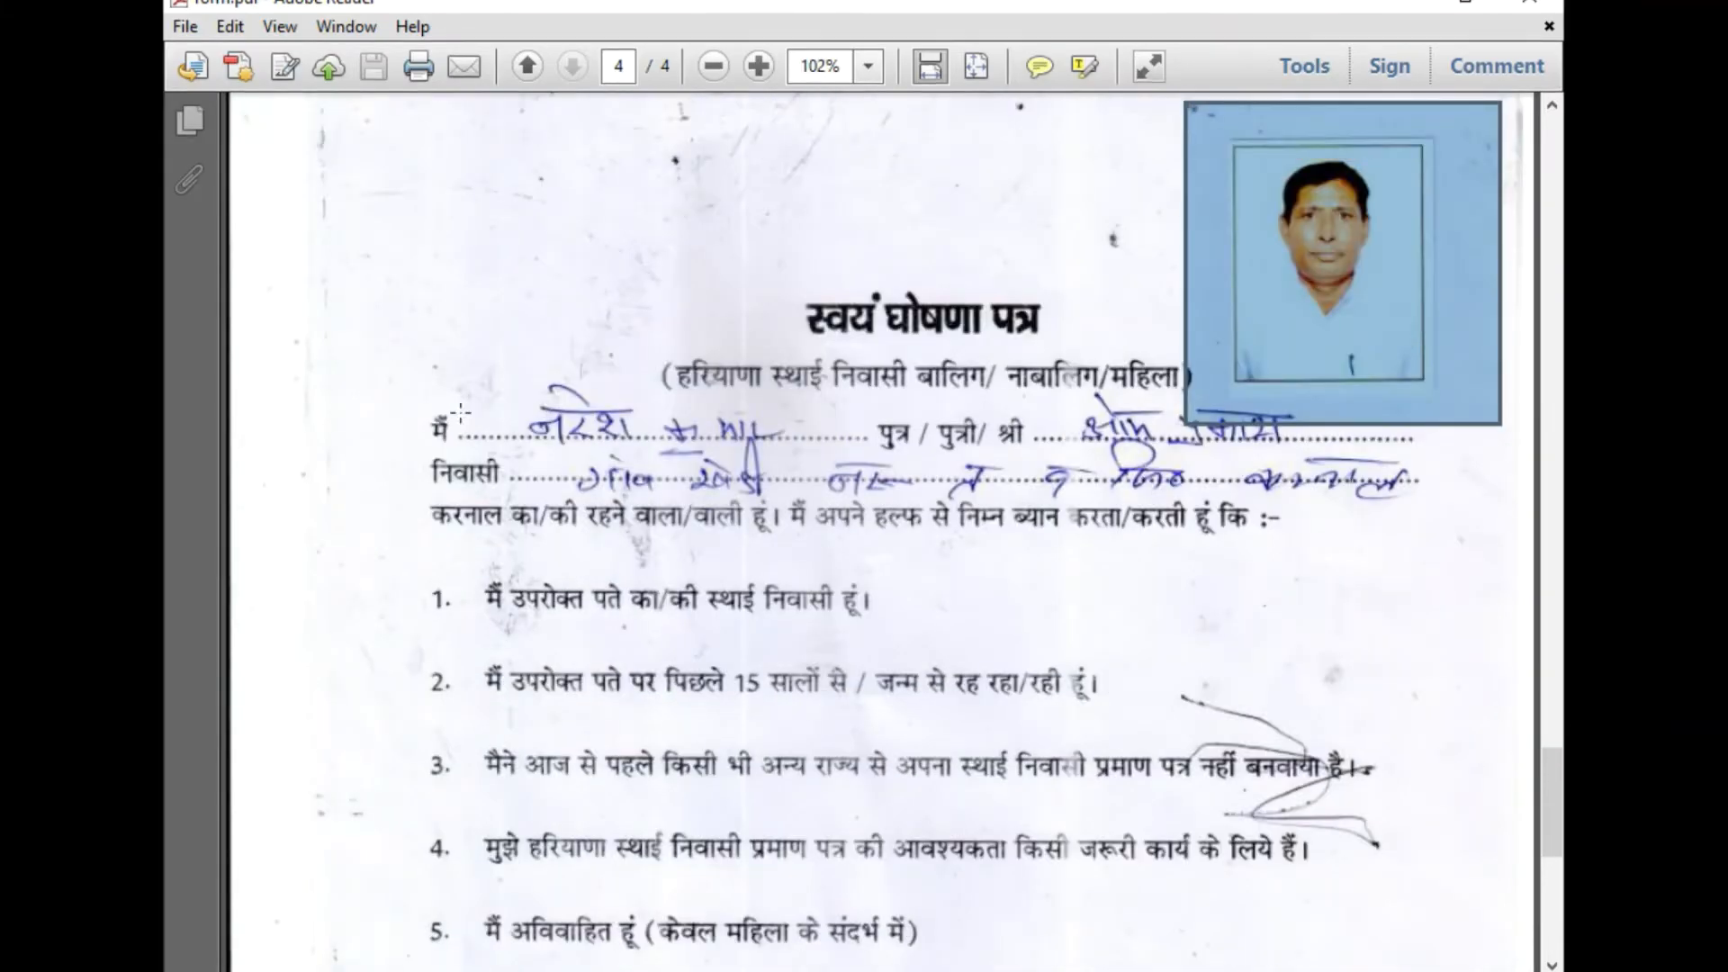
scroll(877, 506, down, 3)
scroll(878, 509, down, 8)
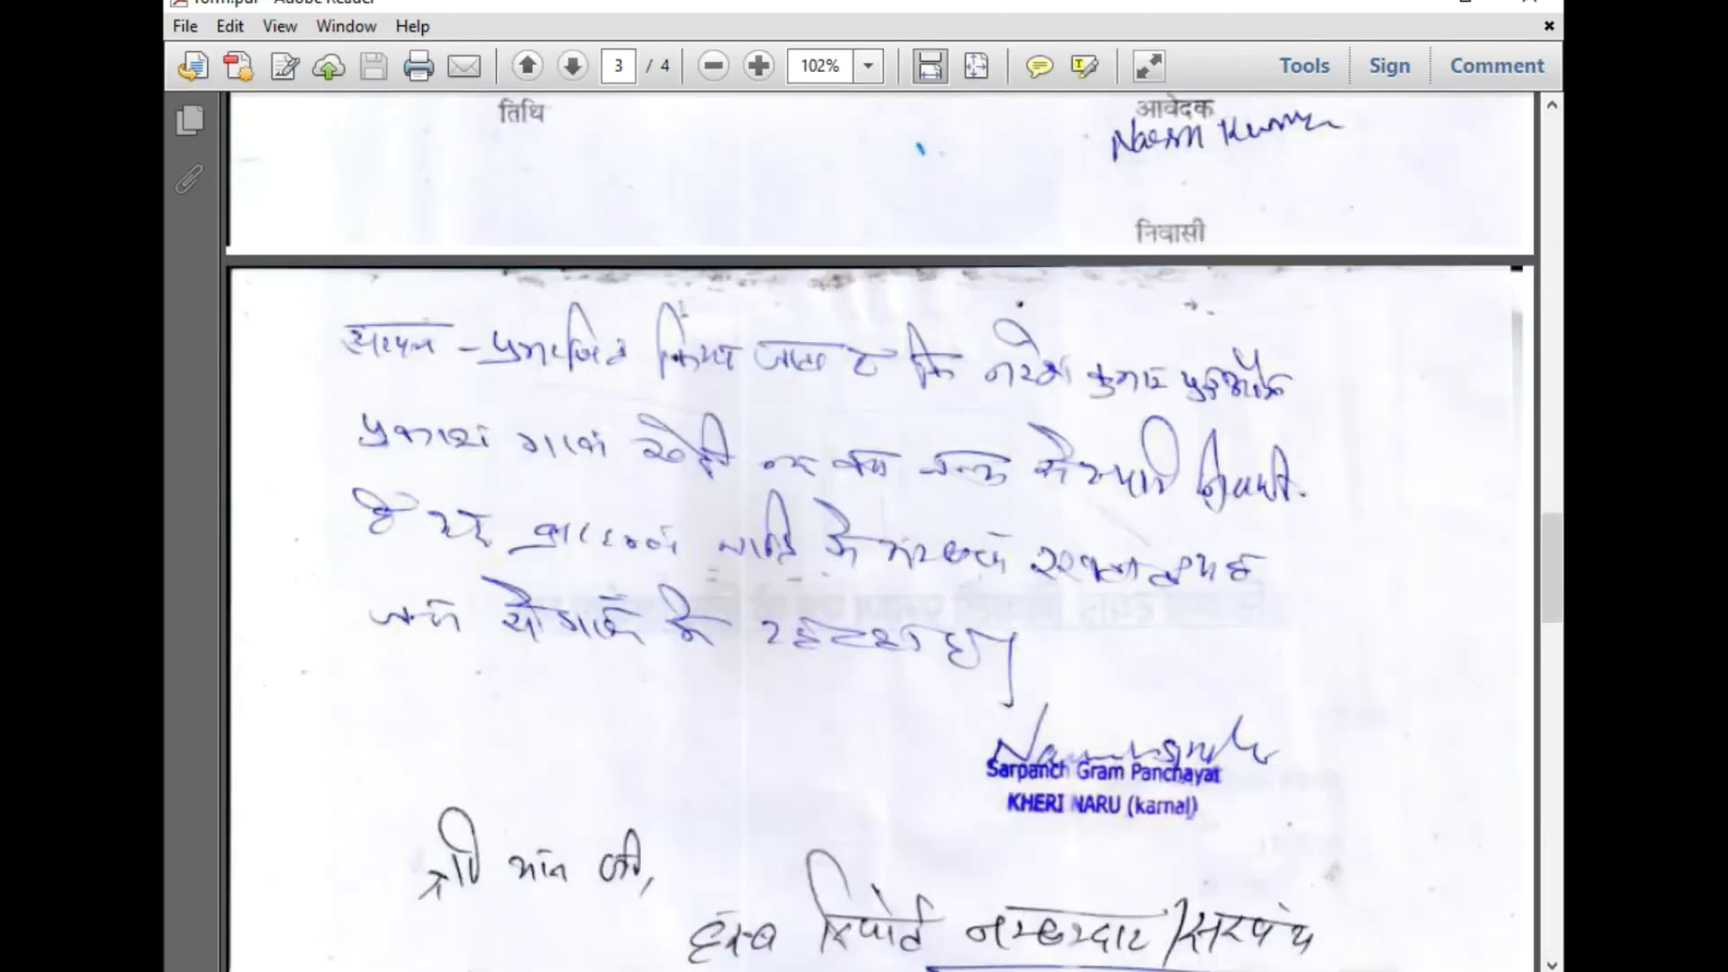
key(alt)
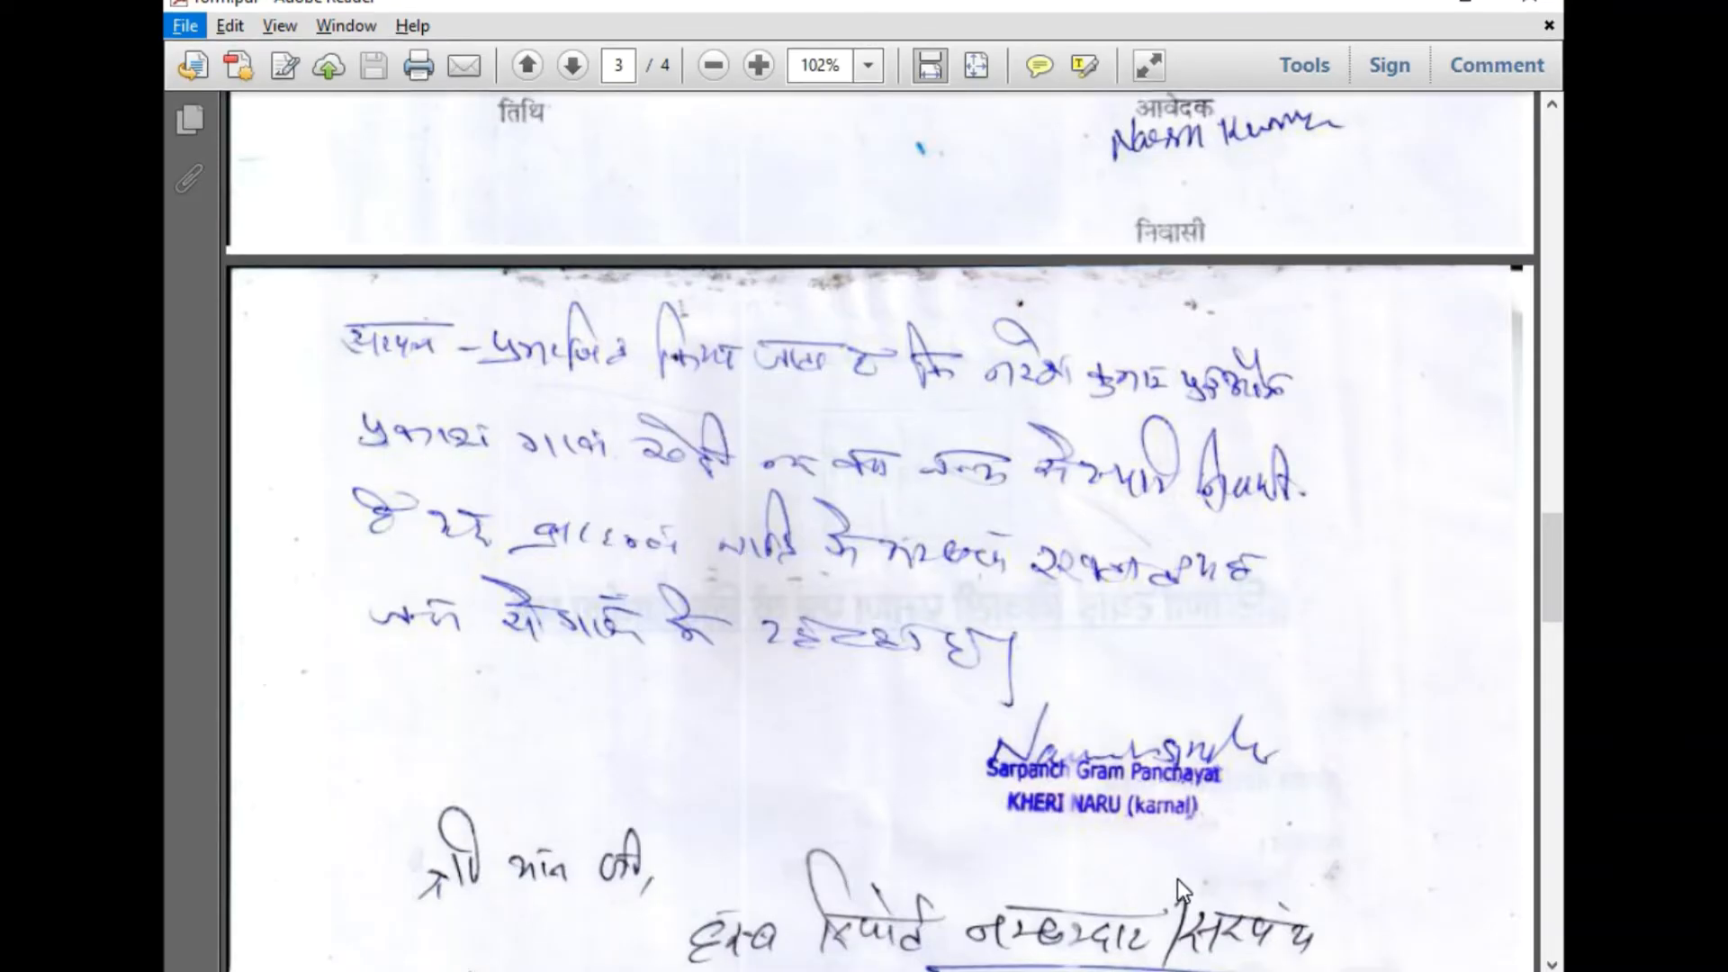
scroll(1177, 879, down, 10)
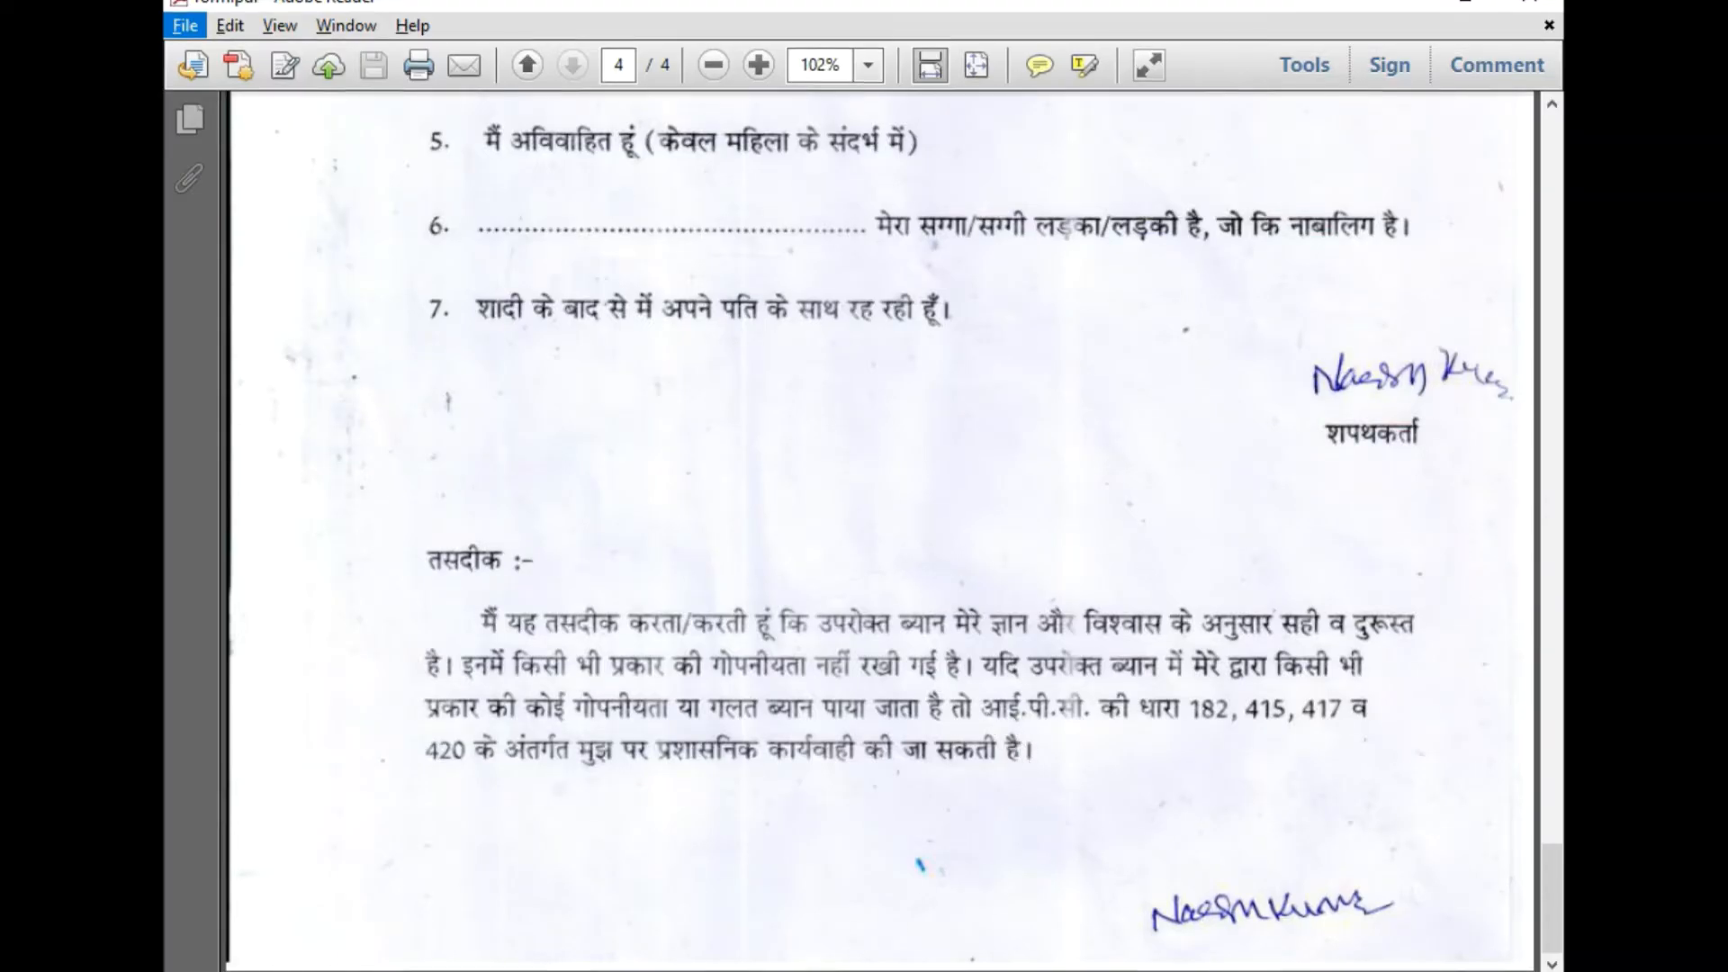
- In the portal window, enter the captcha code shown and submit to sign in
mouse_move(772, 970)
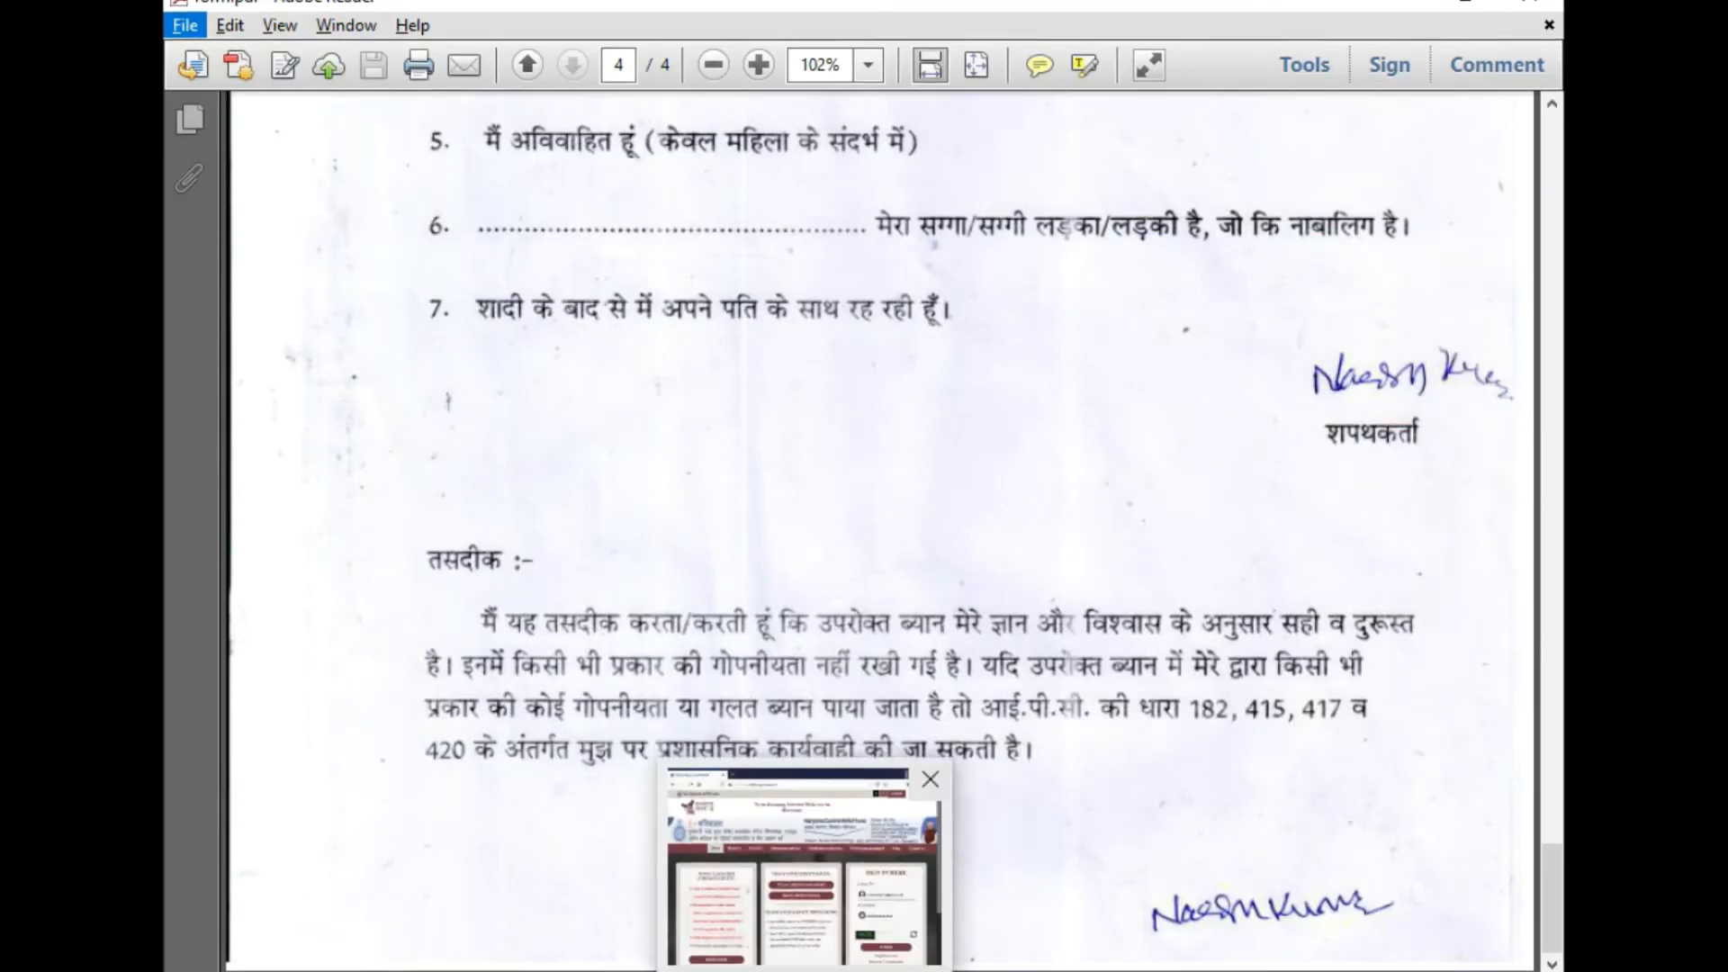
click(781, 887)
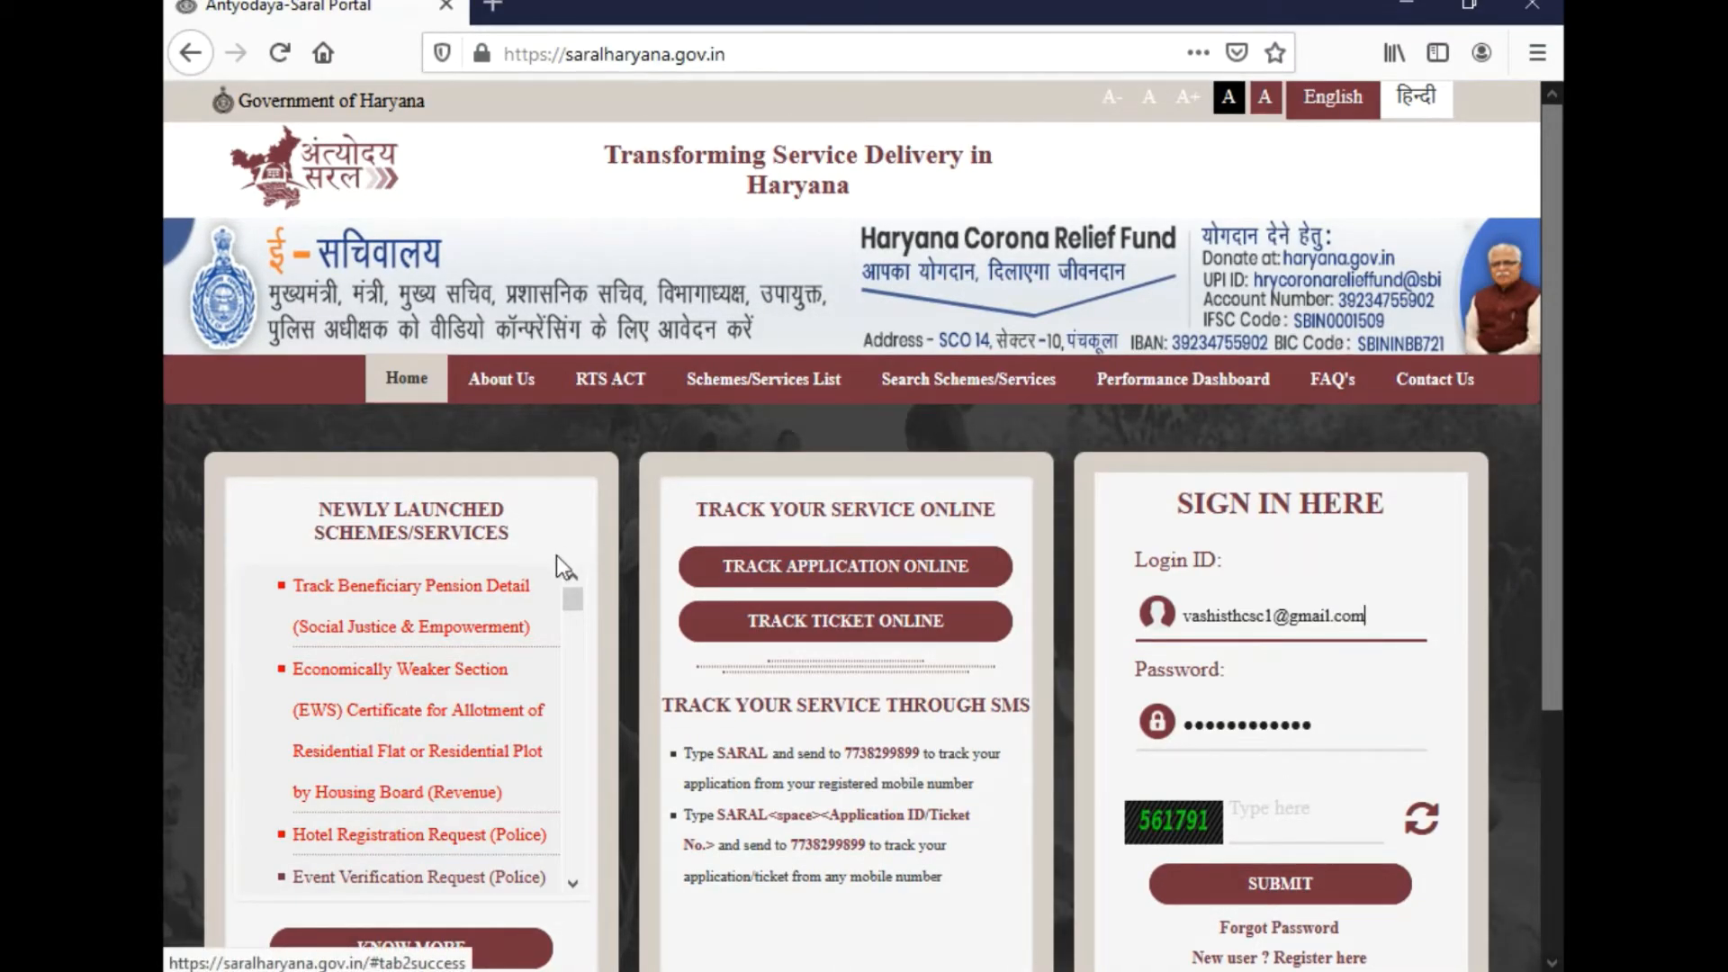
click(1302, 815)
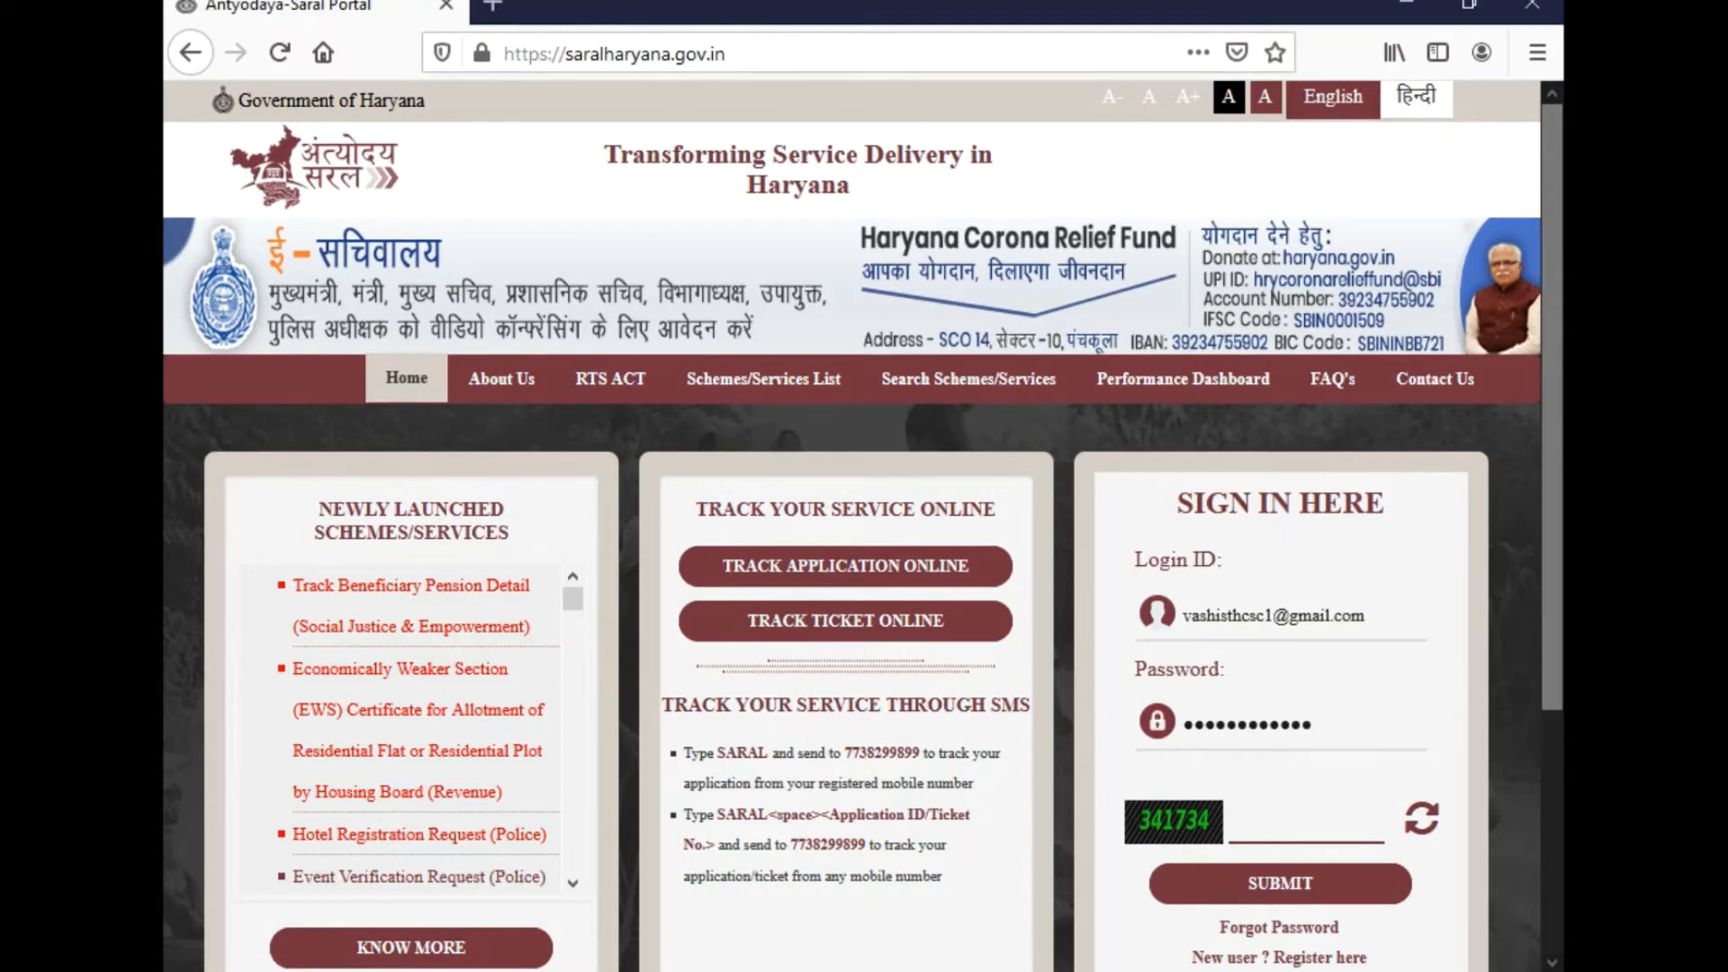
text(3417)
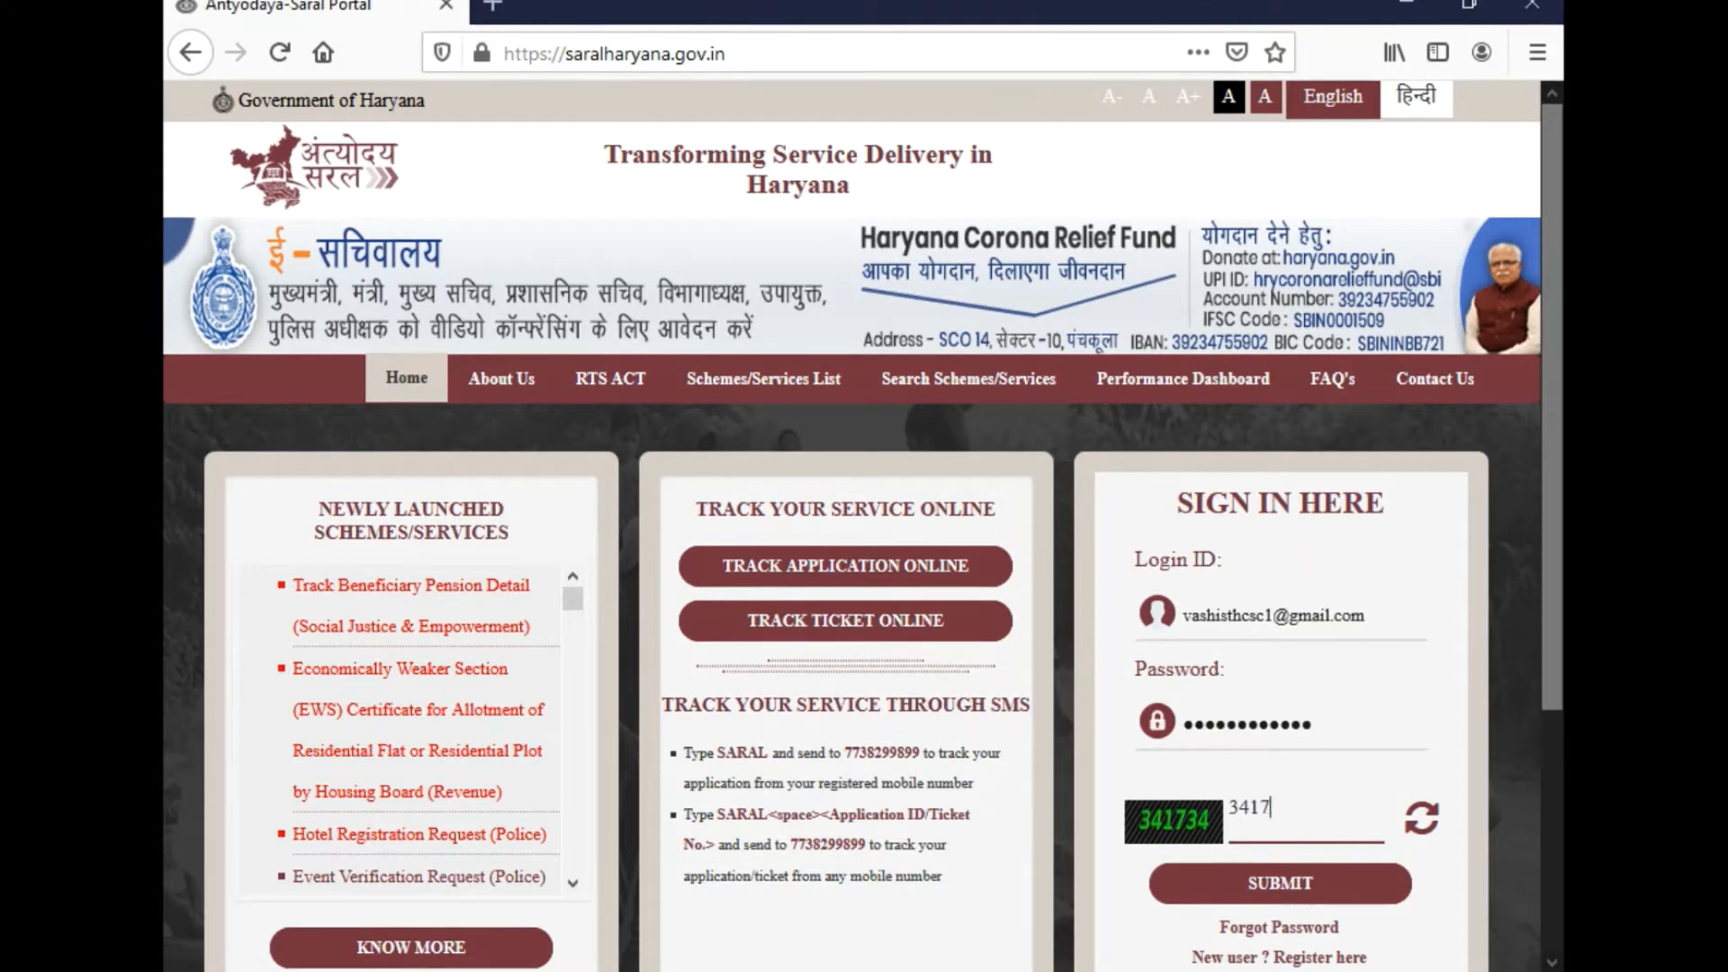
text(34)
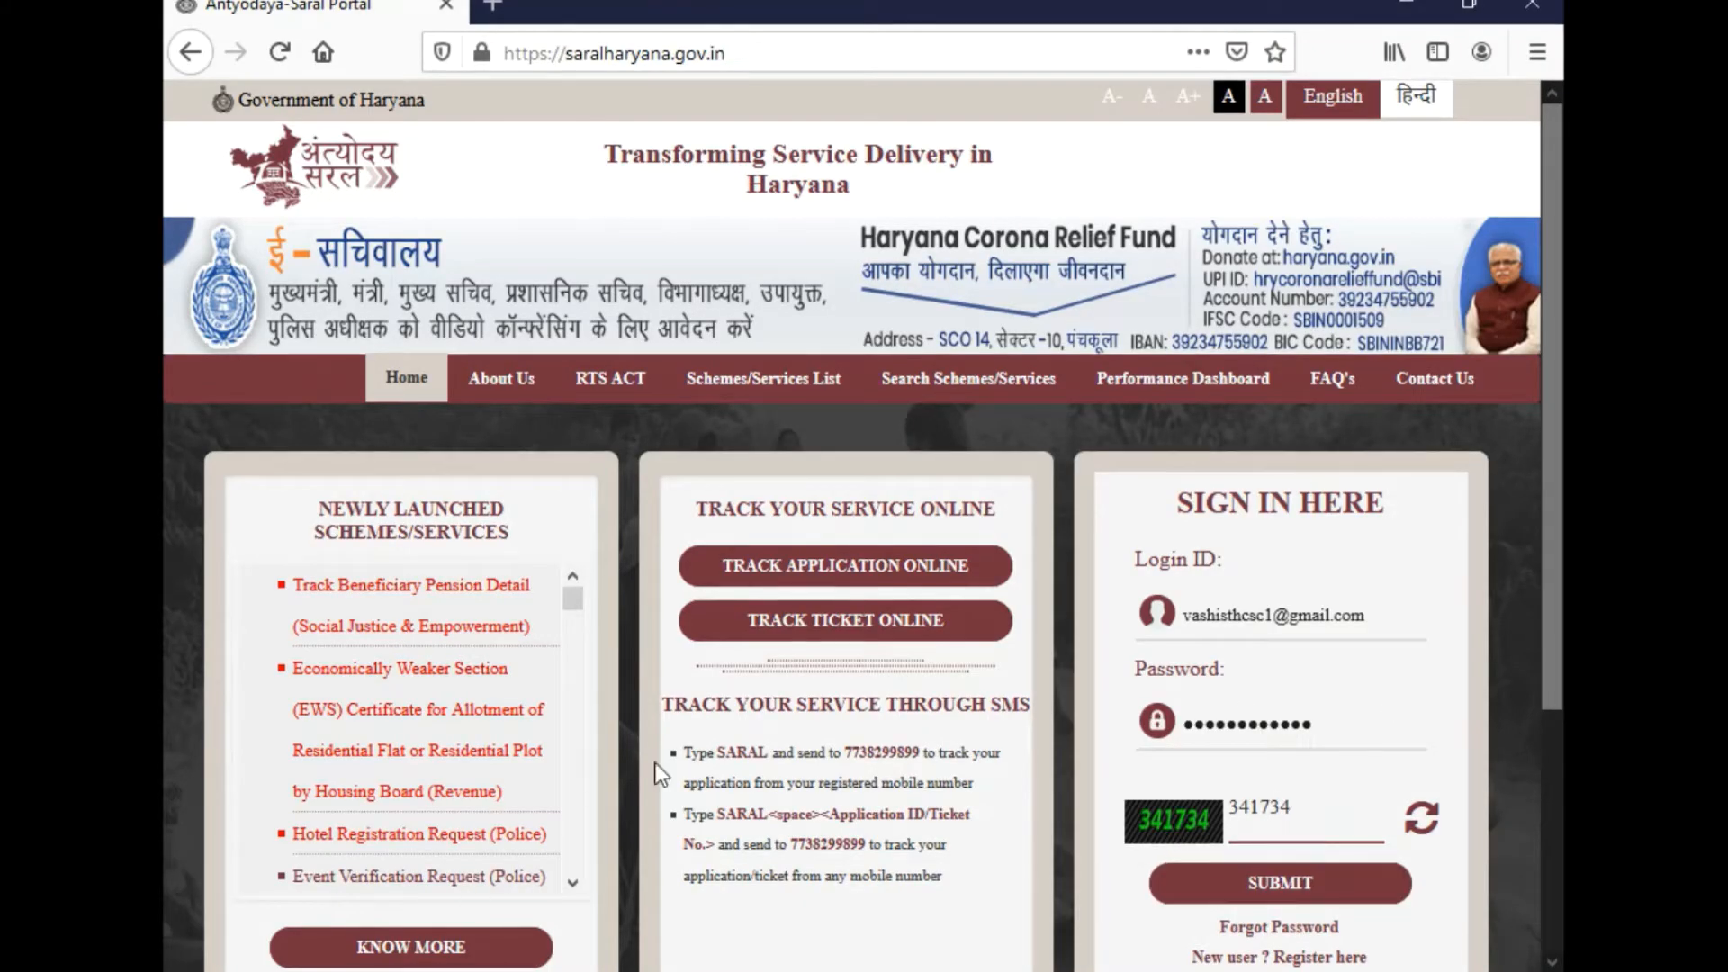
scroll(940, 747, down, 2)
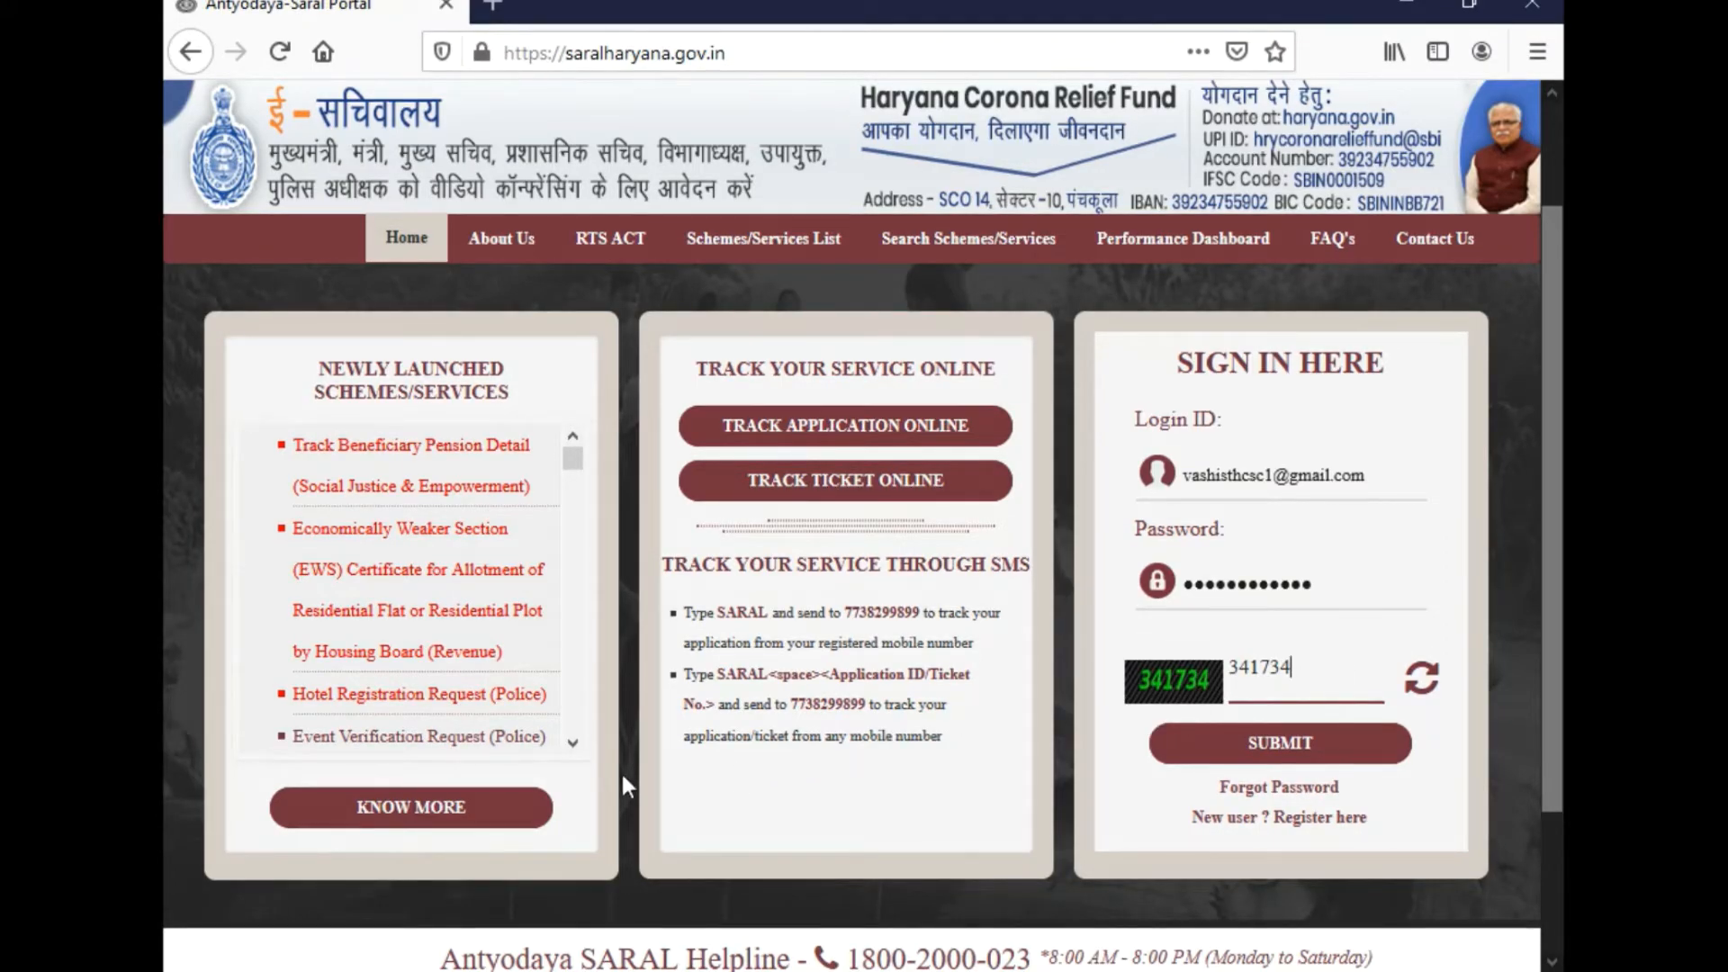
click(1267, 754)
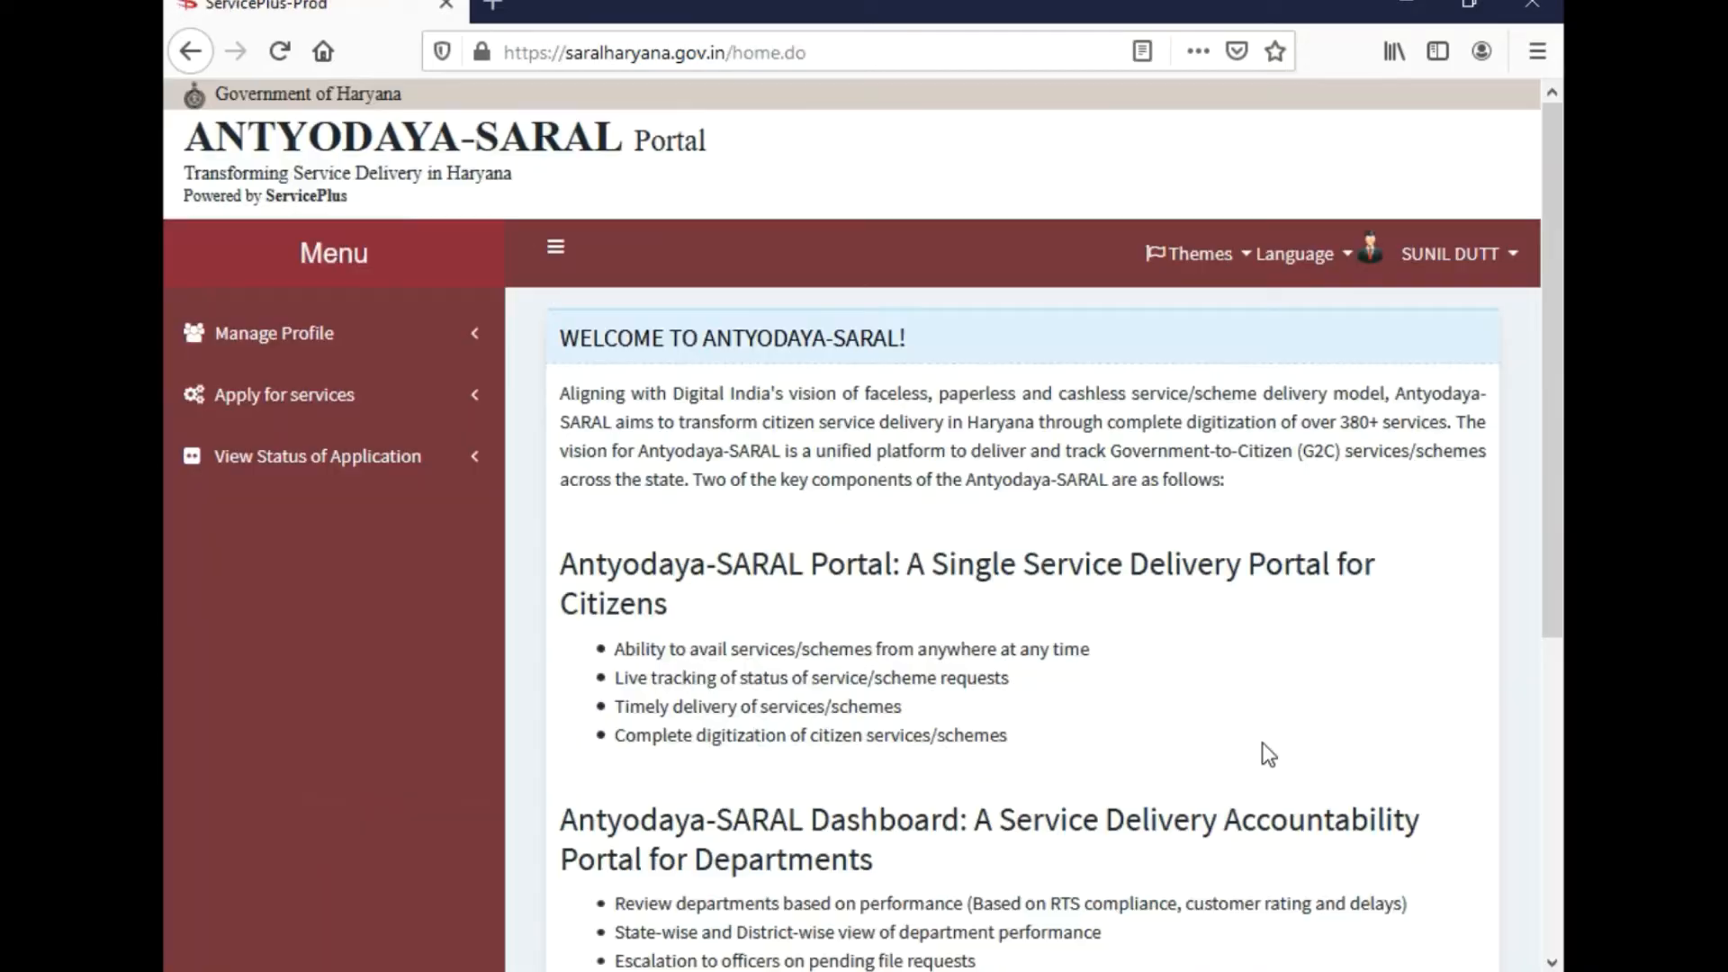
- Open View all available services under Apply for services and search 'haryana resid'
click(300, 405)
click(331, 461)
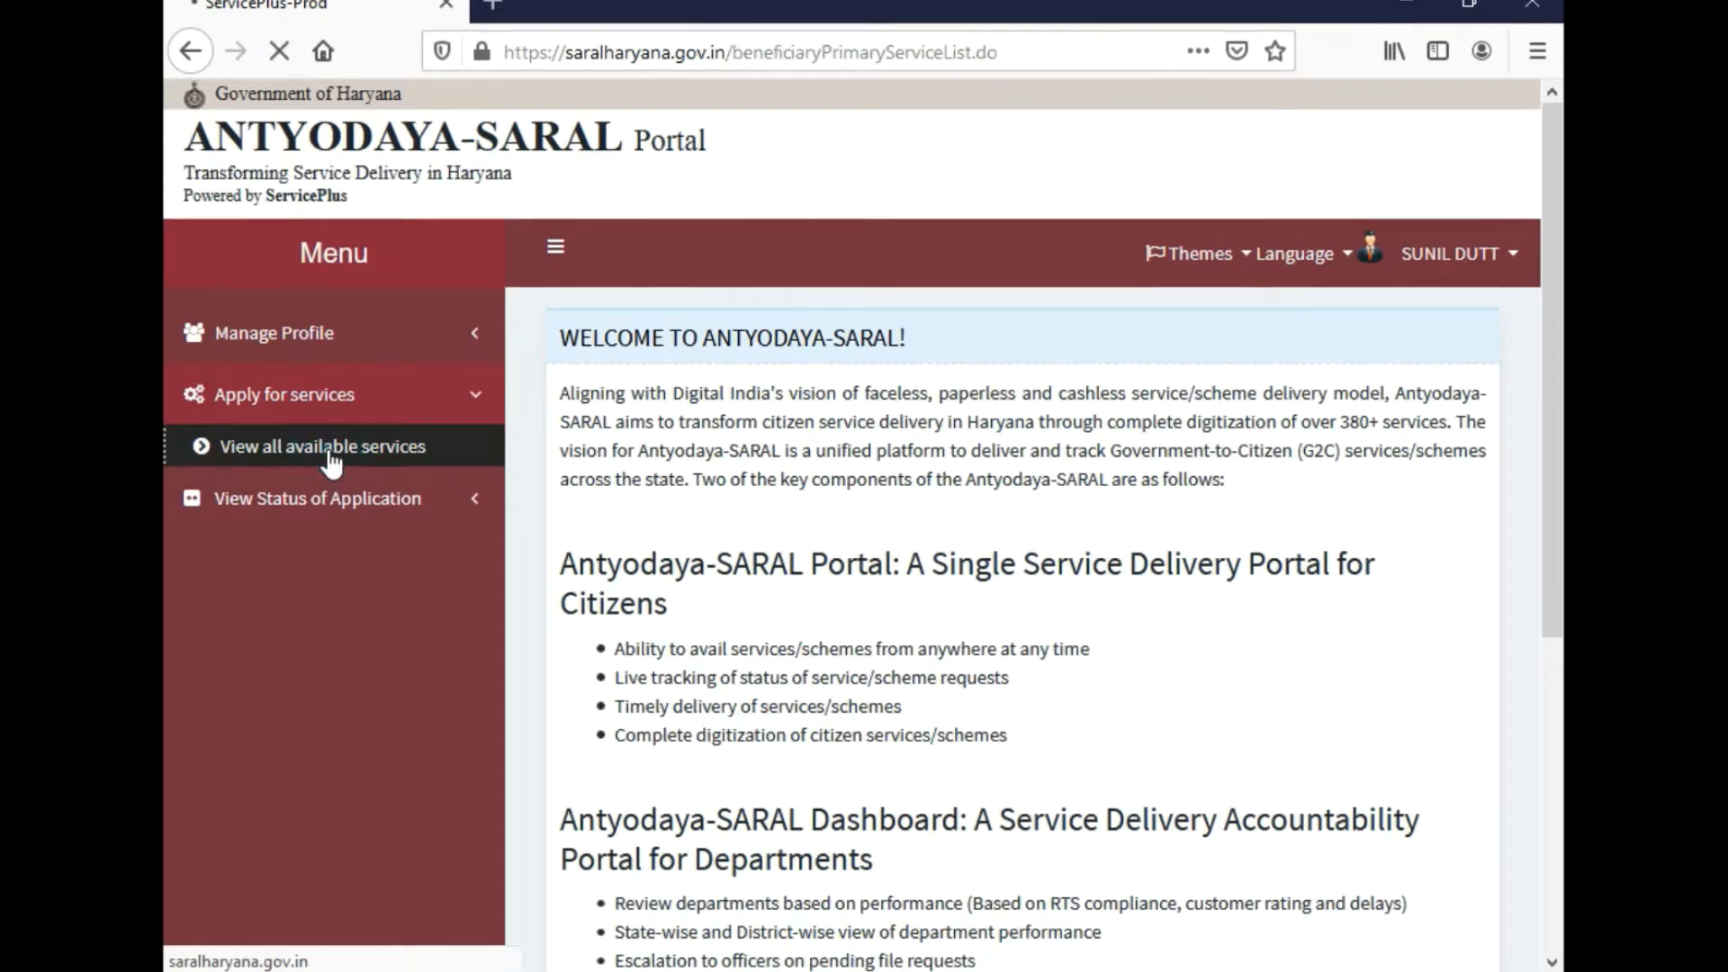
click(1308, 515)
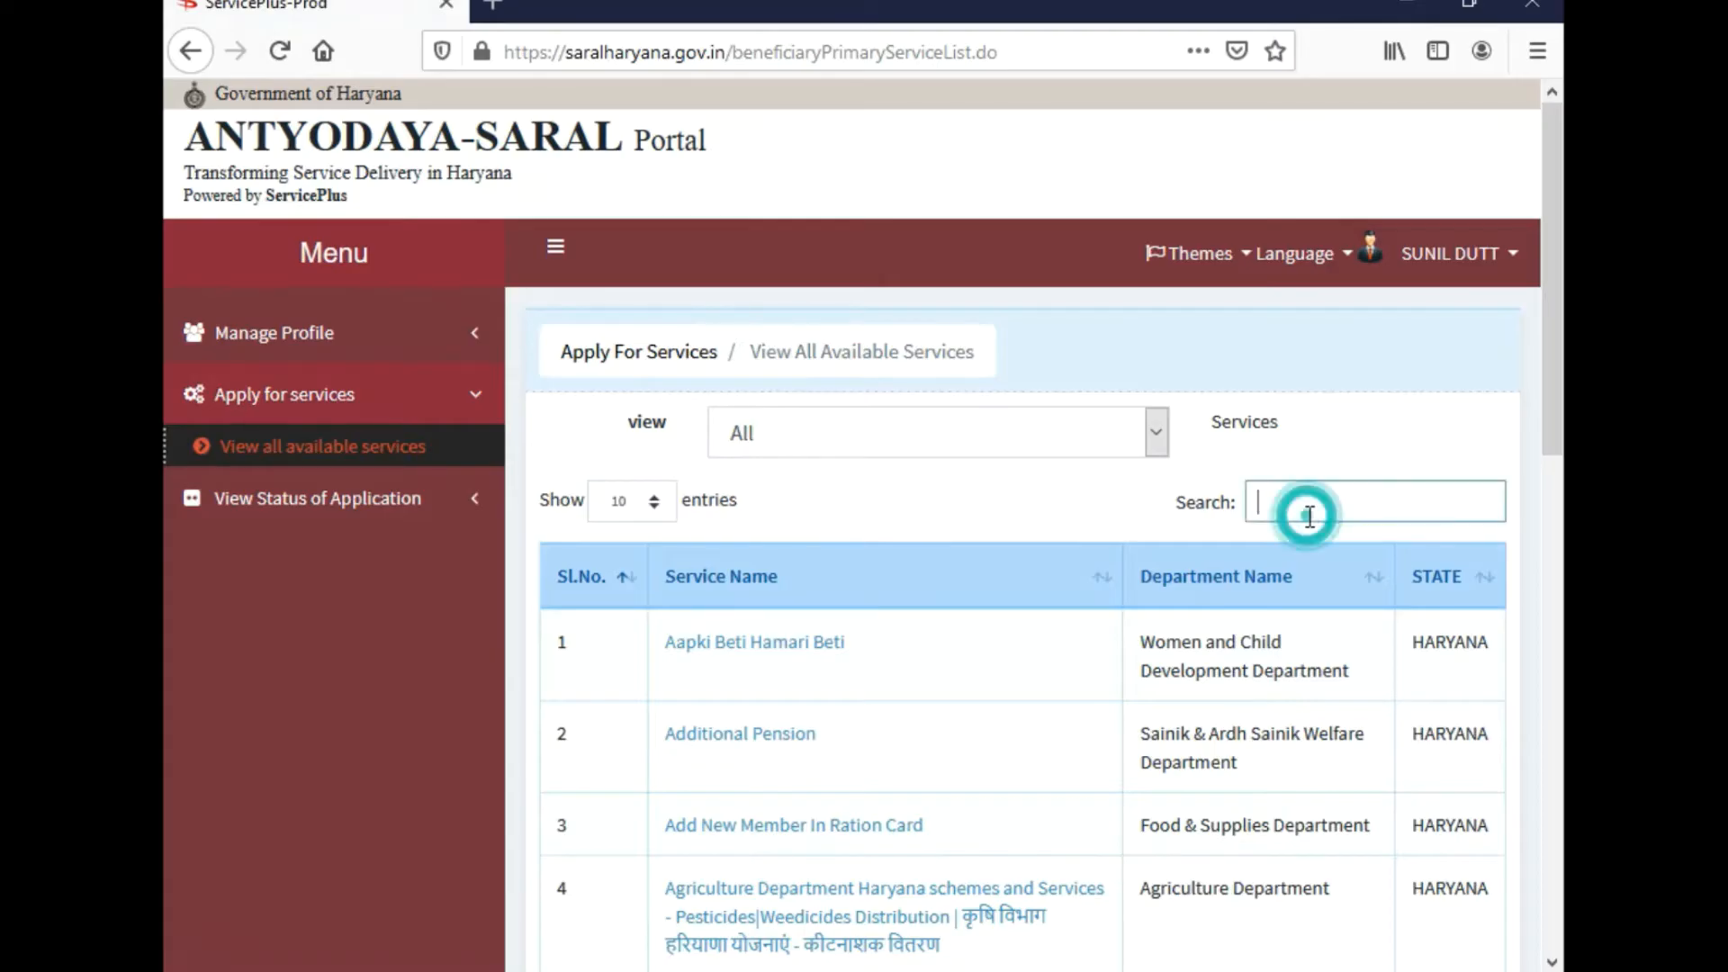
text(ha)
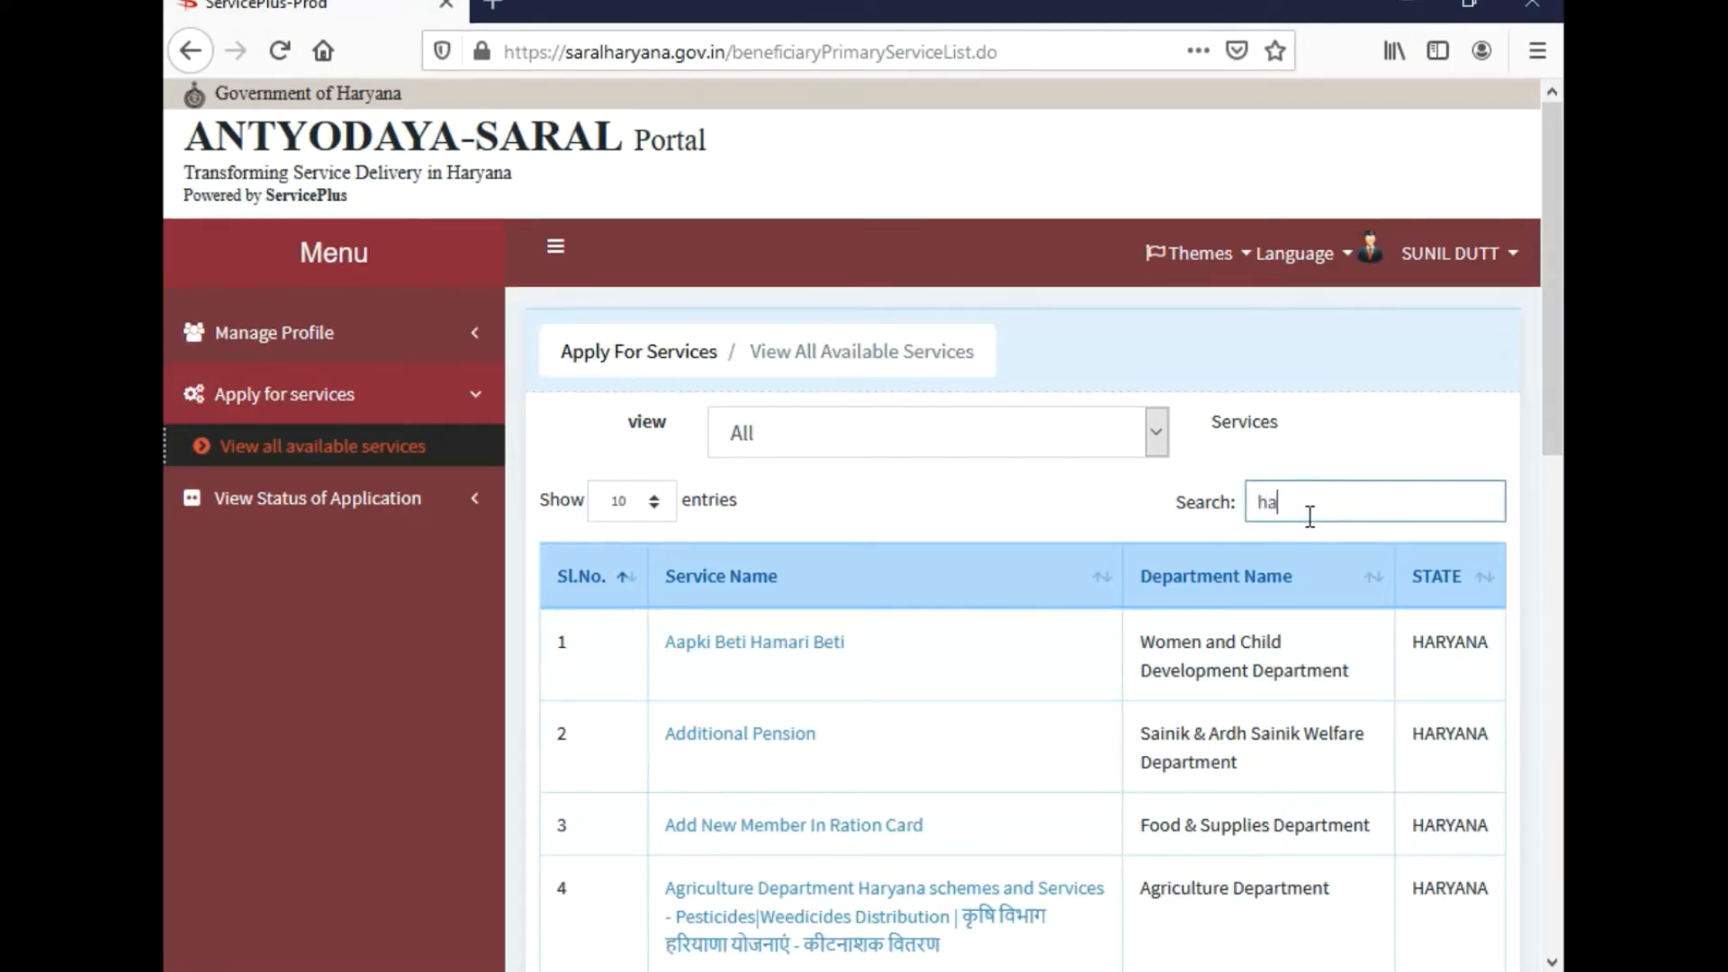
text(r)
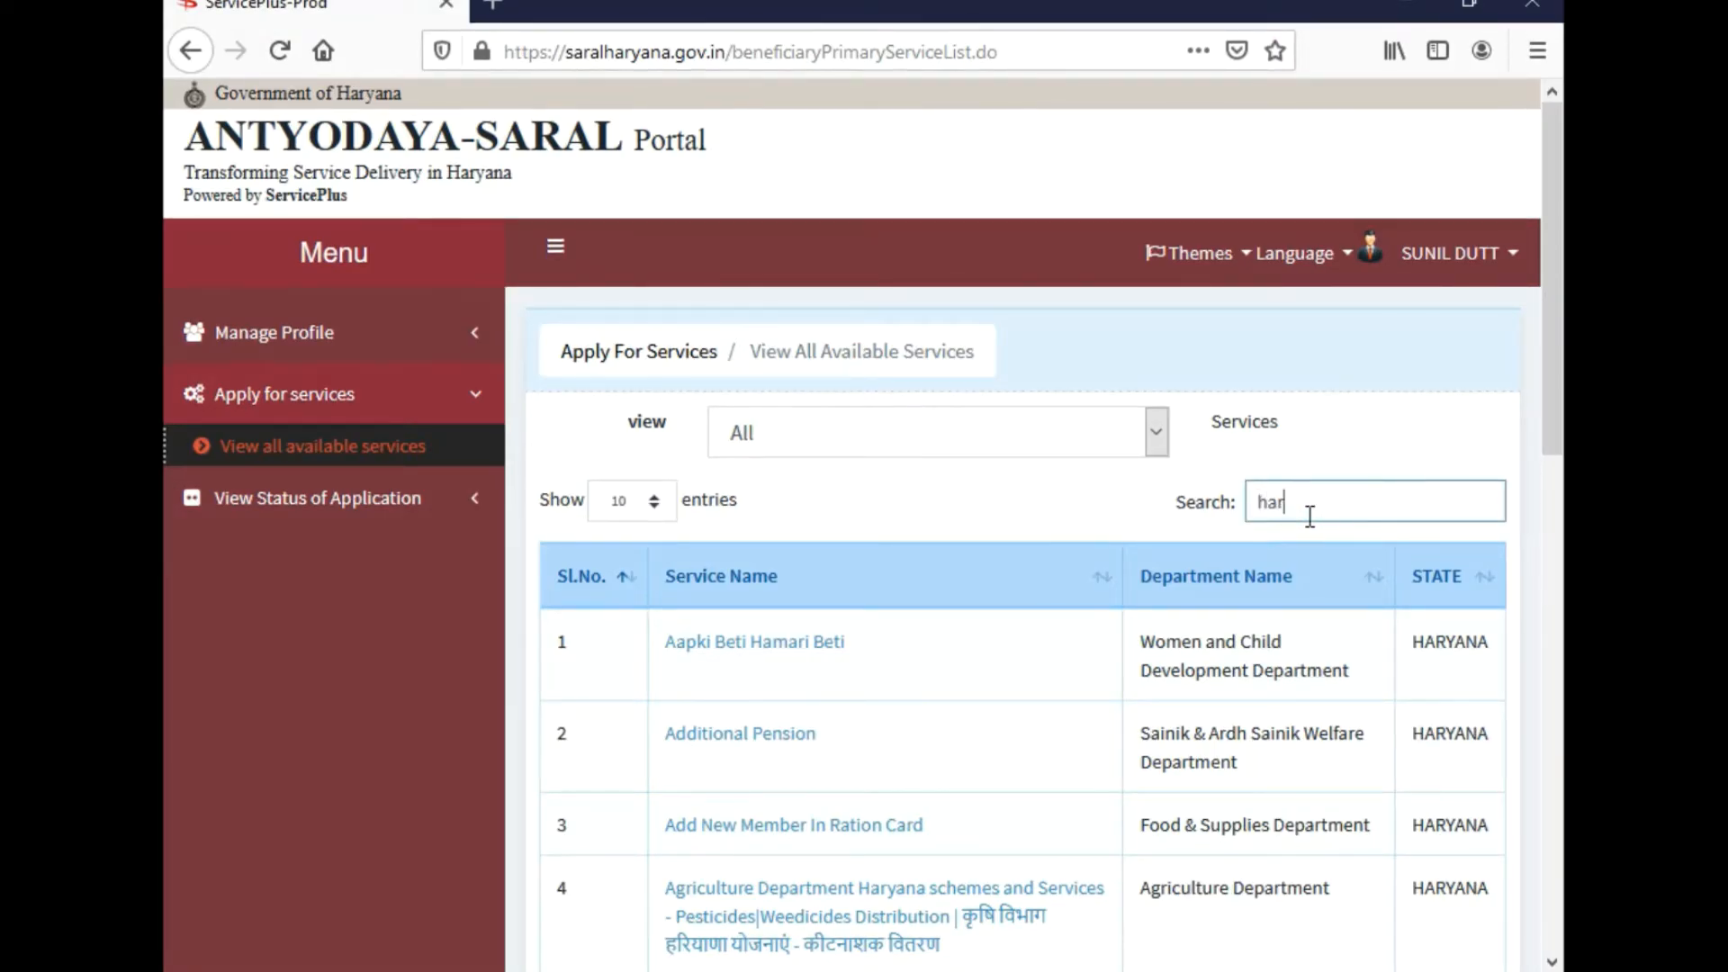
text(ya)
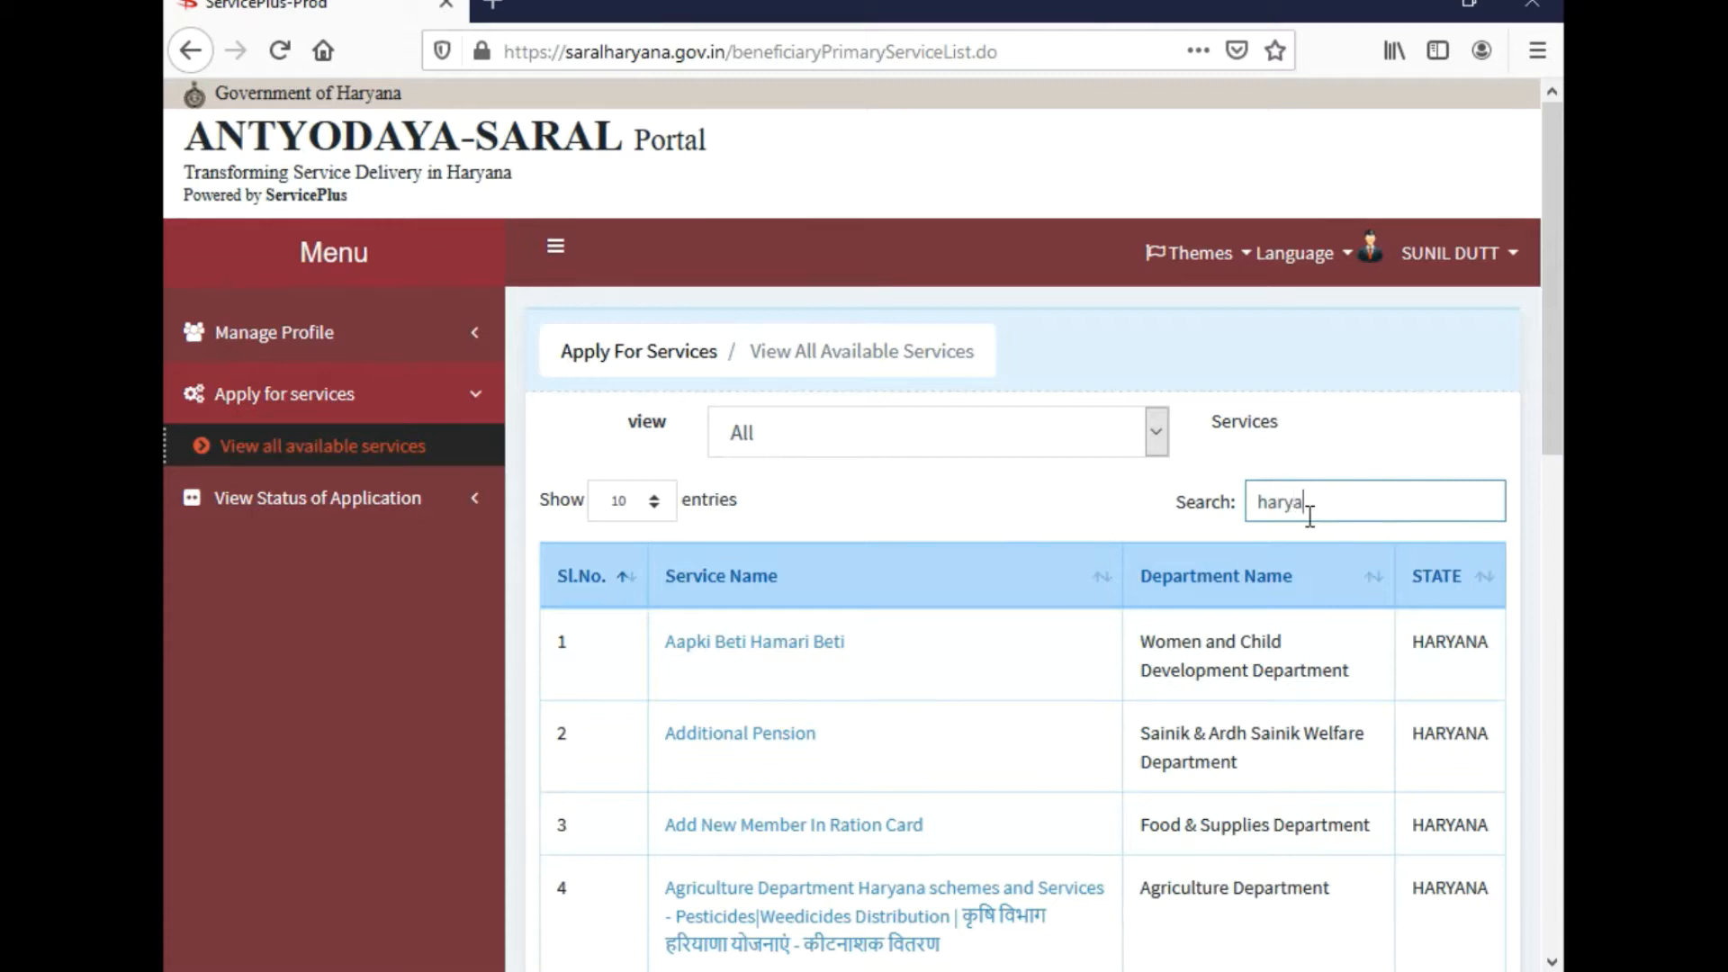
text(na re)
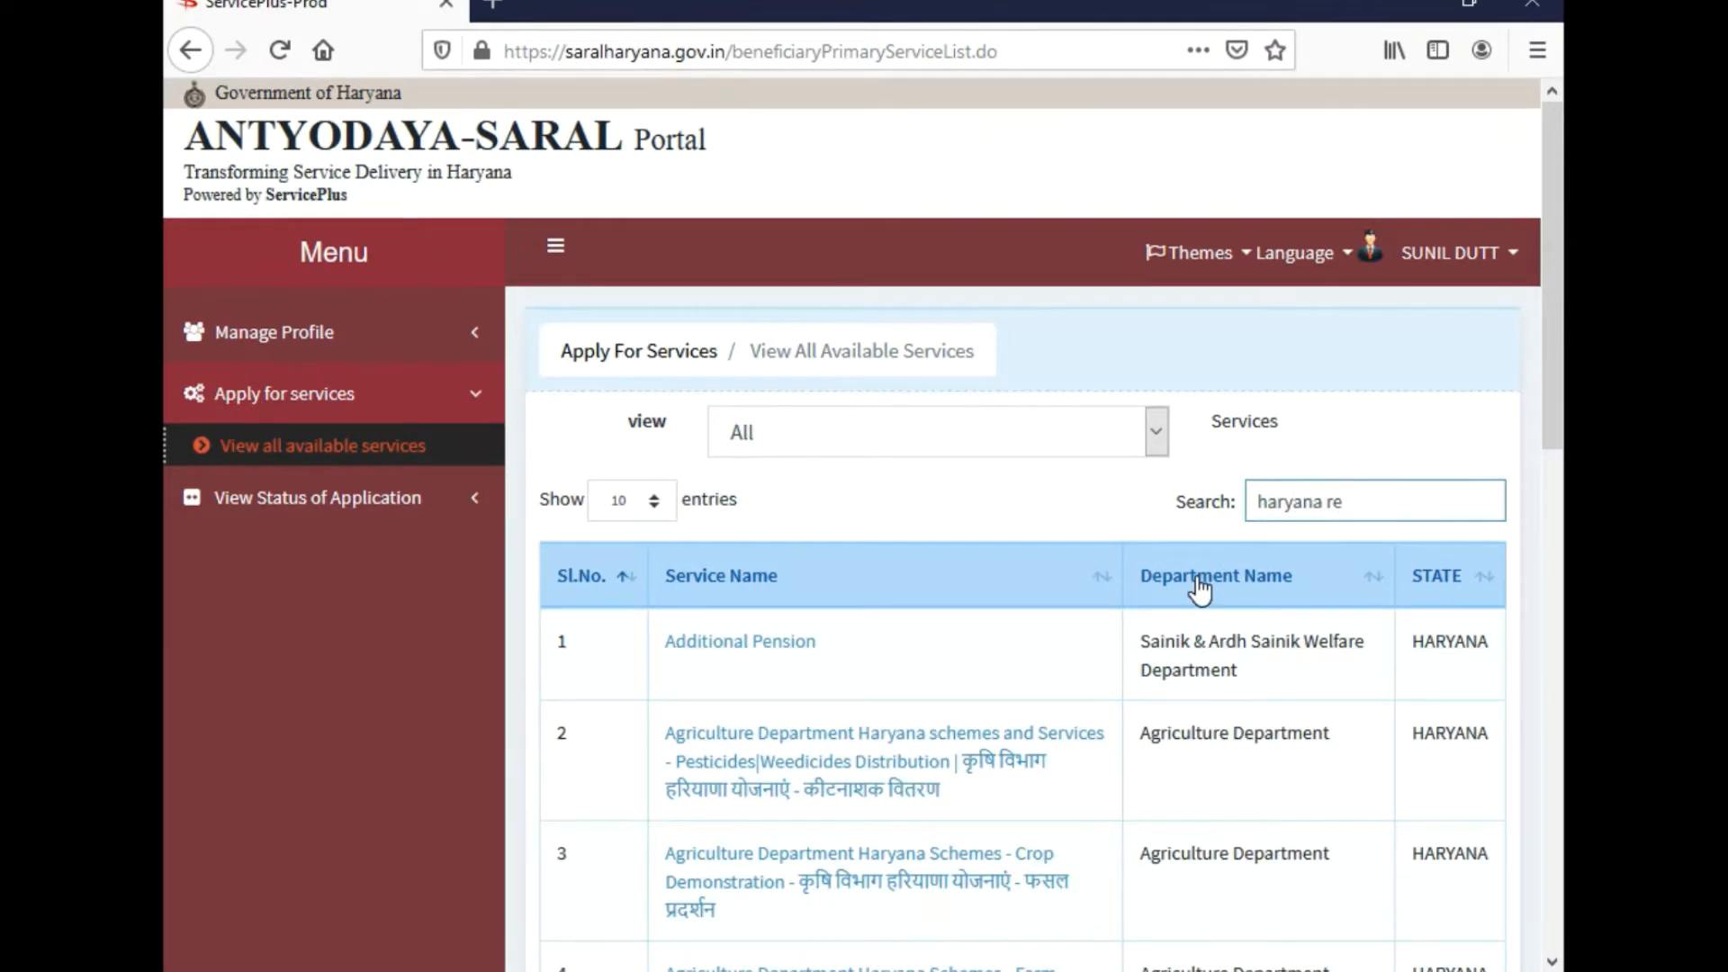
text(sid)
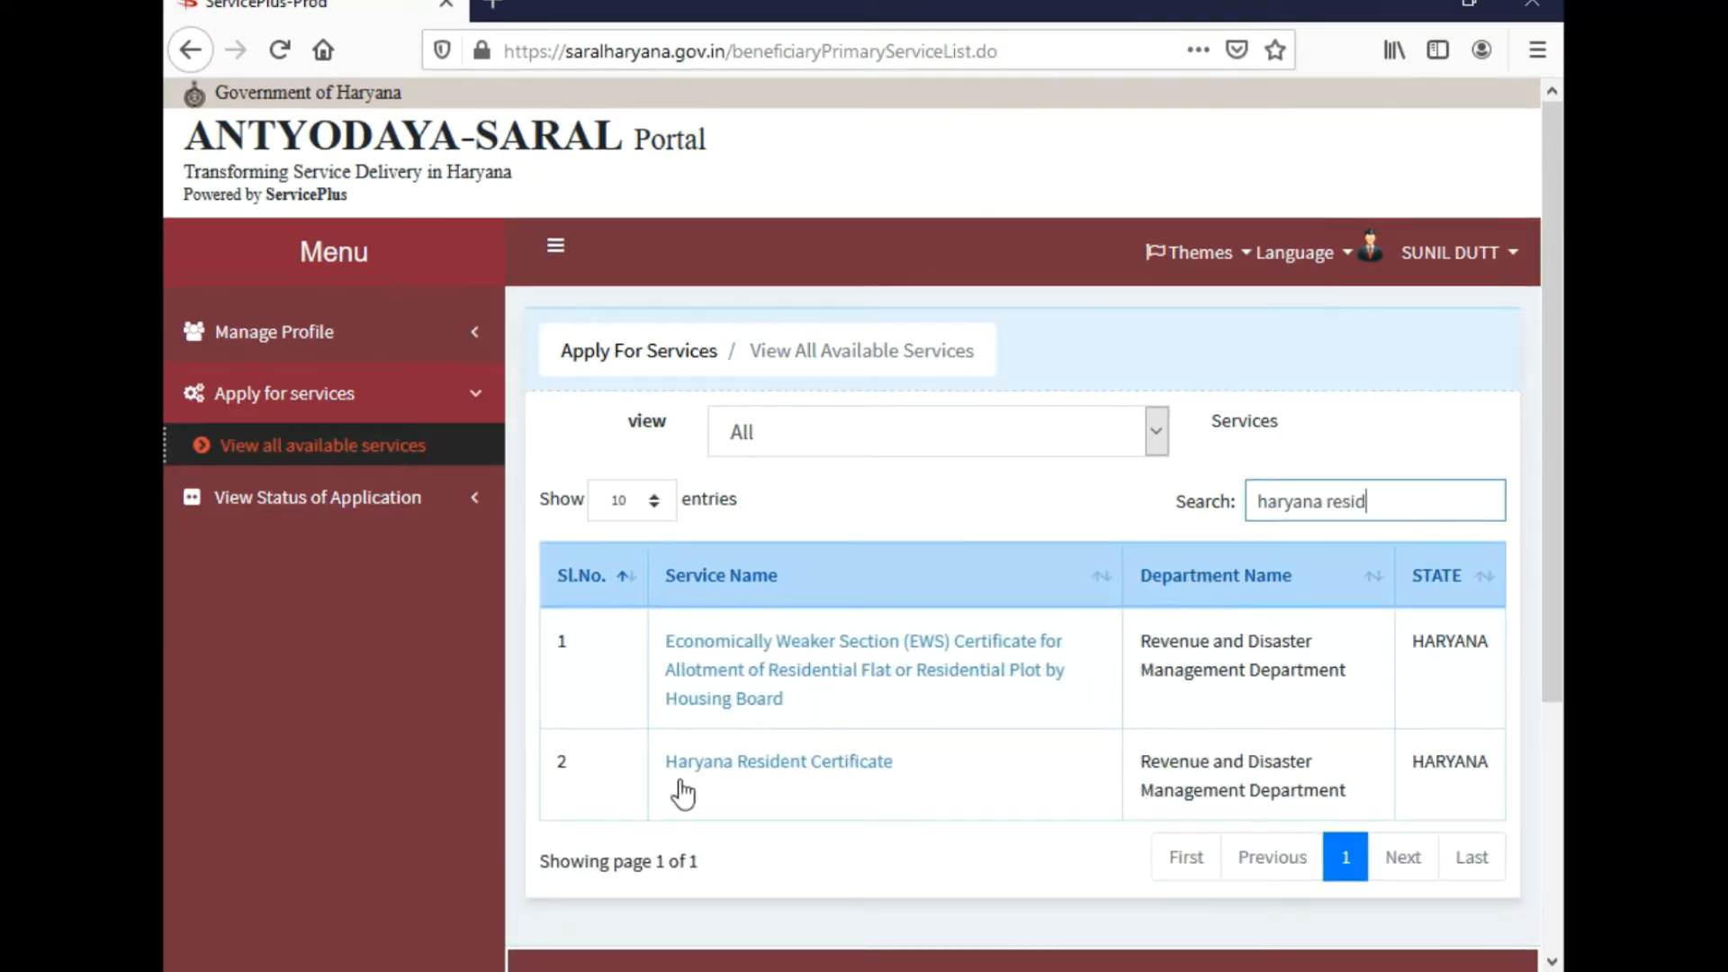
- Open the Haryana Resident Certificate form and enter the family's Family ID
click(803, 763)
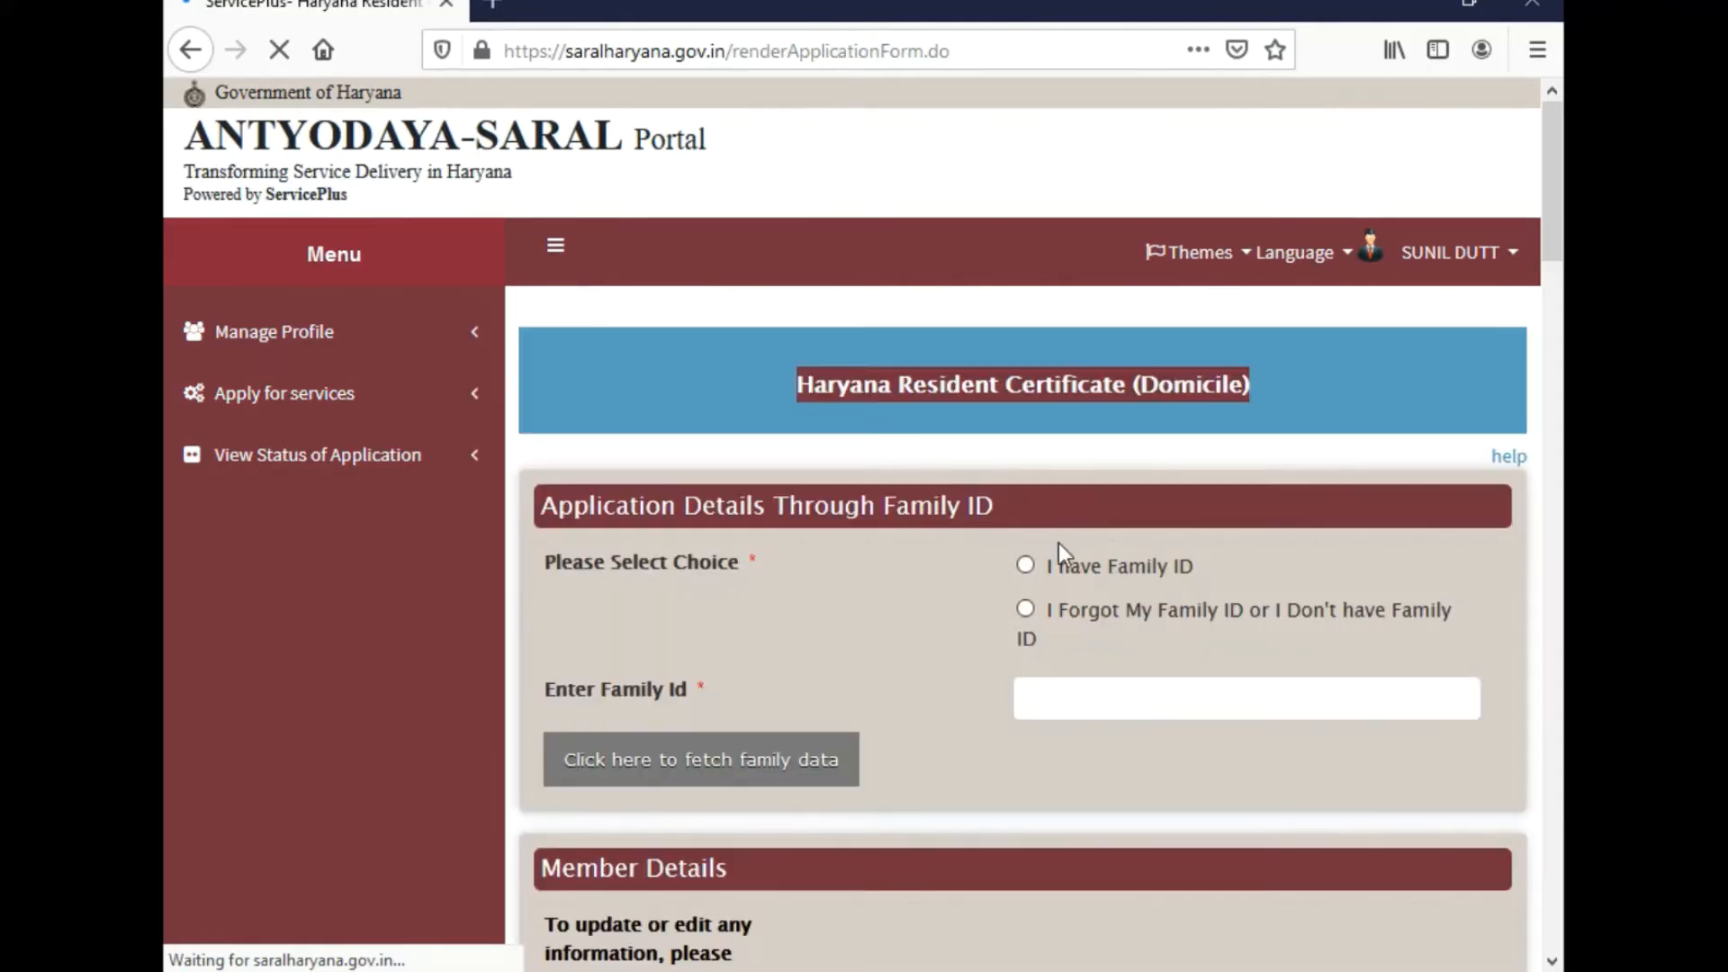
scroll(1006, 535, down, 3)
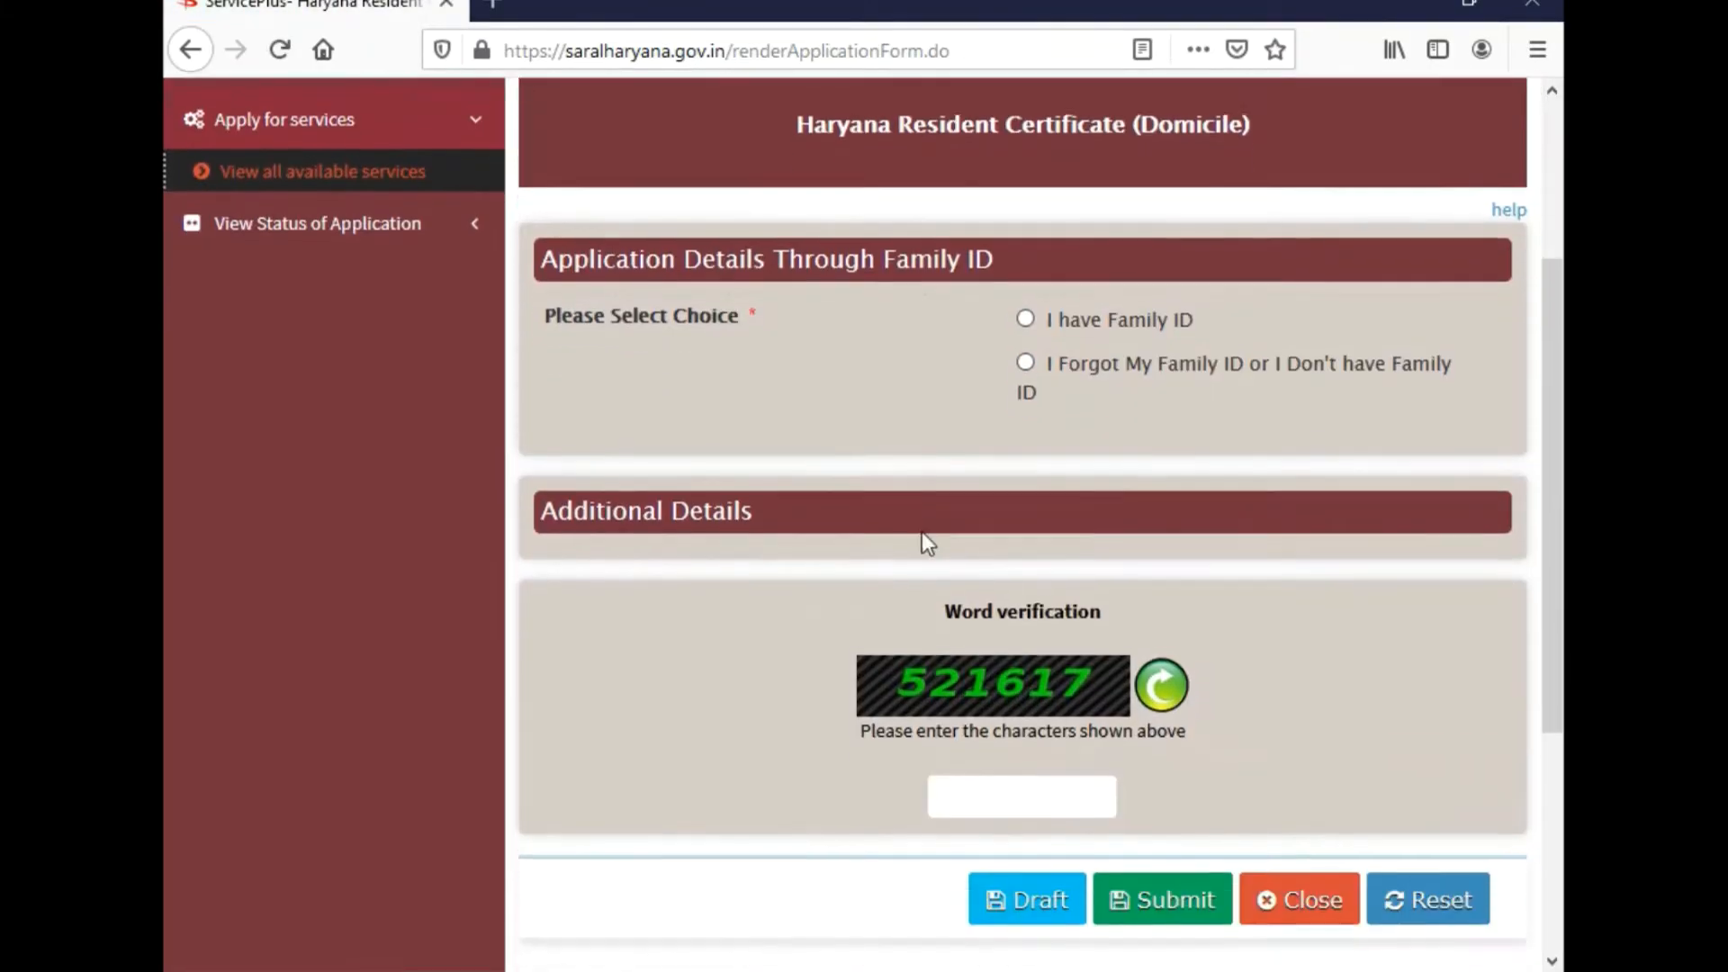
click(1024, 316)
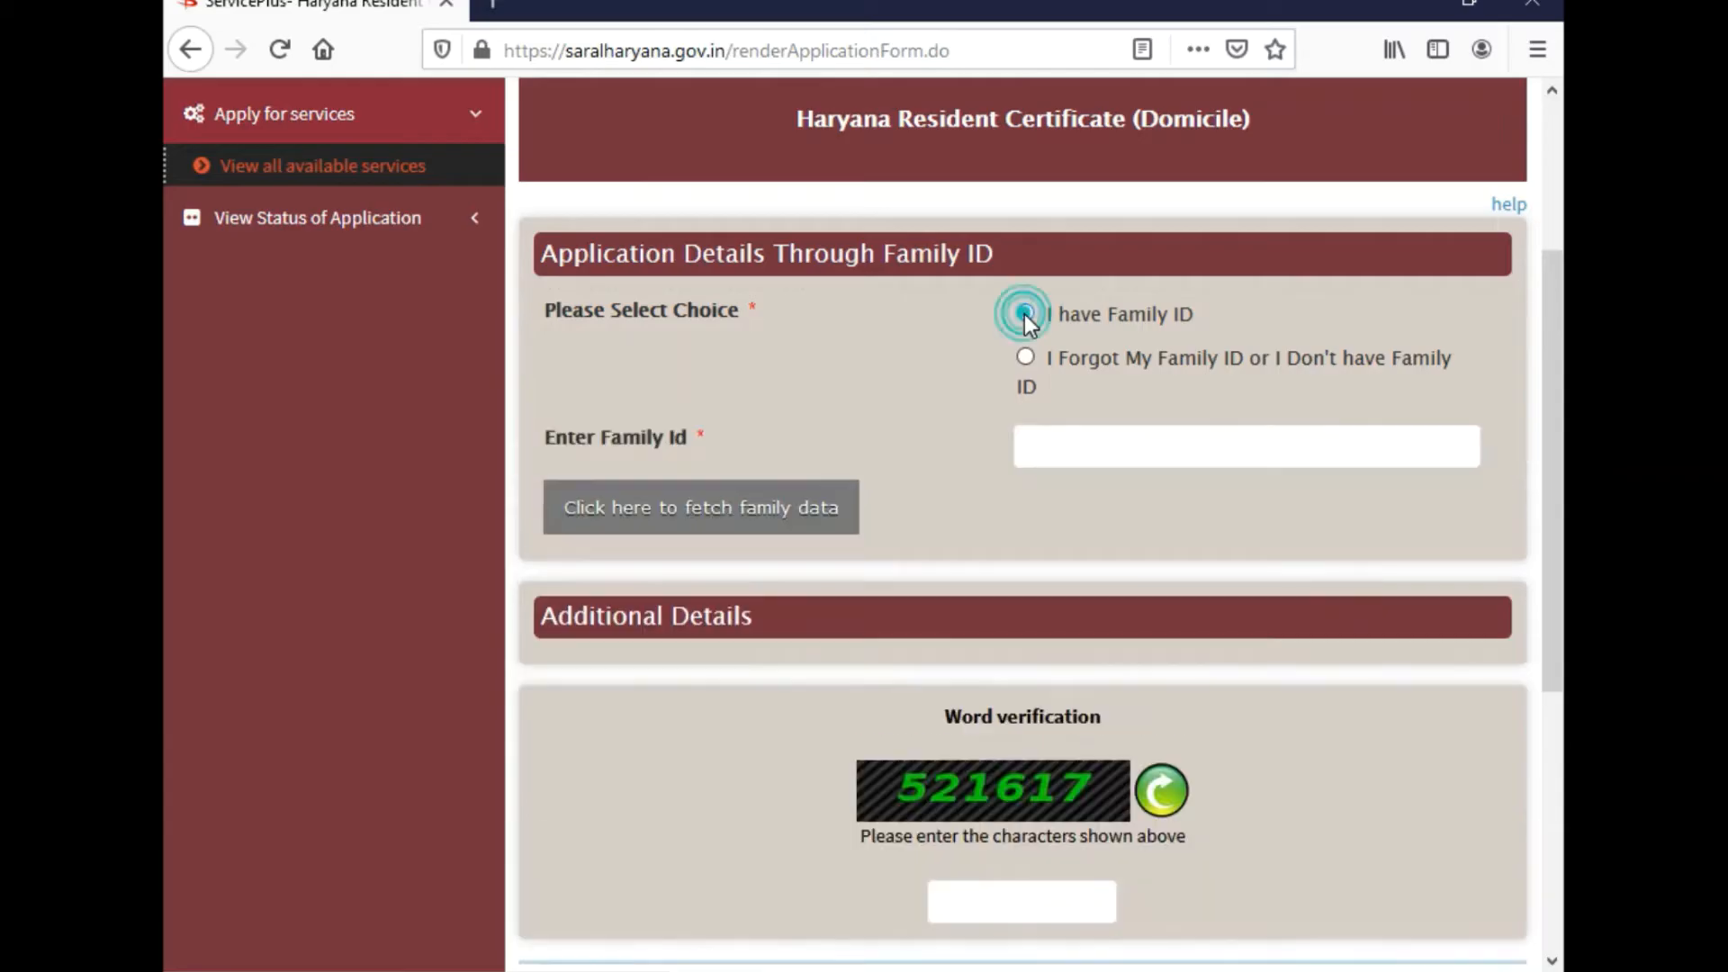
click(1084, 441)
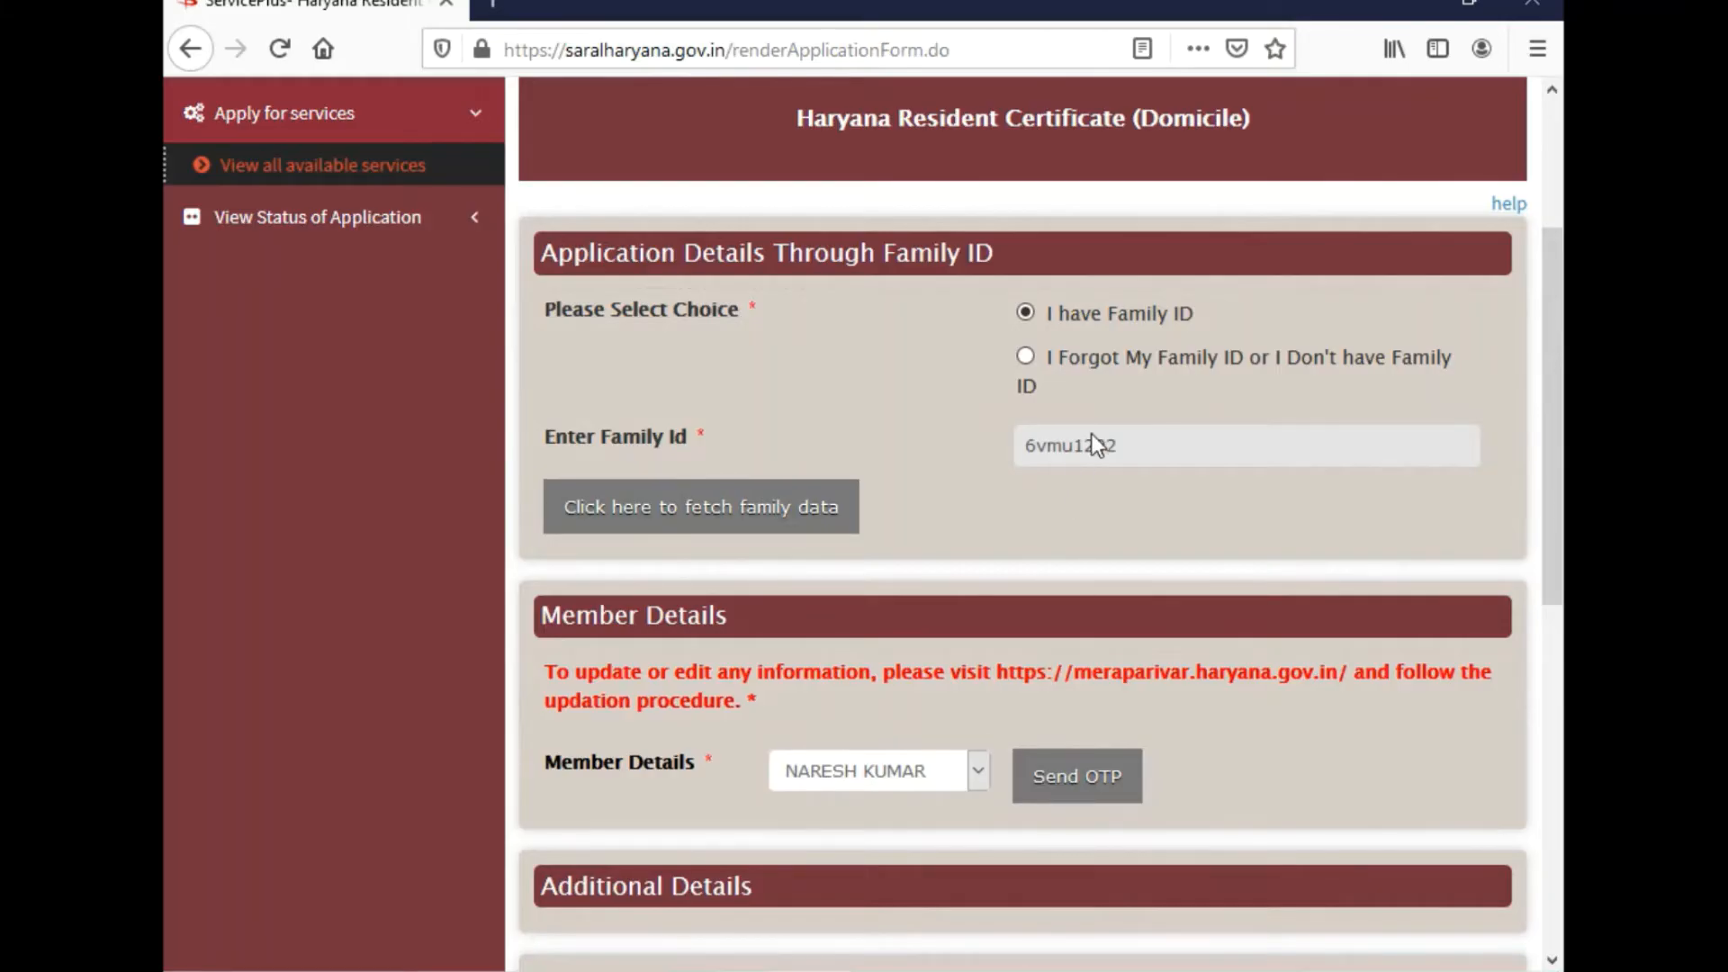
double_click(1091, 444)
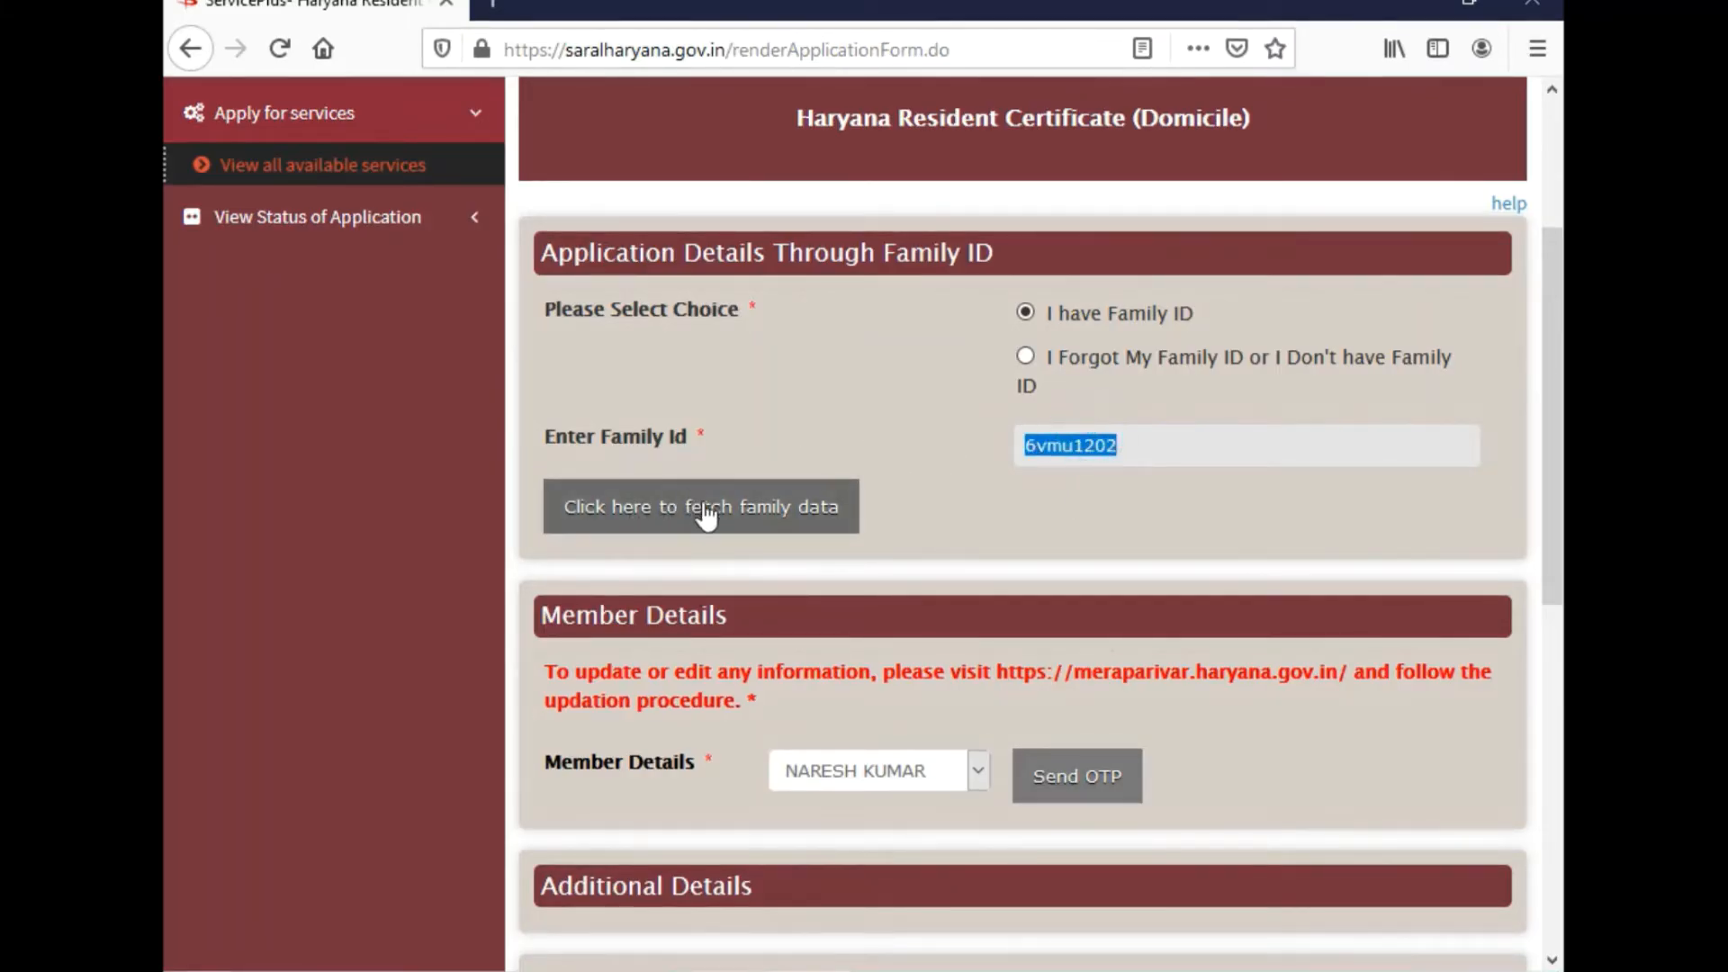
- Choose the applicant from the family members and send an OTP to their mobile
scroll(671, 746, down, 3)
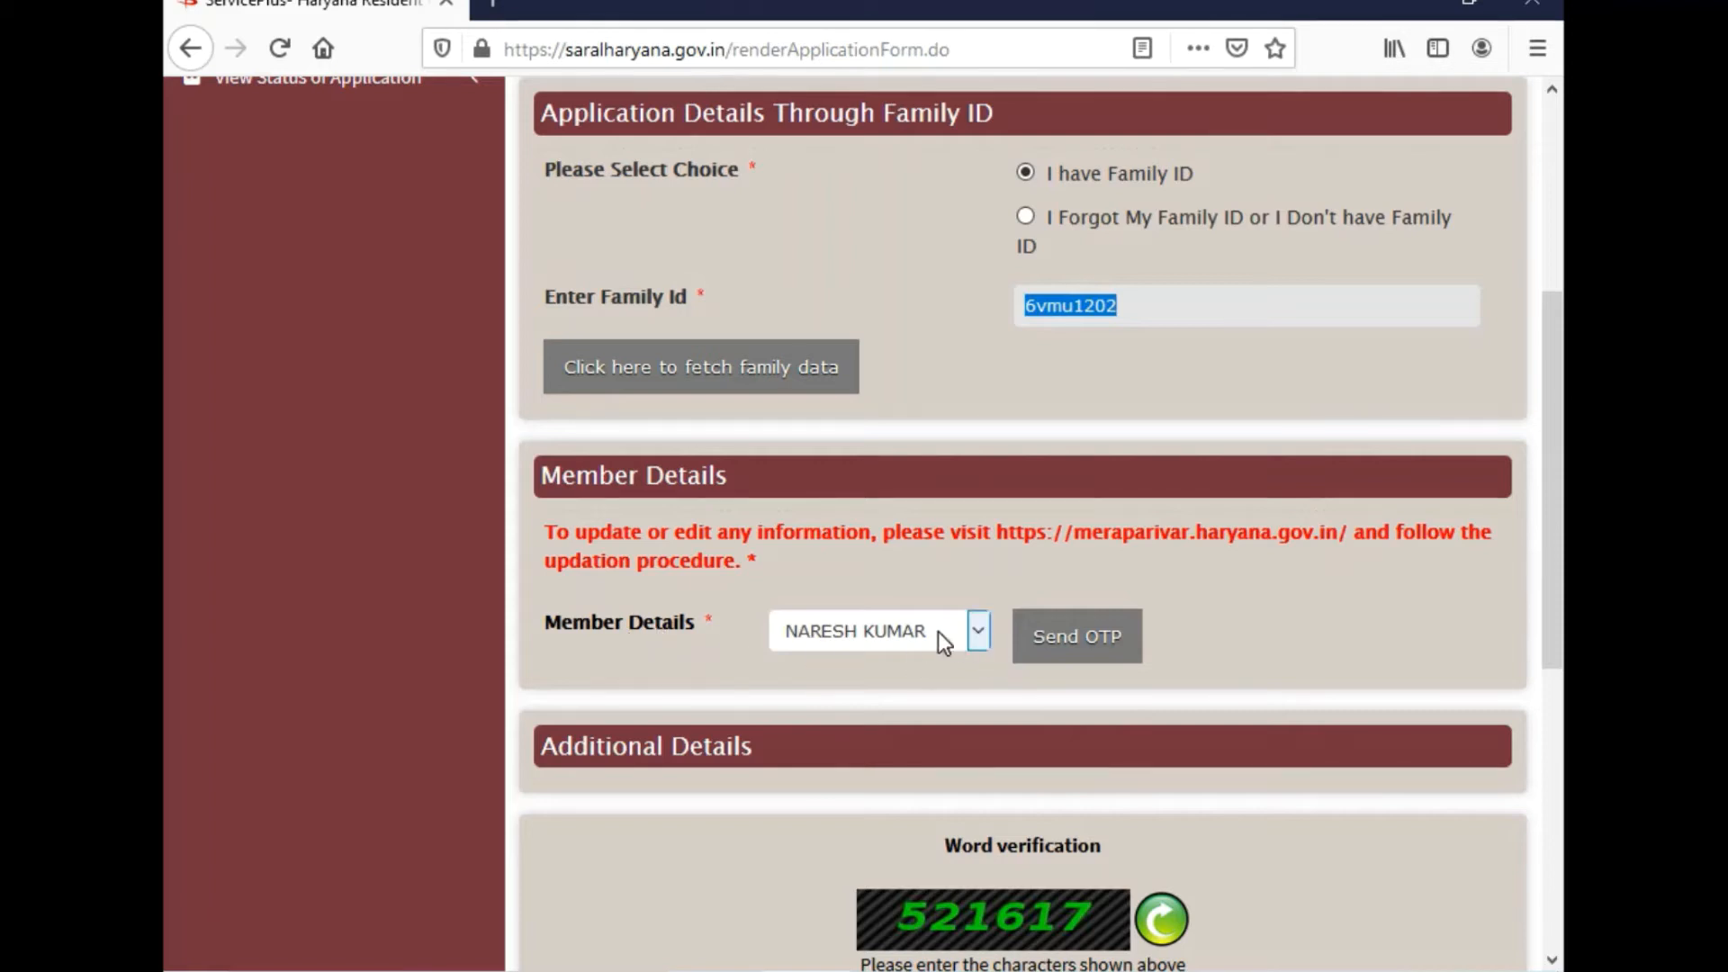
click(979, 630)
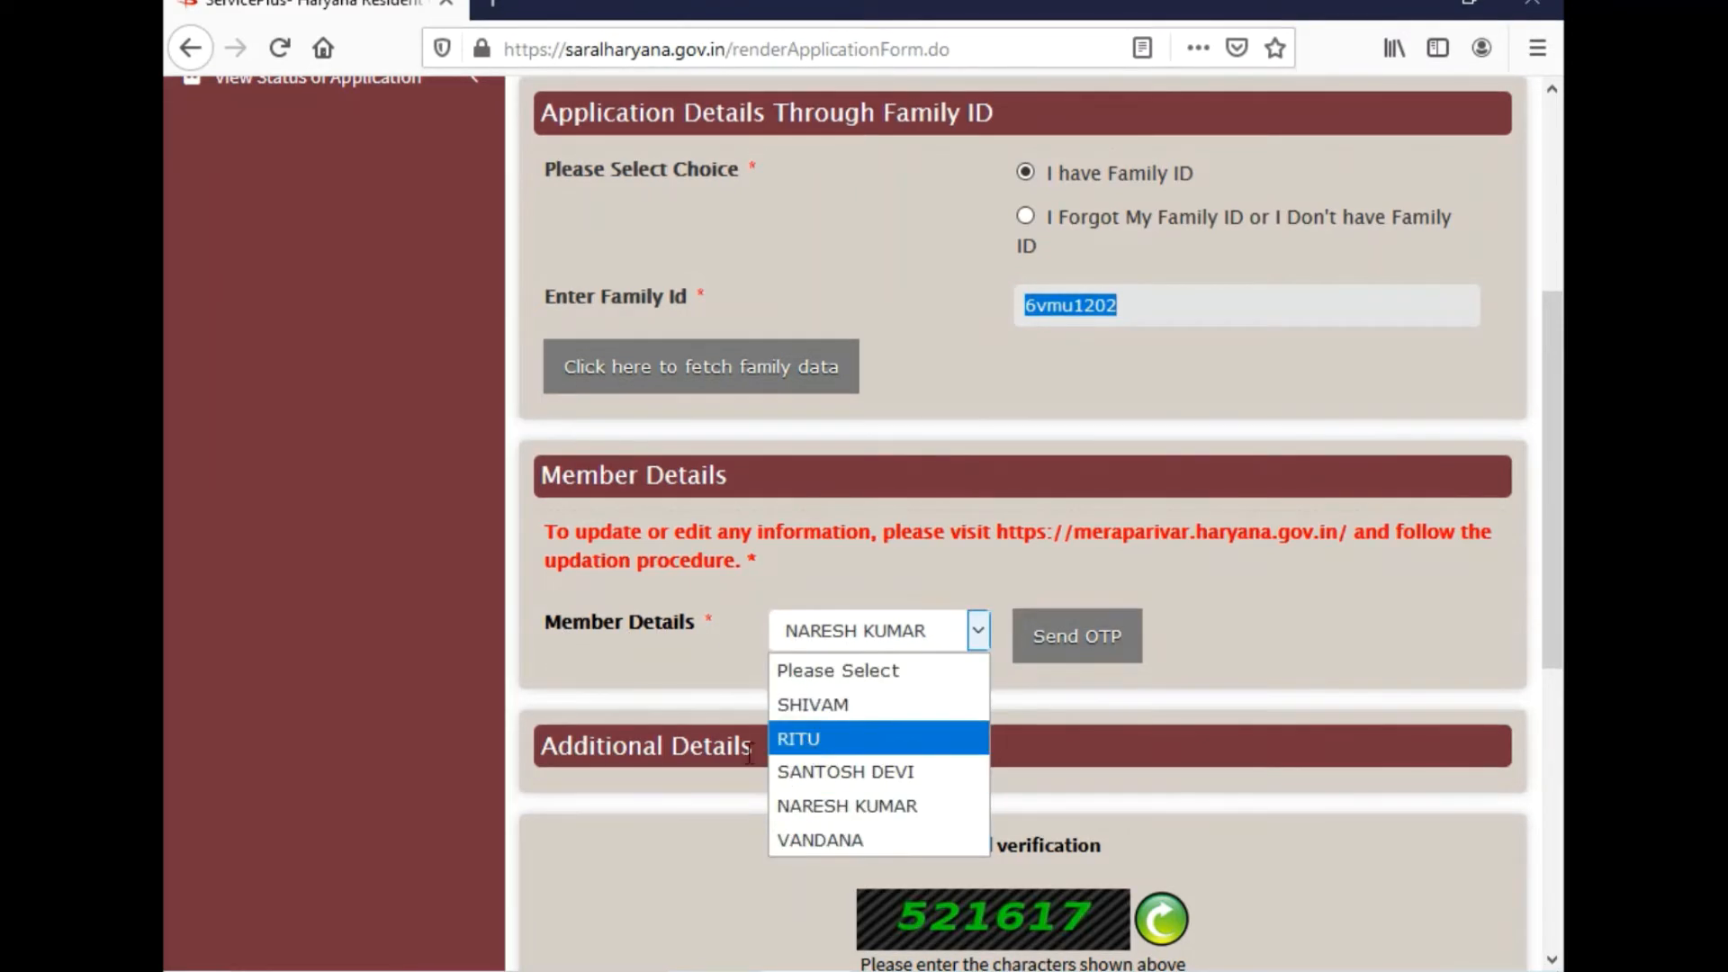
click(877, 807)
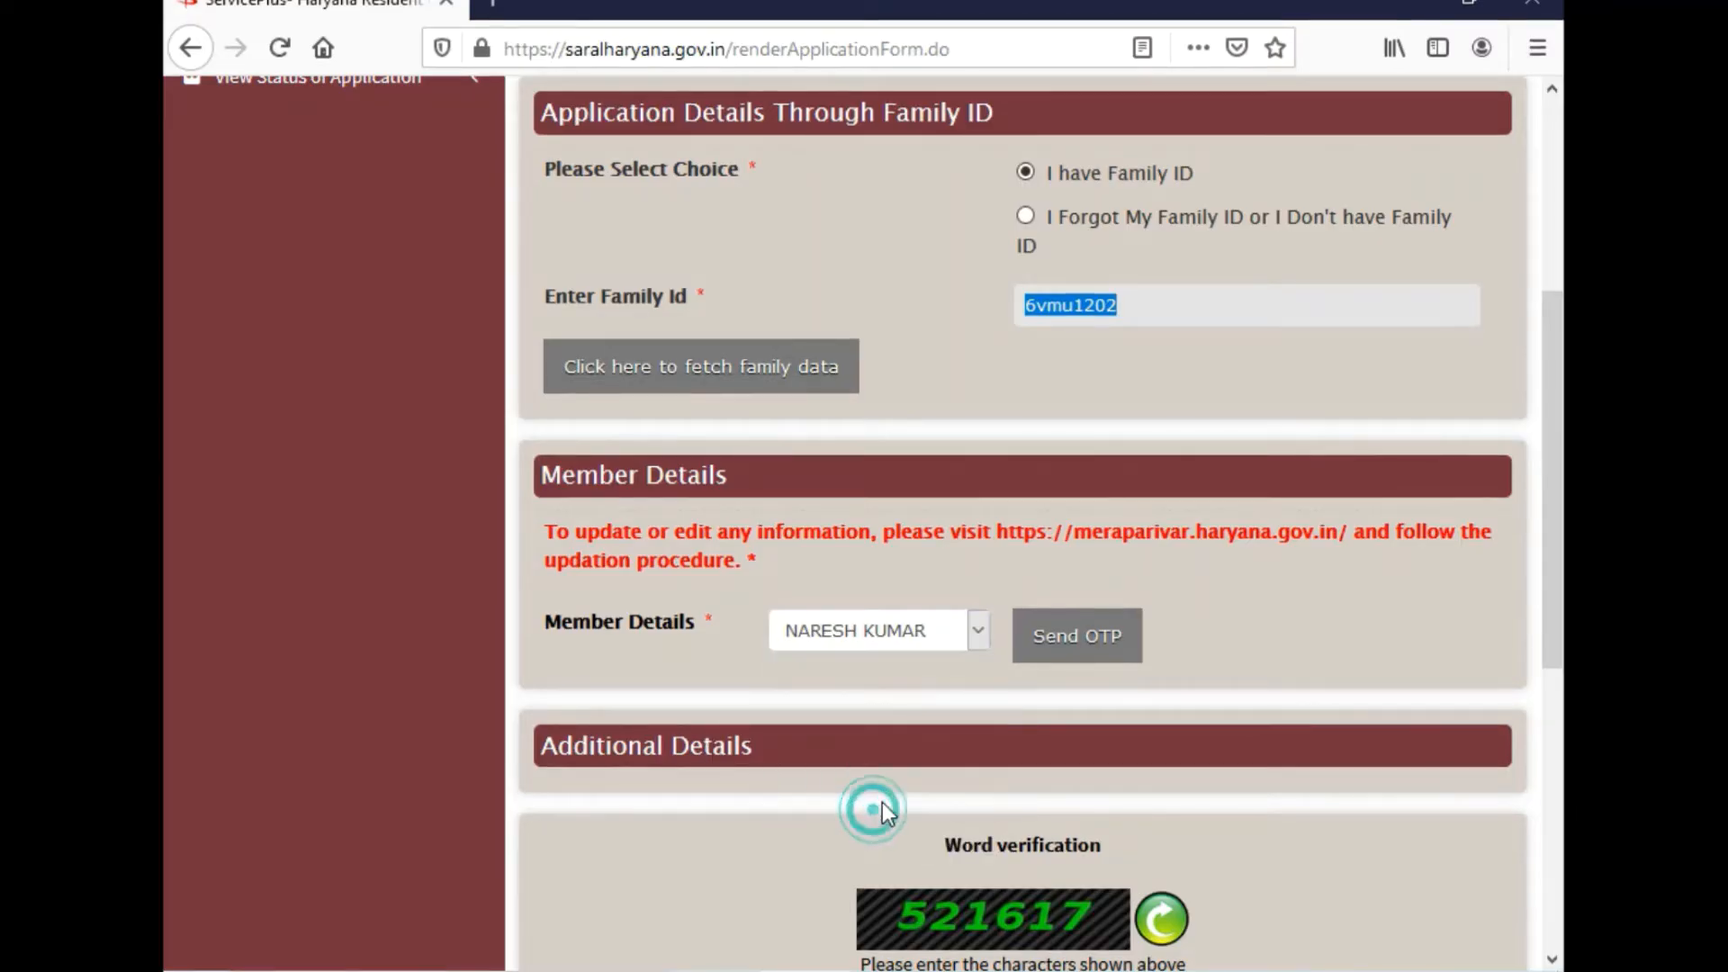
click(1077, 635)
scroll(1084, 621, down, 3)
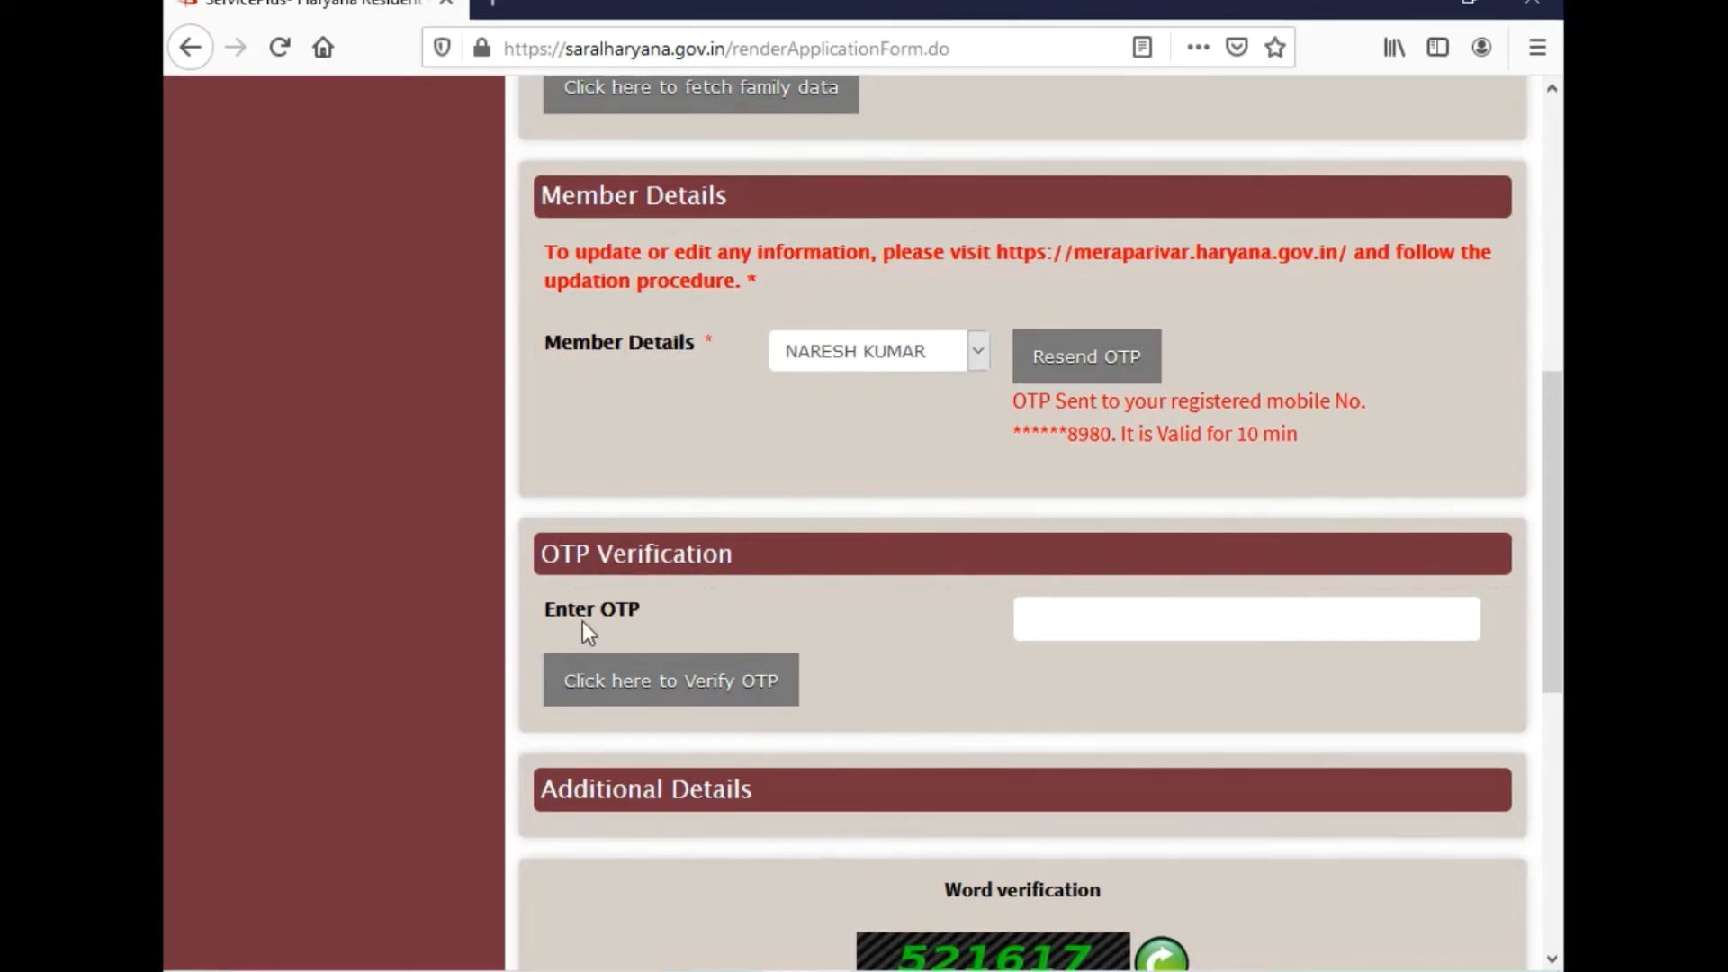
- Enter the received OTP and confirm its verification
click(1071, 616)
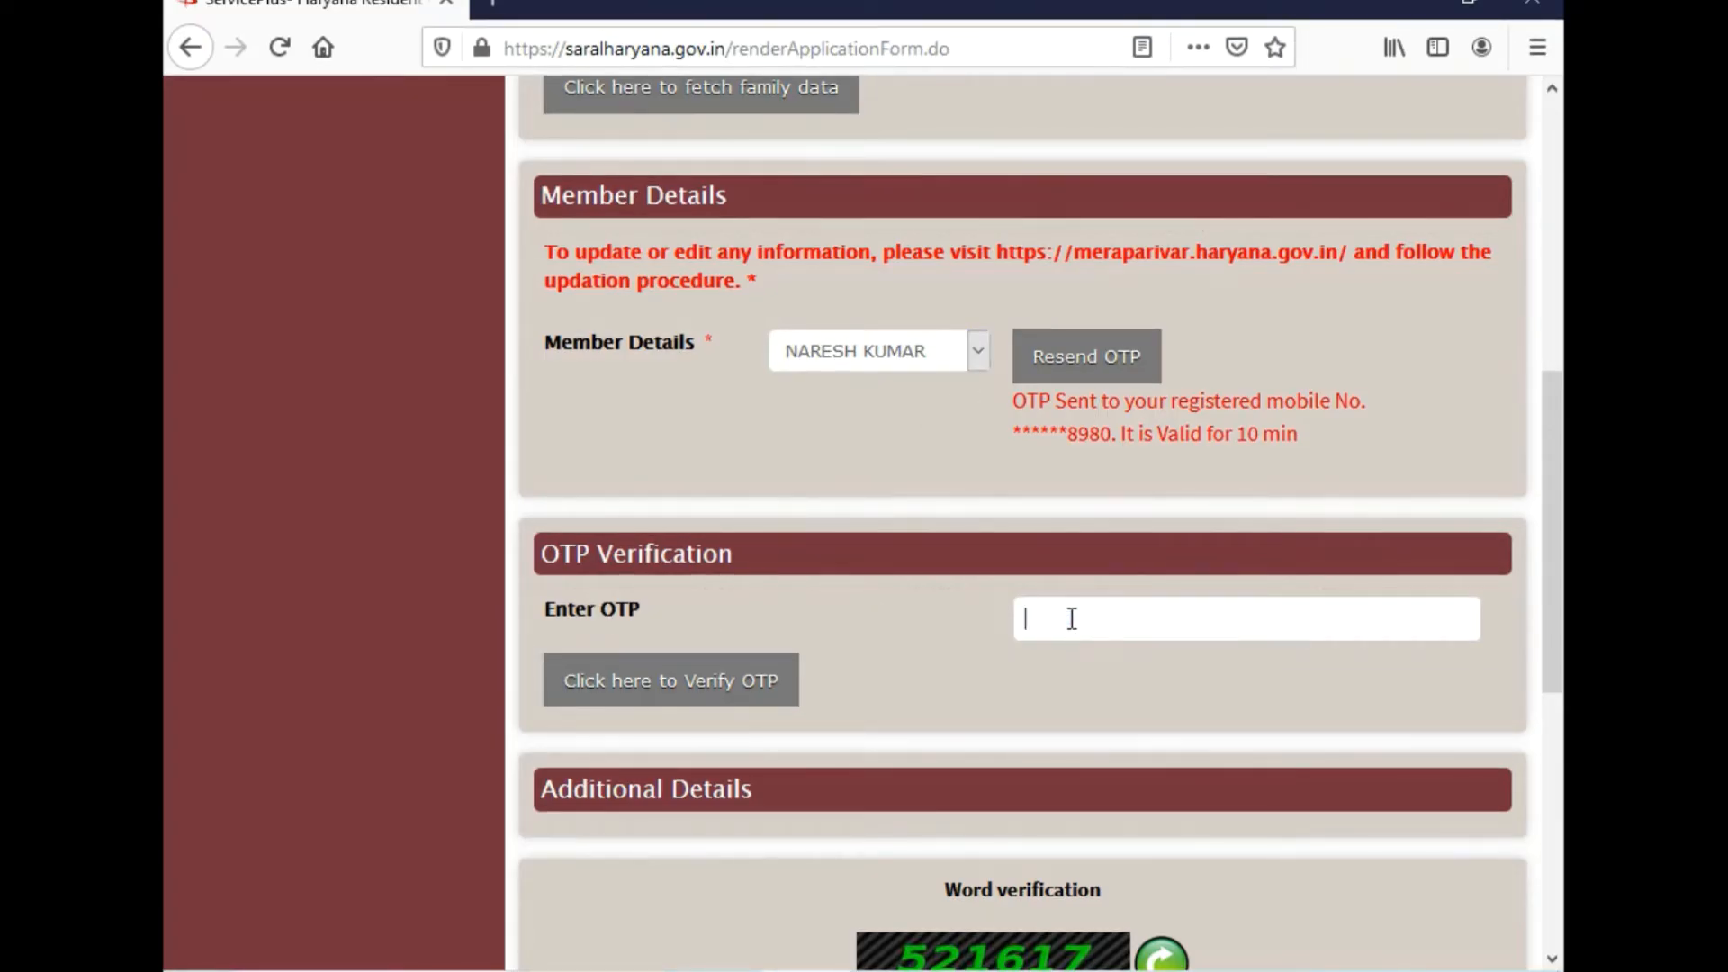
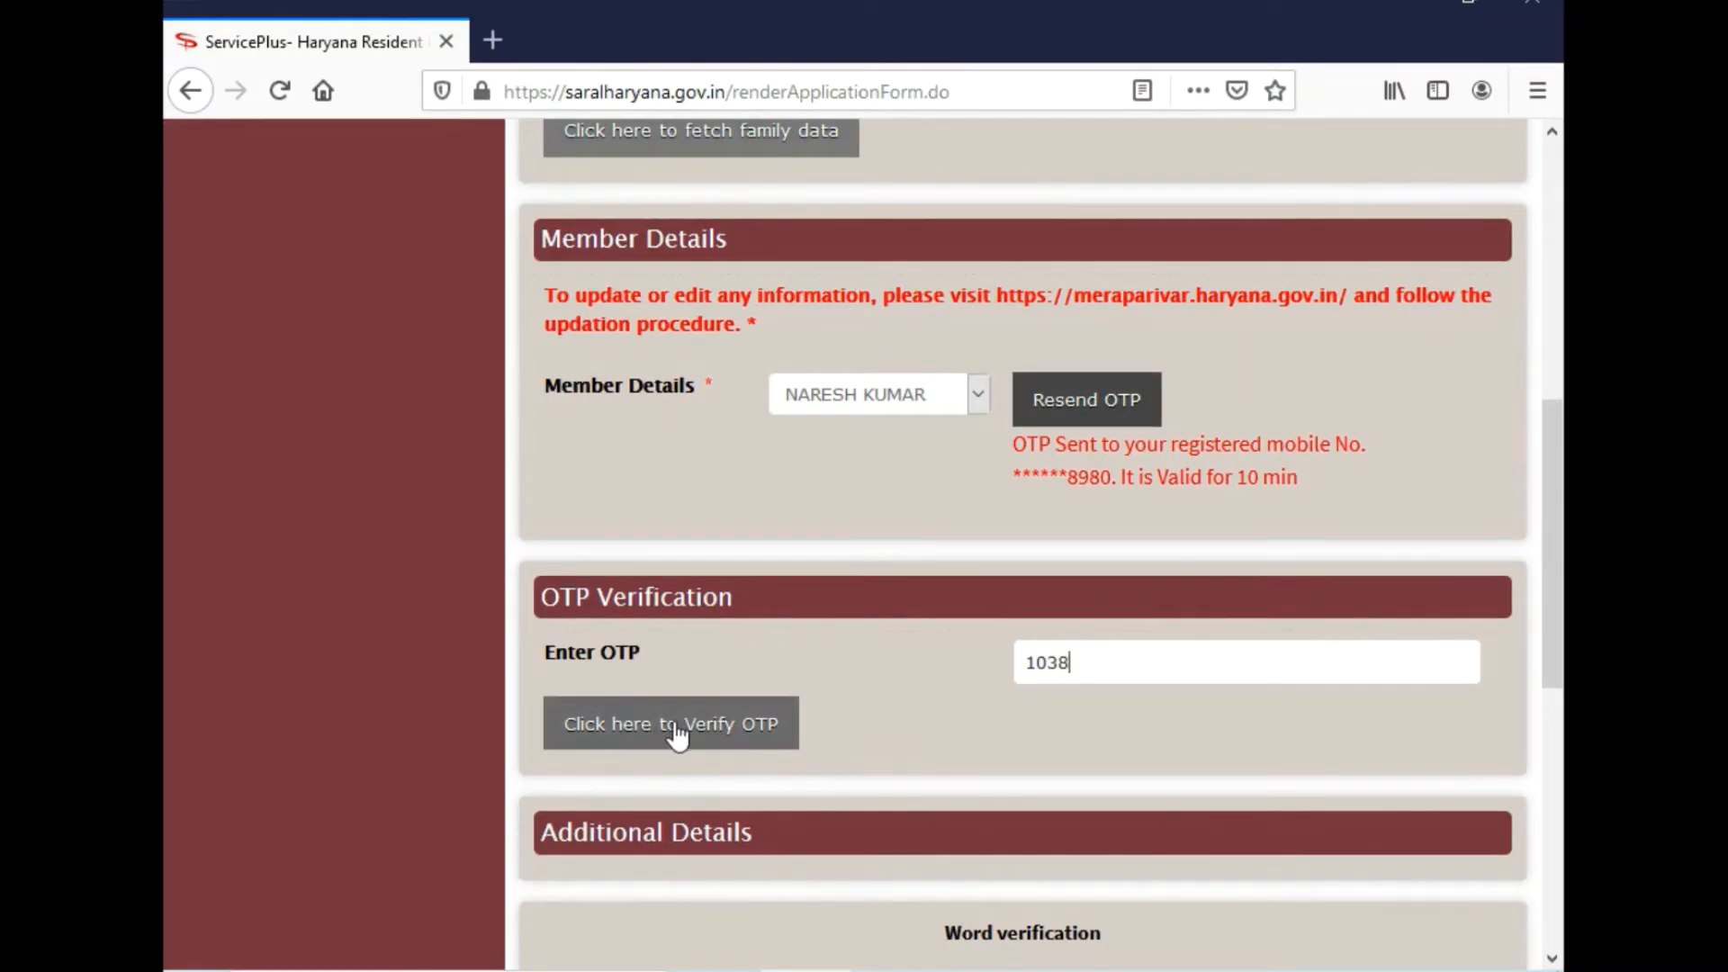
click(734, 734)
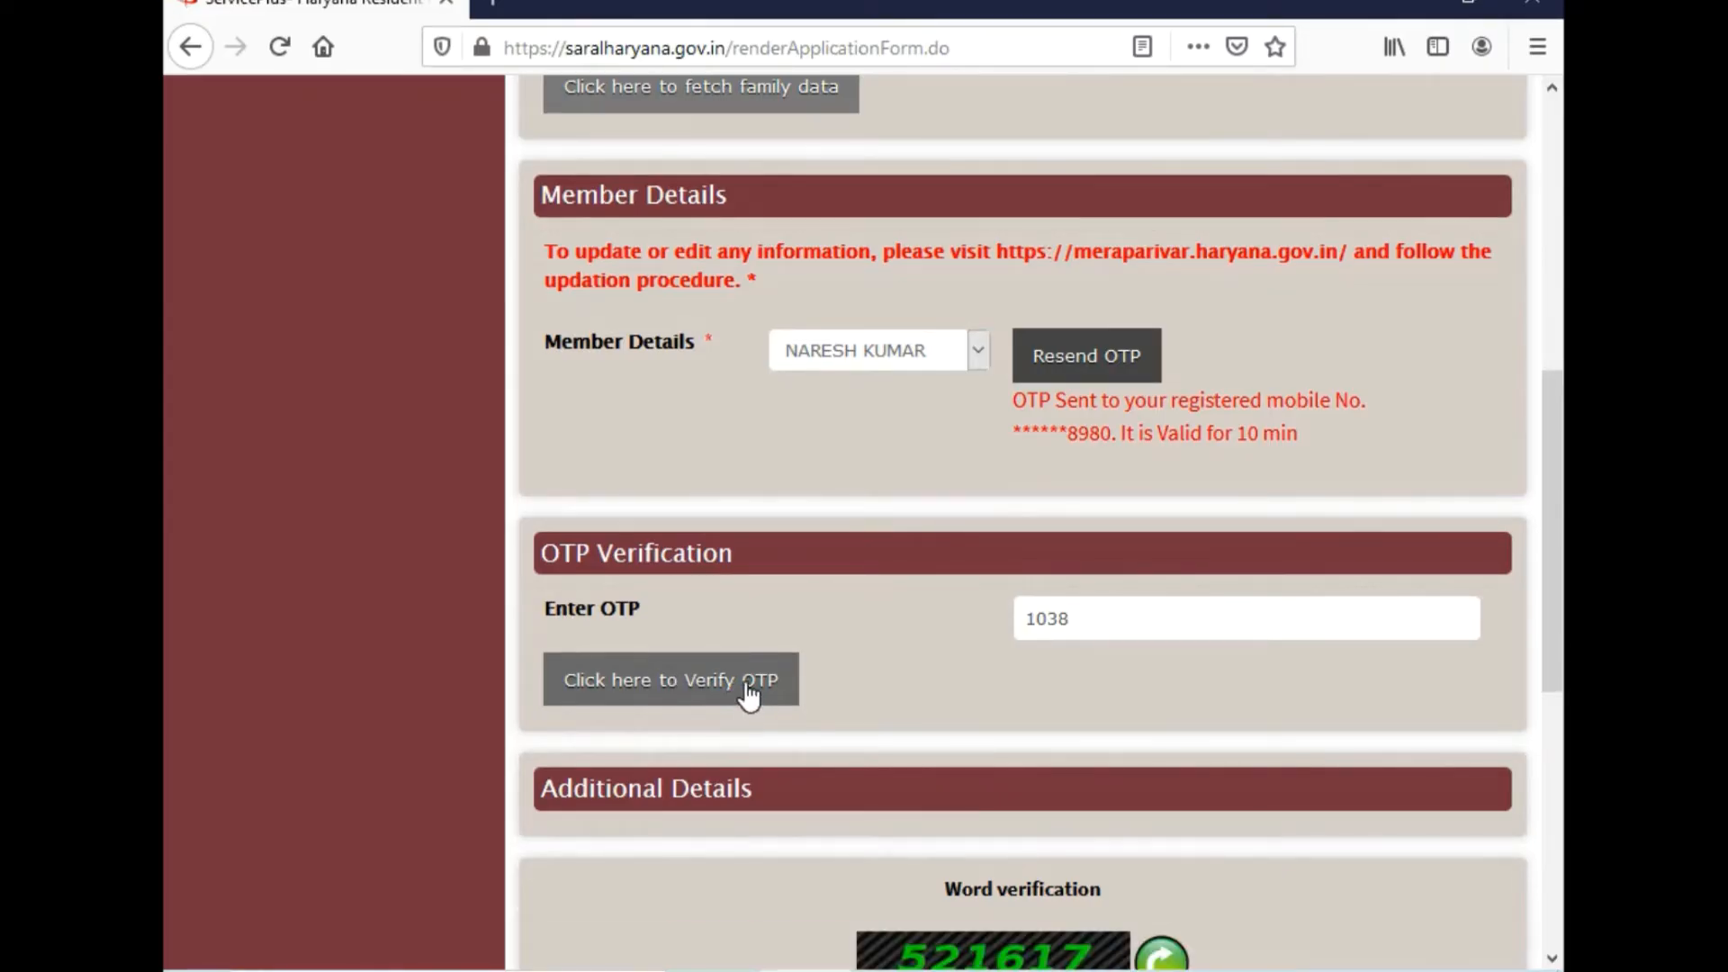
click(747, 693)
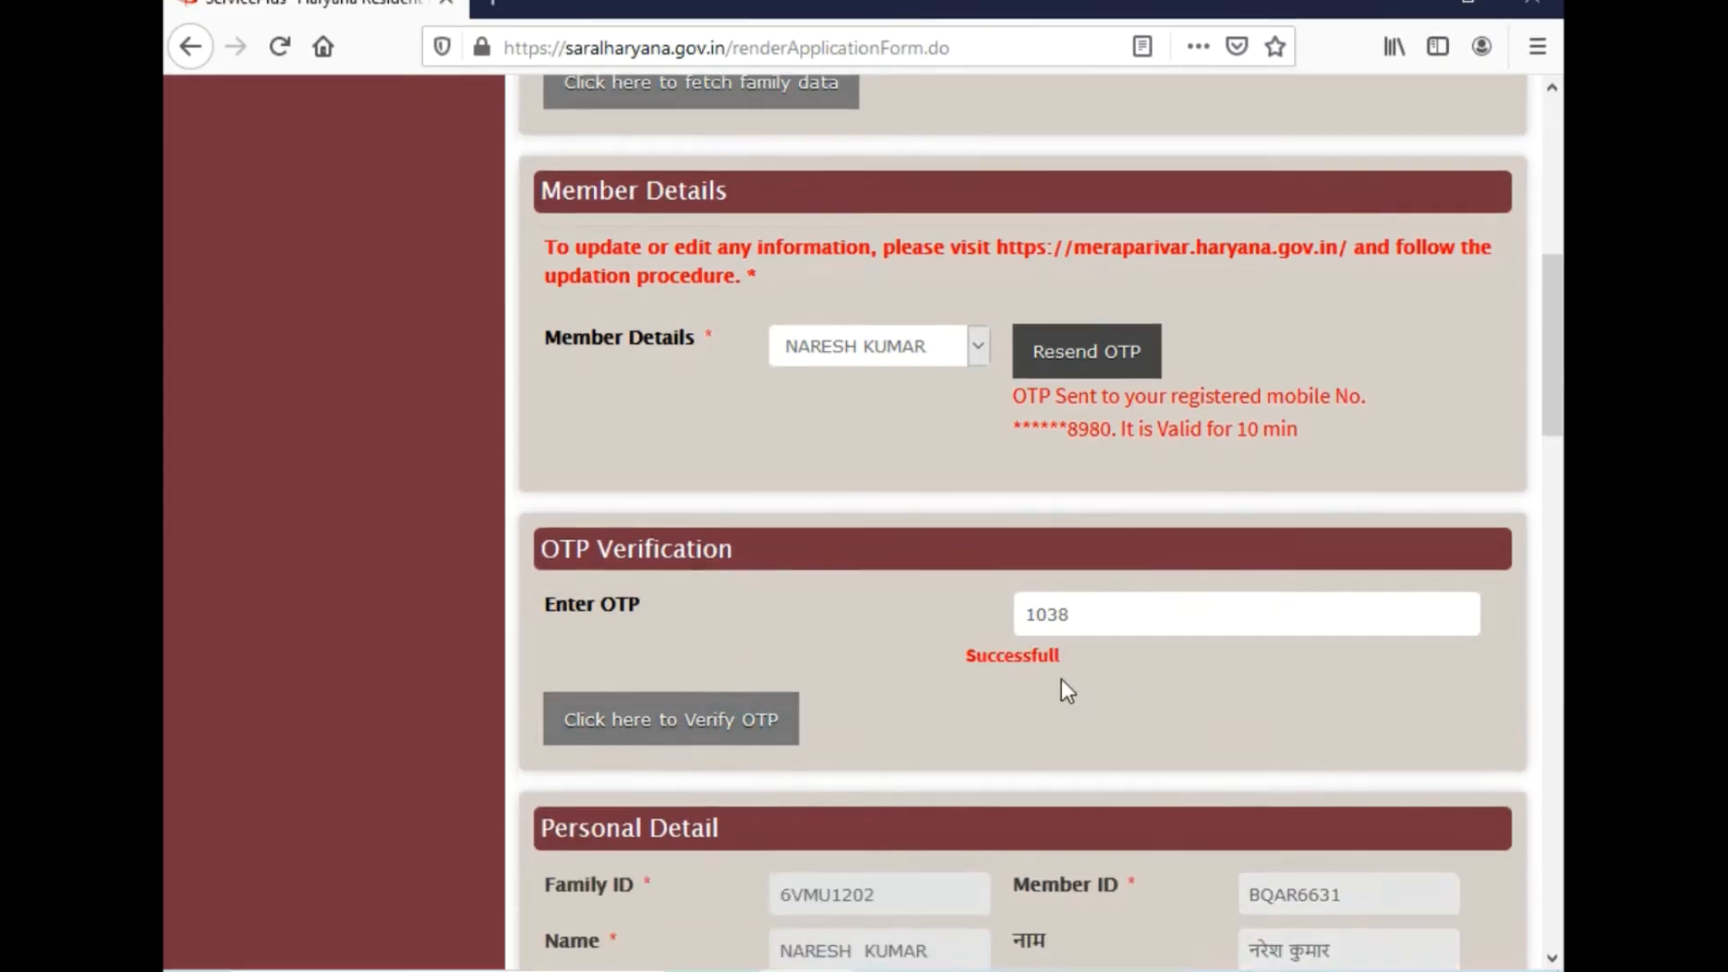
- Upload the photo file 'pic' from Desktop > domicile as the applicant's photo
scroll(1061, 678, down, 3)
double_click(985, 377)
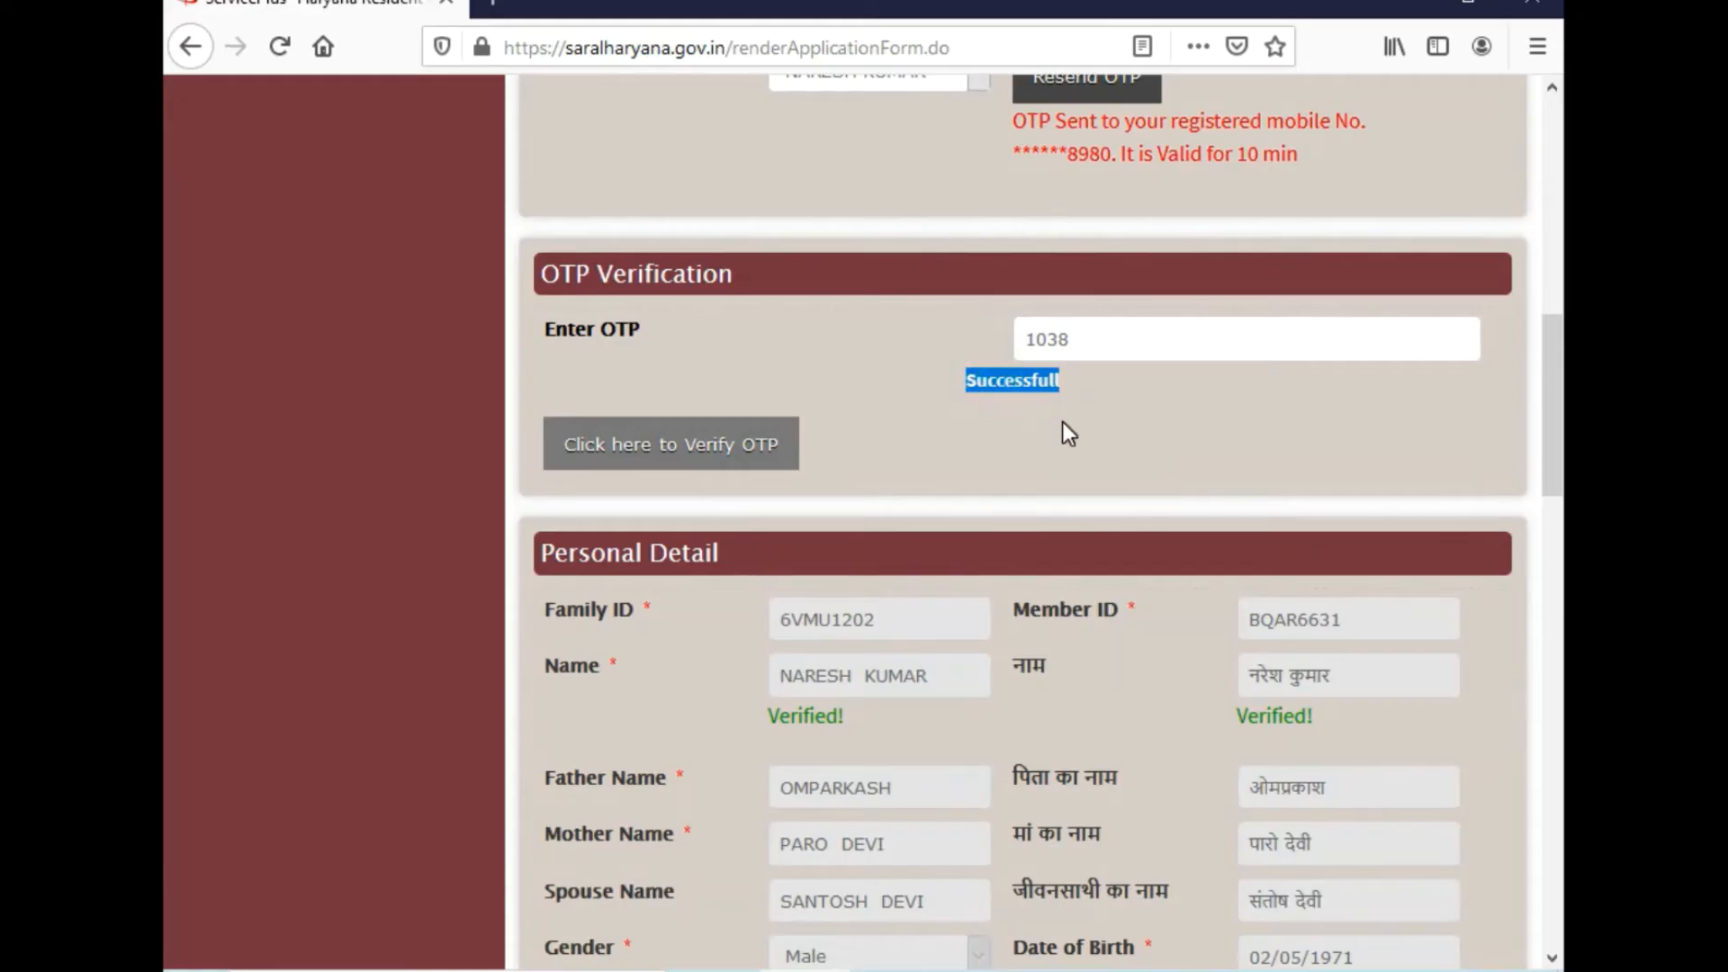
scroll(909, 545, down, 2)
scroll(920, 540, down, 3)
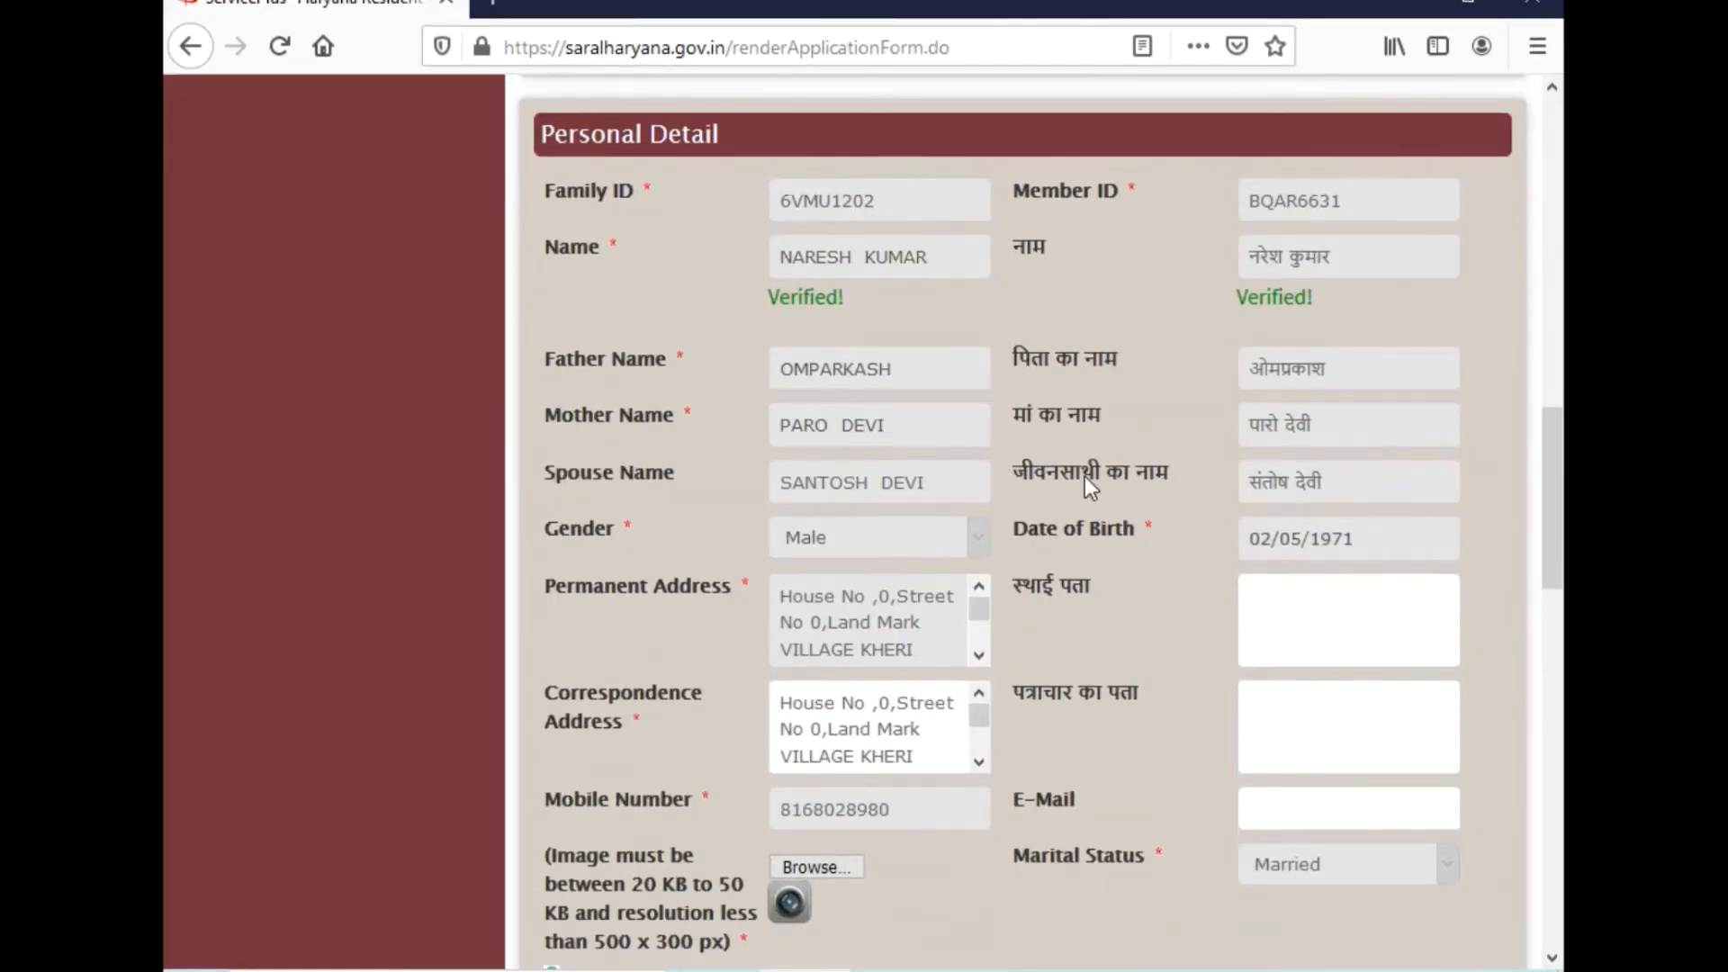
scroll(840, 543, up, 3)
scroll(888, 544, down, 6)
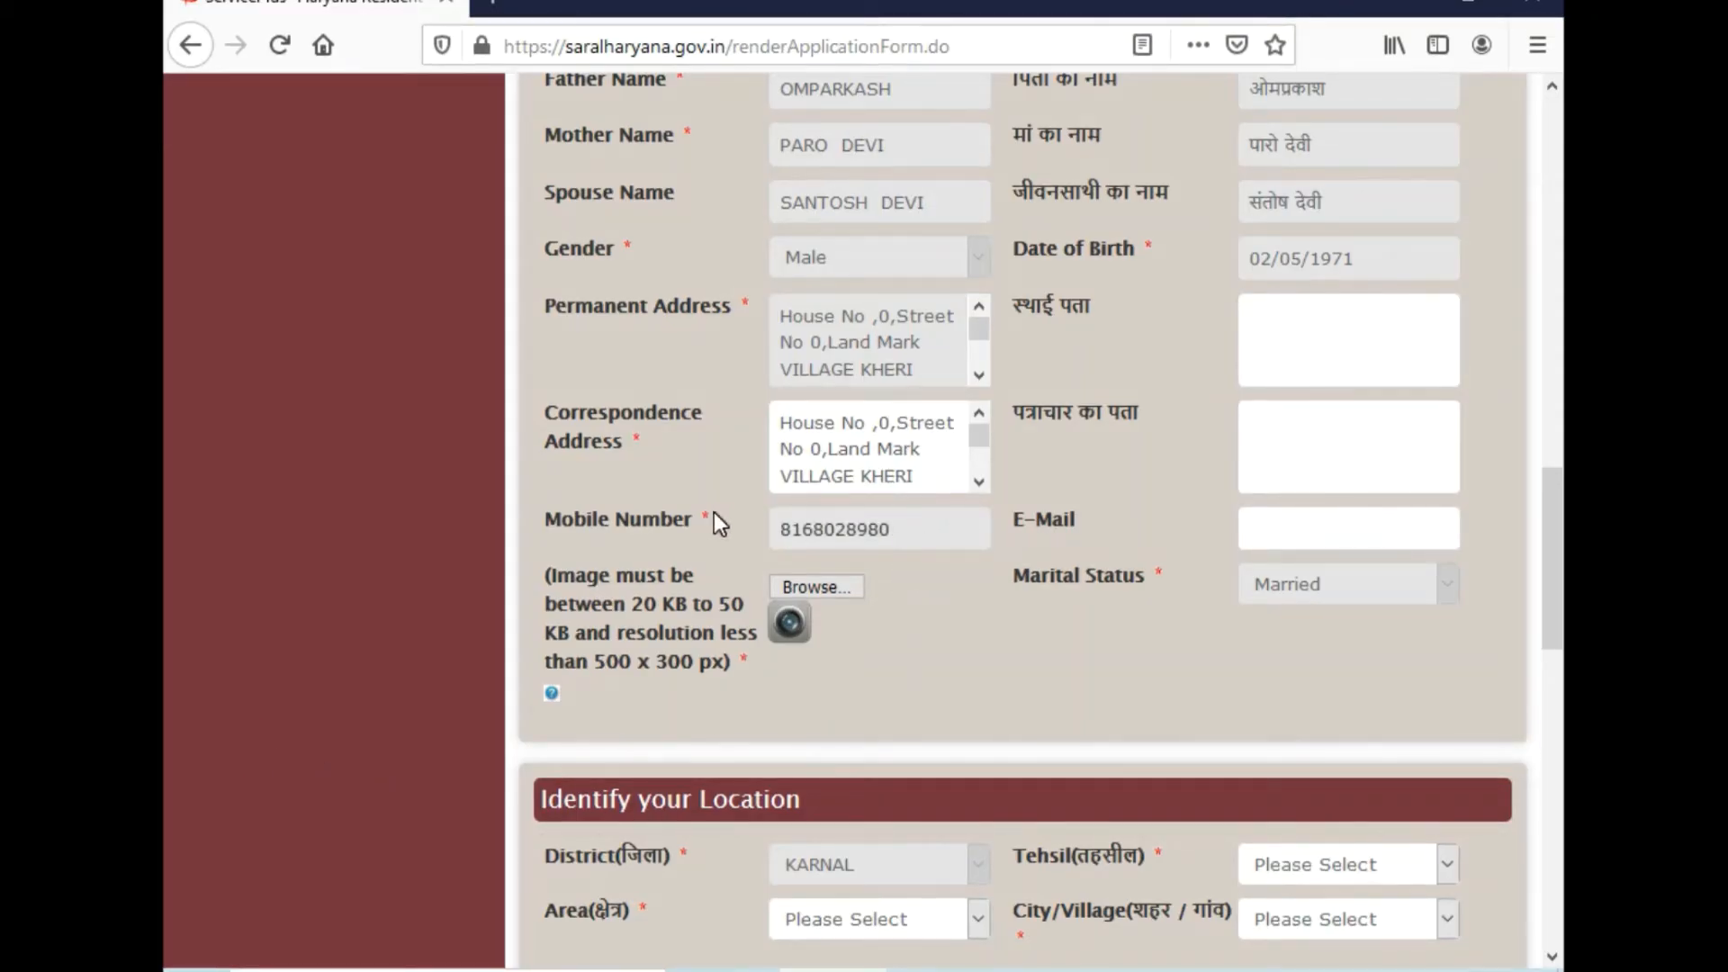
click(842, 587)
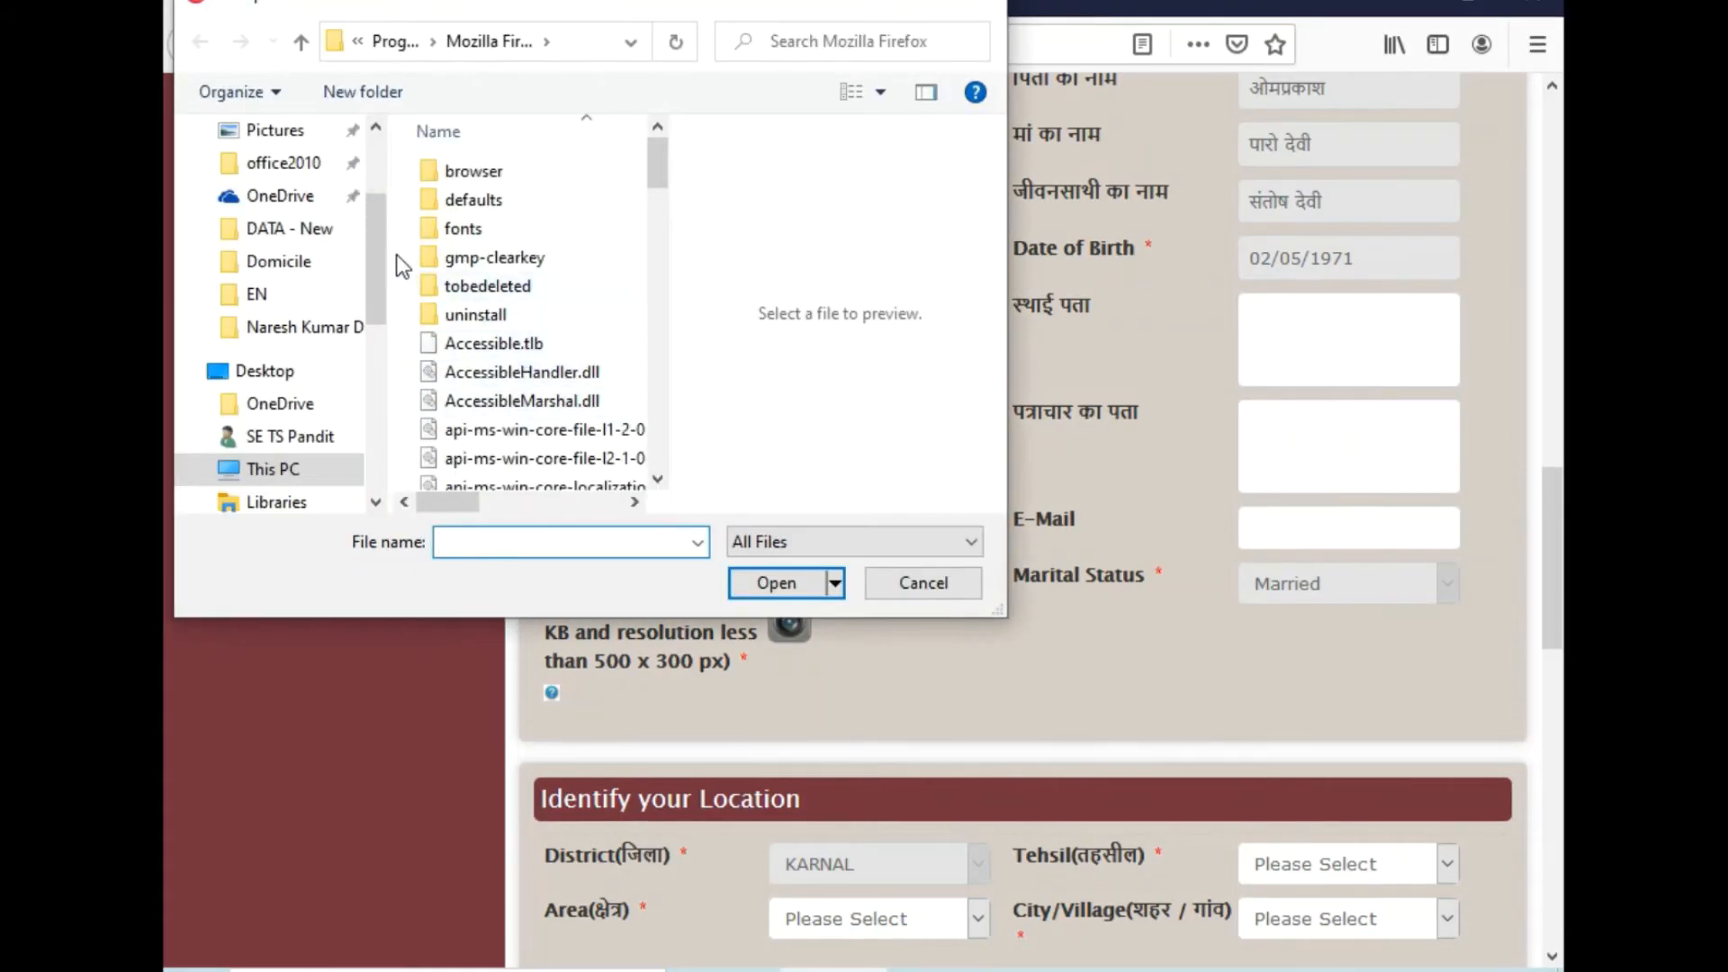
scroll(385, 231, up, 3)
click(274, 173)
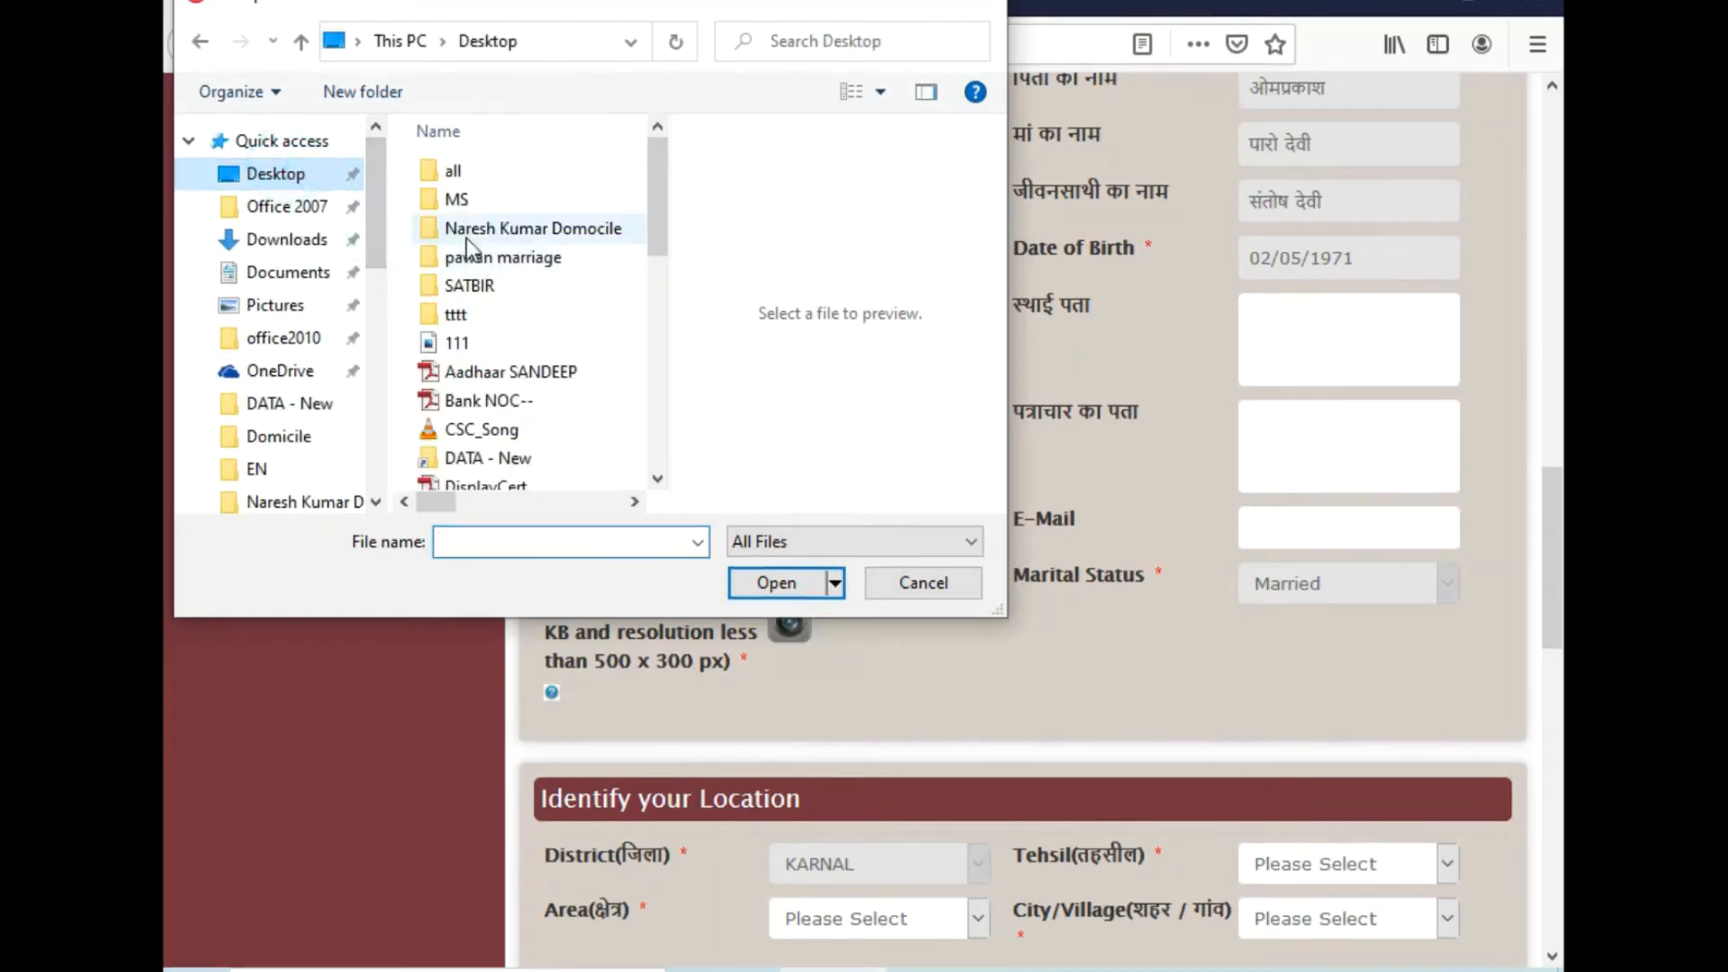
double_click(467, 232)
double_click(454, 260)
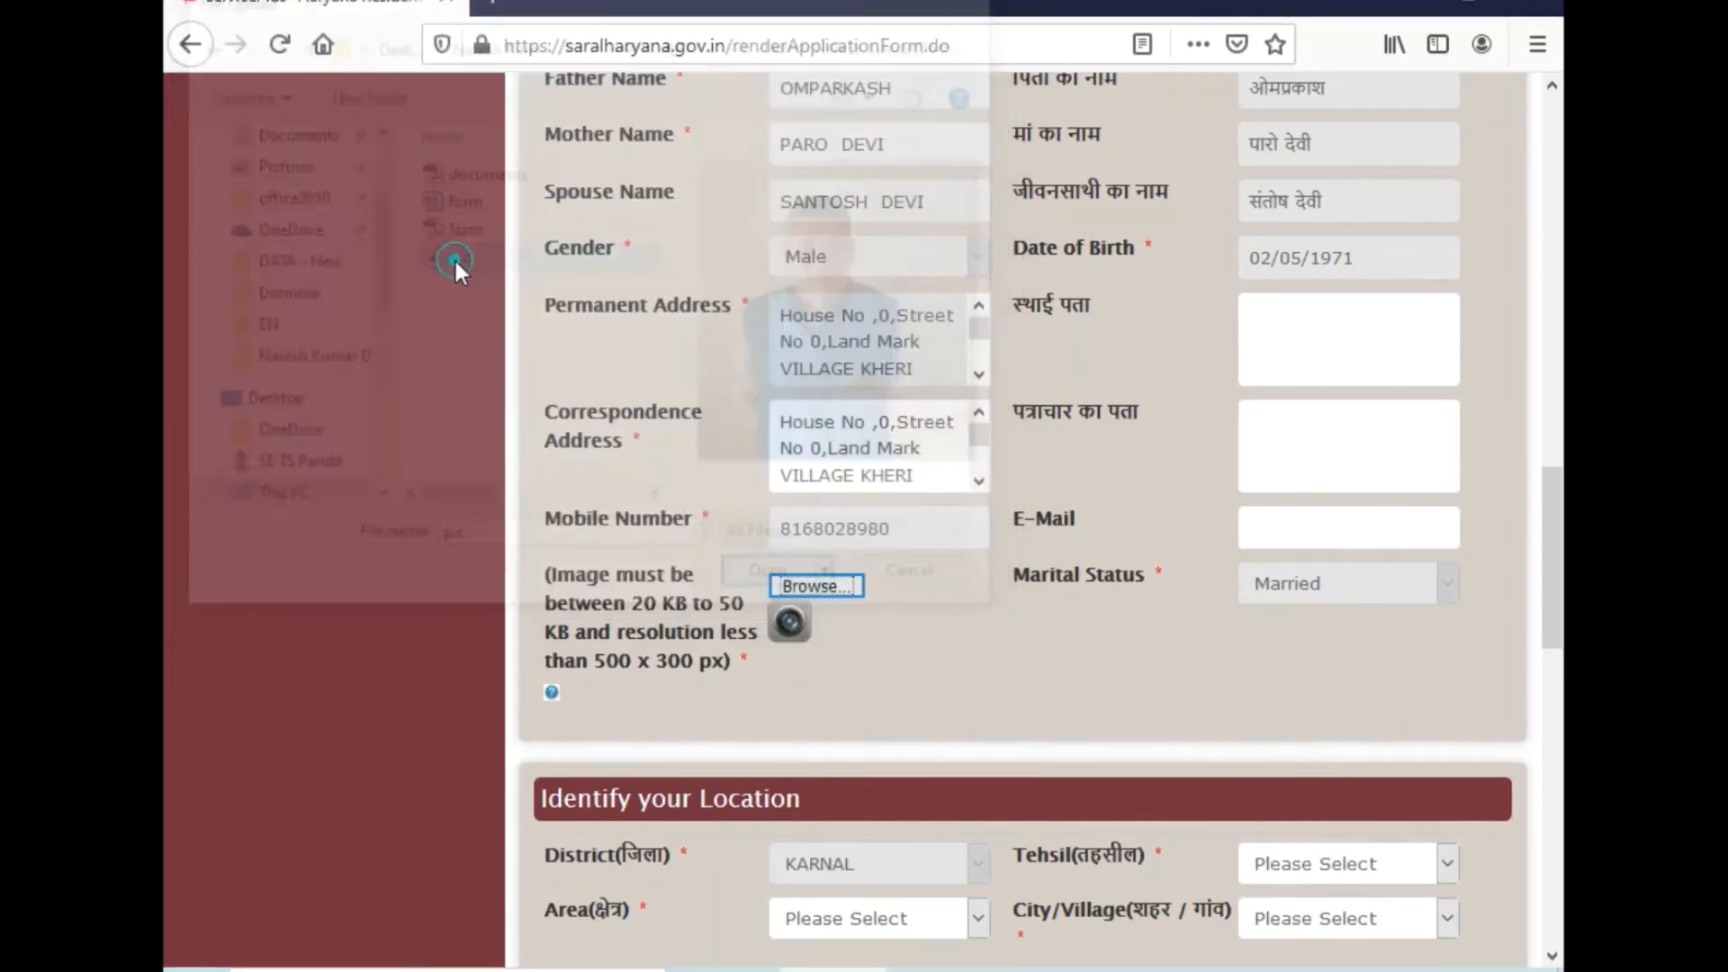
scroll(905, 521, down, 4)
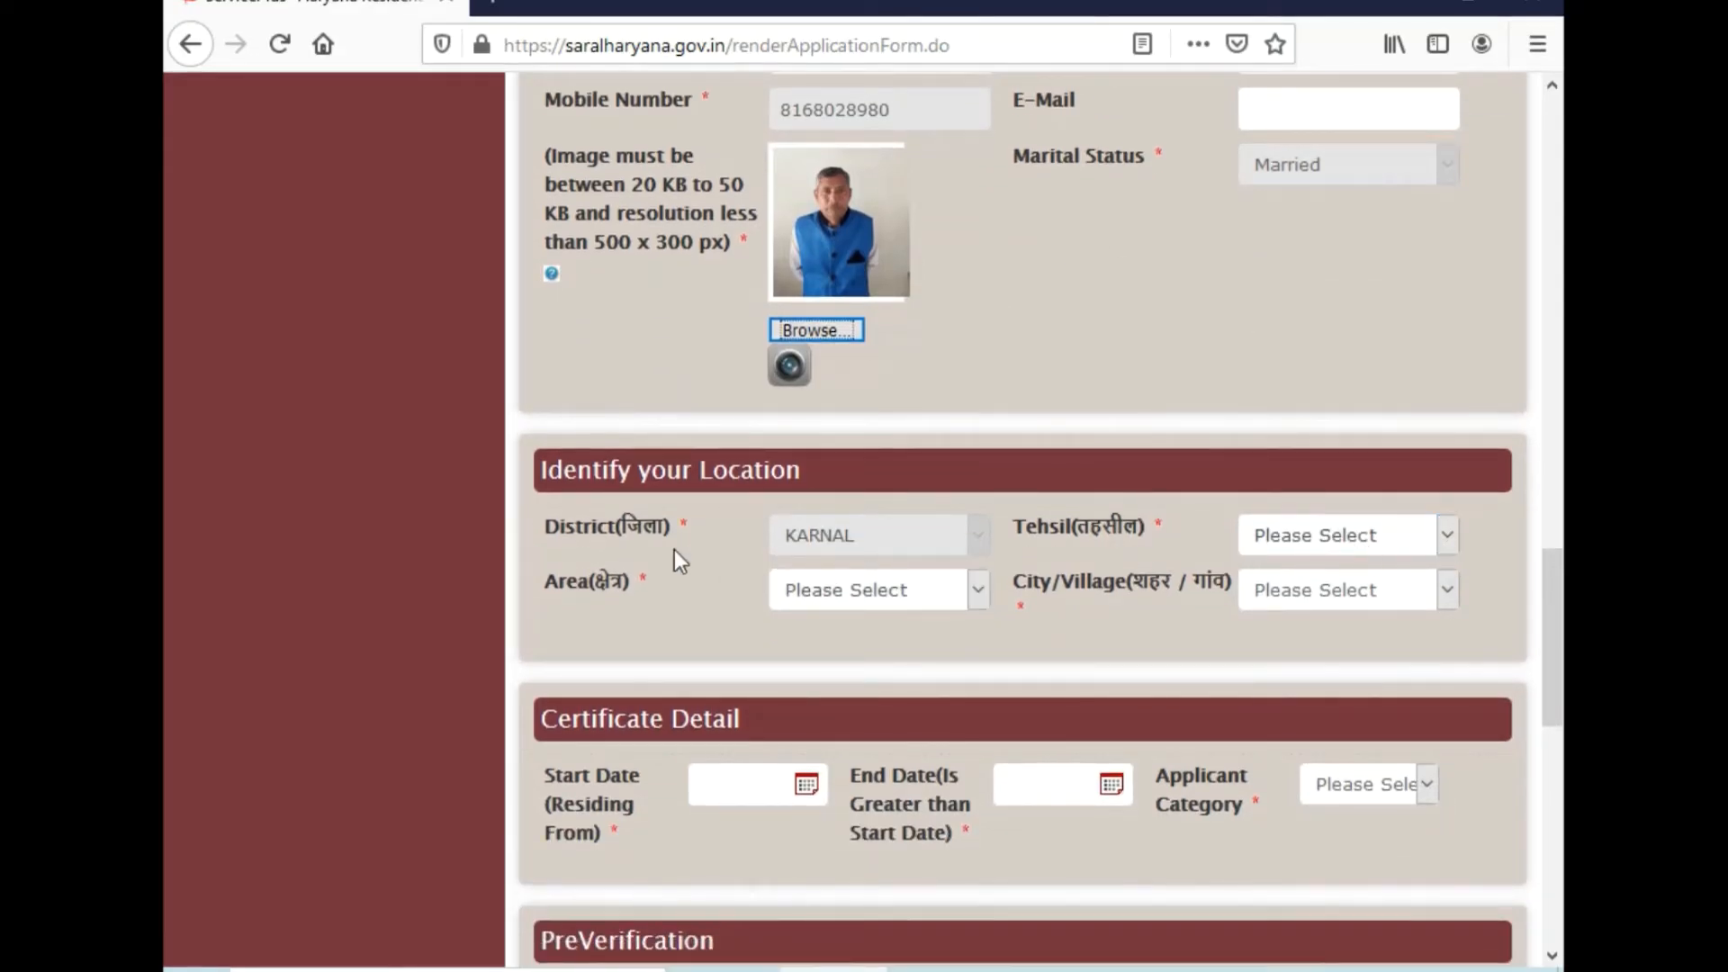
- Set the location to Tehsil KARNAL, Rural area, village Kheri Naru
click(1390, 531)
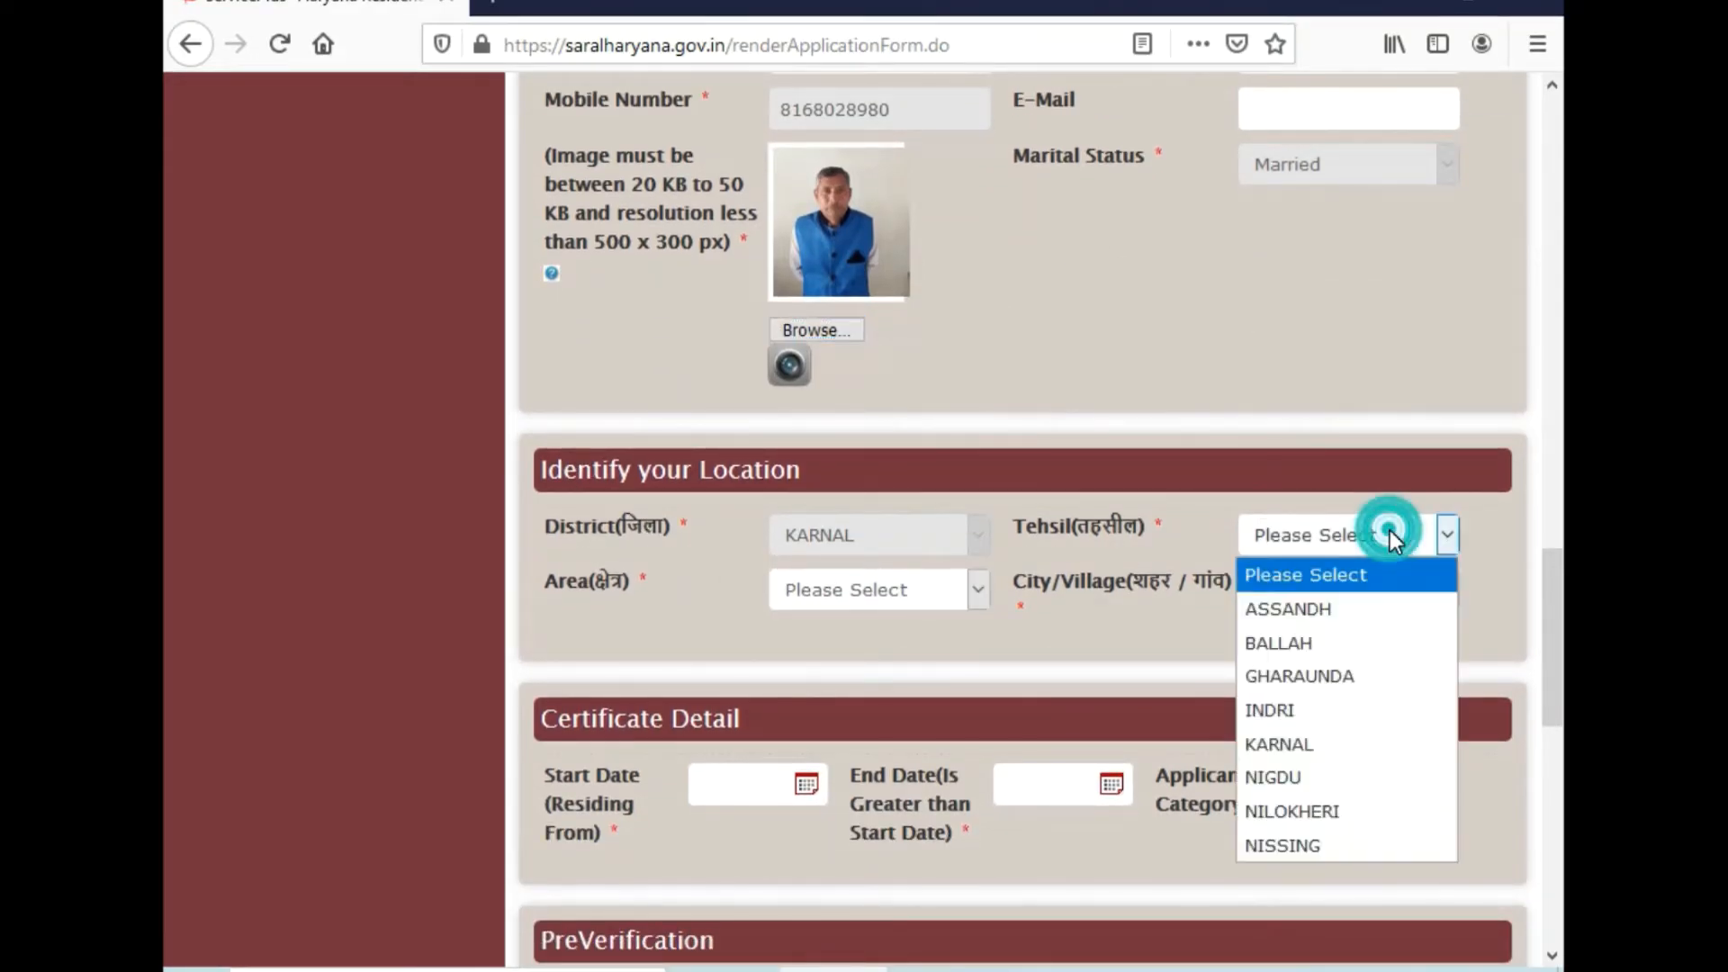
click(1319, 744)
click(902, 590)
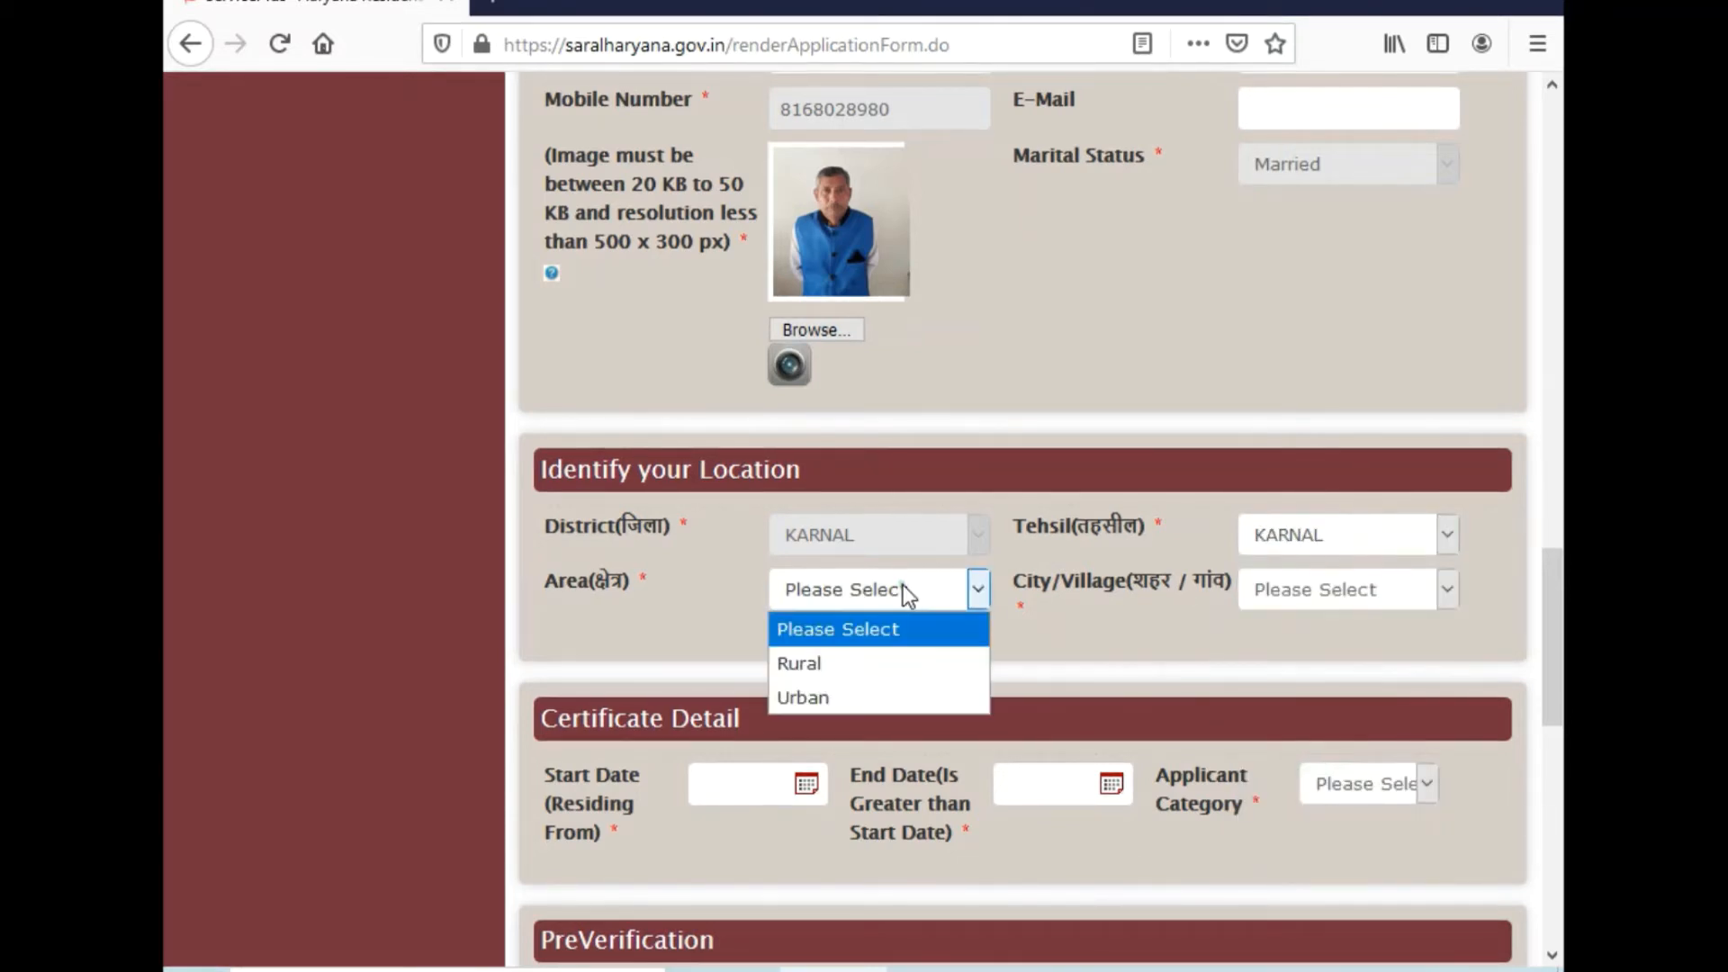
click(859, 657)
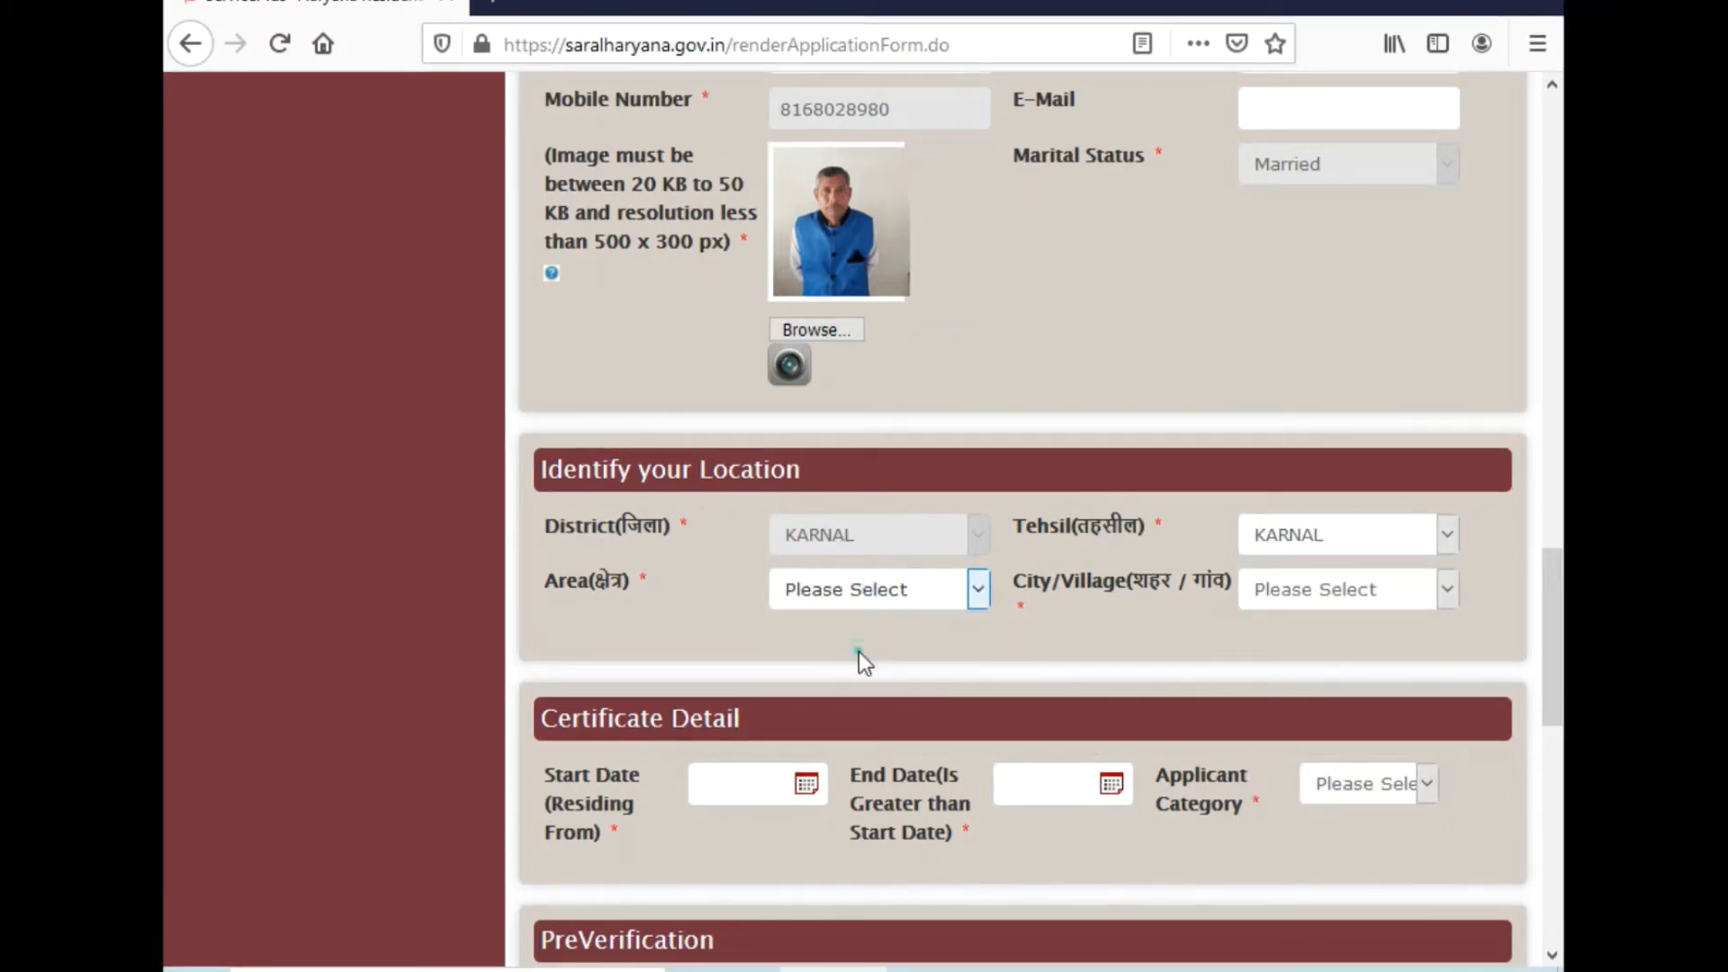
click(1386, 590)
text(khe)
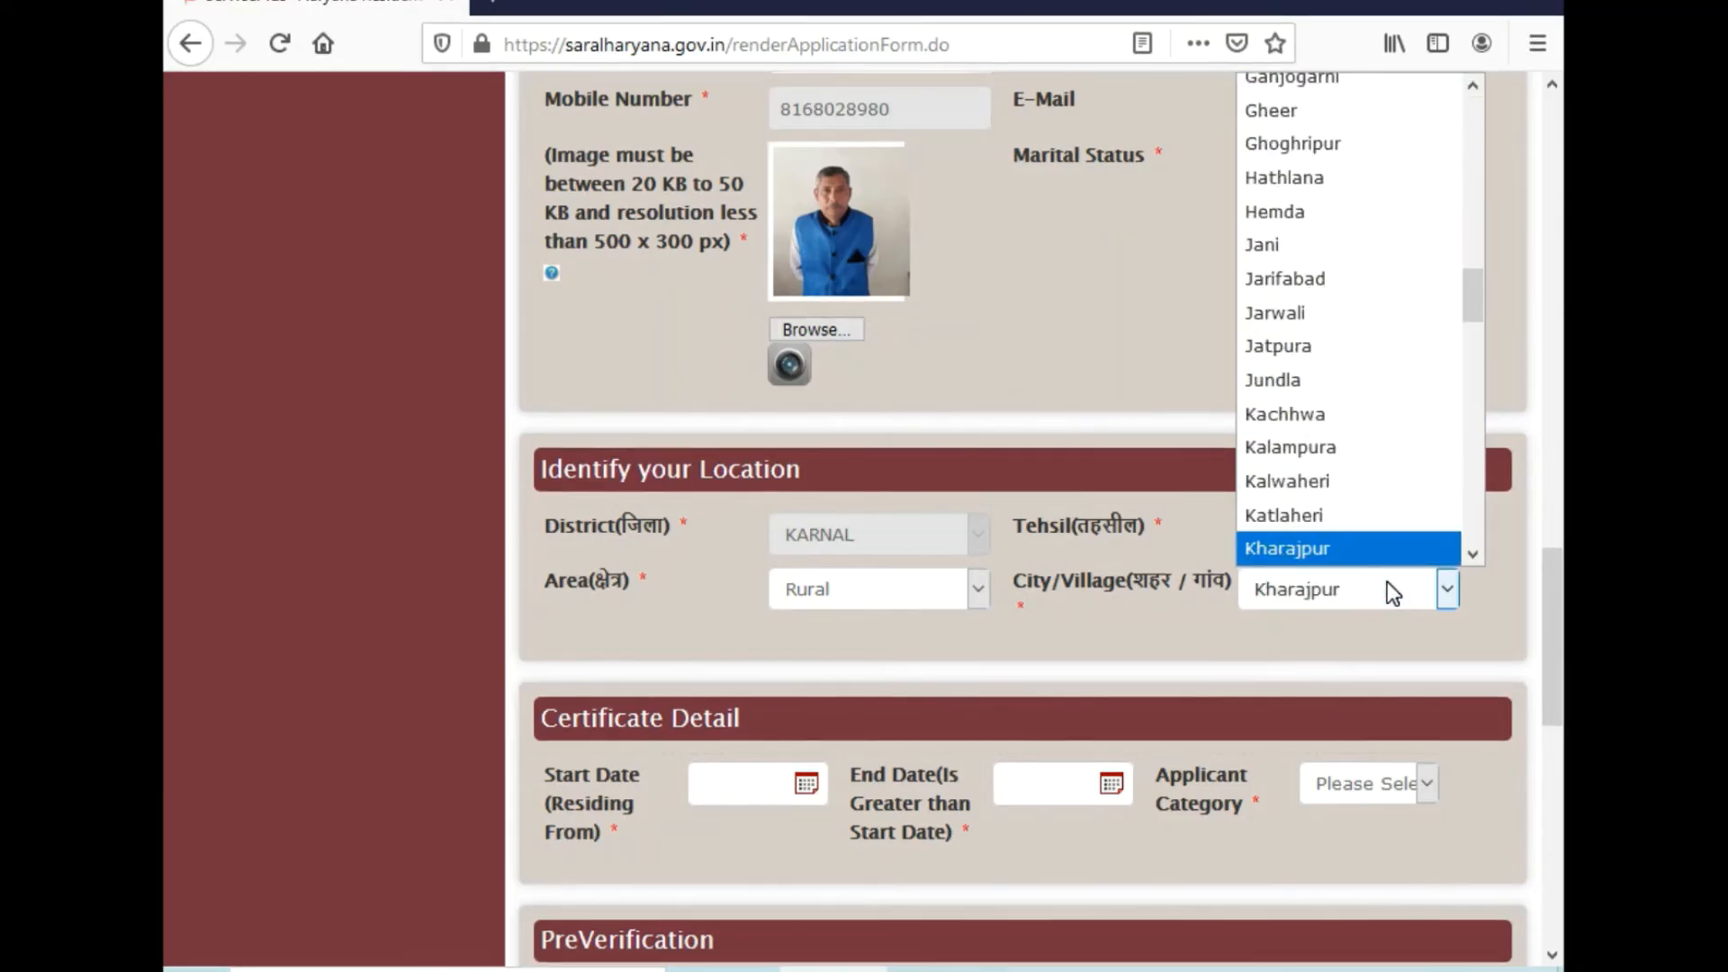
key(Return)
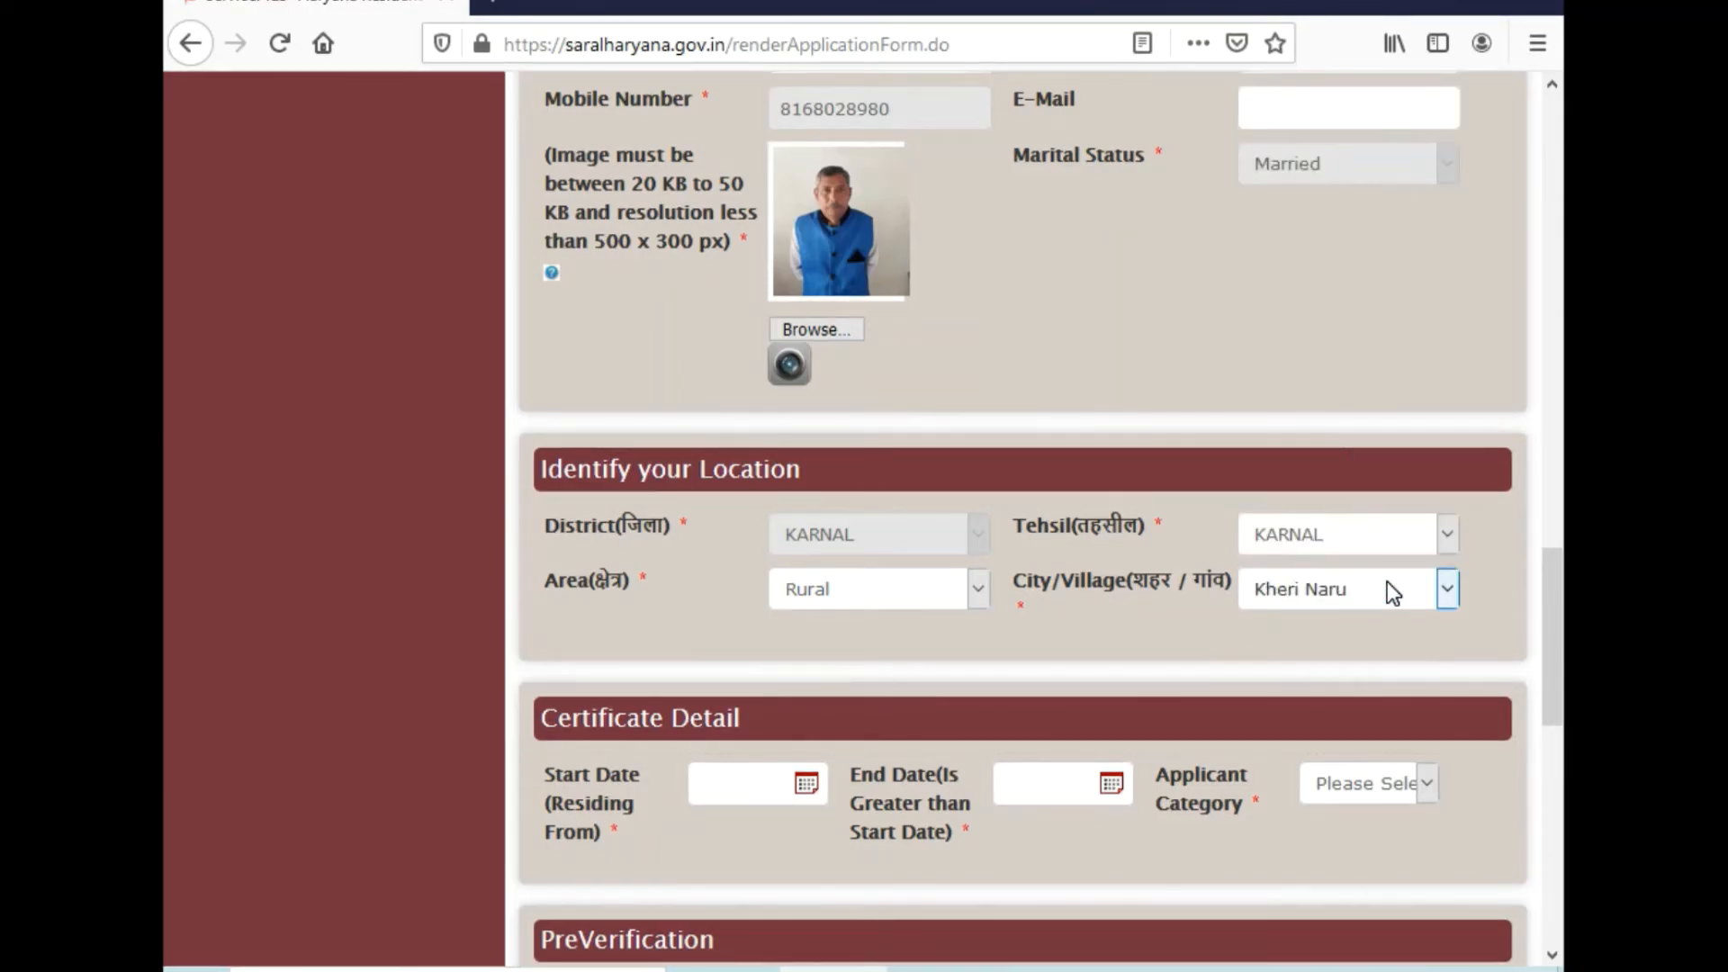
- Fill the residence start date, end date 17/03/2021, and set the applicant category to Non Goverment
scroll(770, 551, down, 3)
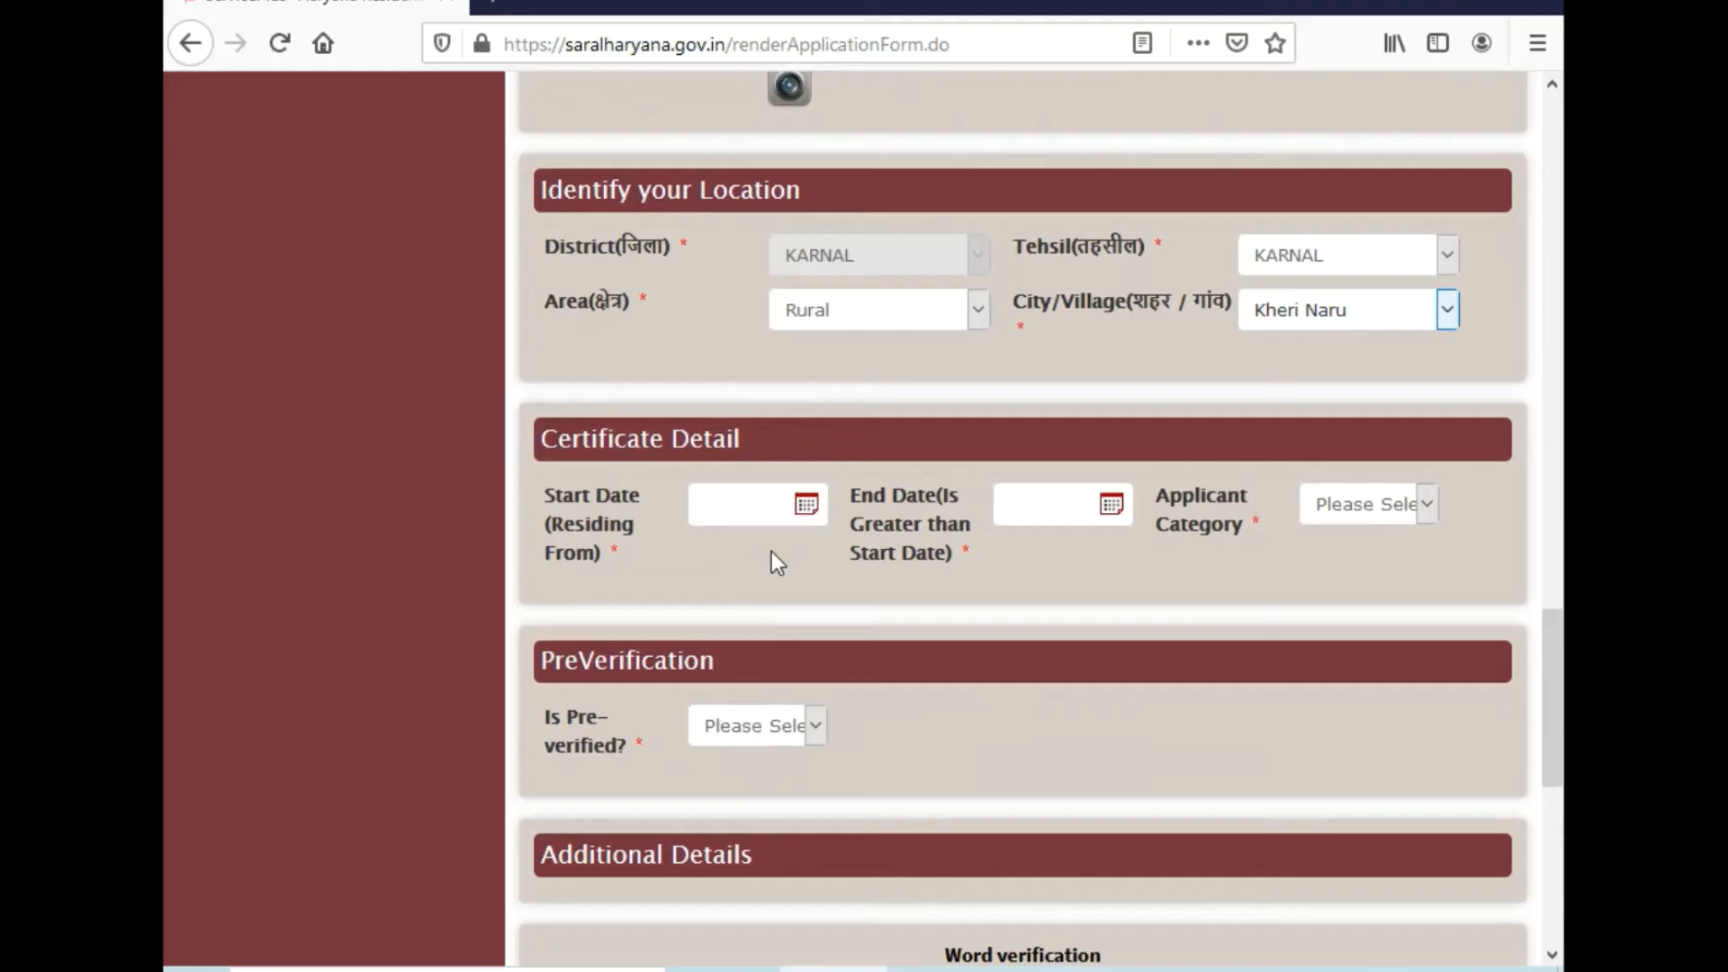
click(760, 500)
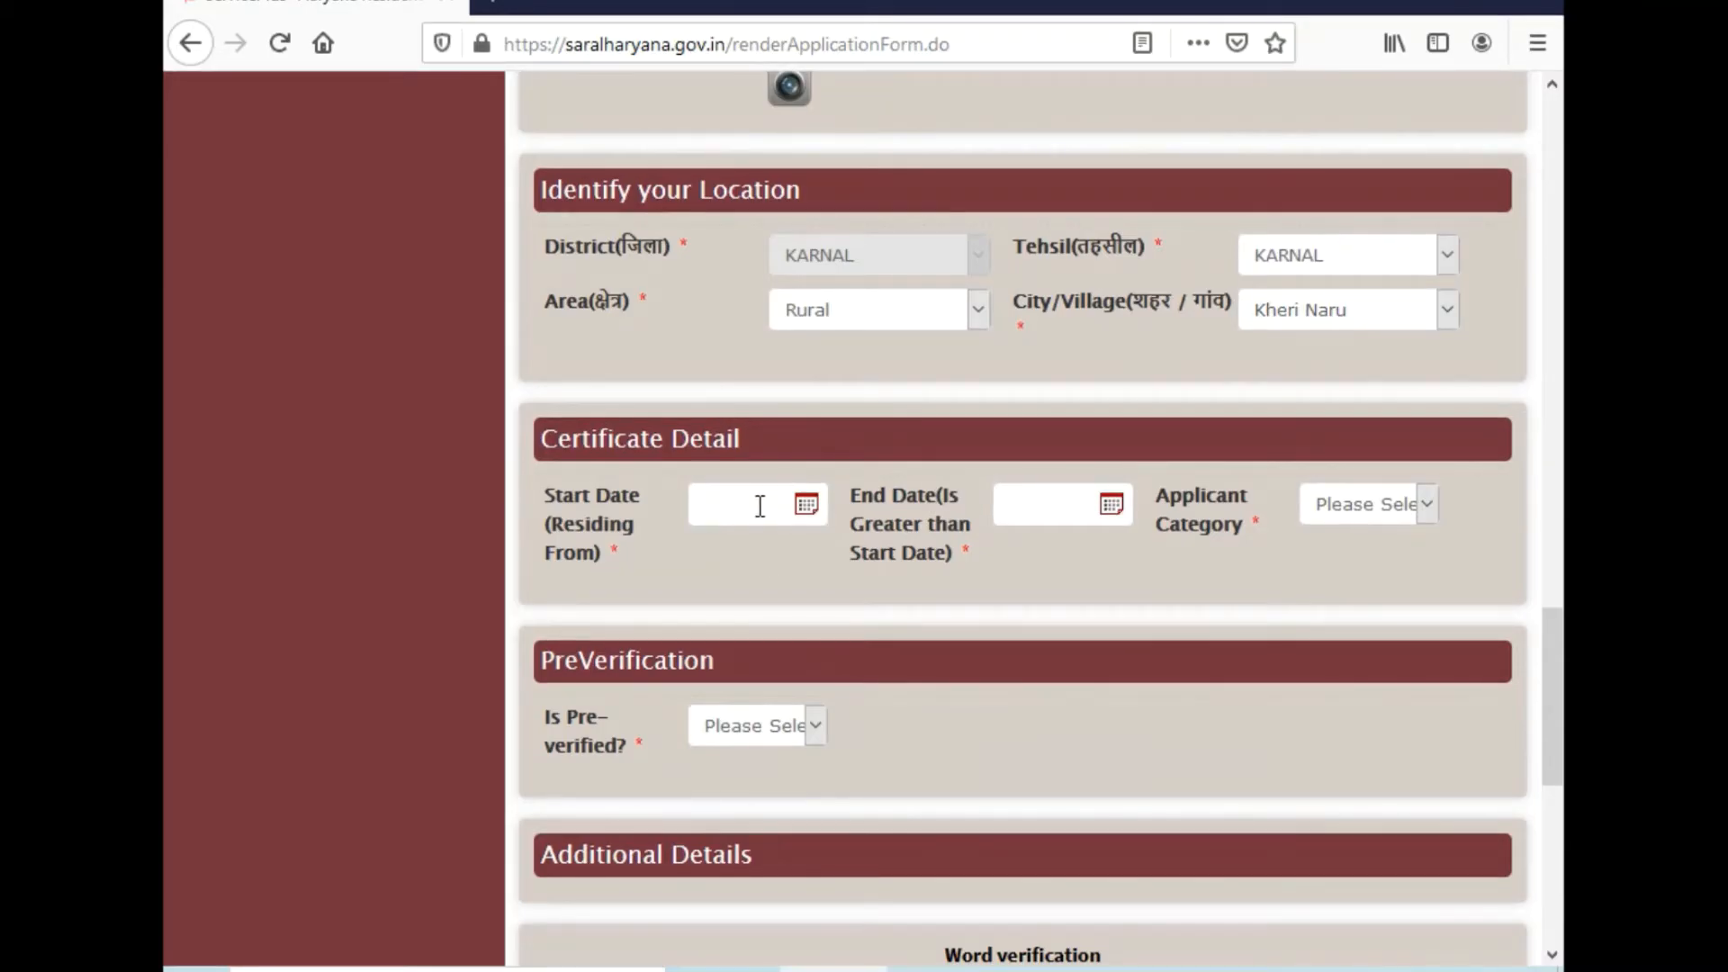
click(806, 503)
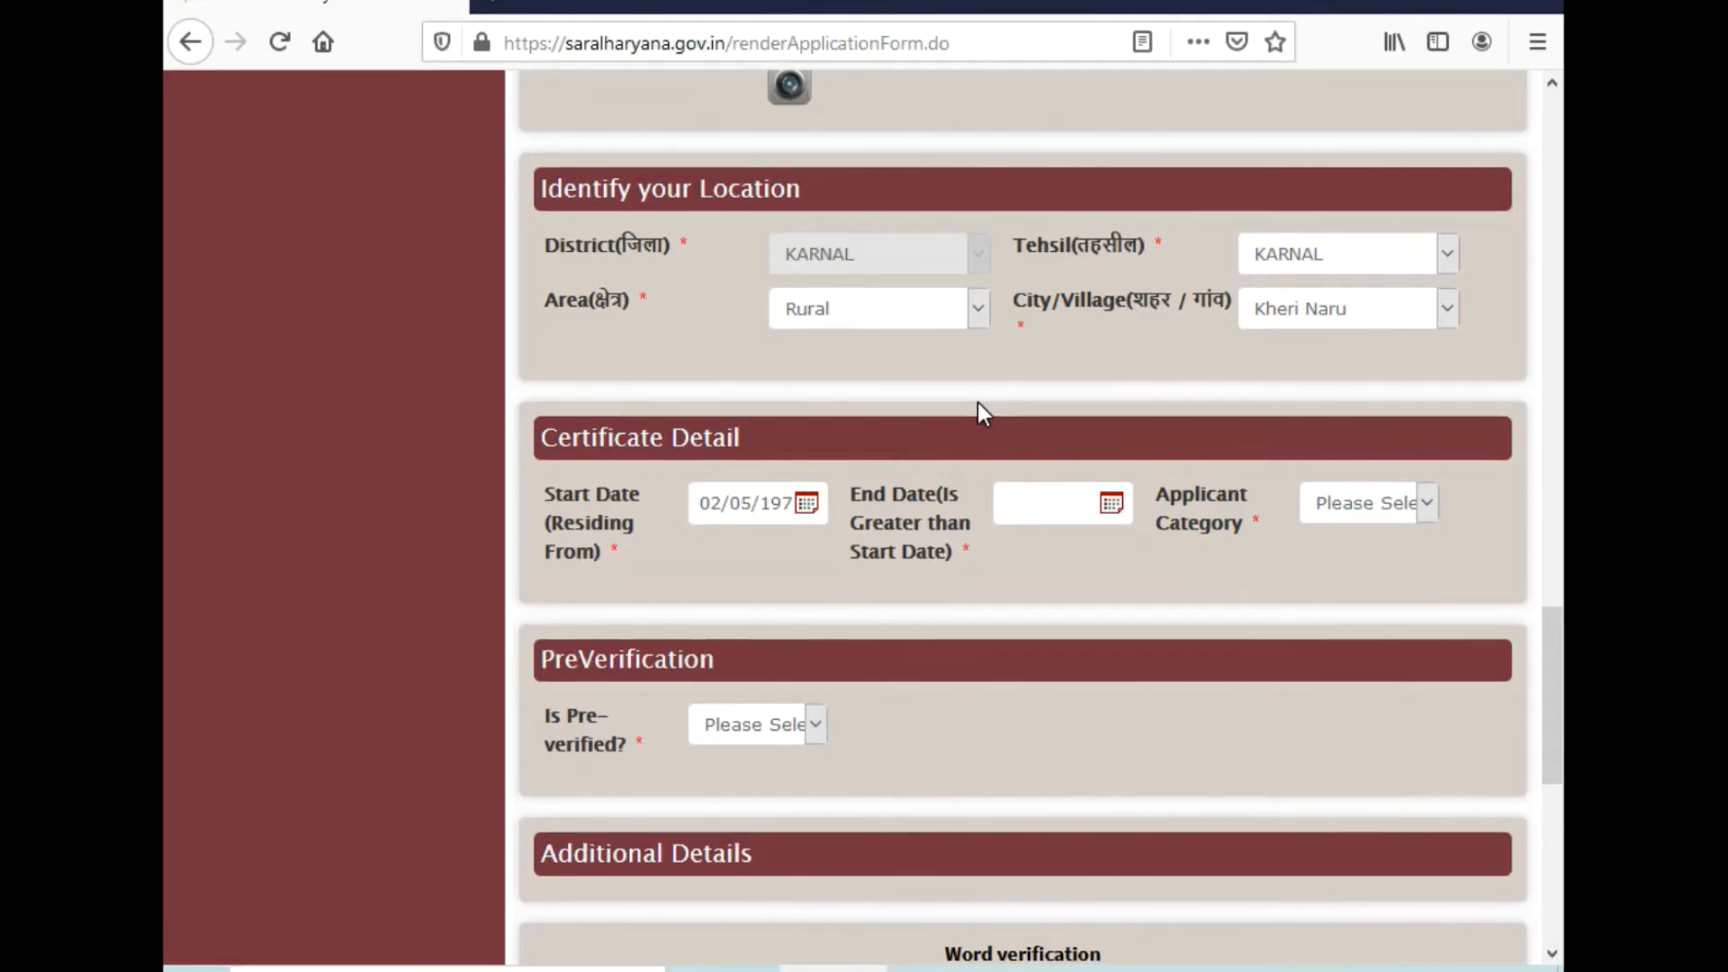
click(1062, 497)
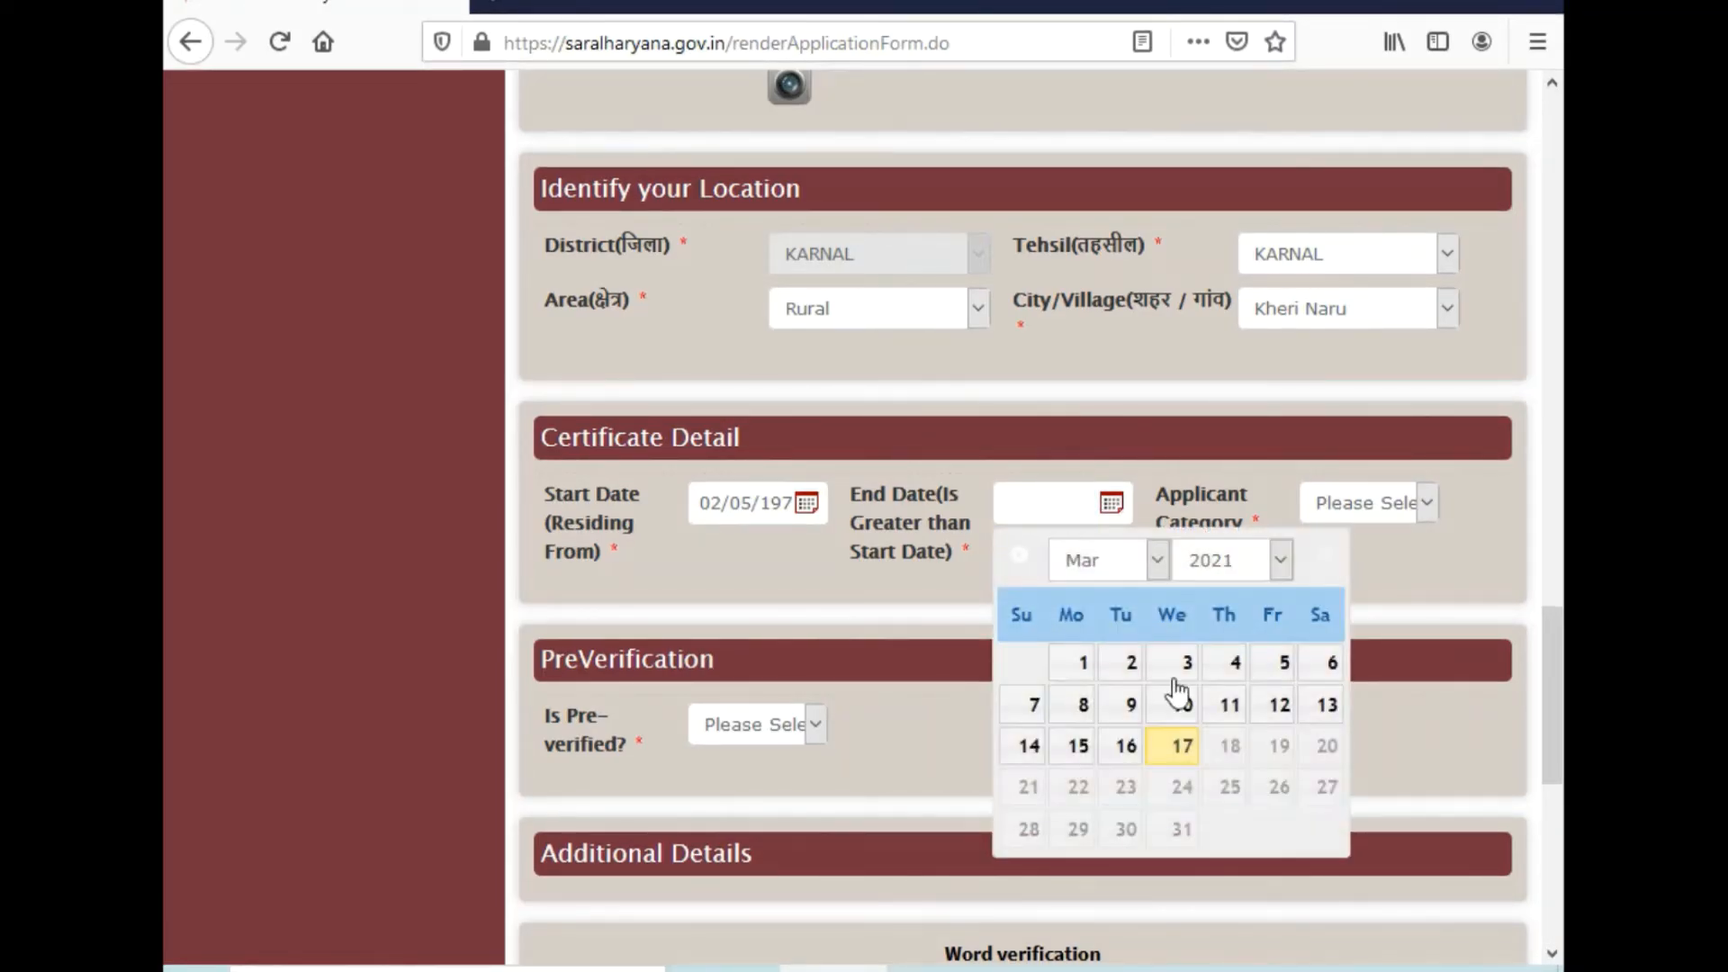
click(1180, 747)
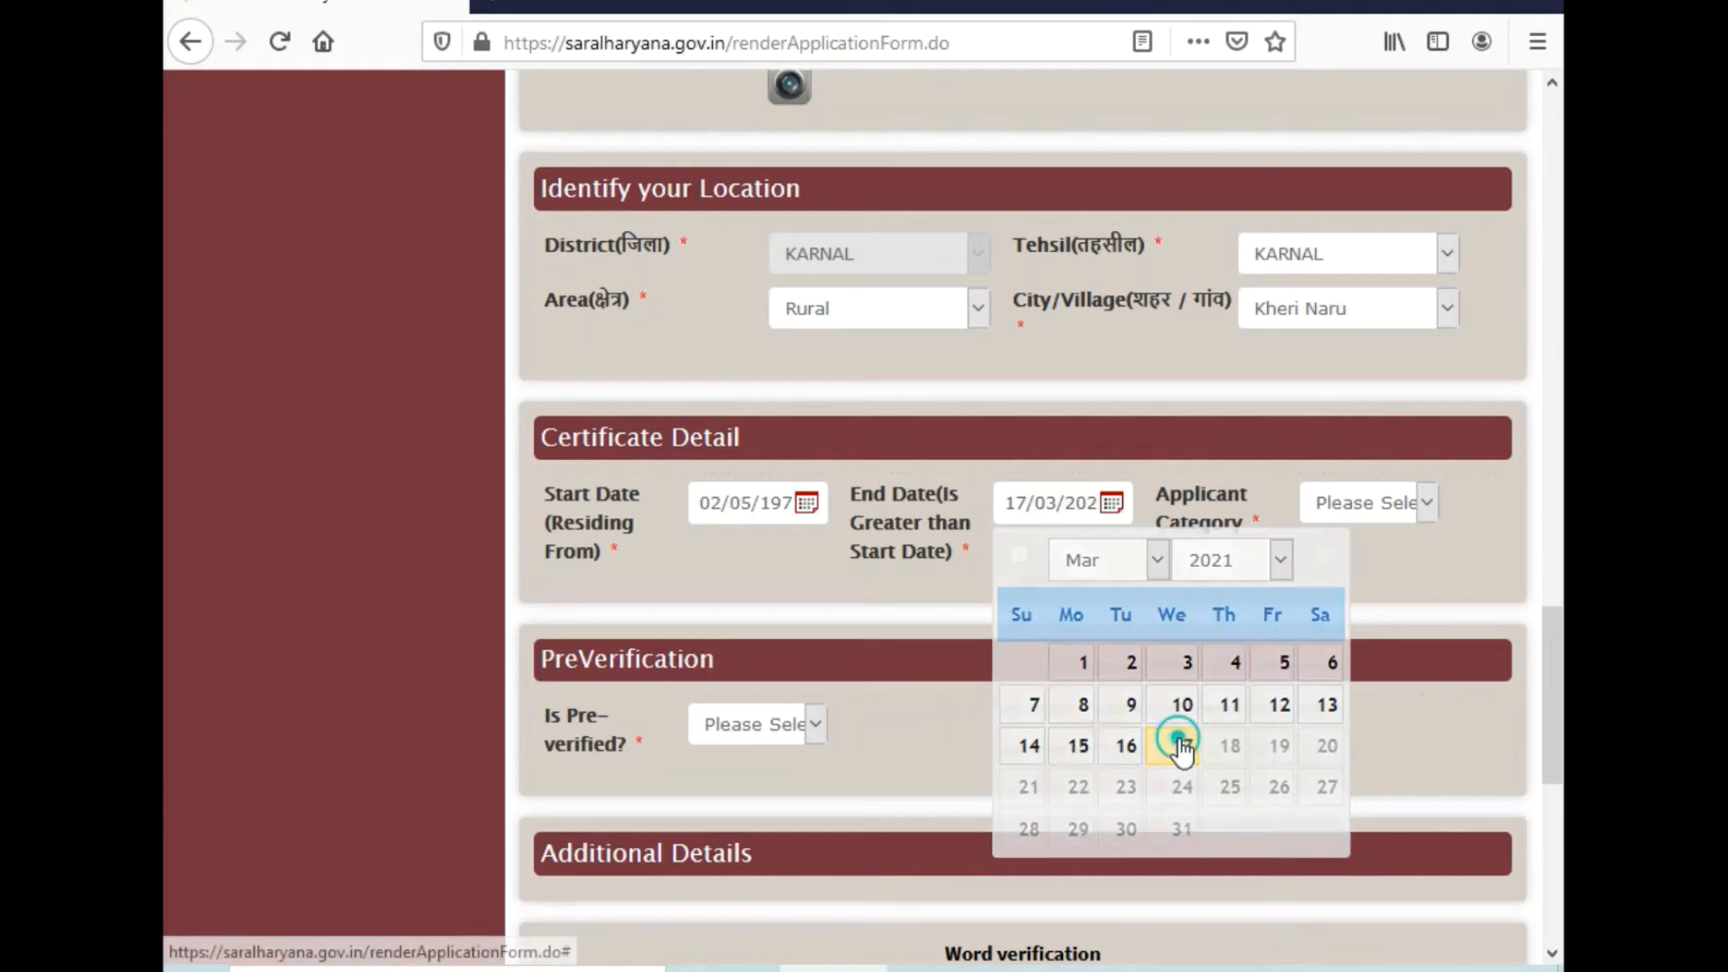
click(1388, 502)
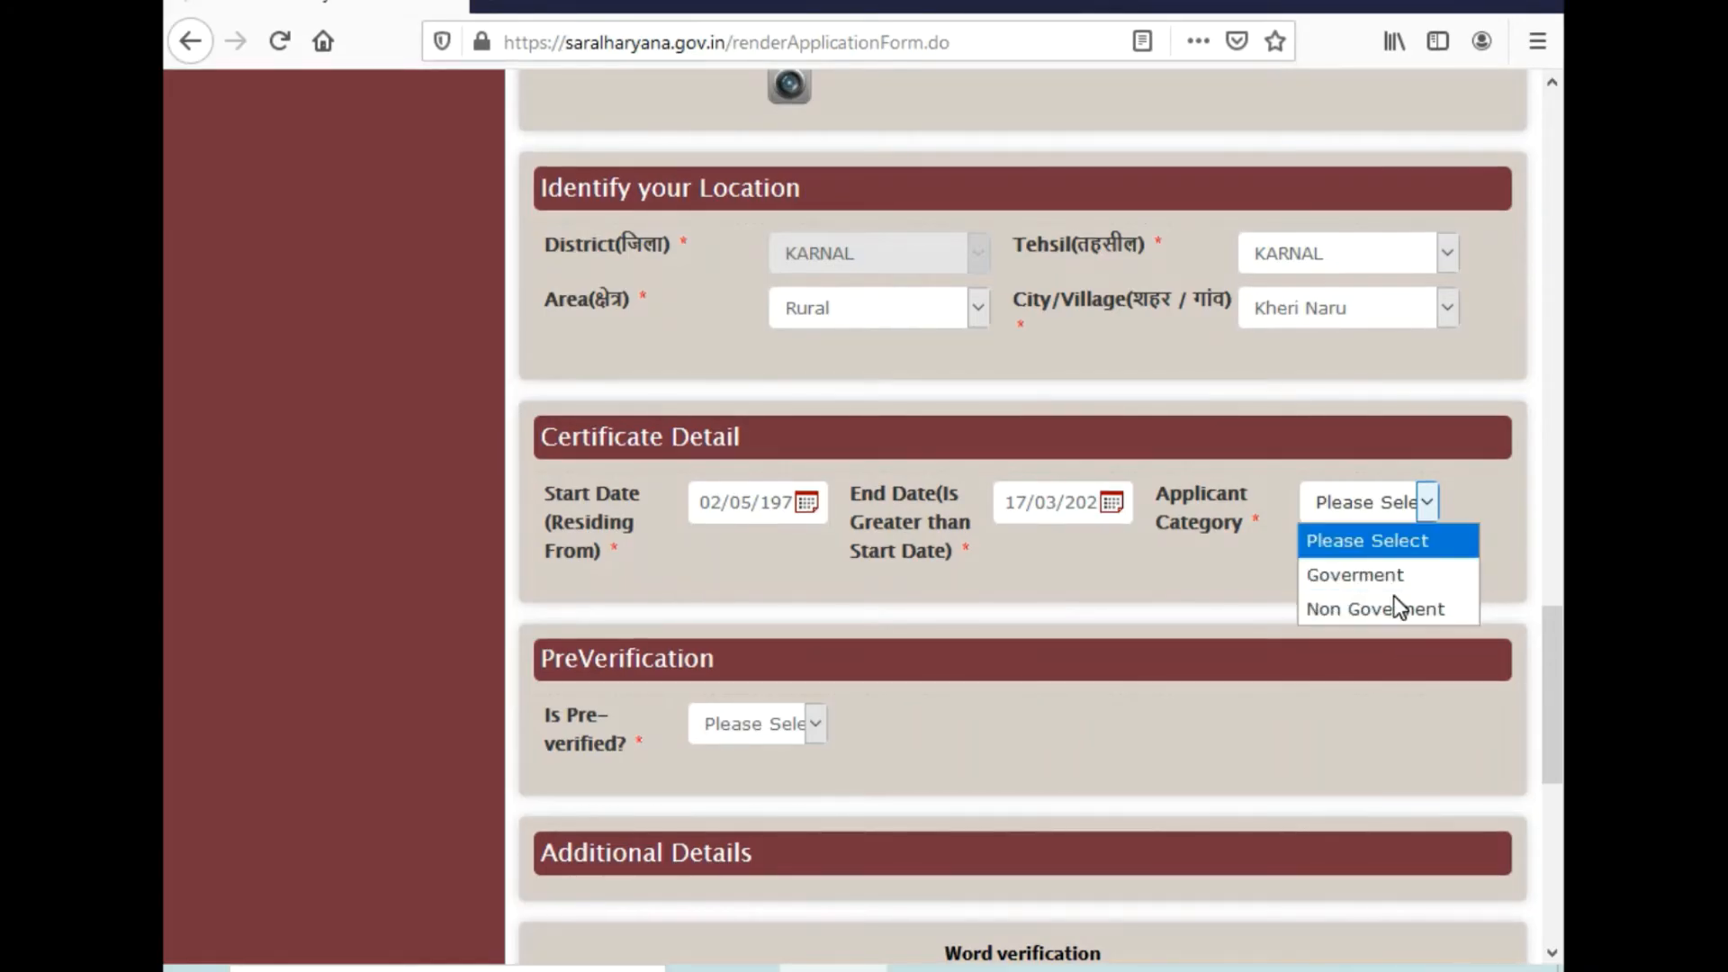
click(1414, 606)
- Mark the application as pre-verified, with the patwari as the pre-verifier
scroll(770, 669, down, 3)
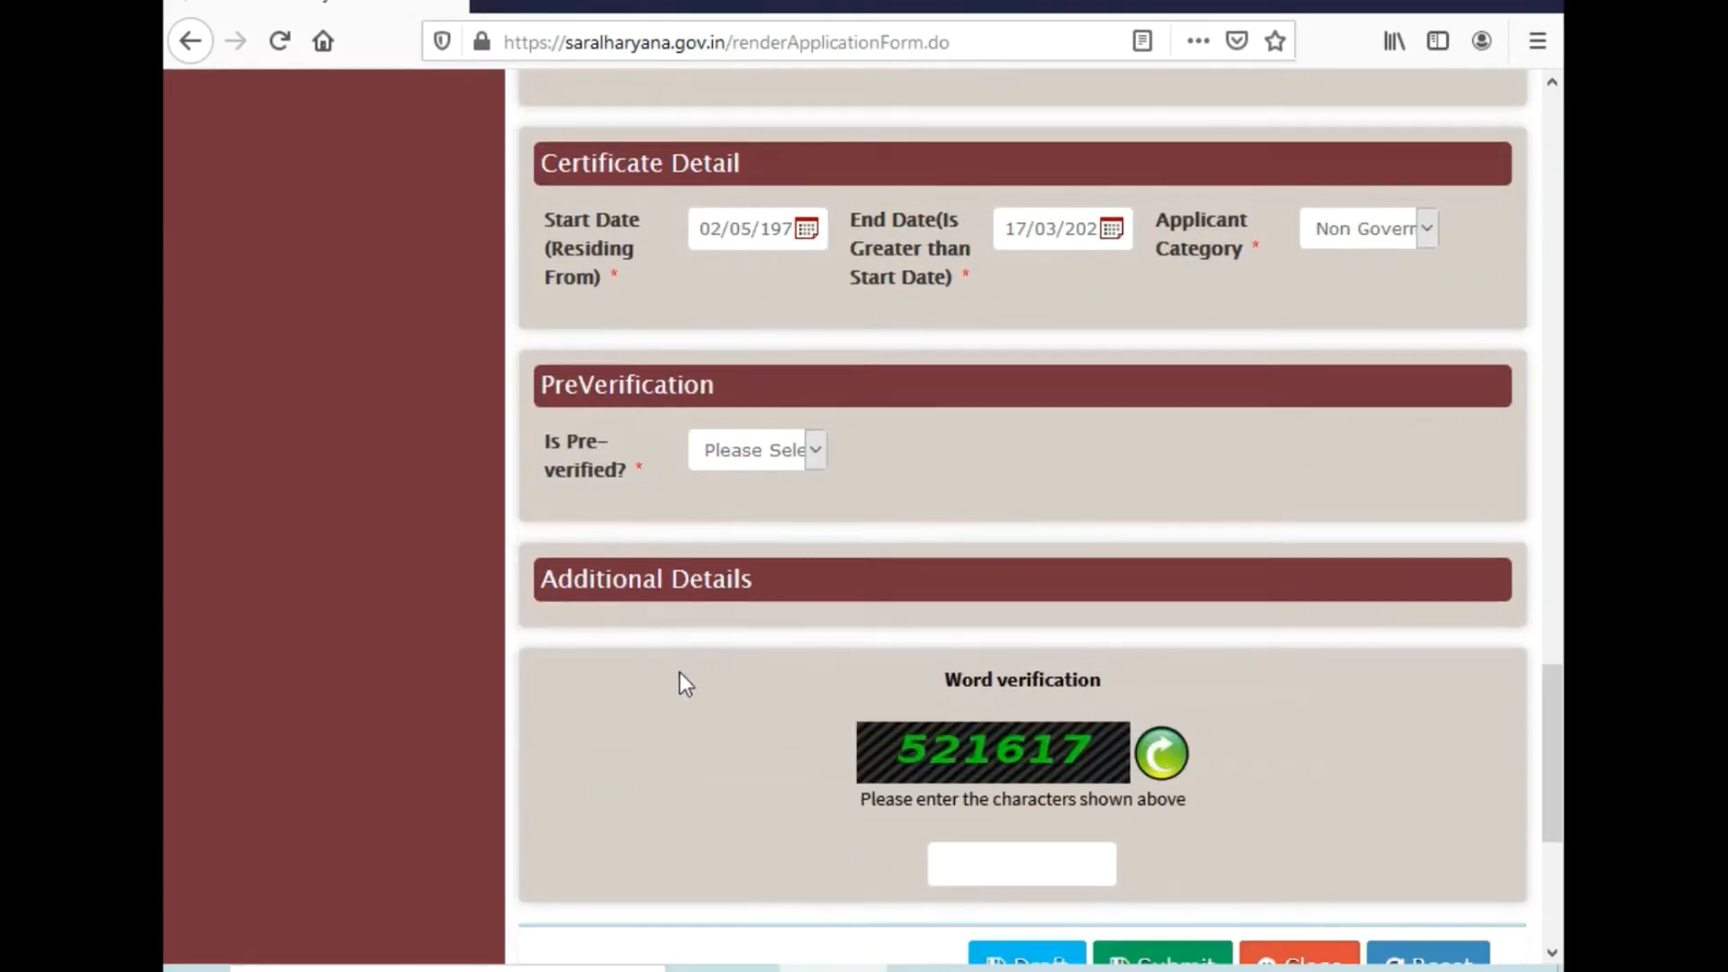
click(771, 445)
click(773, 520)
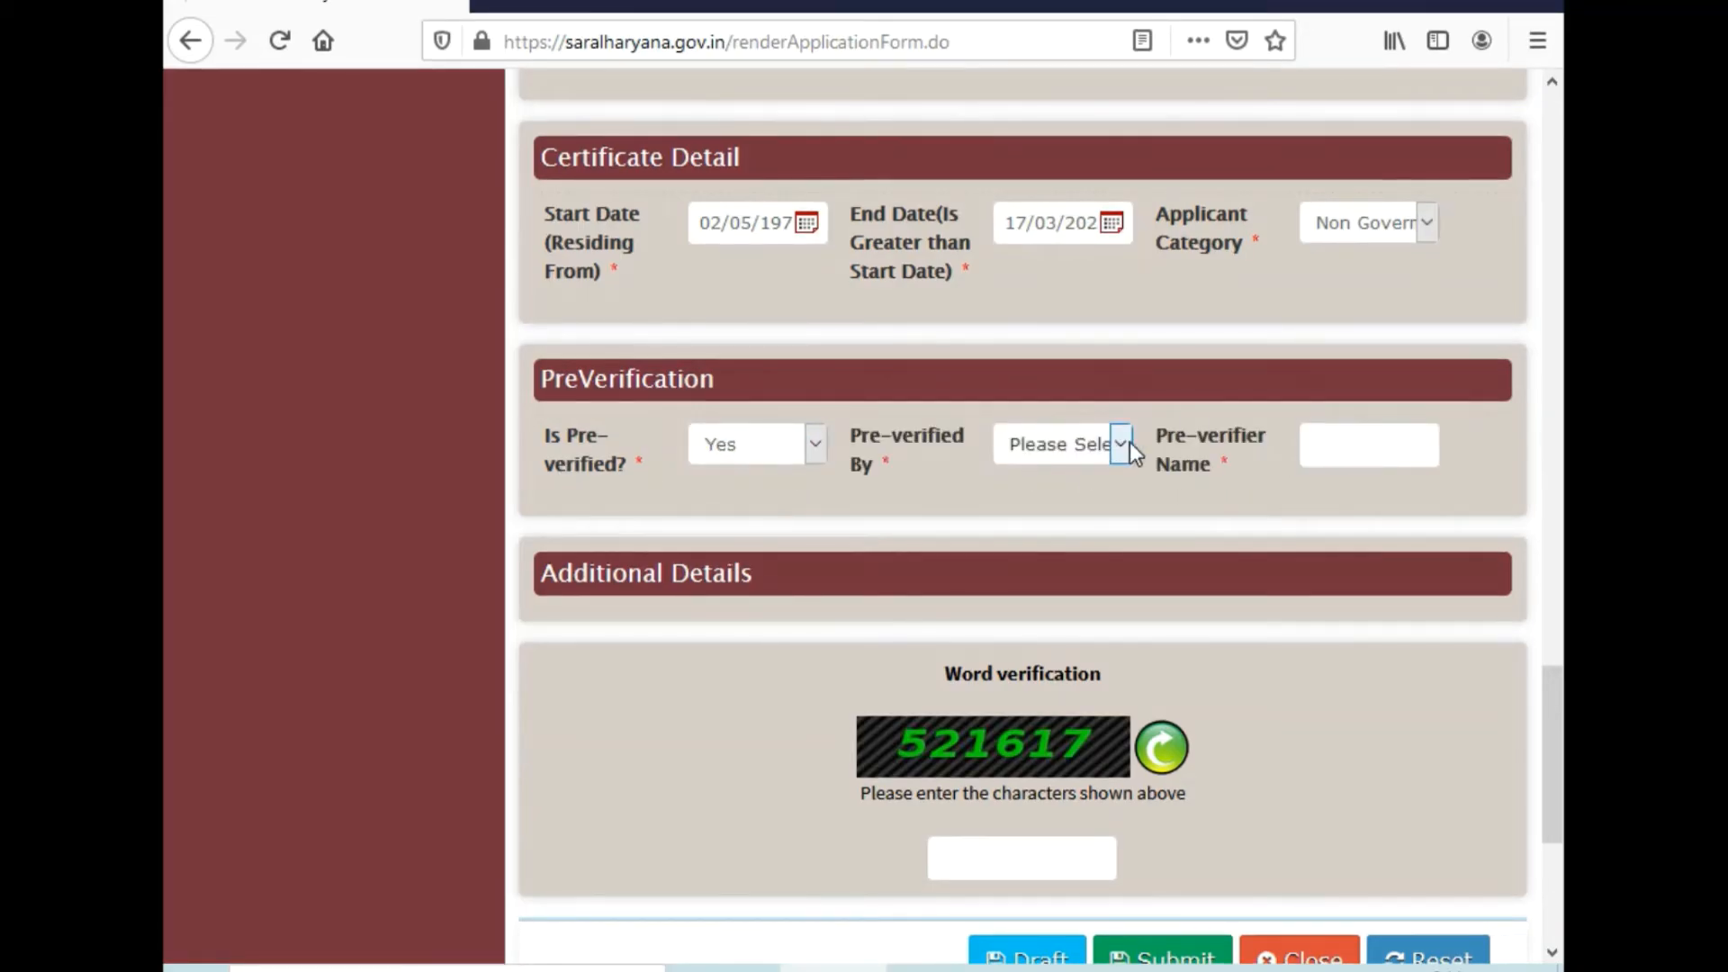
click(1129, 441)
scroll(1238, 585, down, 10)
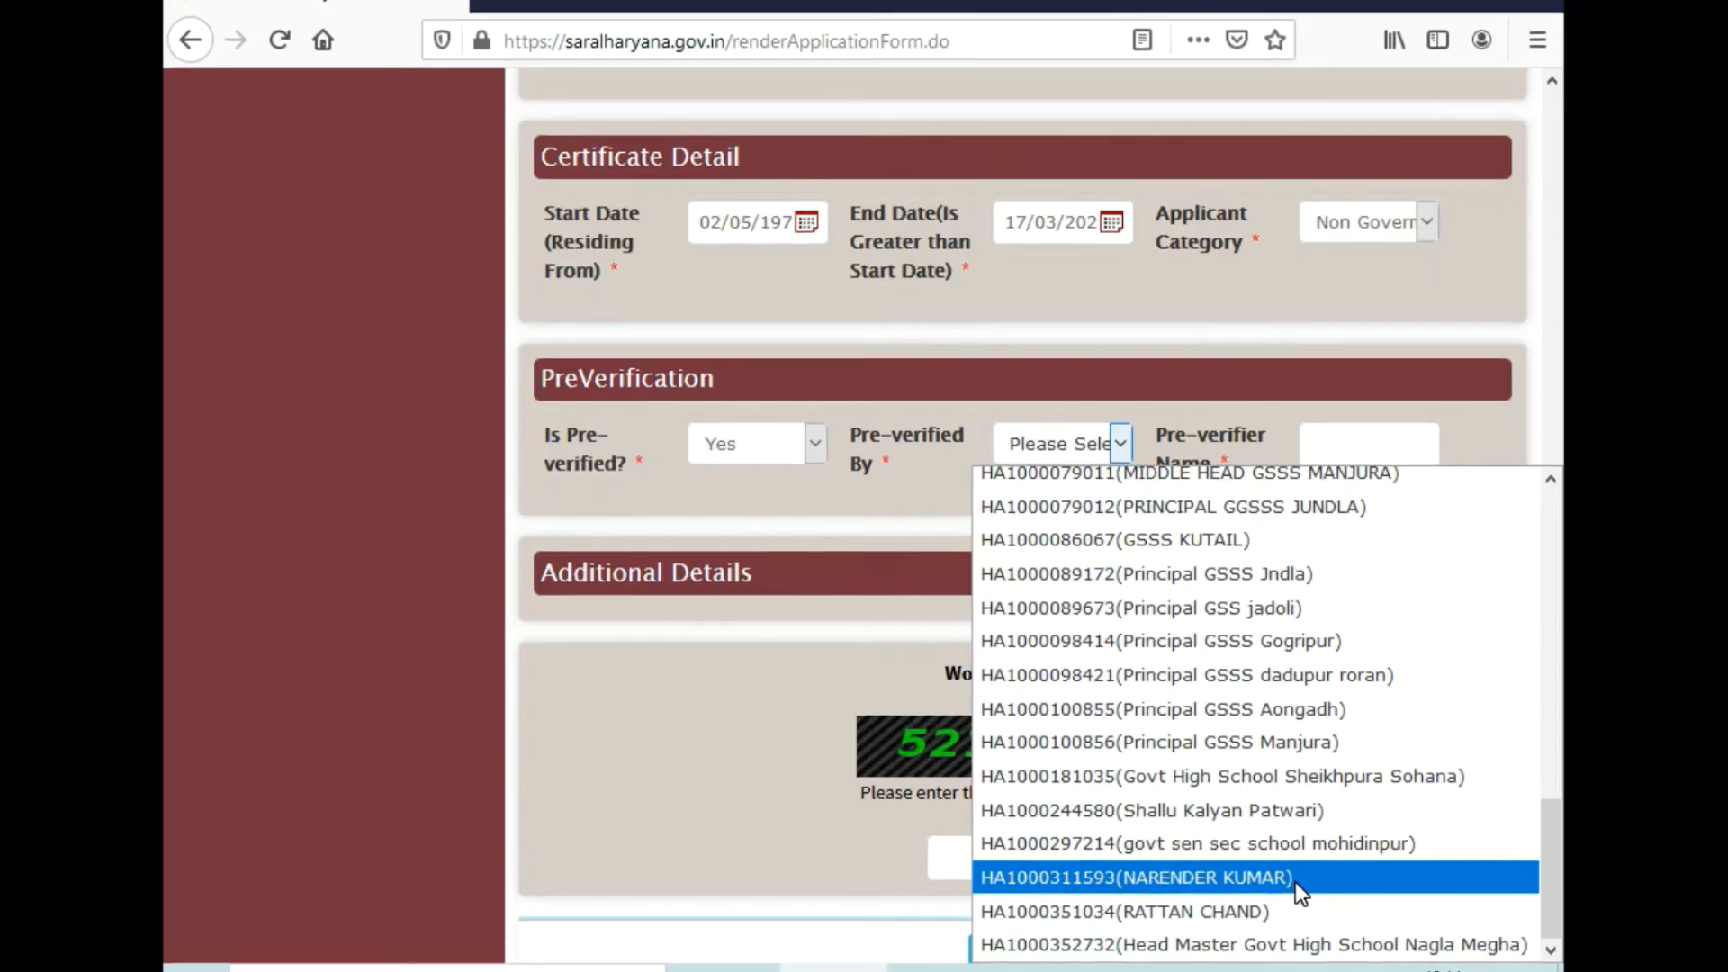
click(1272, 808)
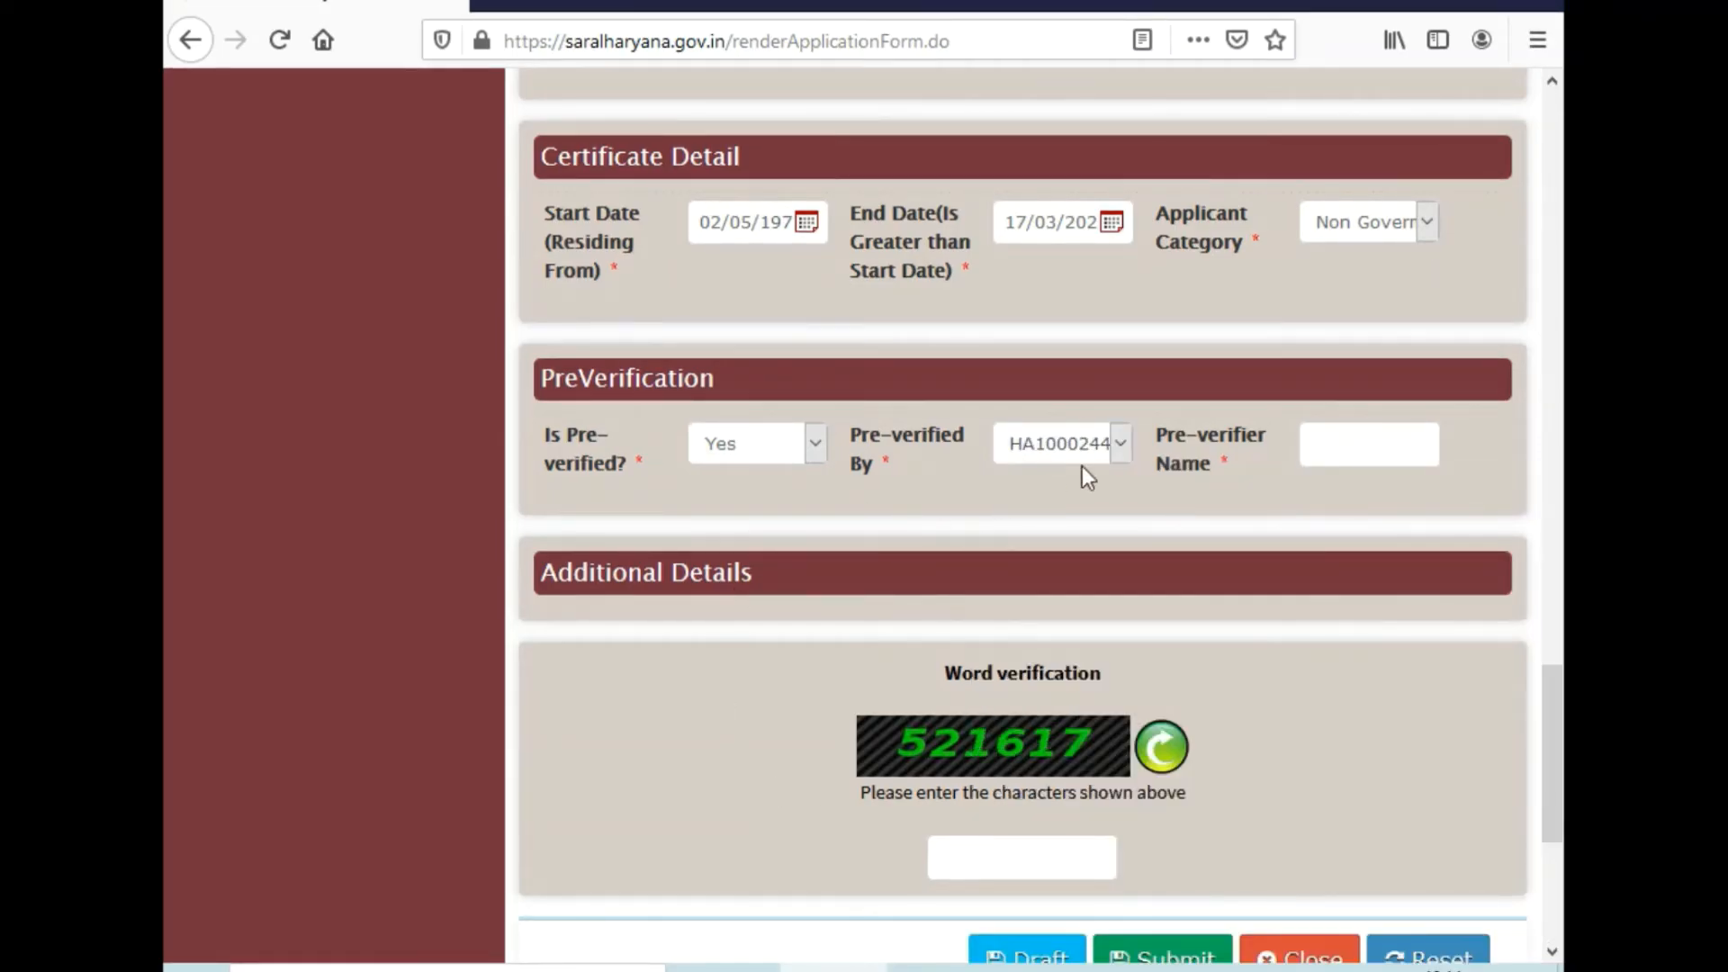
click(1116, 446)
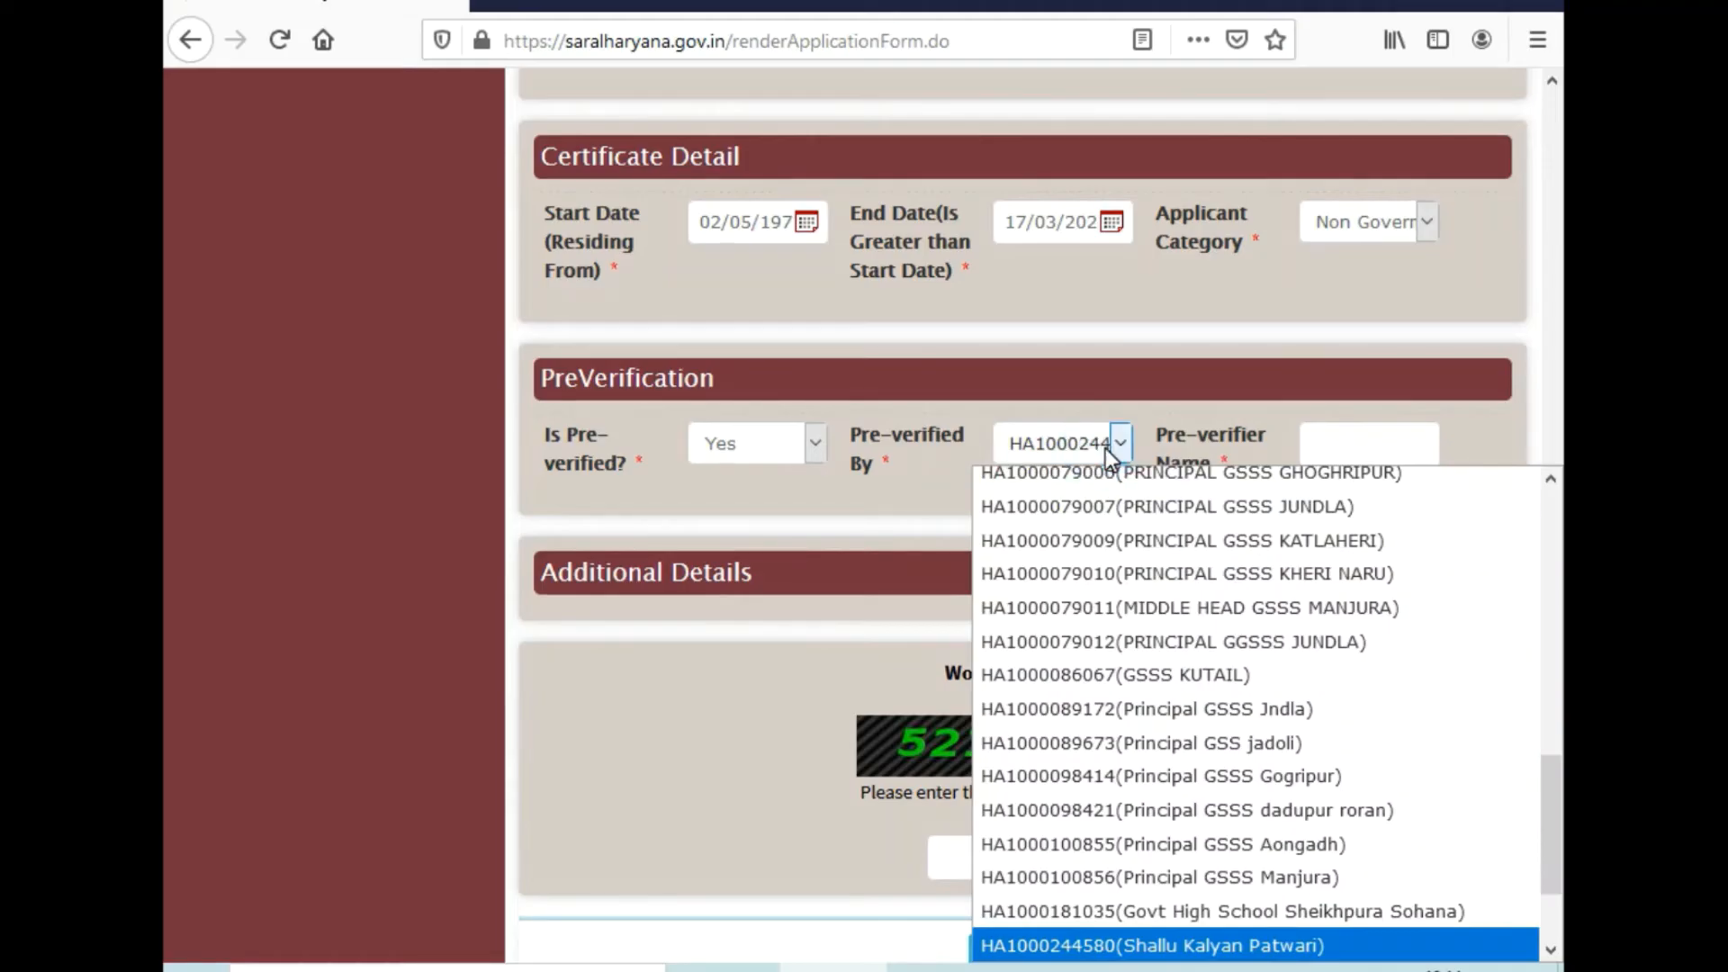
click(1117, 446)
- Fill in the pre-verifier name and the word-verification characters, then submit the form
click(1391, 463)
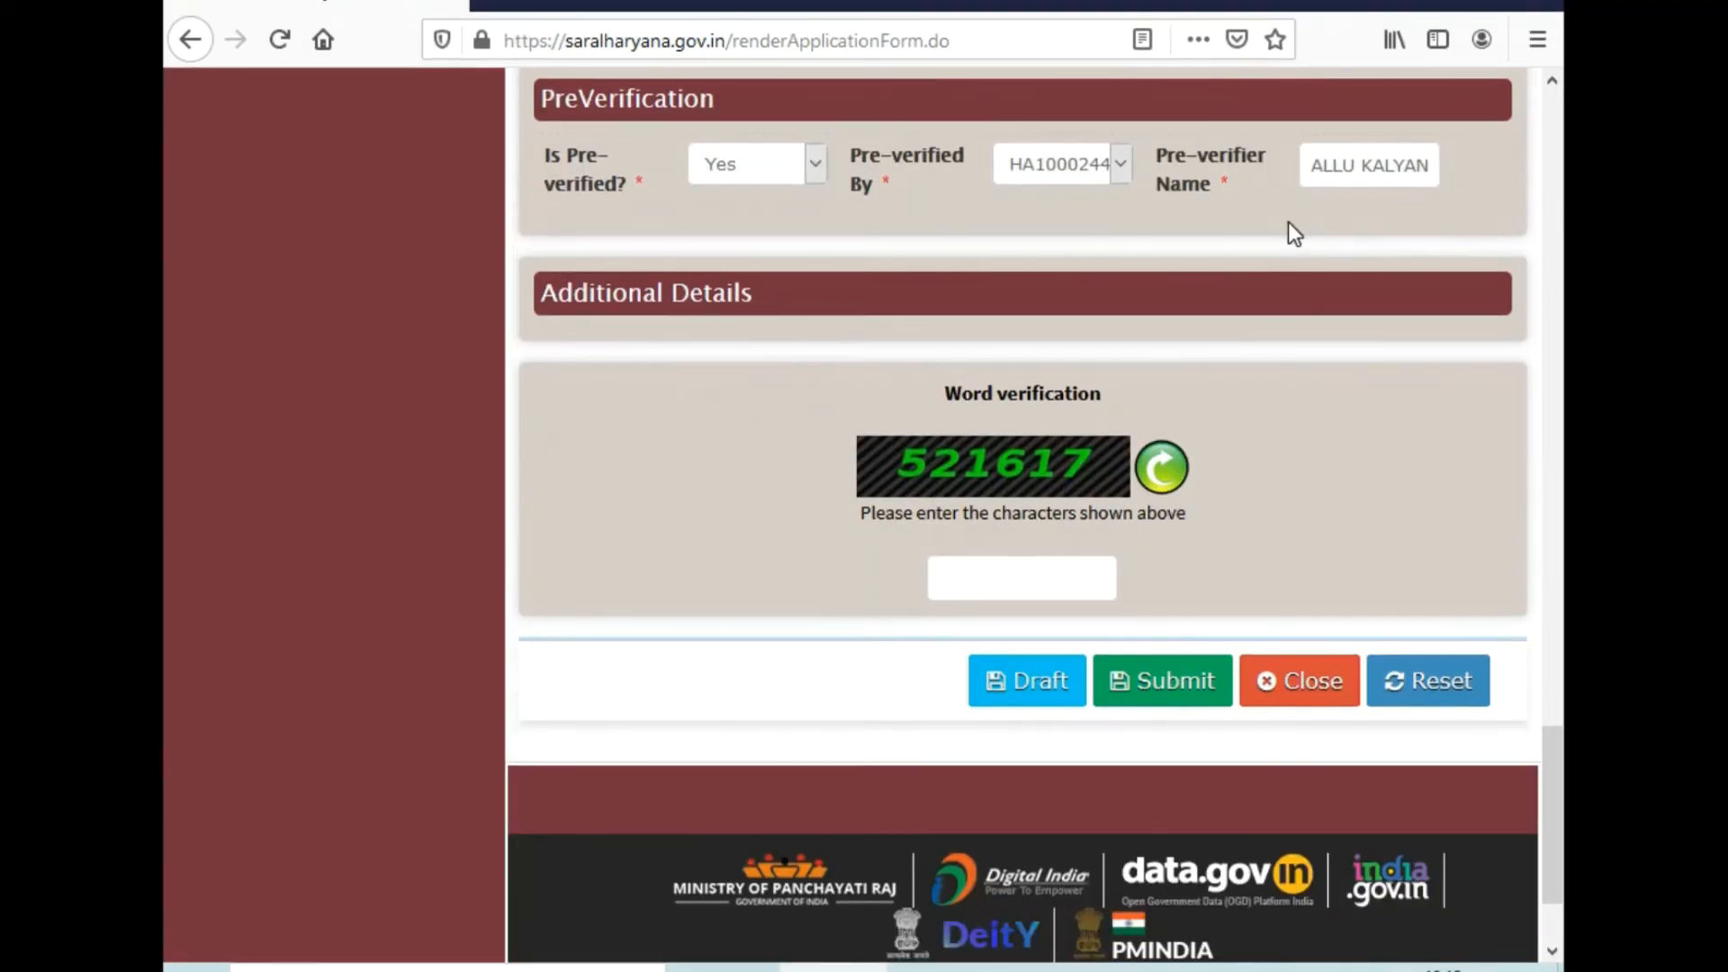
click(1028, 578)
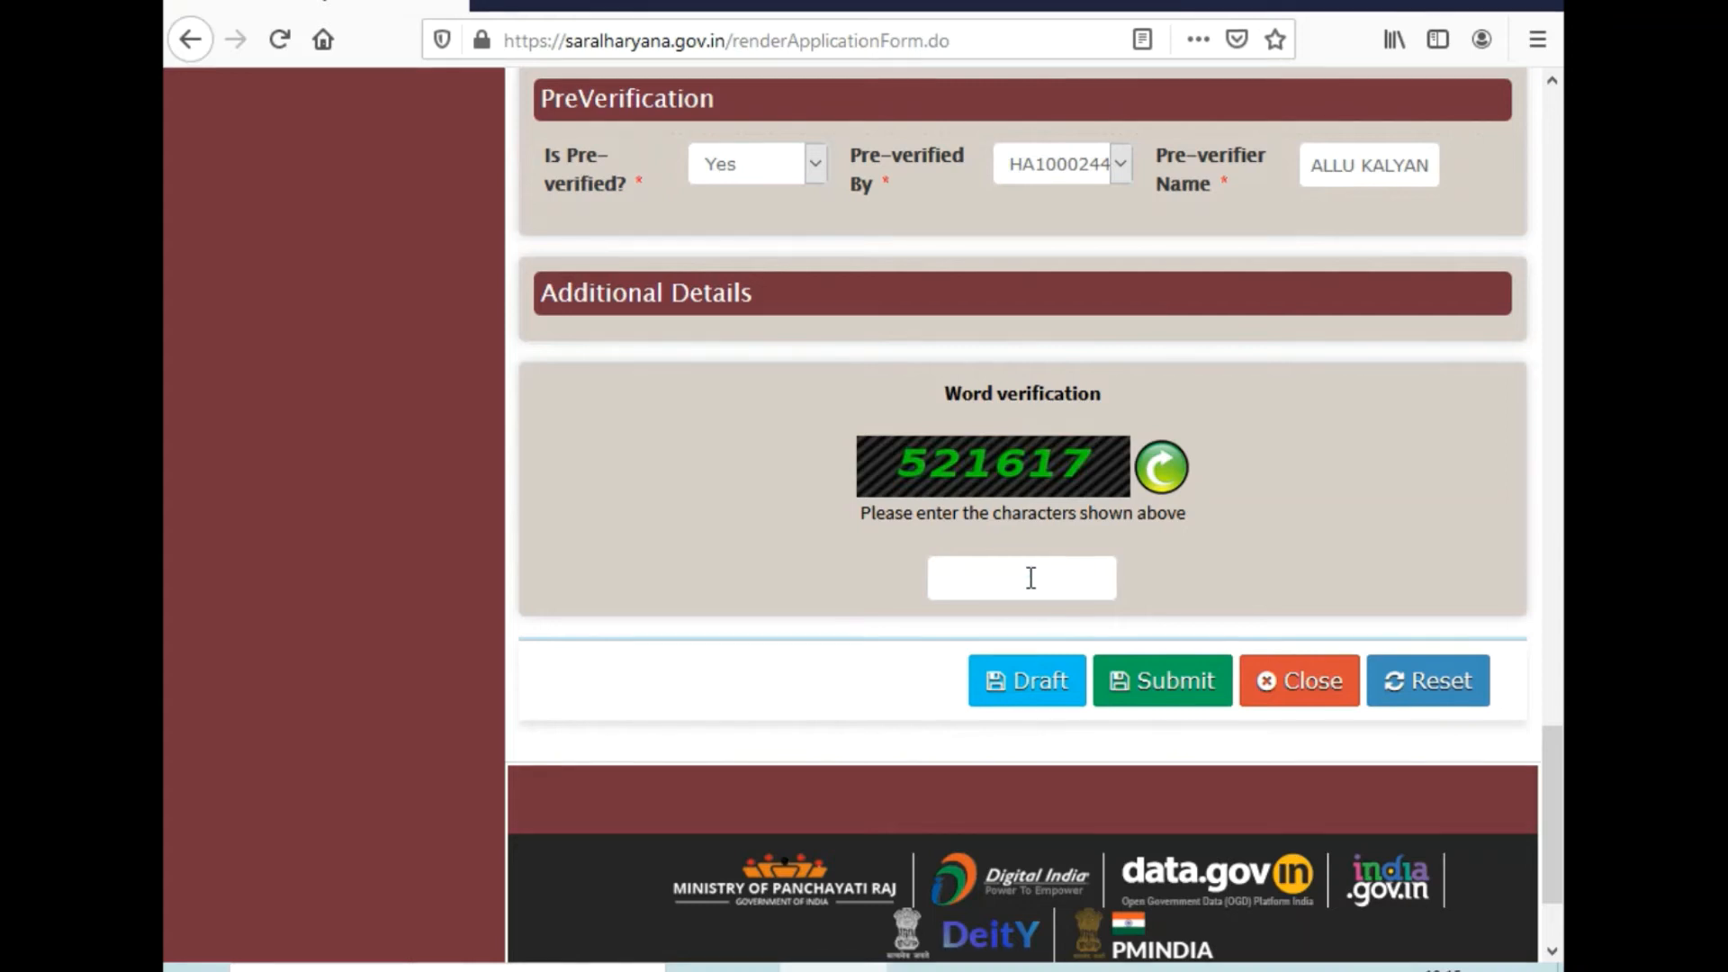
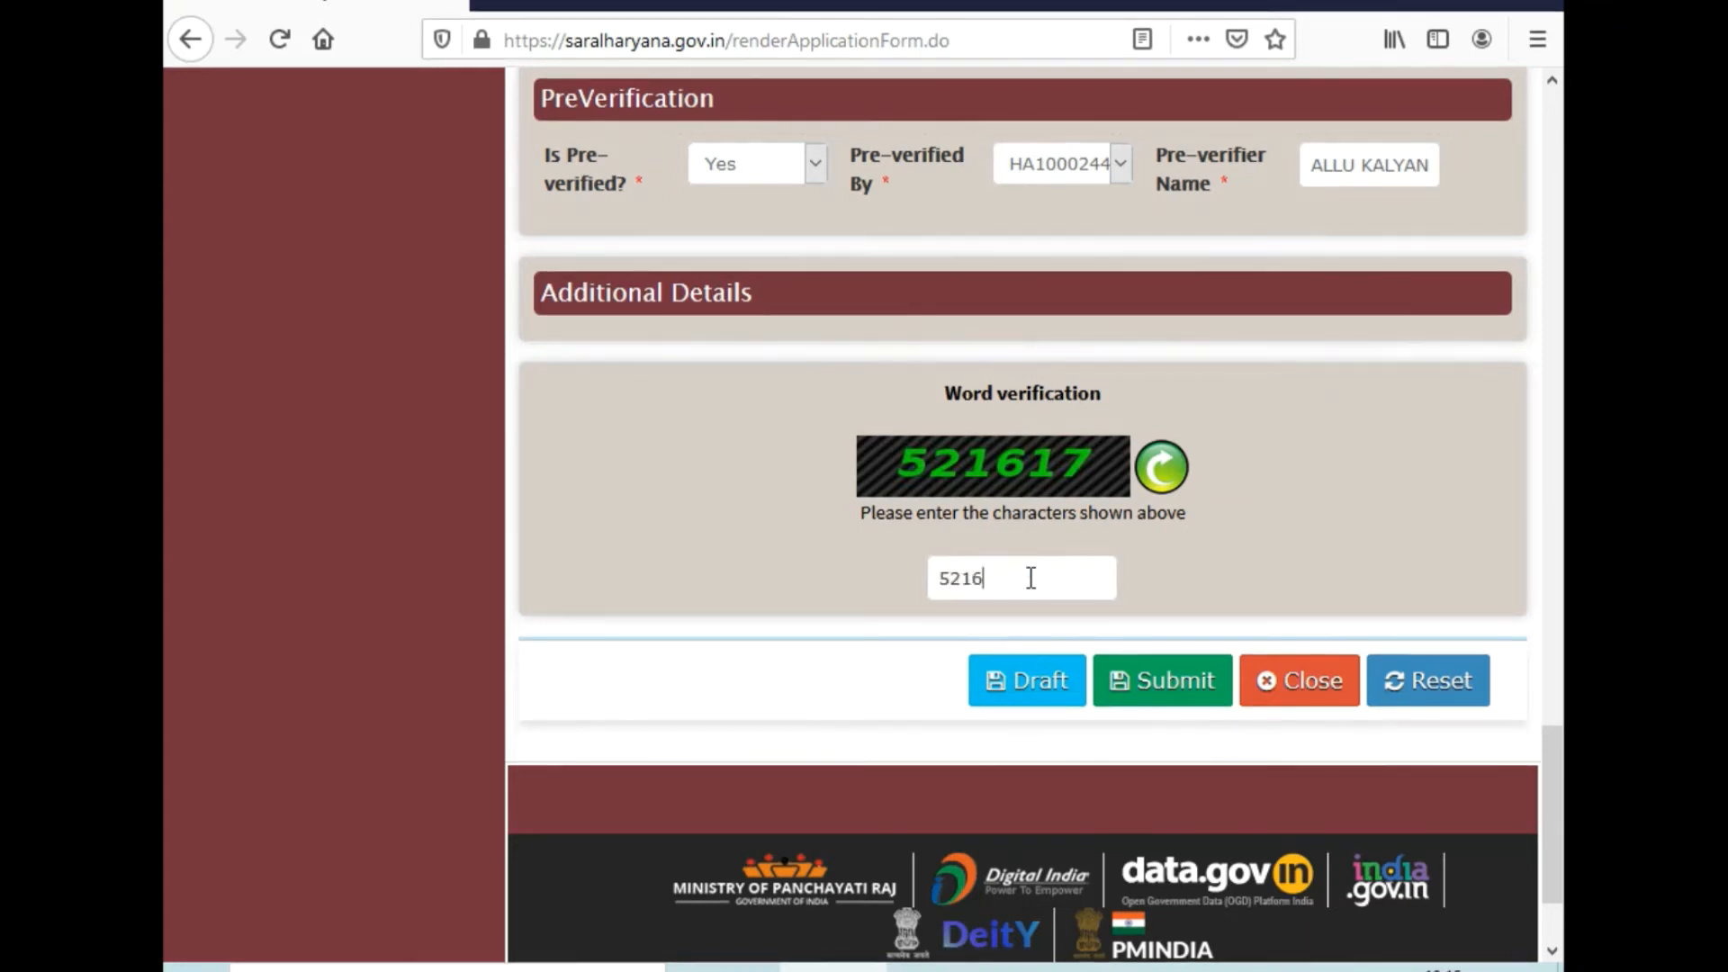
click(1150, 677)
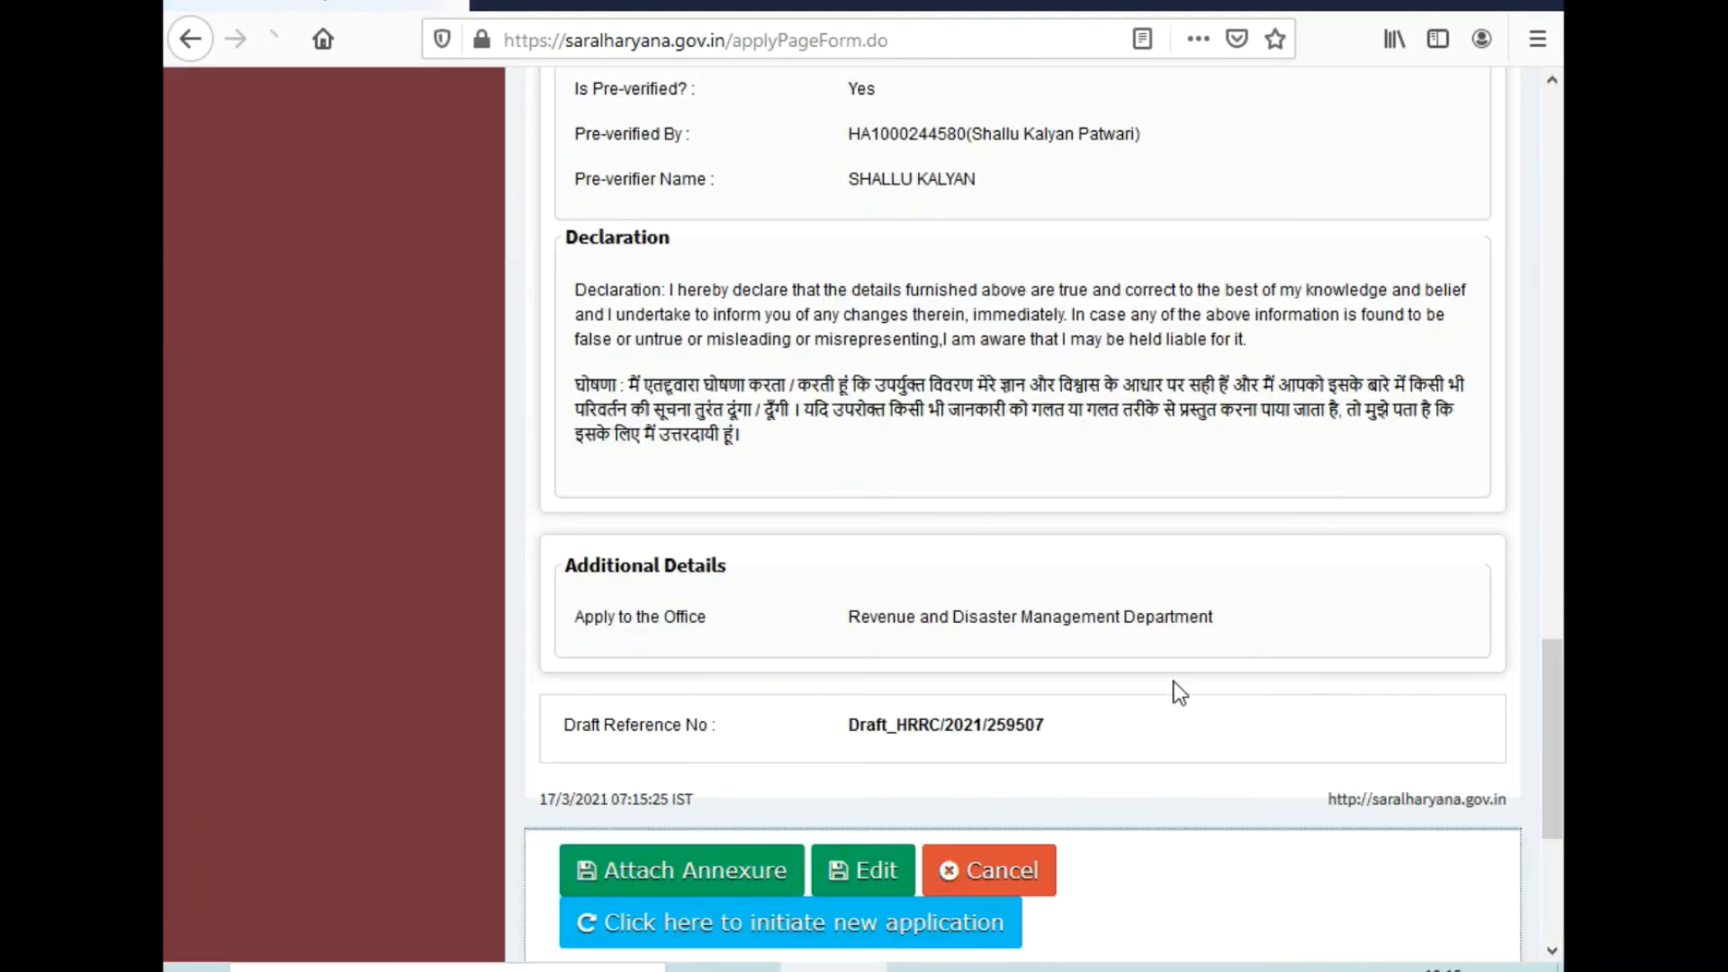
- Review the draft application summary and continue to Attach Annexure
scroll(1087, 597, up, 15)
scroll(1090, 587, up, 6)
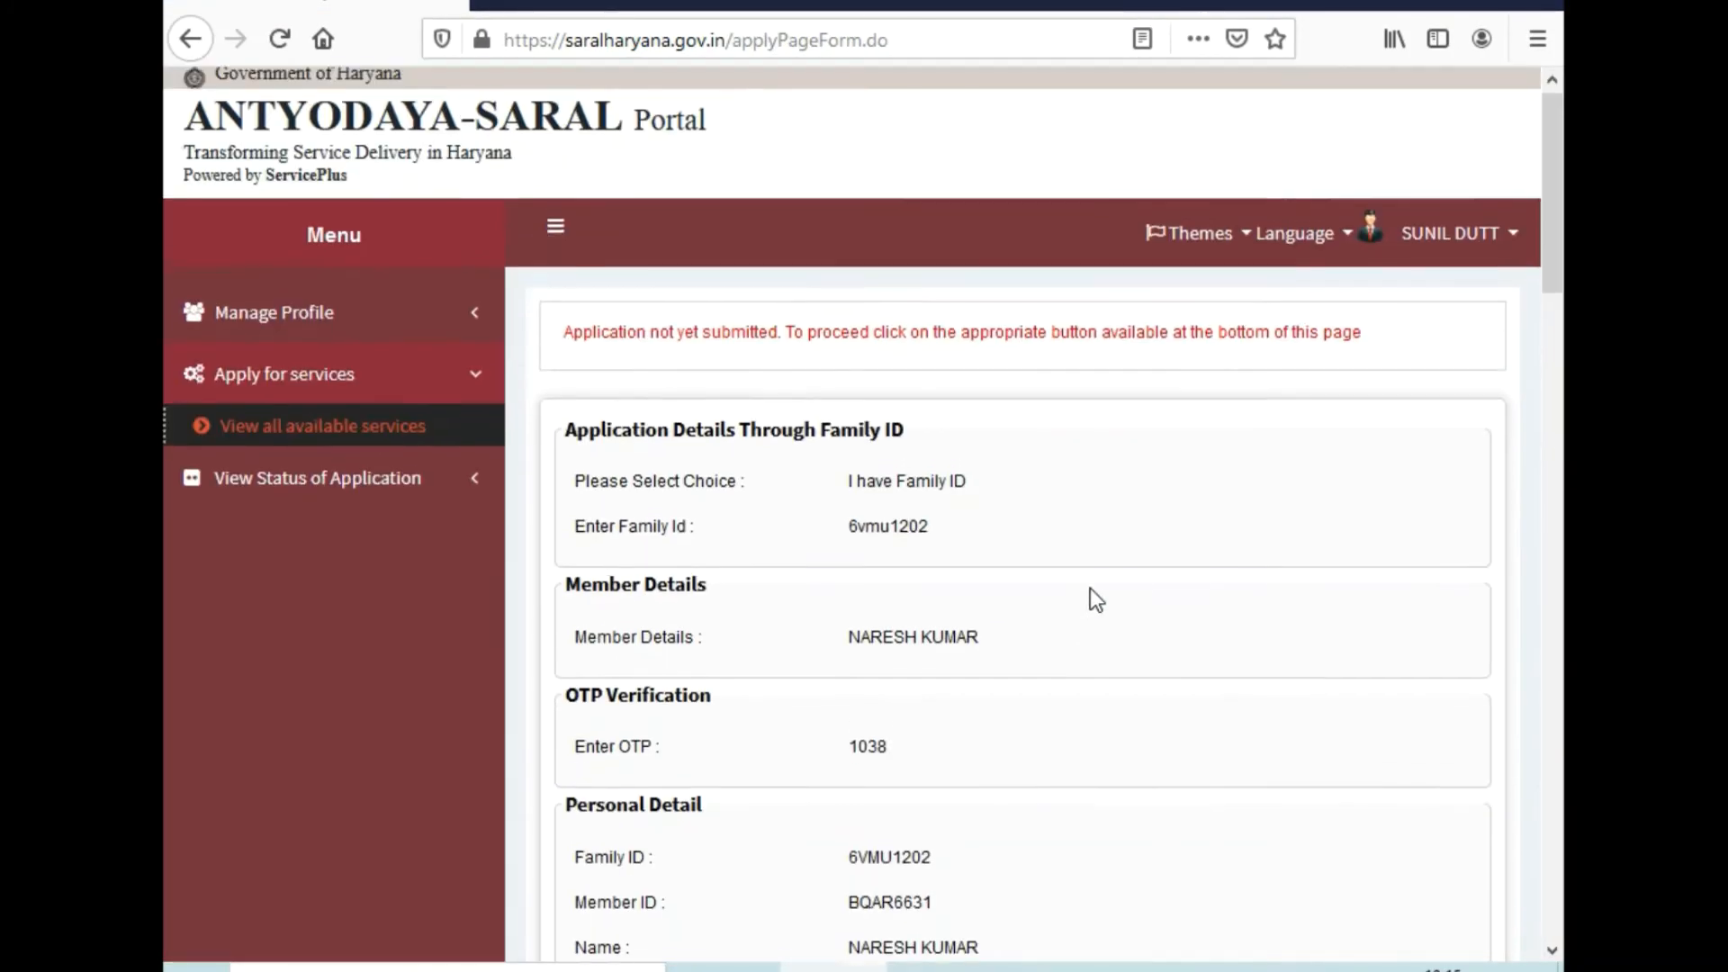
scroll(1091, 586, down, 20)
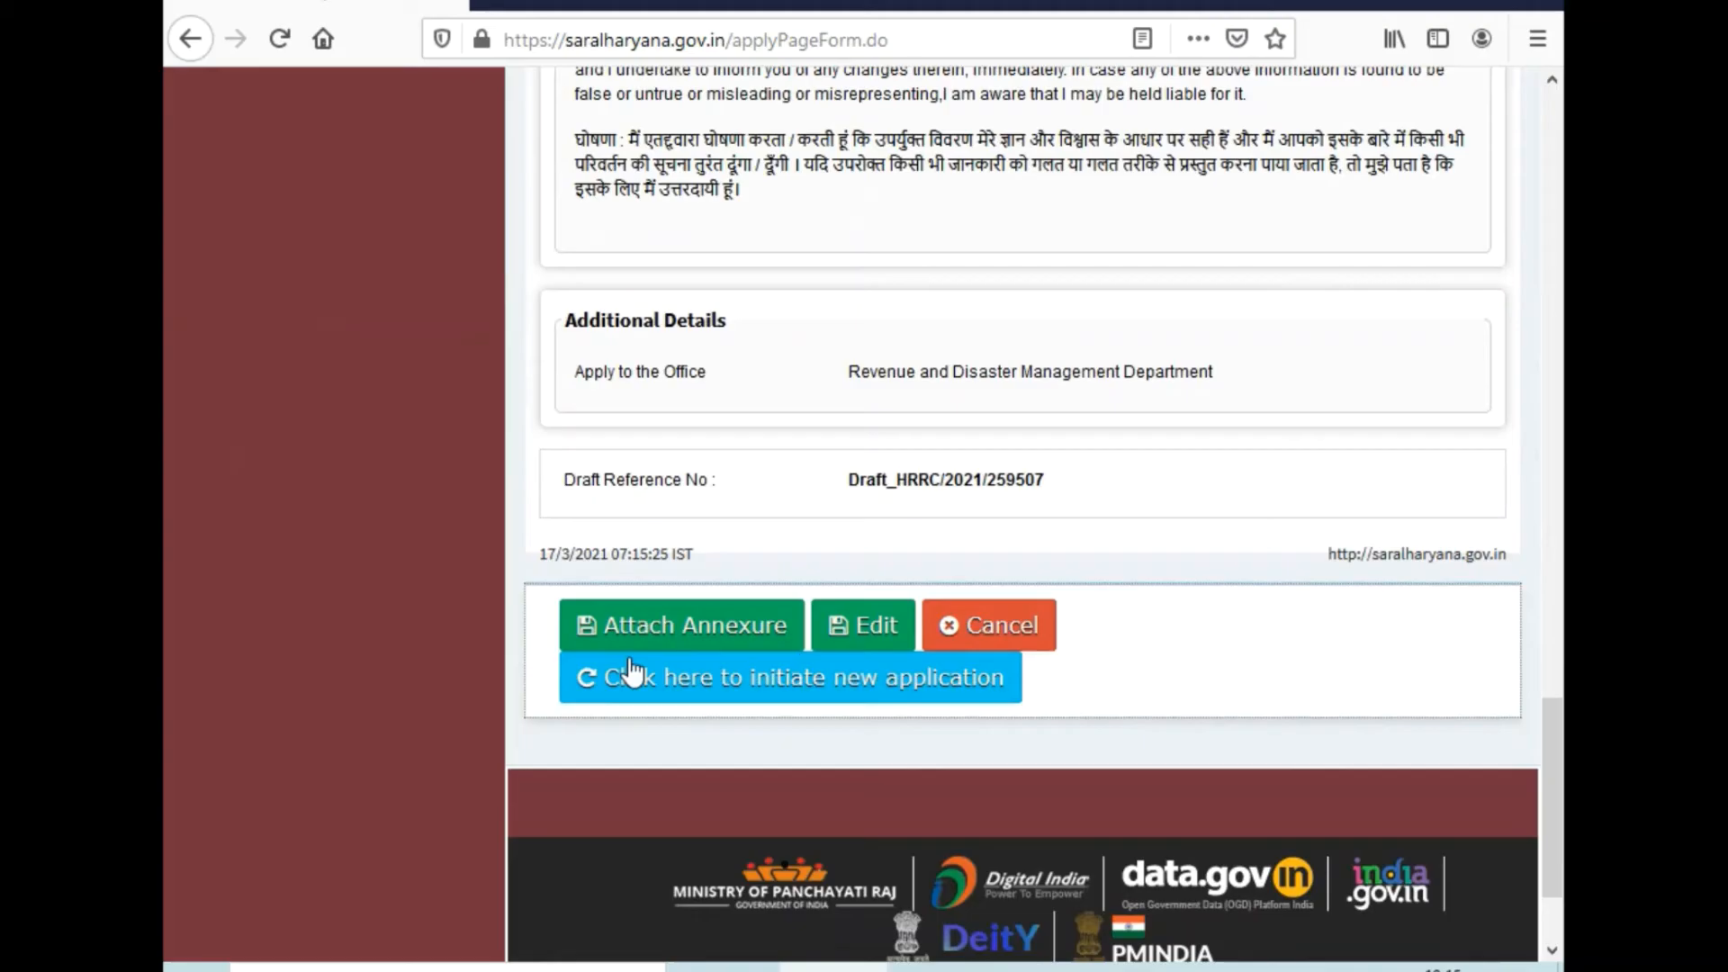
click(693, 623)
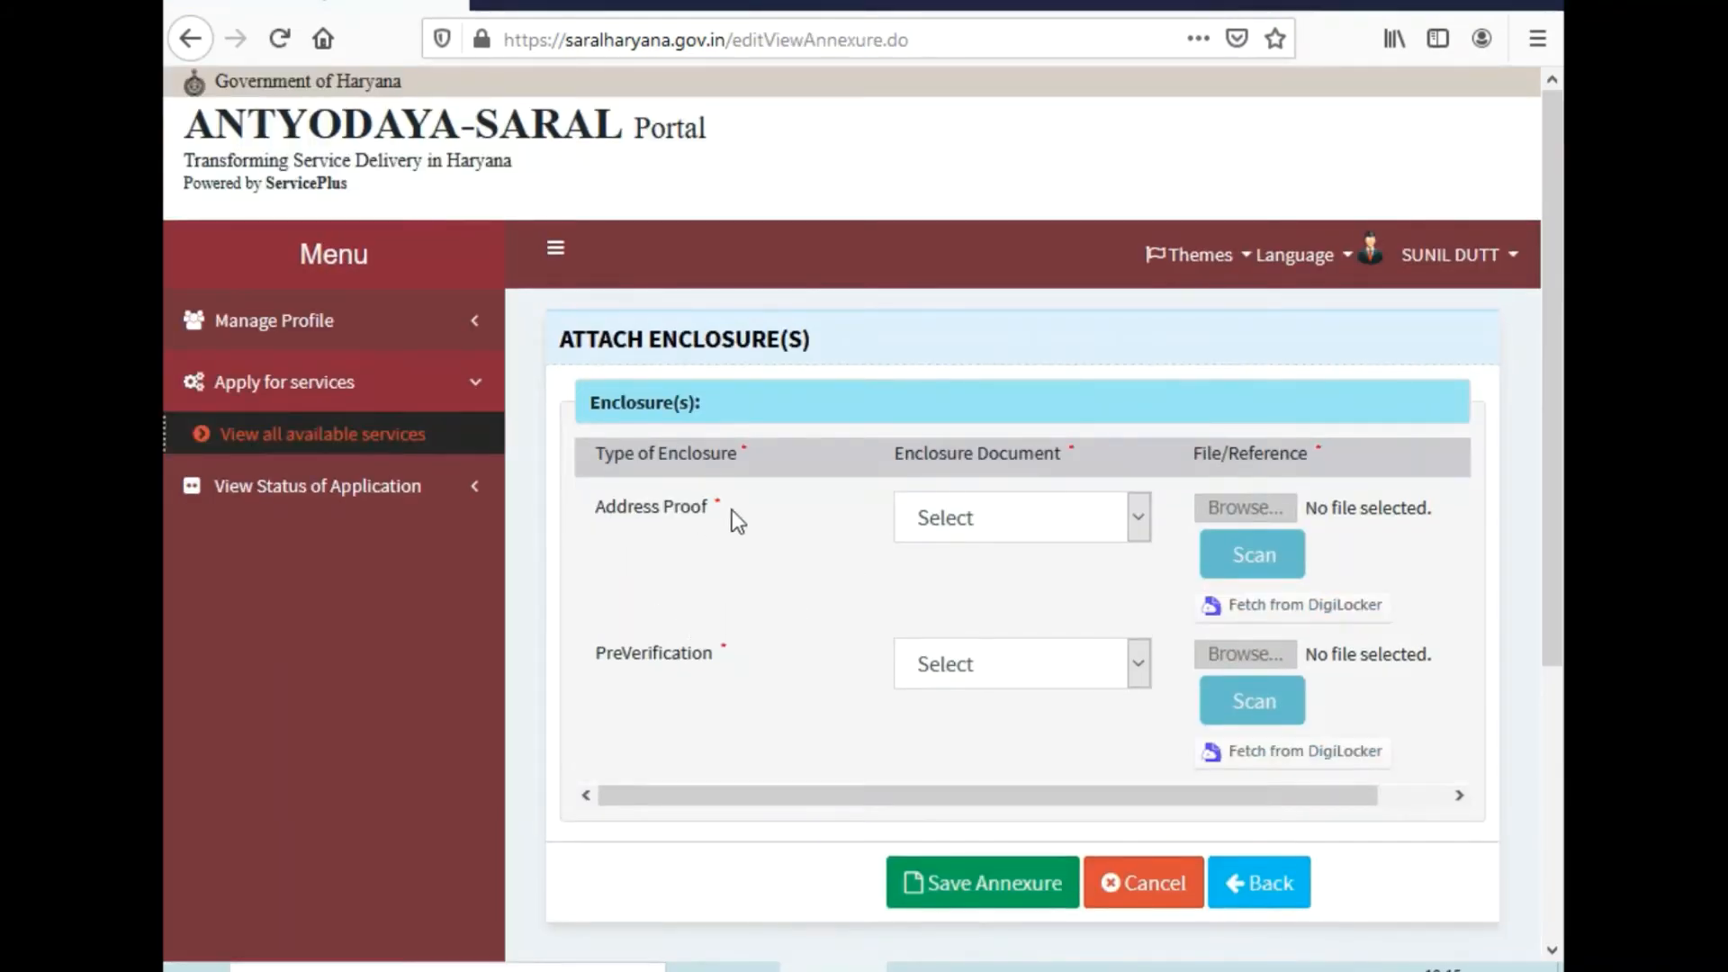
- Choose Ration Card as the Address Proof document type
click(1020, 516)
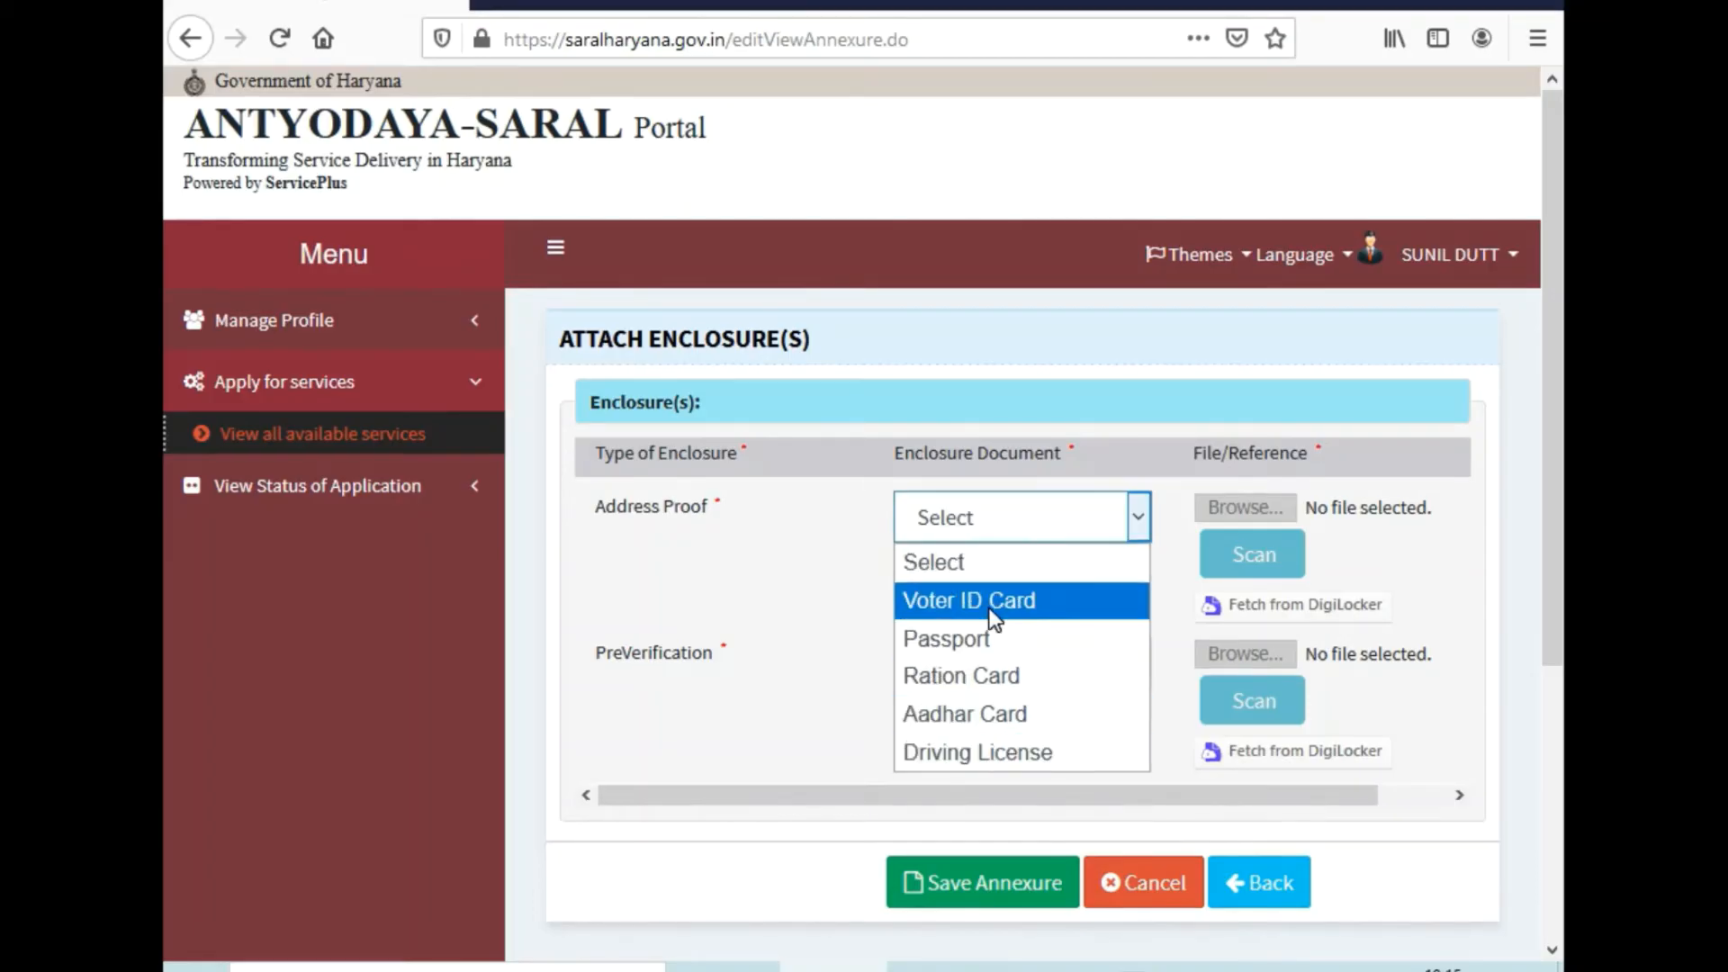
click(1012, 713)
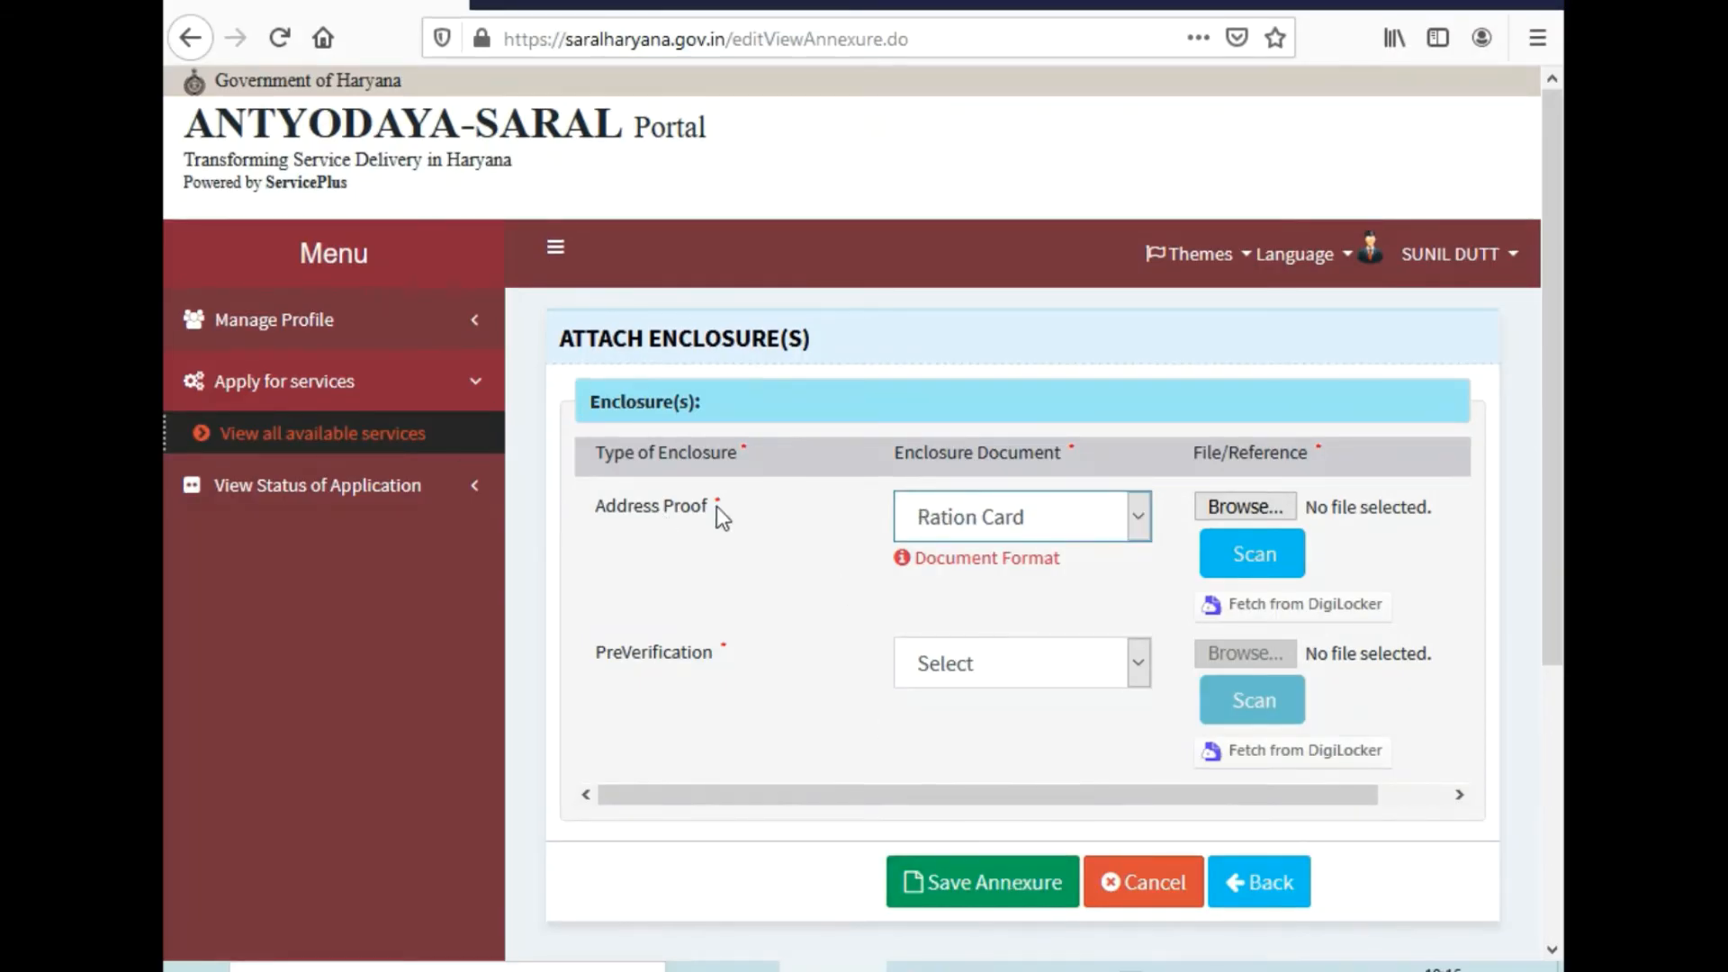
click(1141, 519)
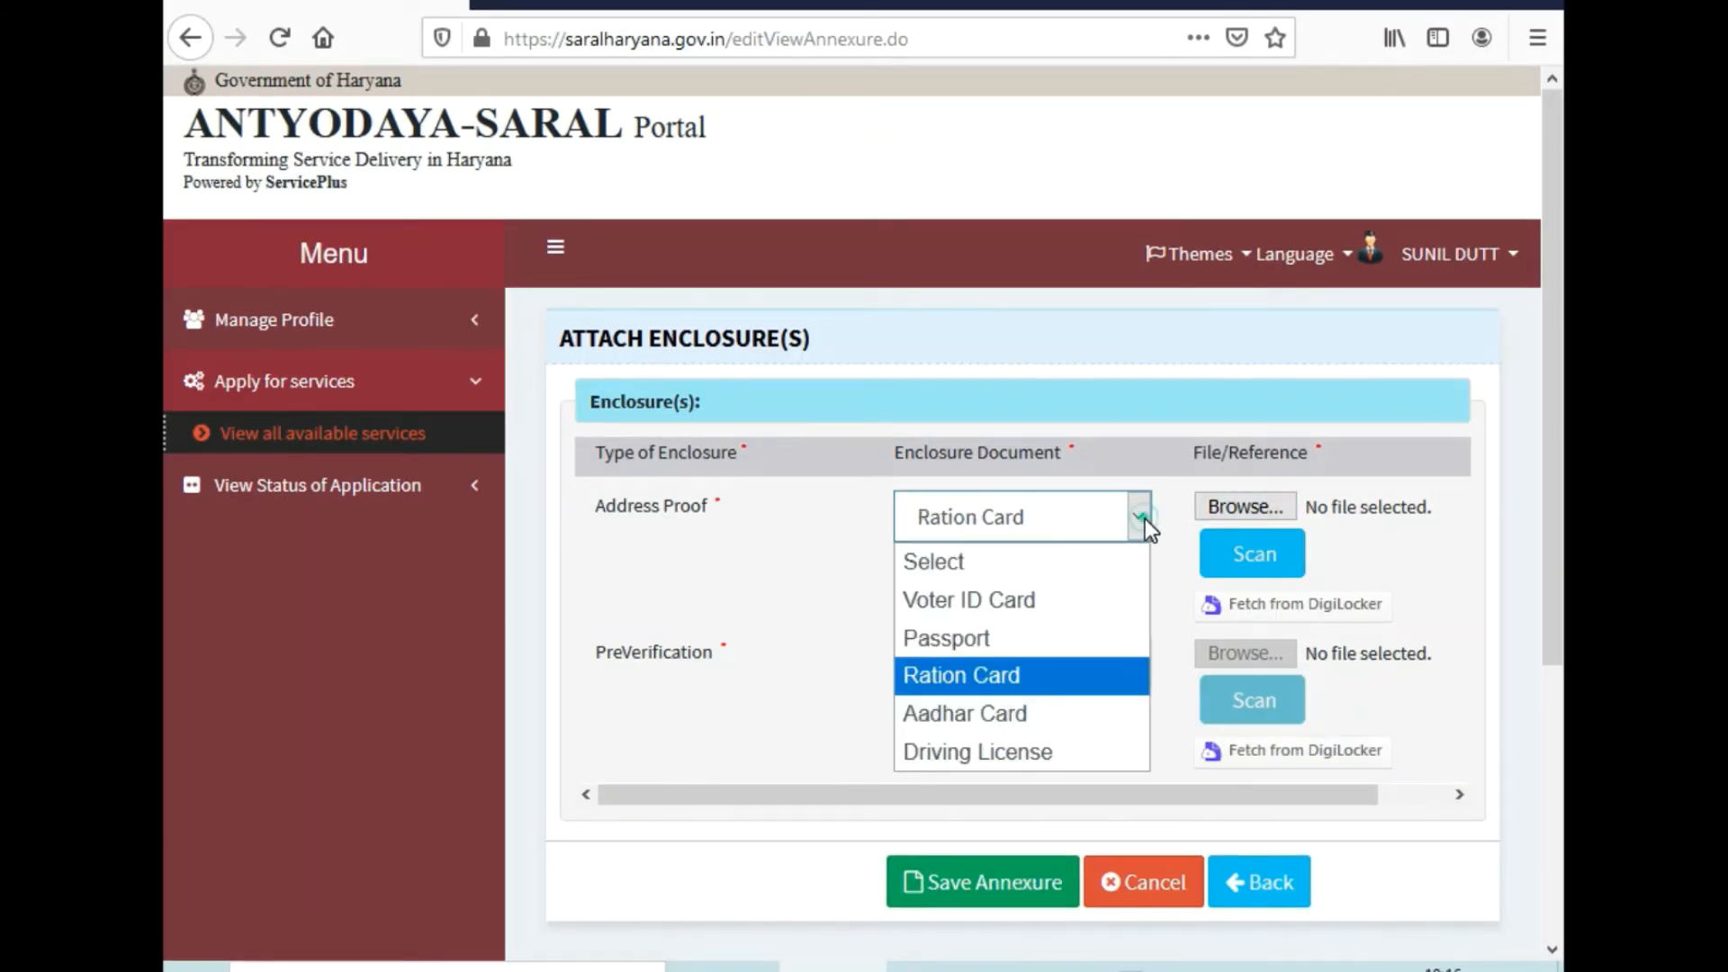
click(1056, 683)
- Preview and attach documents.pdf as the Address Proof file
click(1247, 507)
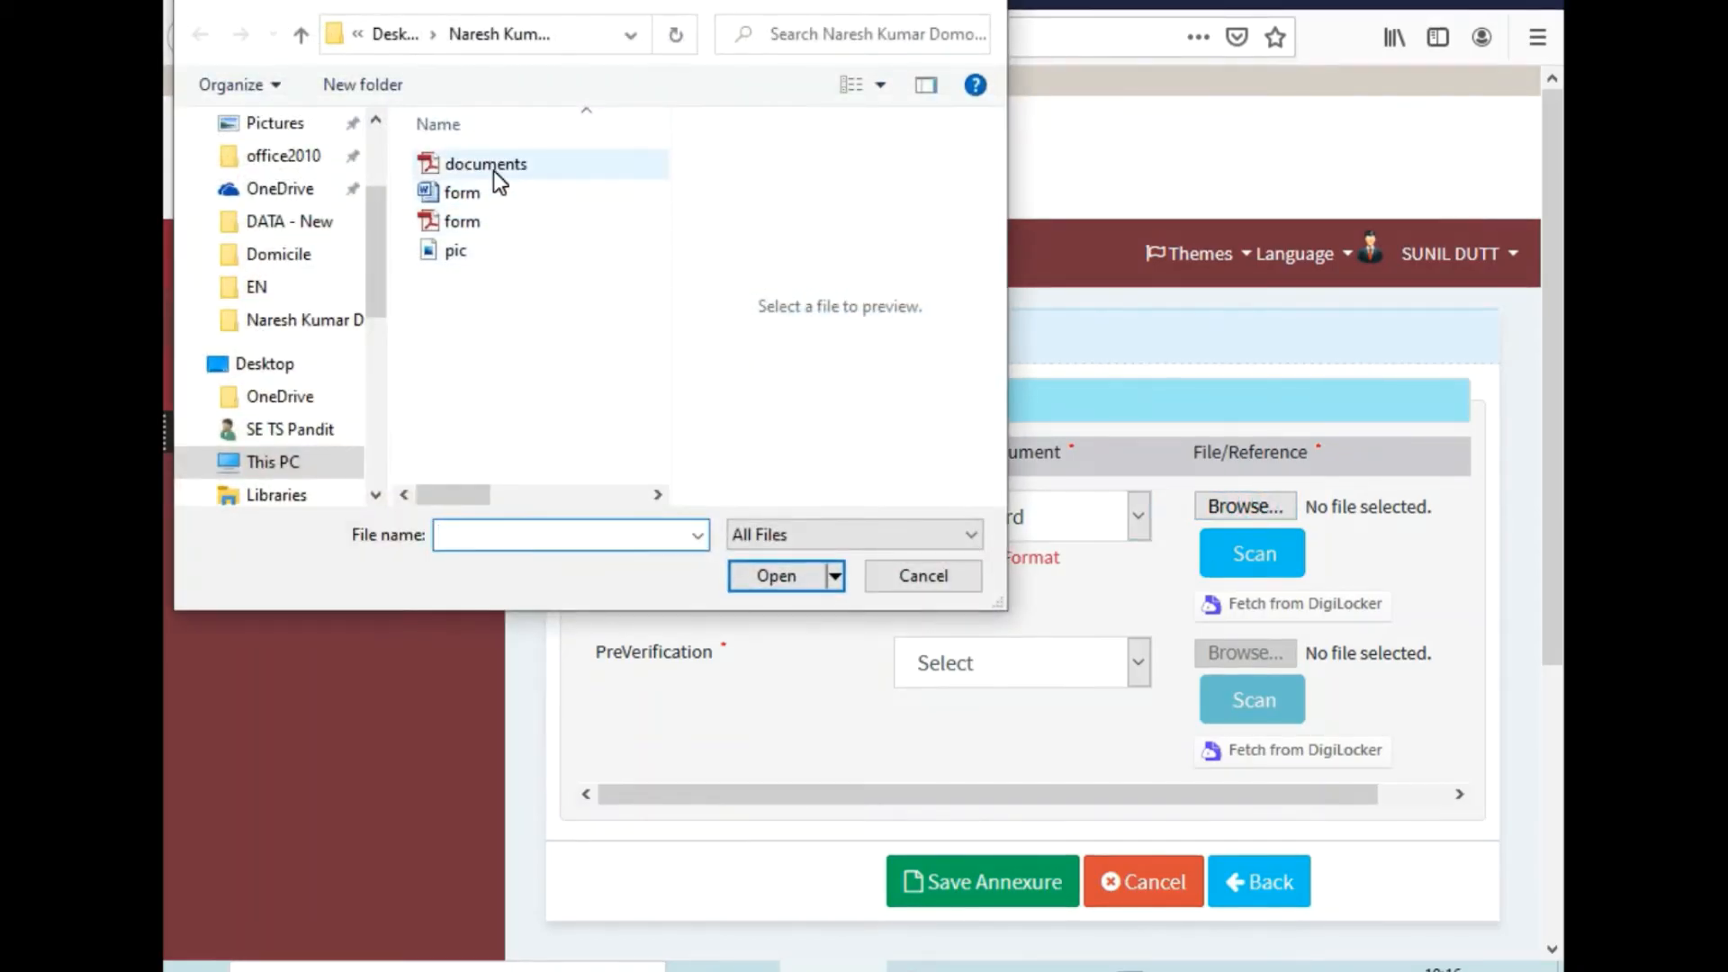
click(494, 170)
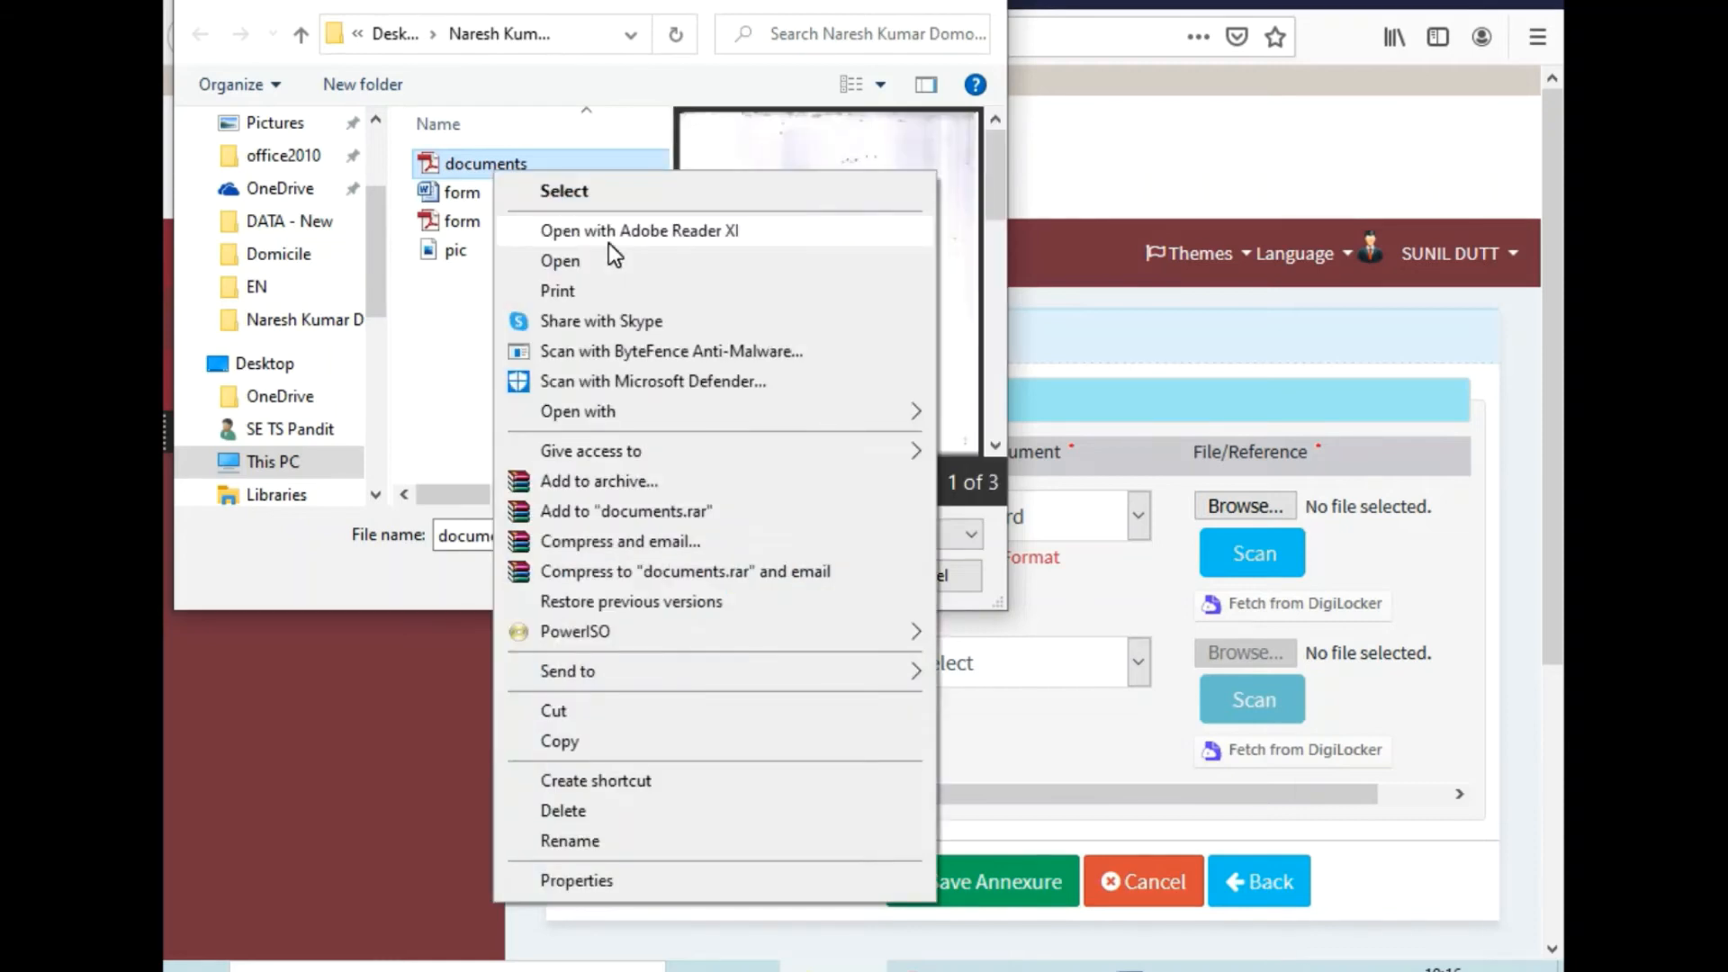
click(807, 137)
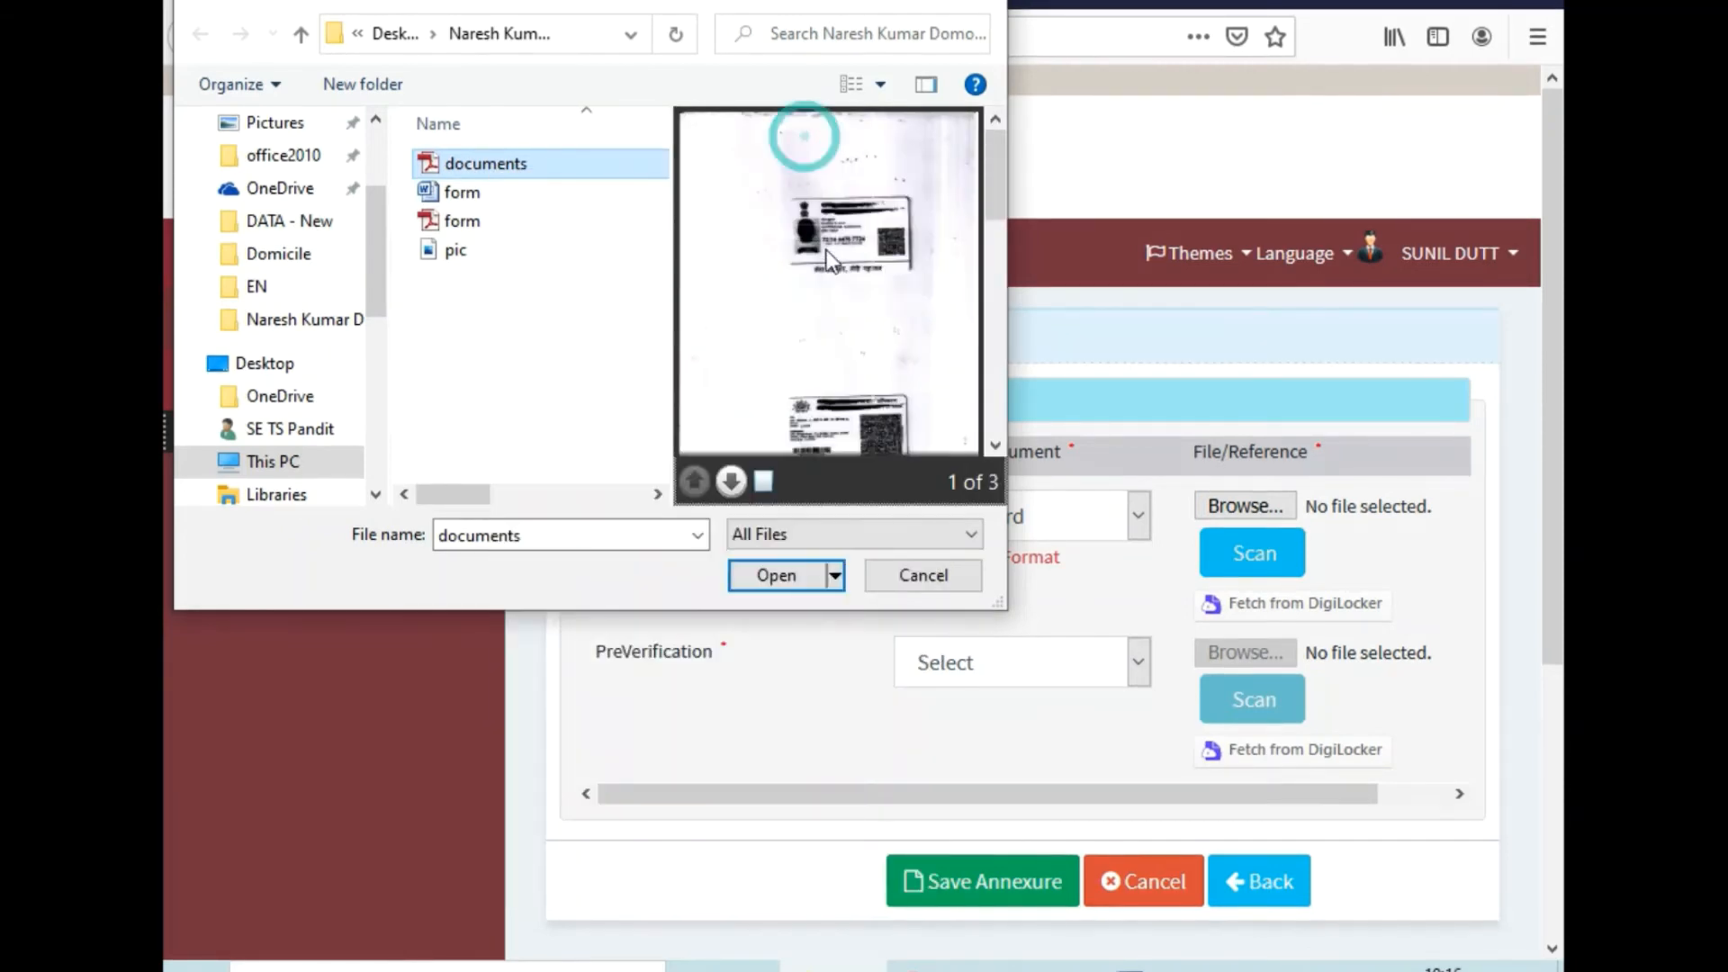
scroll(834, 263, down, 3)
scroll(807, 301, down, 3)
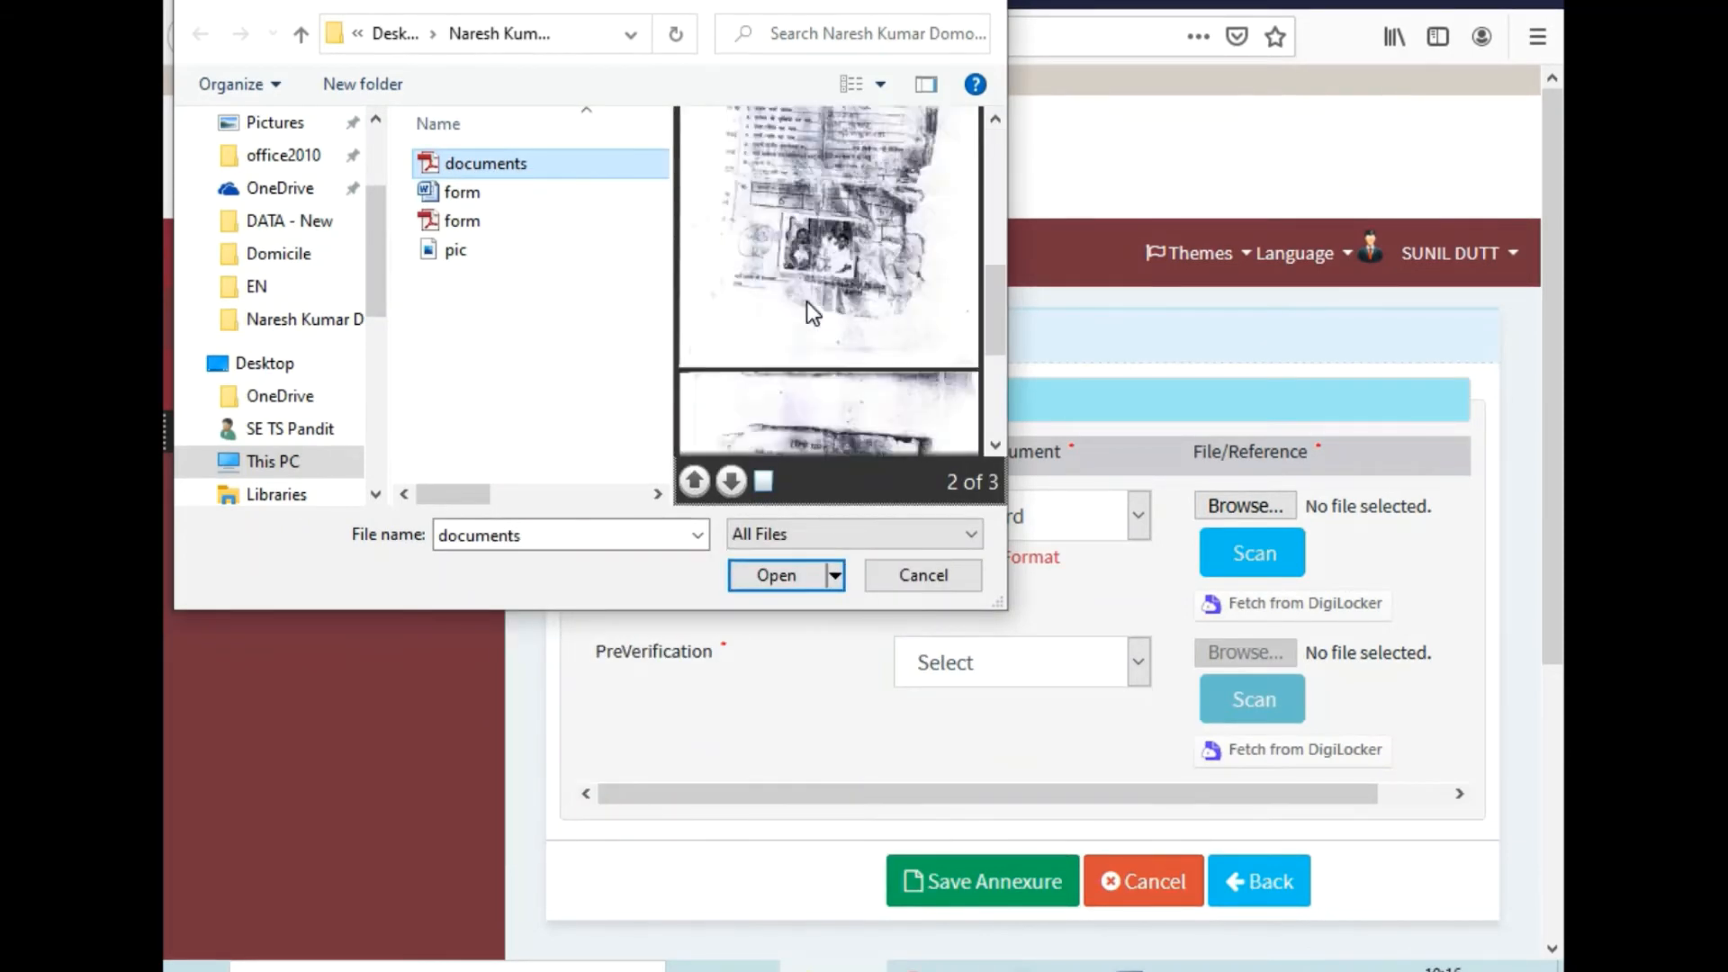
click(803, 325)
scroll(803, 326, up, 5)
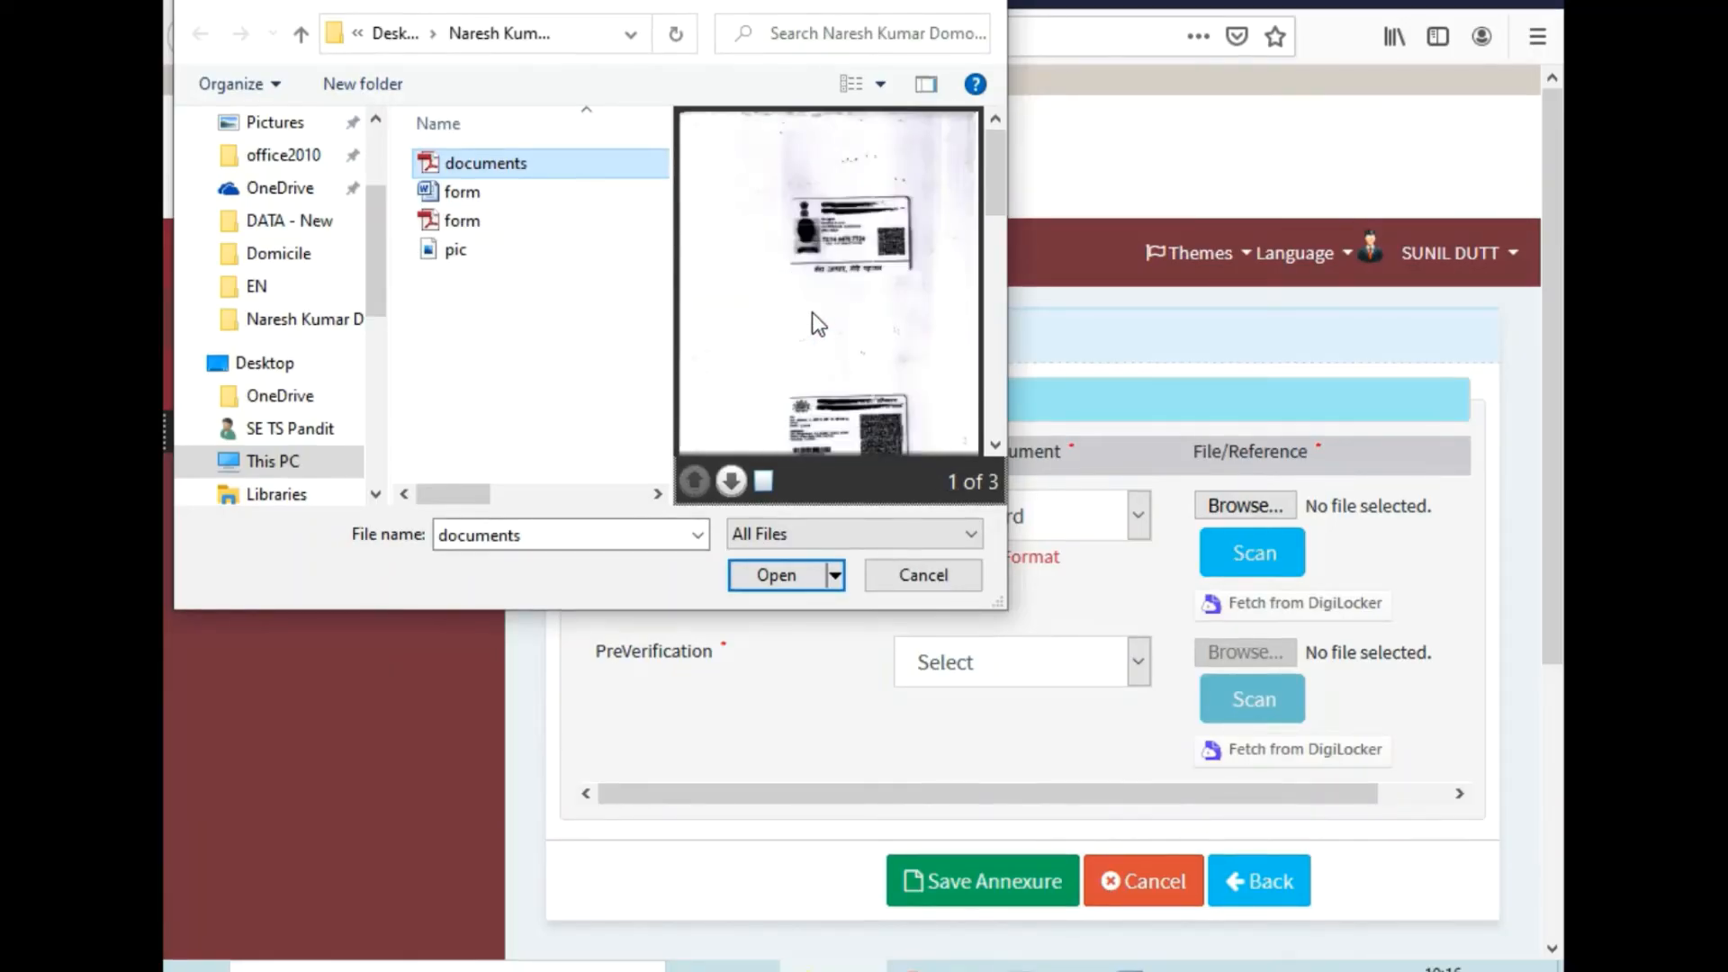
click(773, 574)
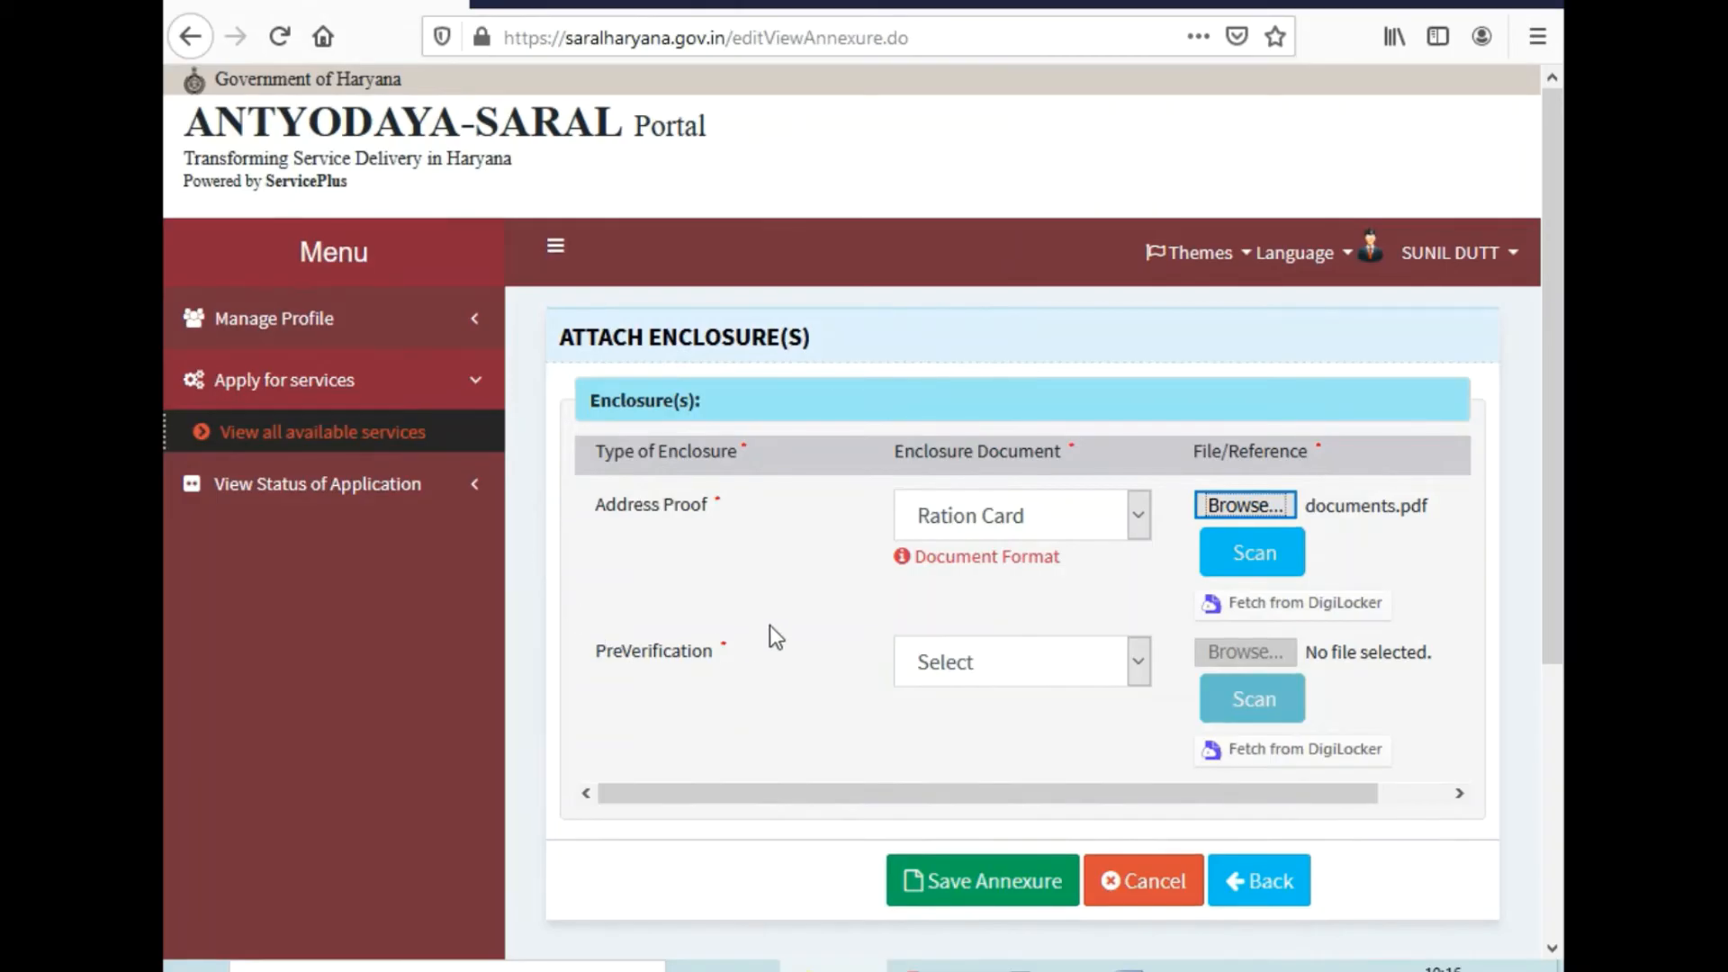
- Set the PreVerification enclosure type to Attach Verified Report
double_click(642, 650)
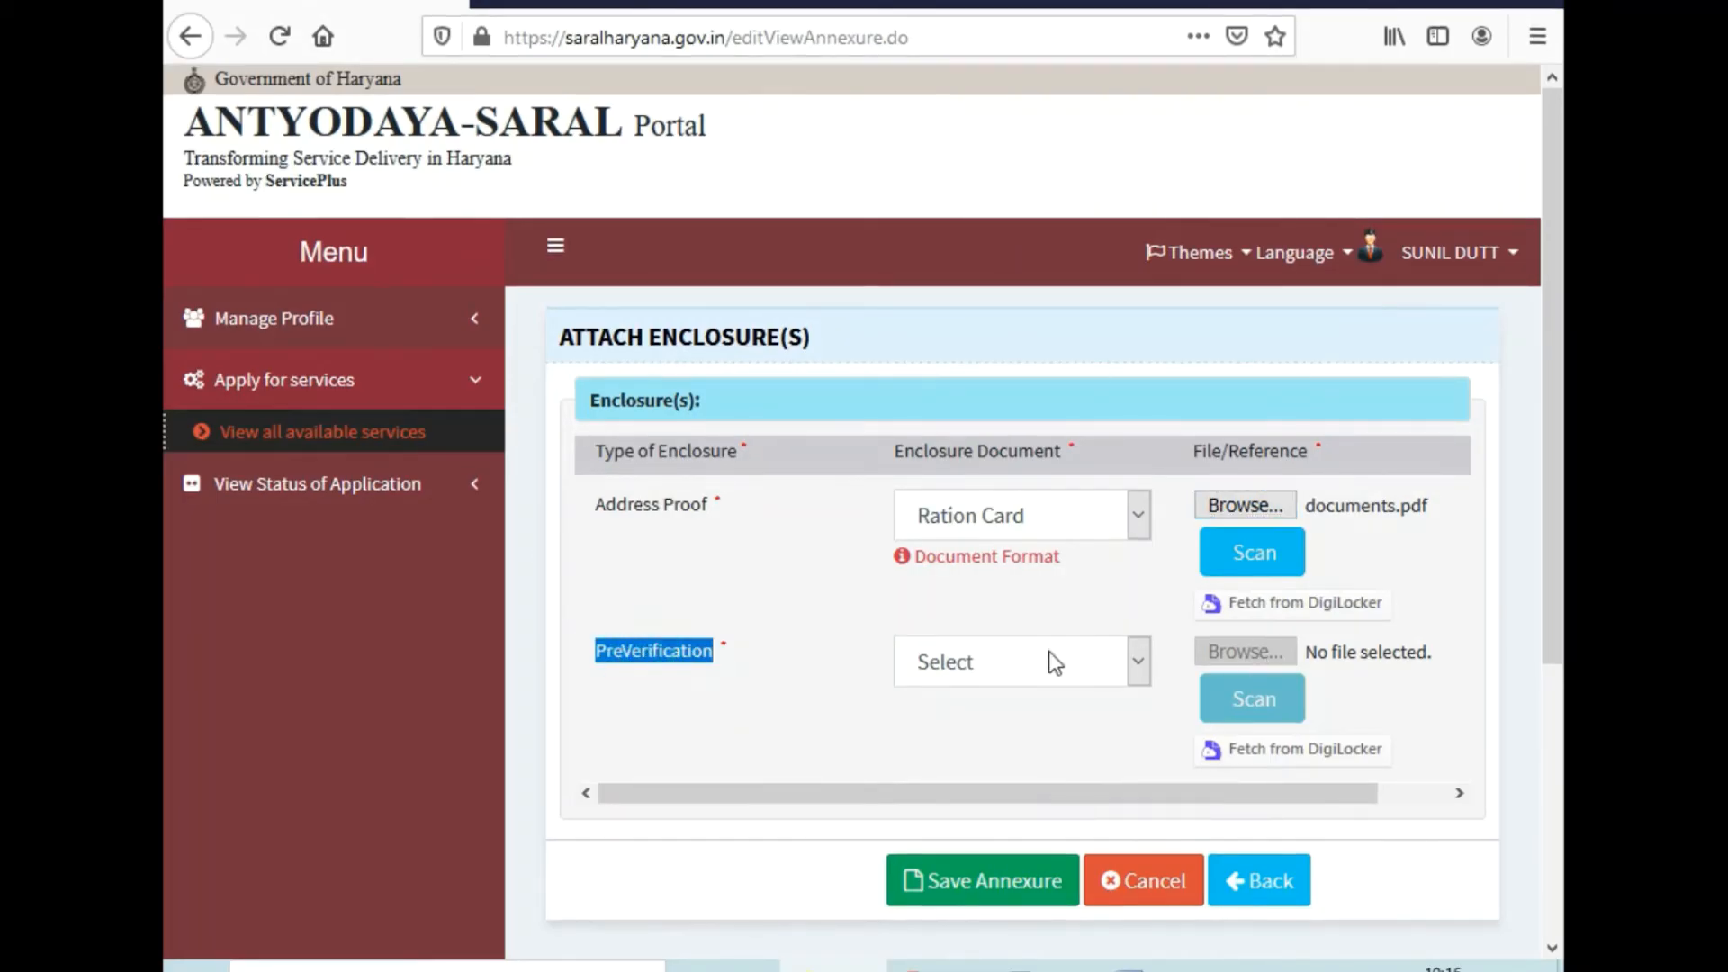
click(1129, 662)
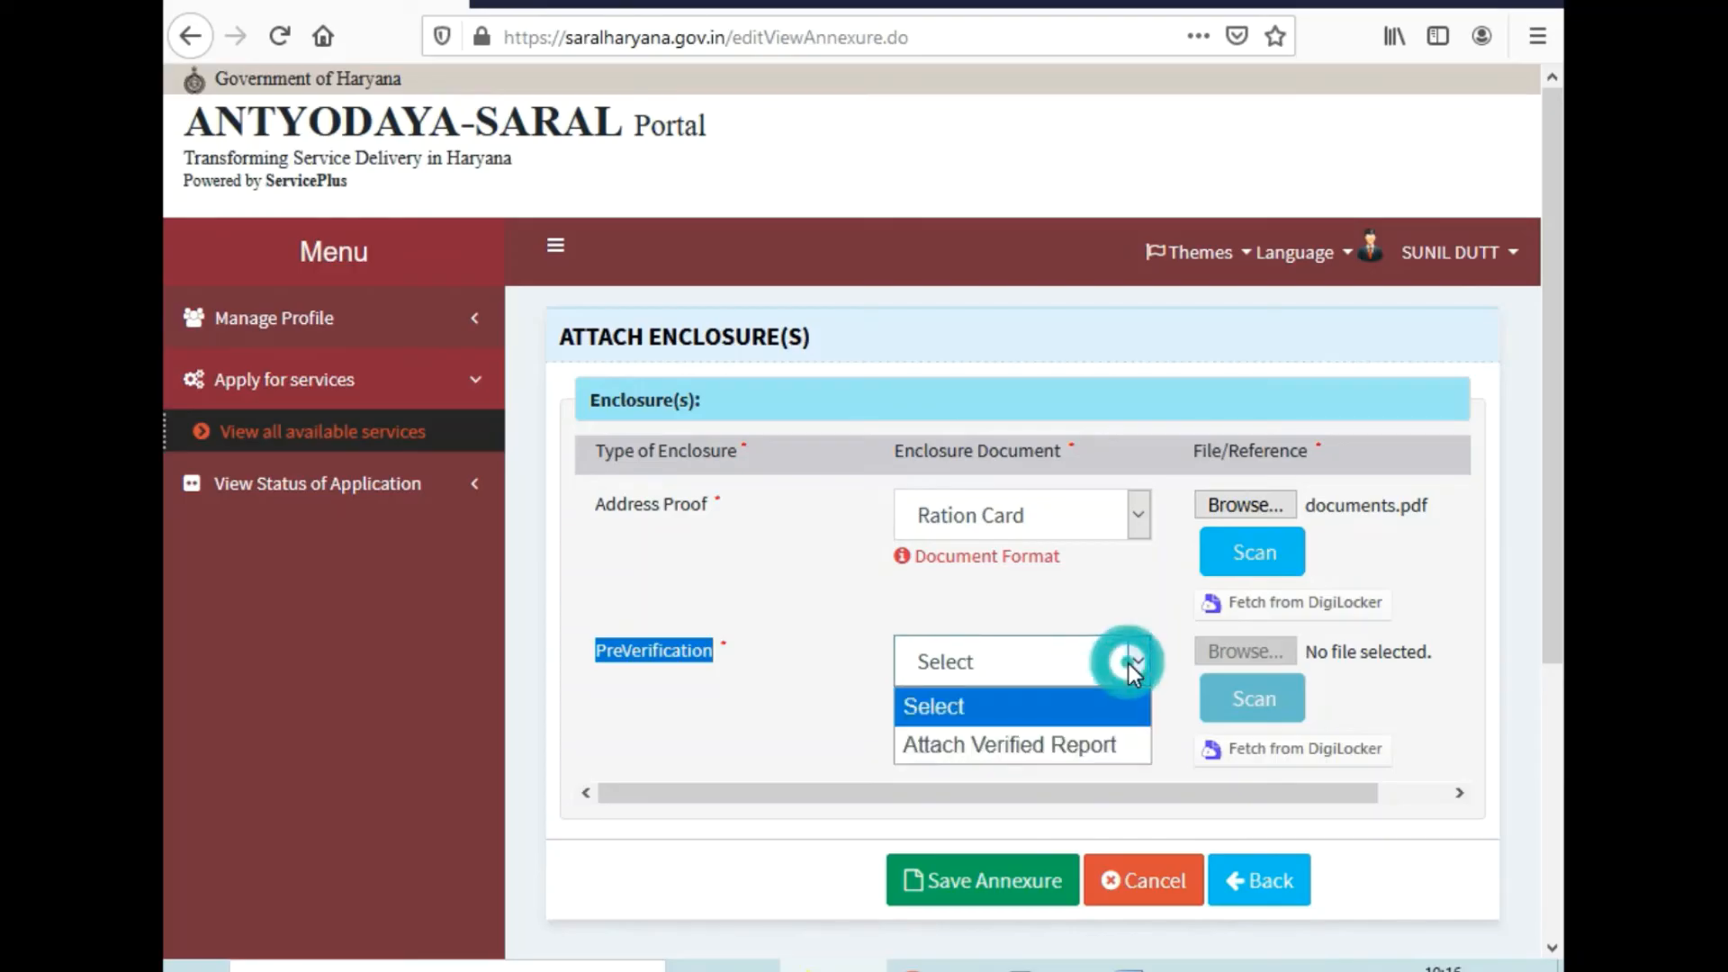
click(1075, 740)
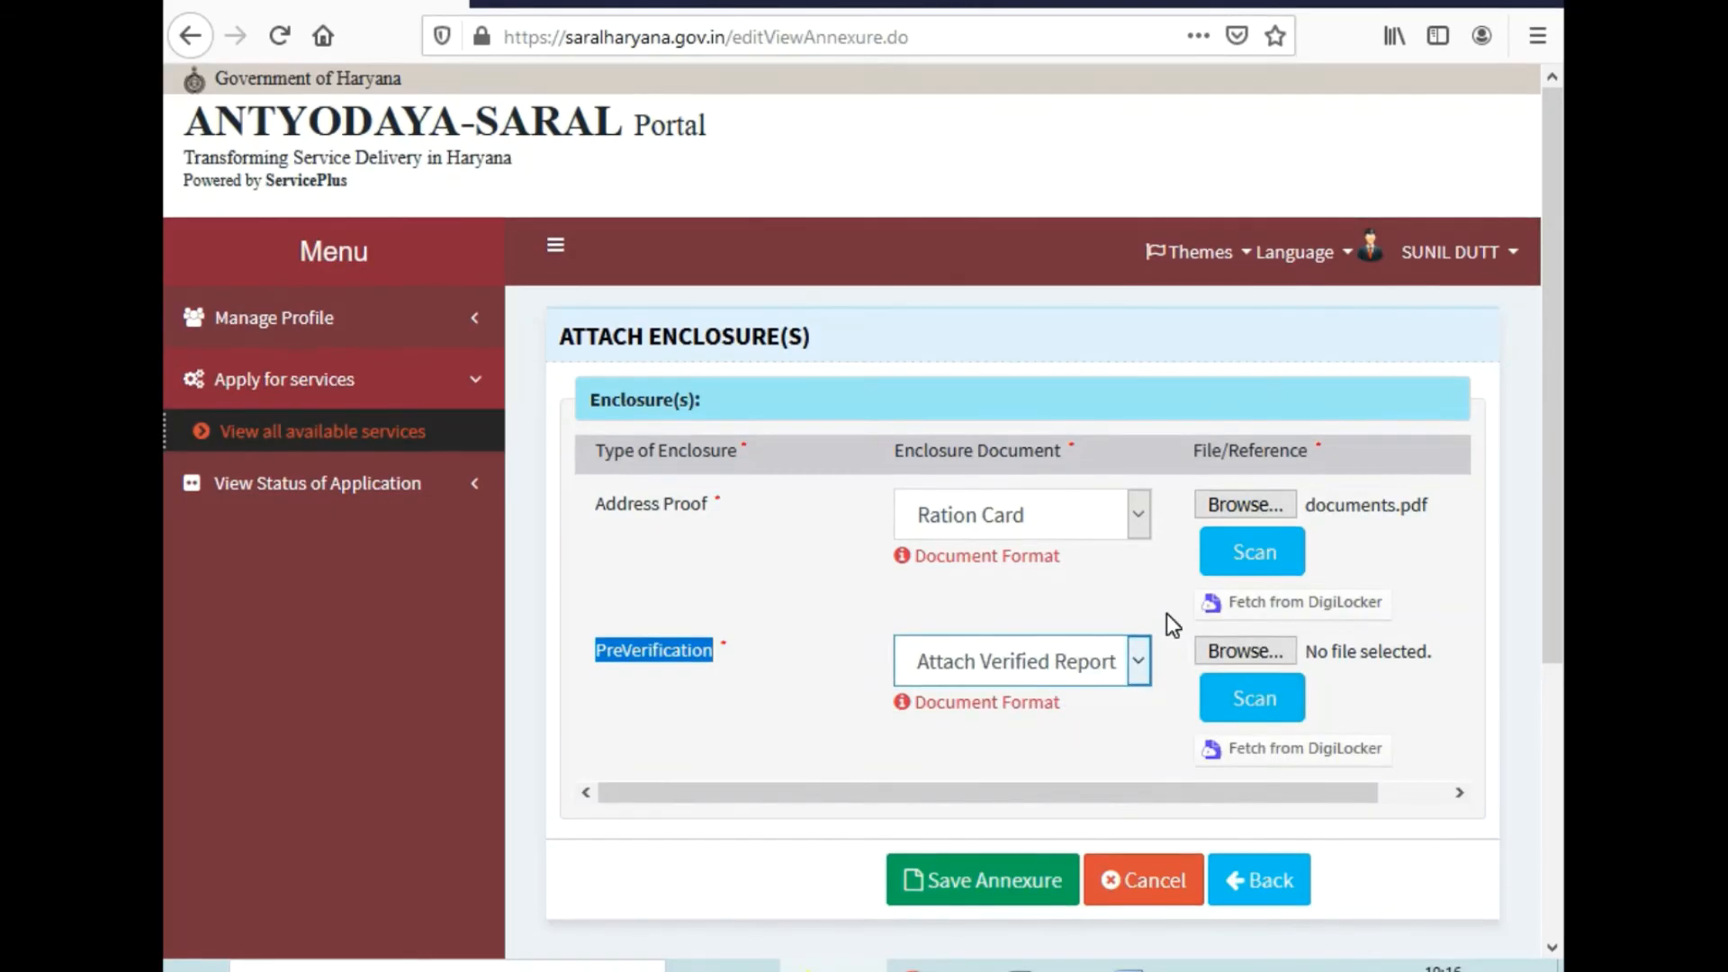
- Preview form.pdf from the domicile folder and attach it as the verified report
click(1230, 650)
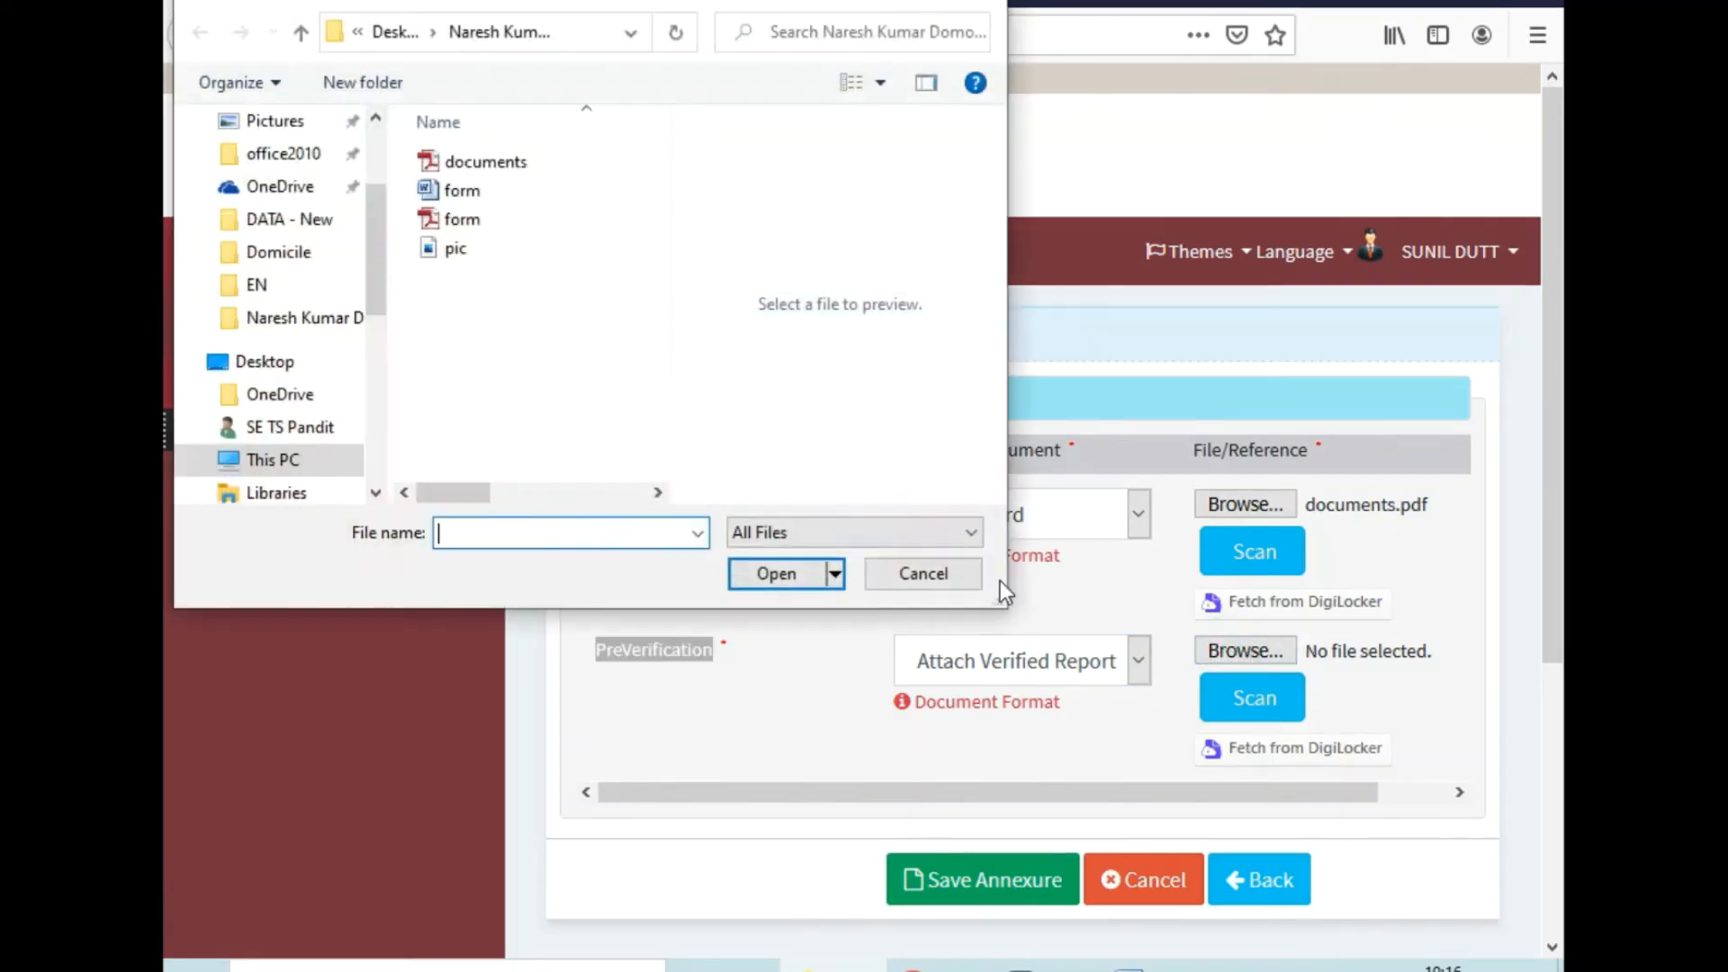
click(474, 227)
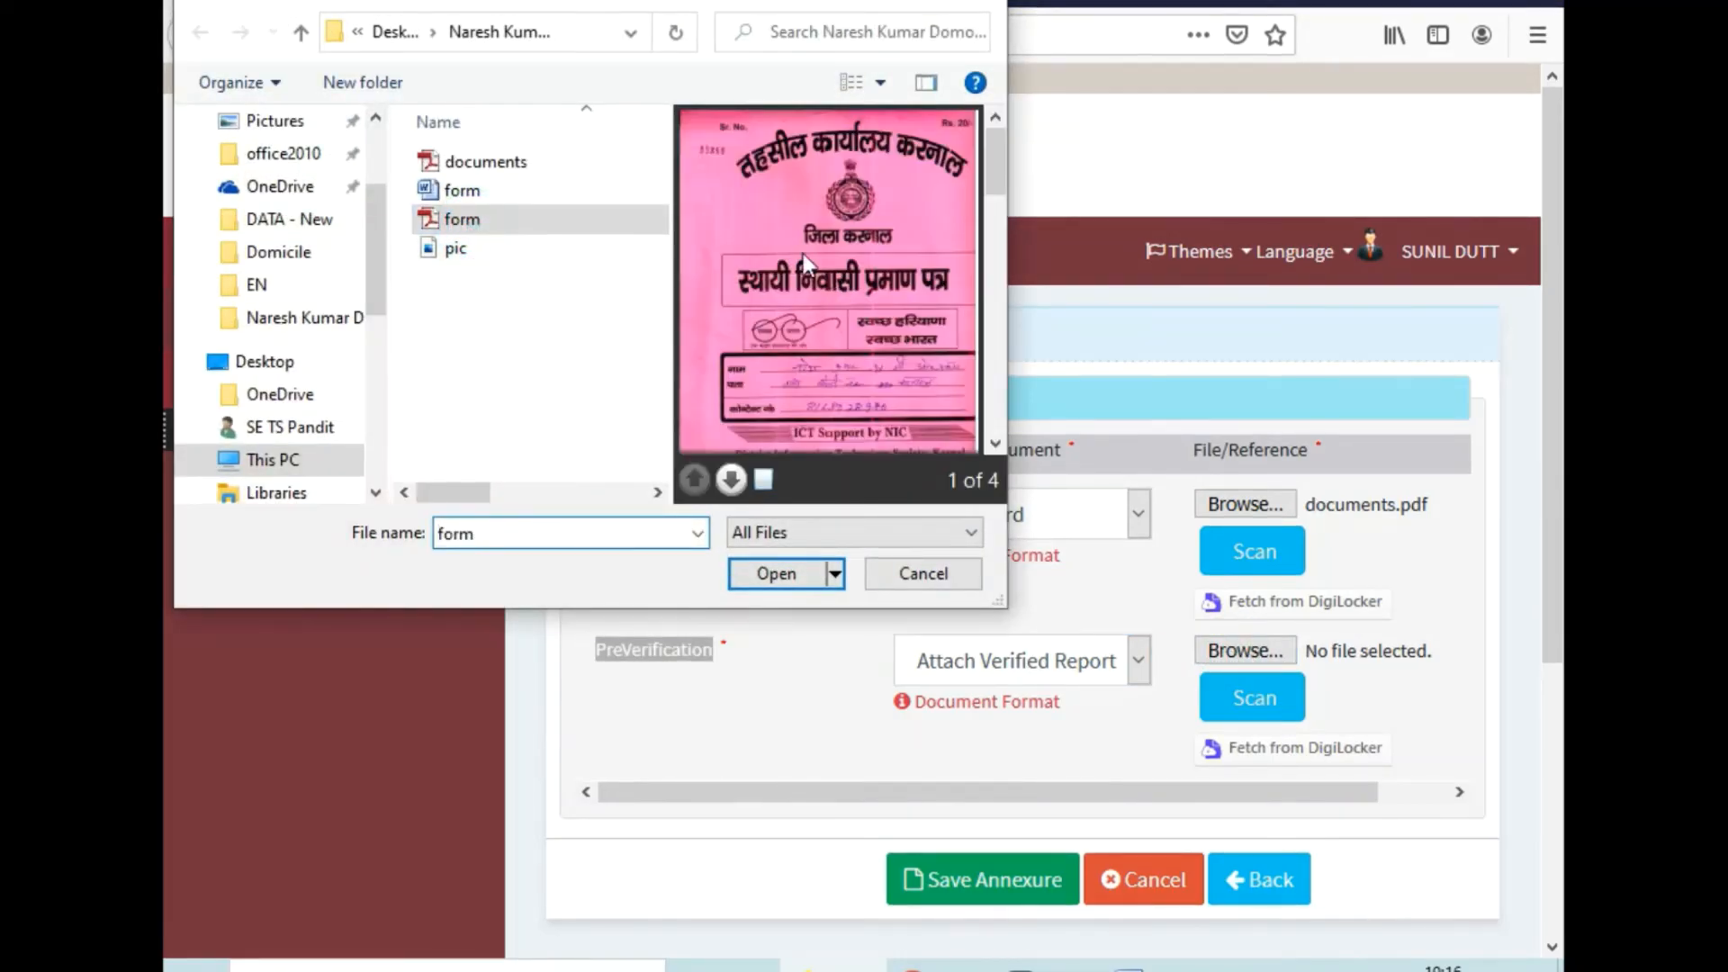
scroll(815, 248, down, 3)
scroll(821, 263, down, 5)
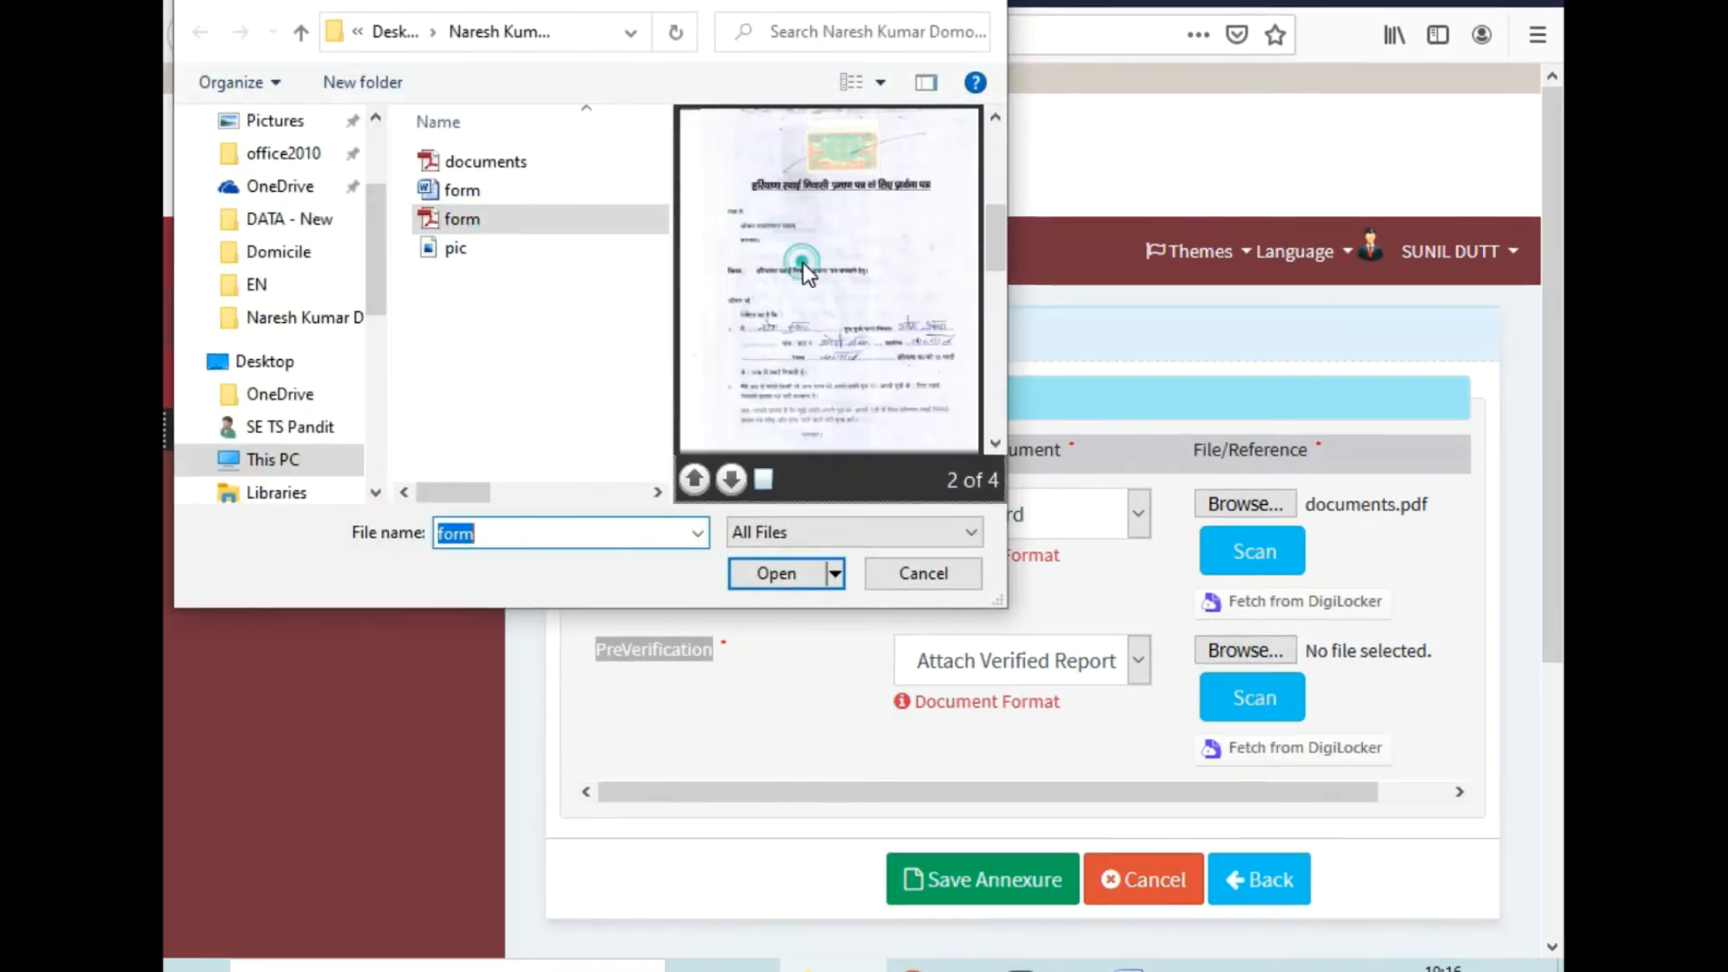
scroll(803, 198, down, 3)
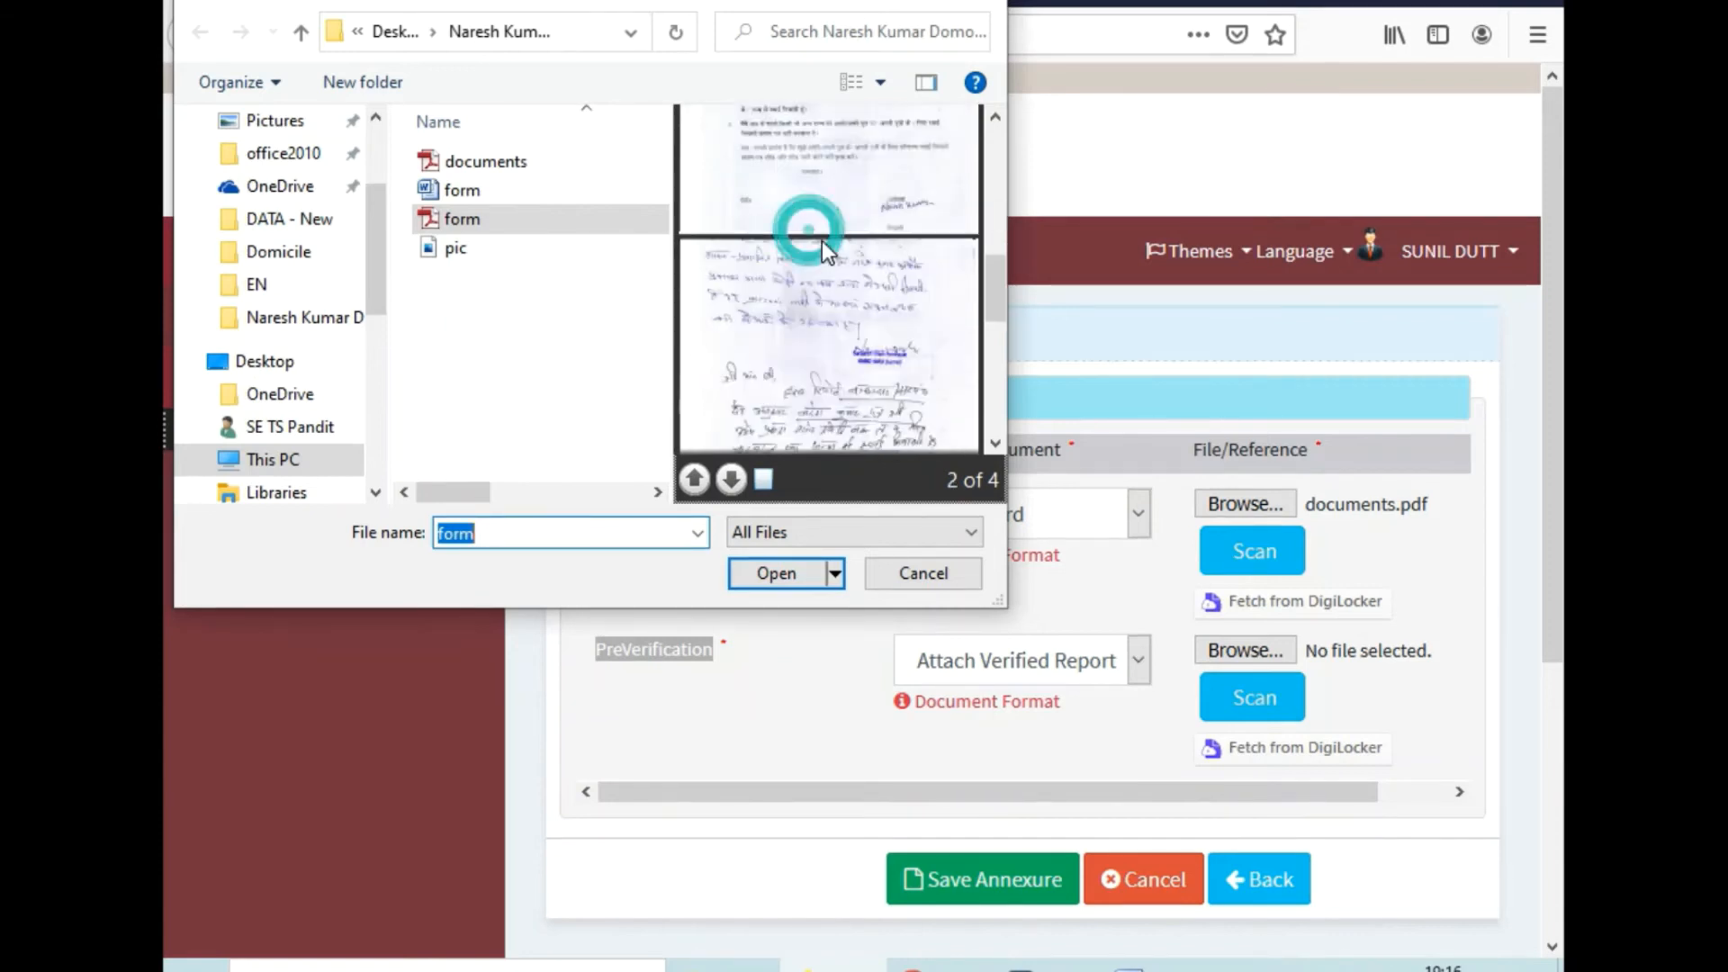
scroll(794, 228, down, 5)
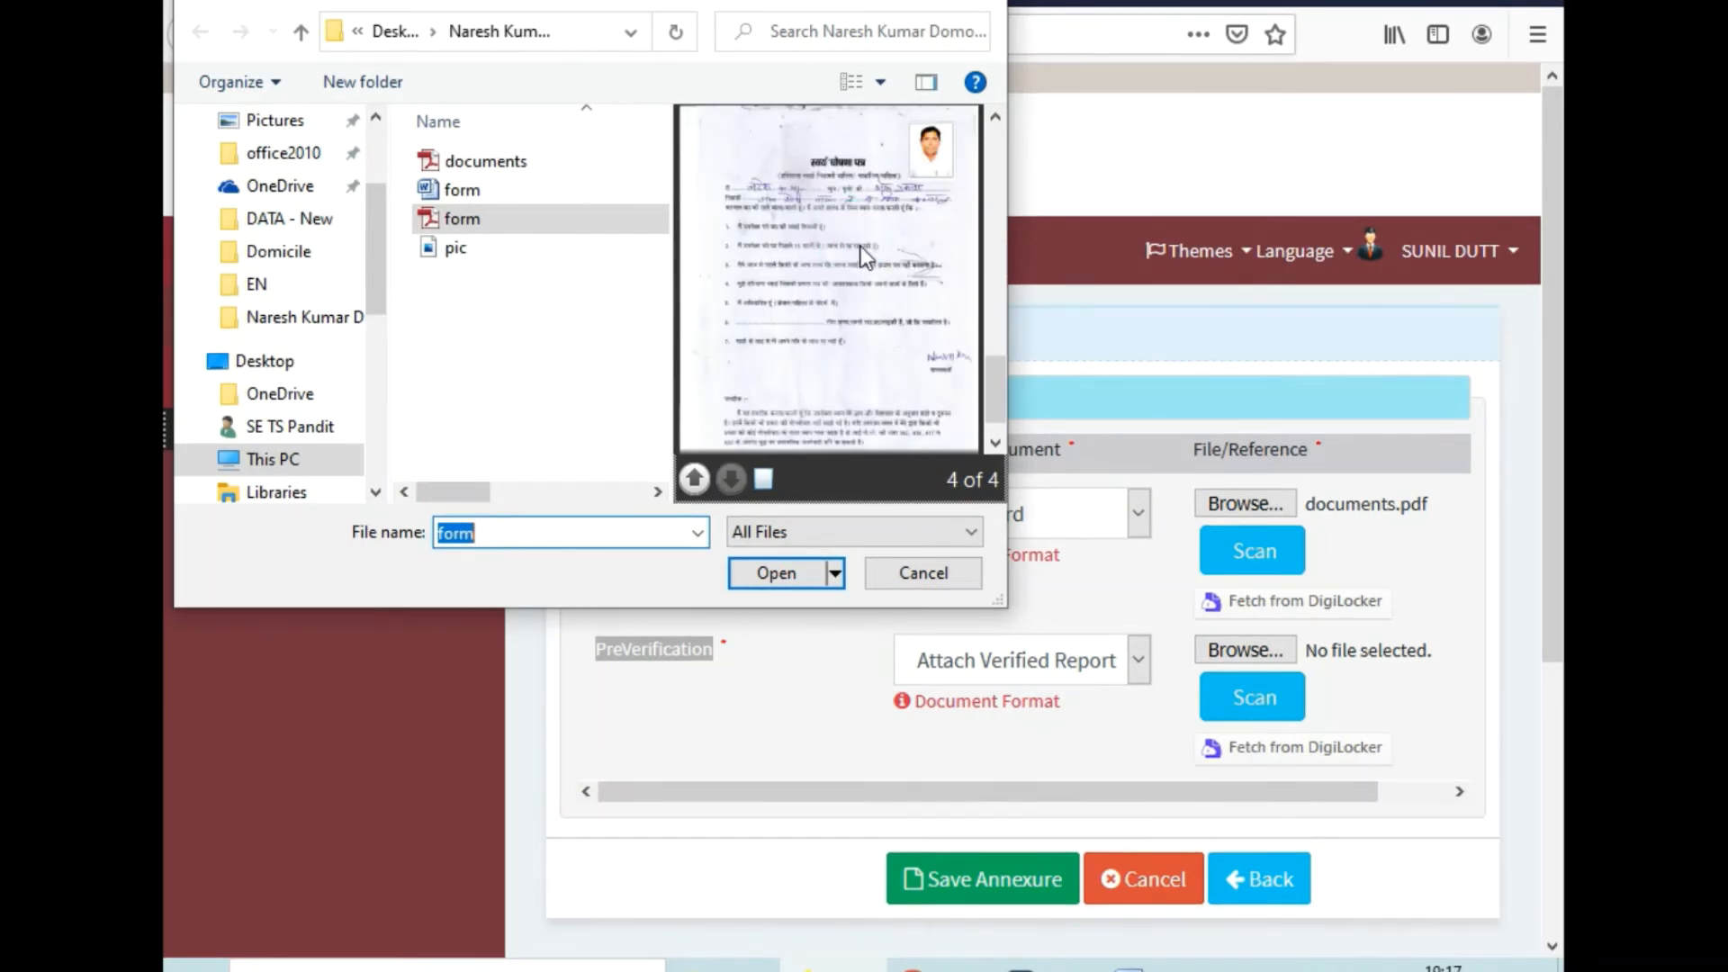
scroll(855, 227, up, 2)
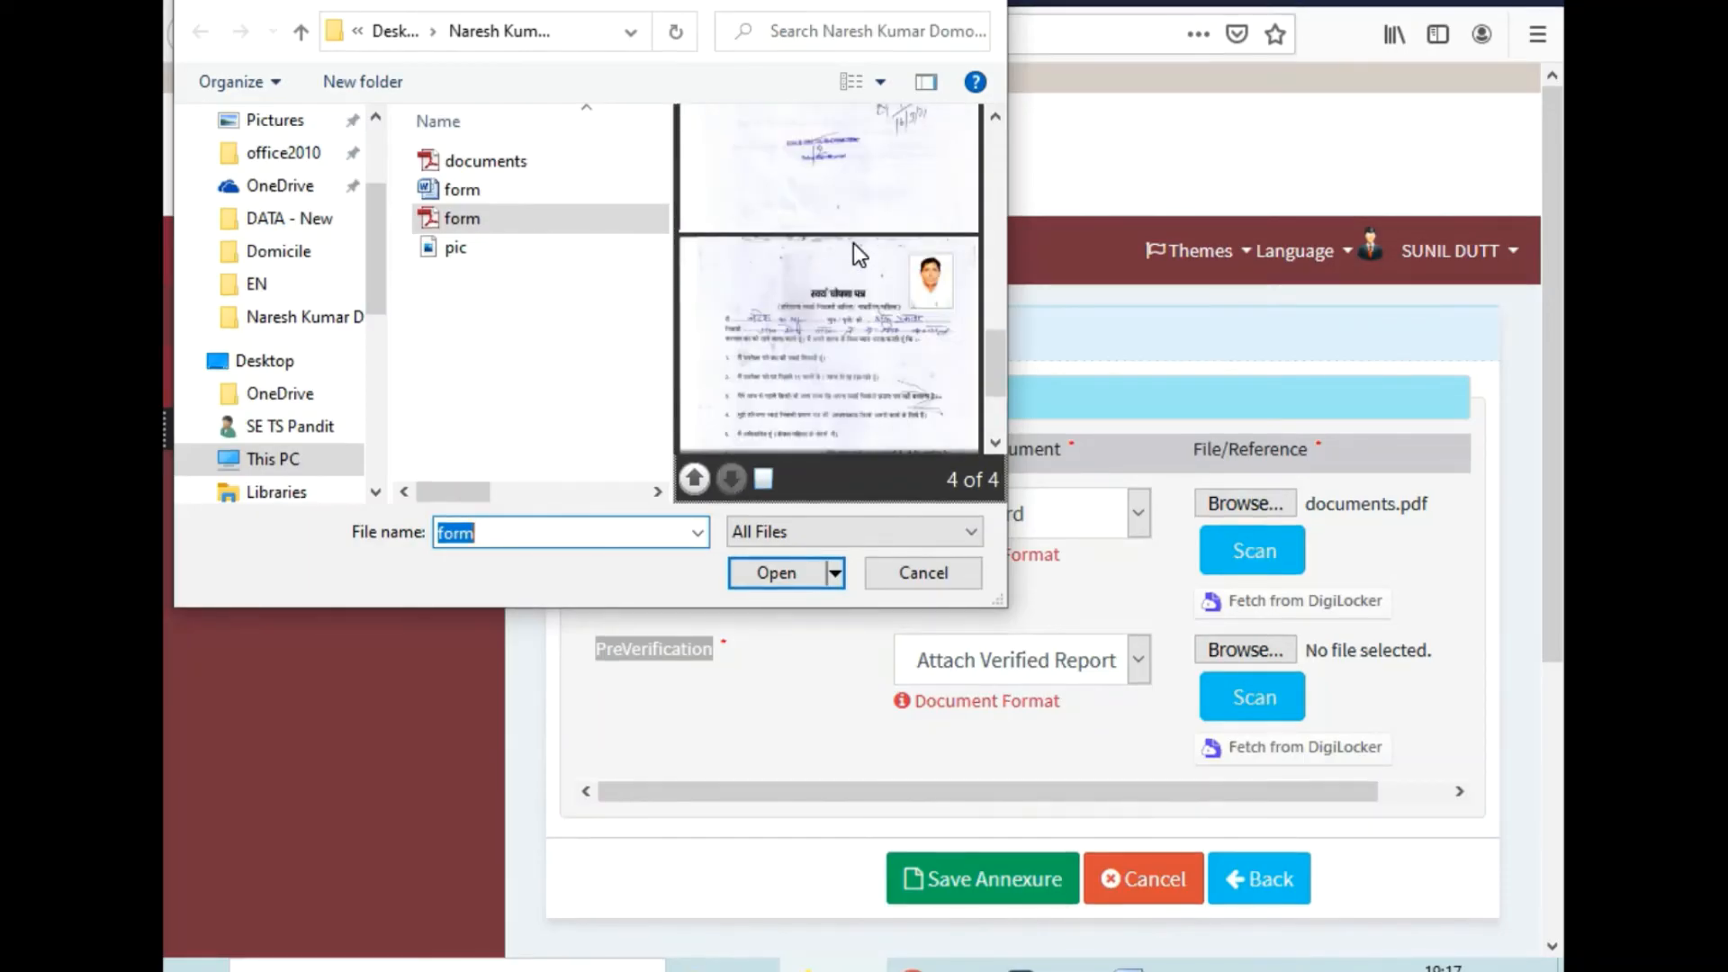
scroll(854, 243, down, 2)
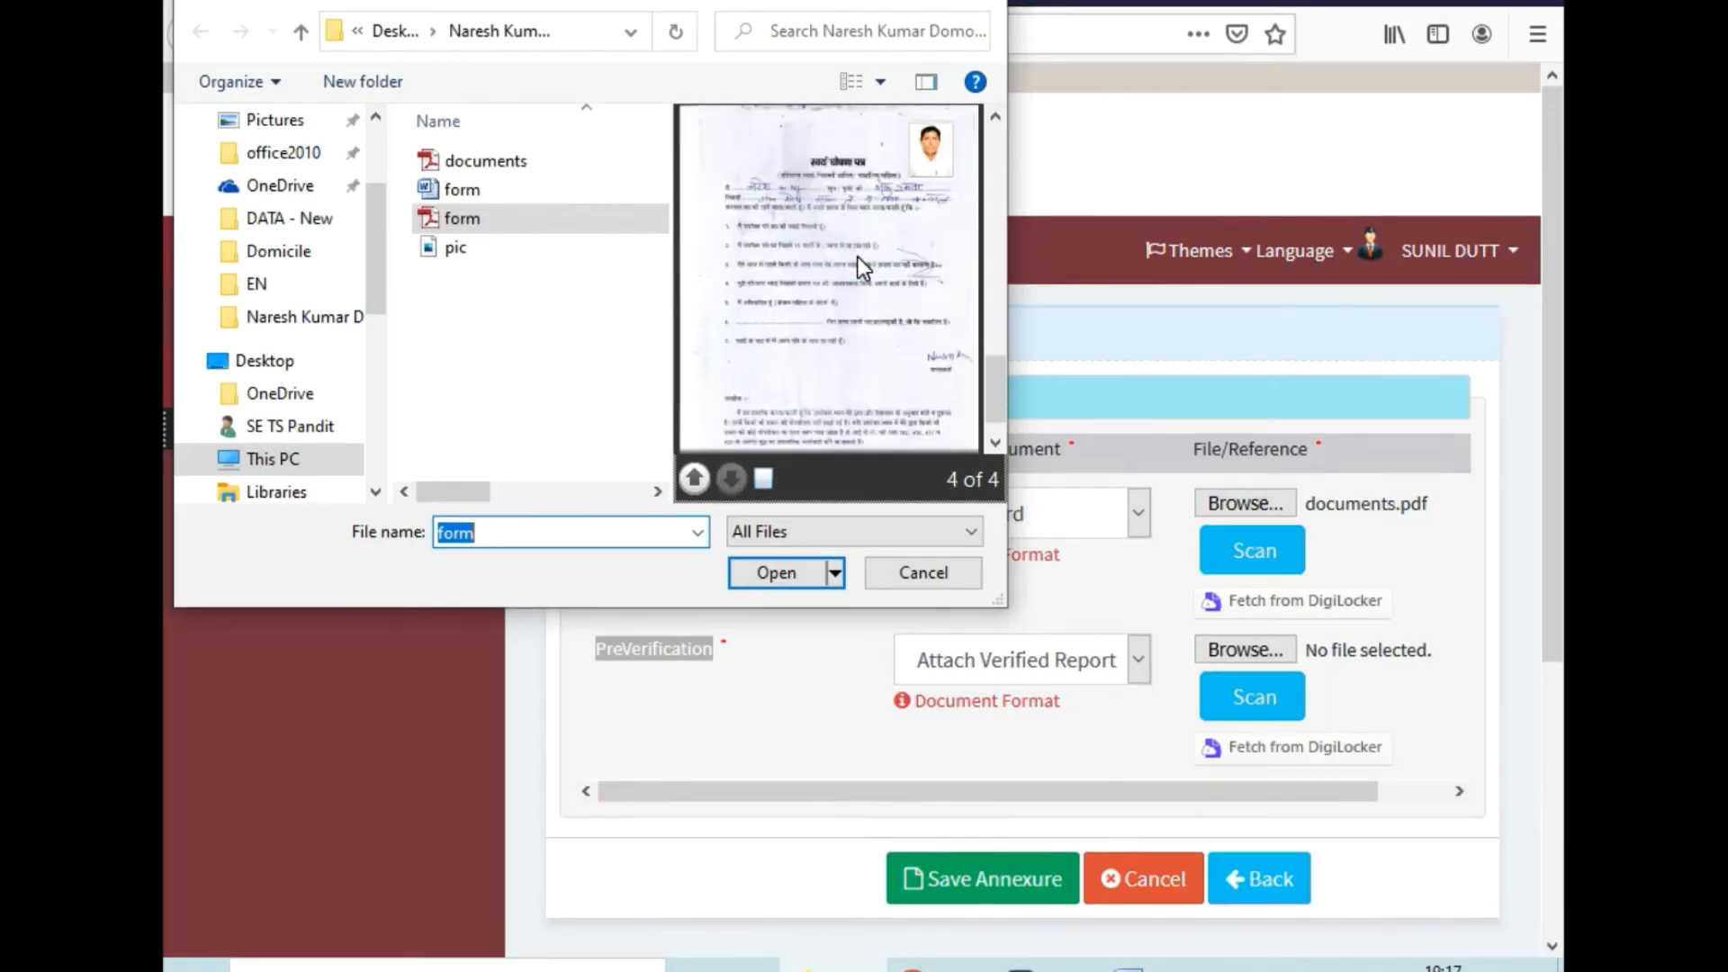
scroll(857, 266, down, 1)
scroll(857, 257, up, 2)
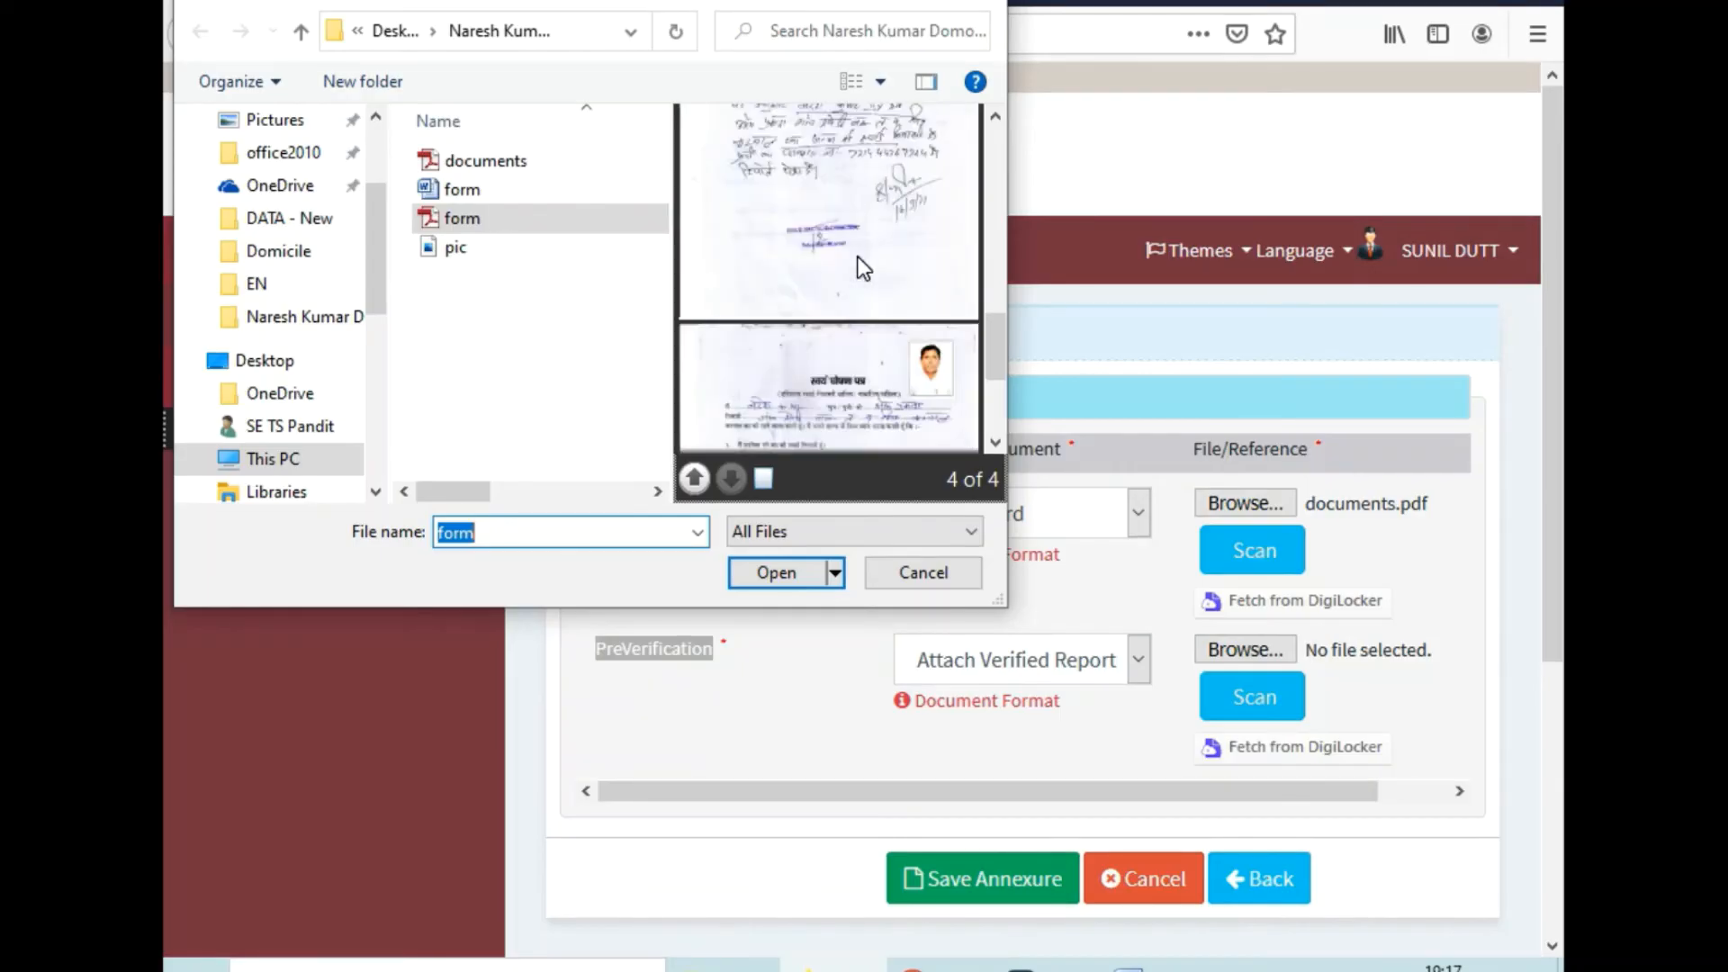
scroll(851, 288, down, 1)
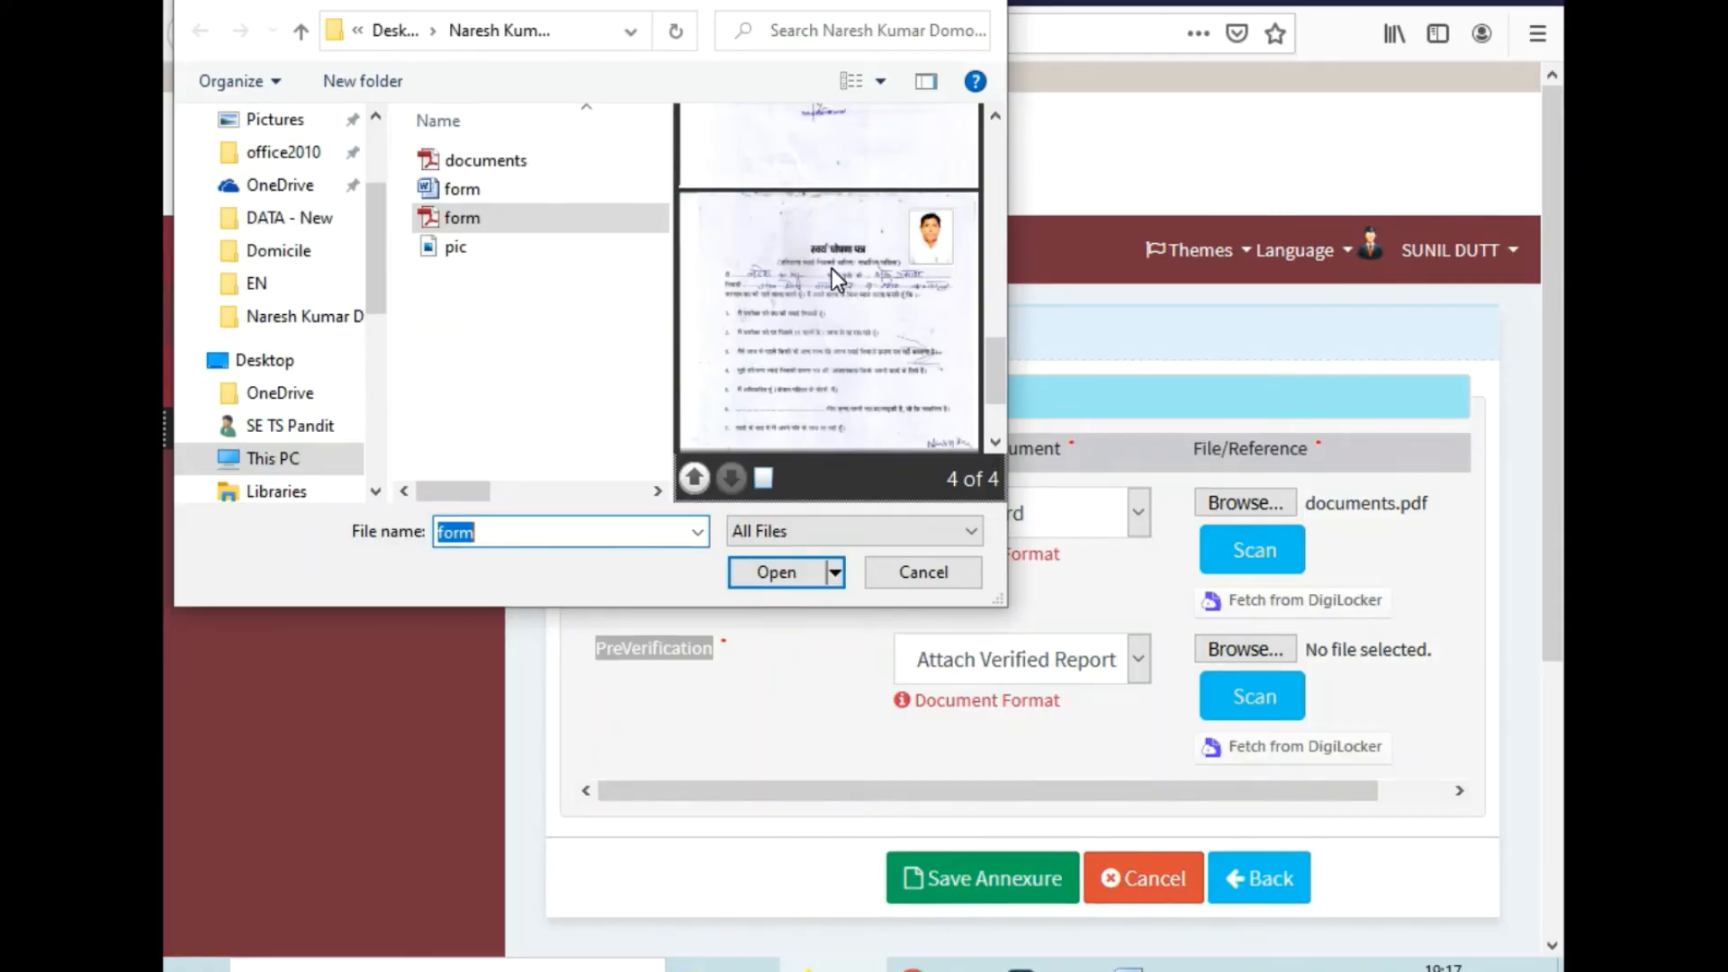
scroll(832, 275, down, 1)
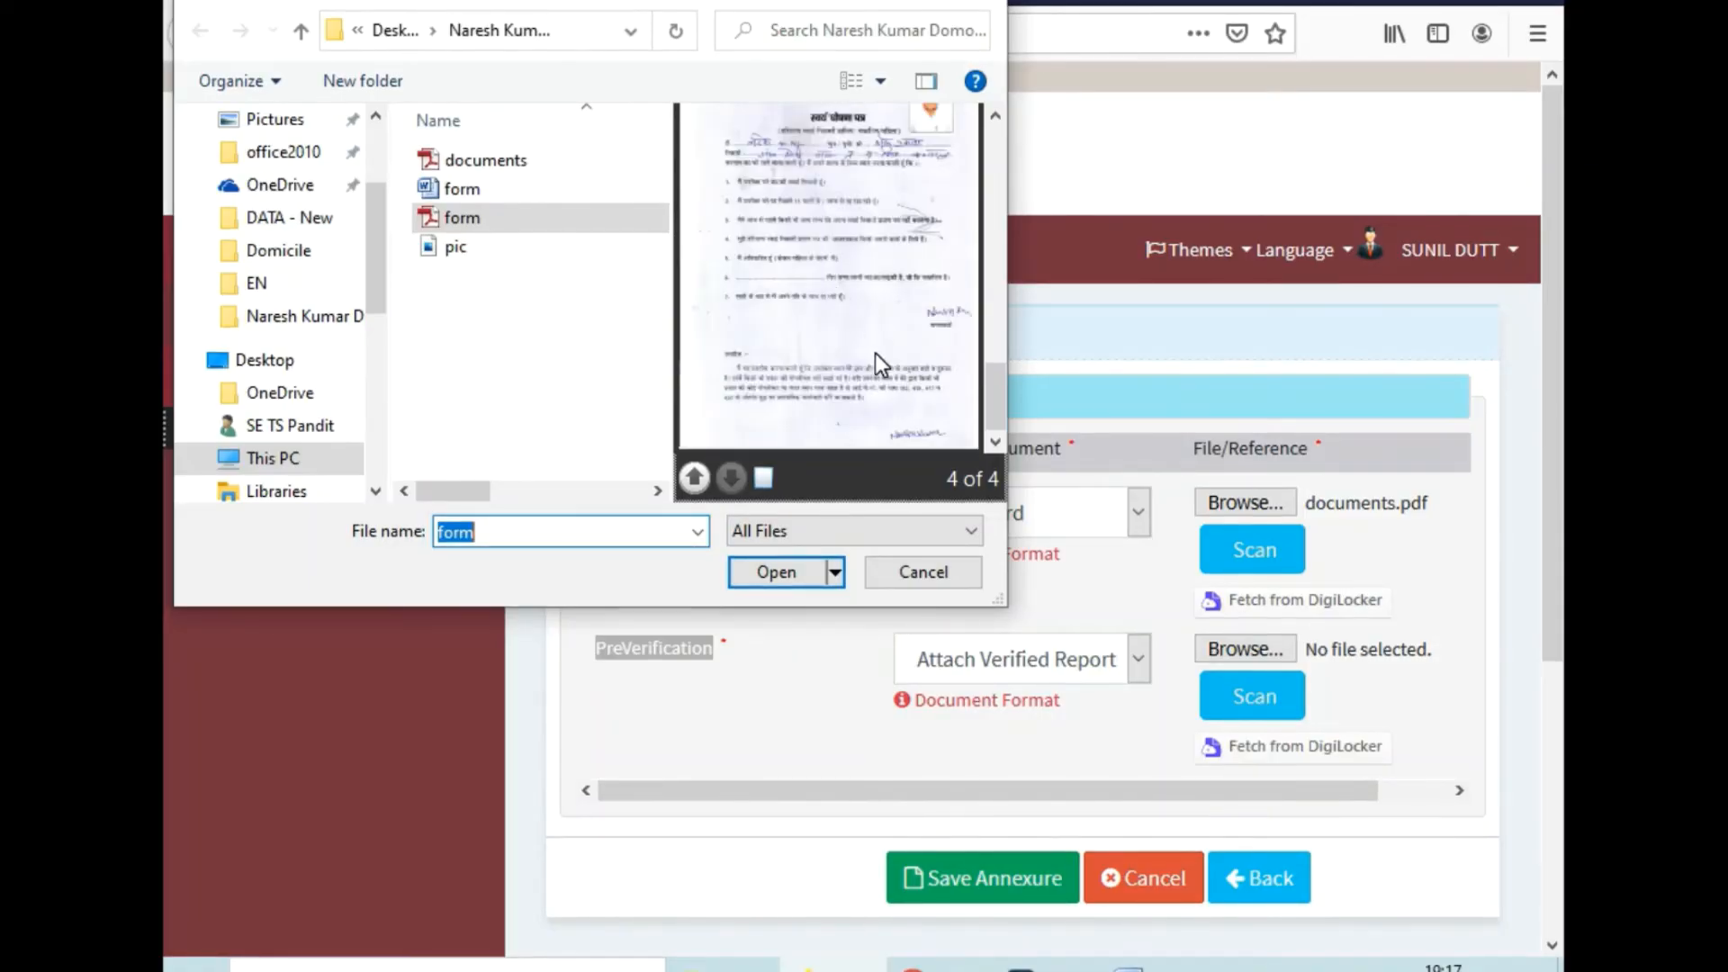
click(770, 574)
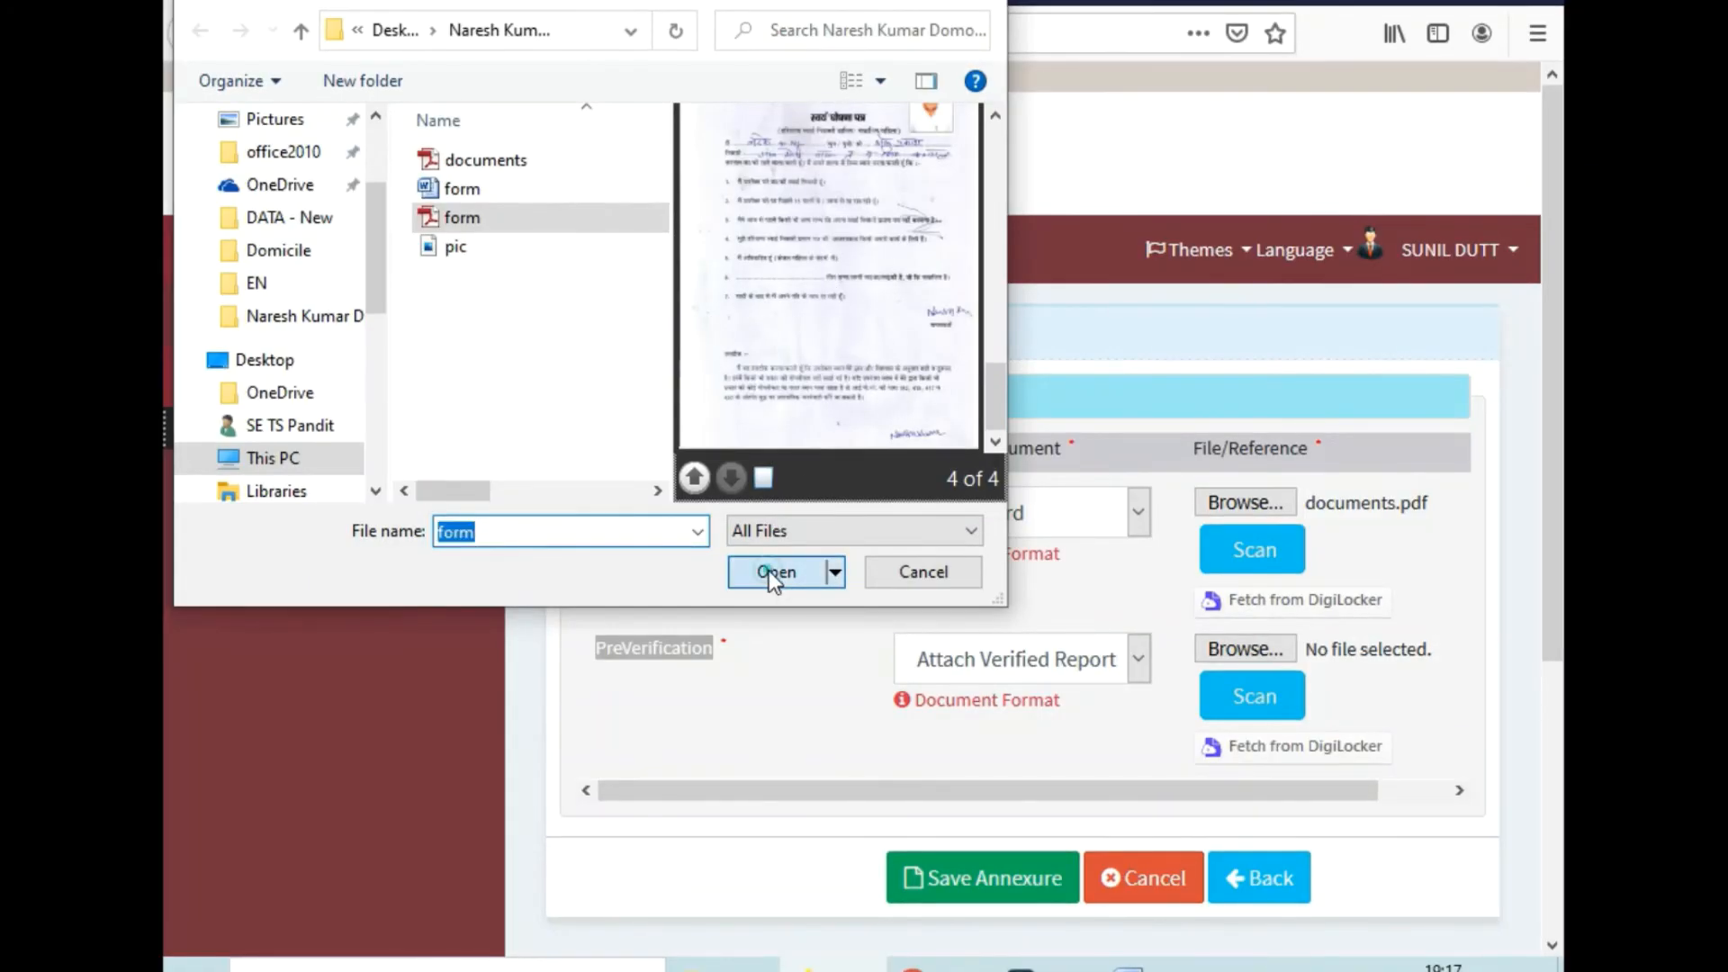
- Save the attached enclosures with Save Annexure
click(1001, 875)
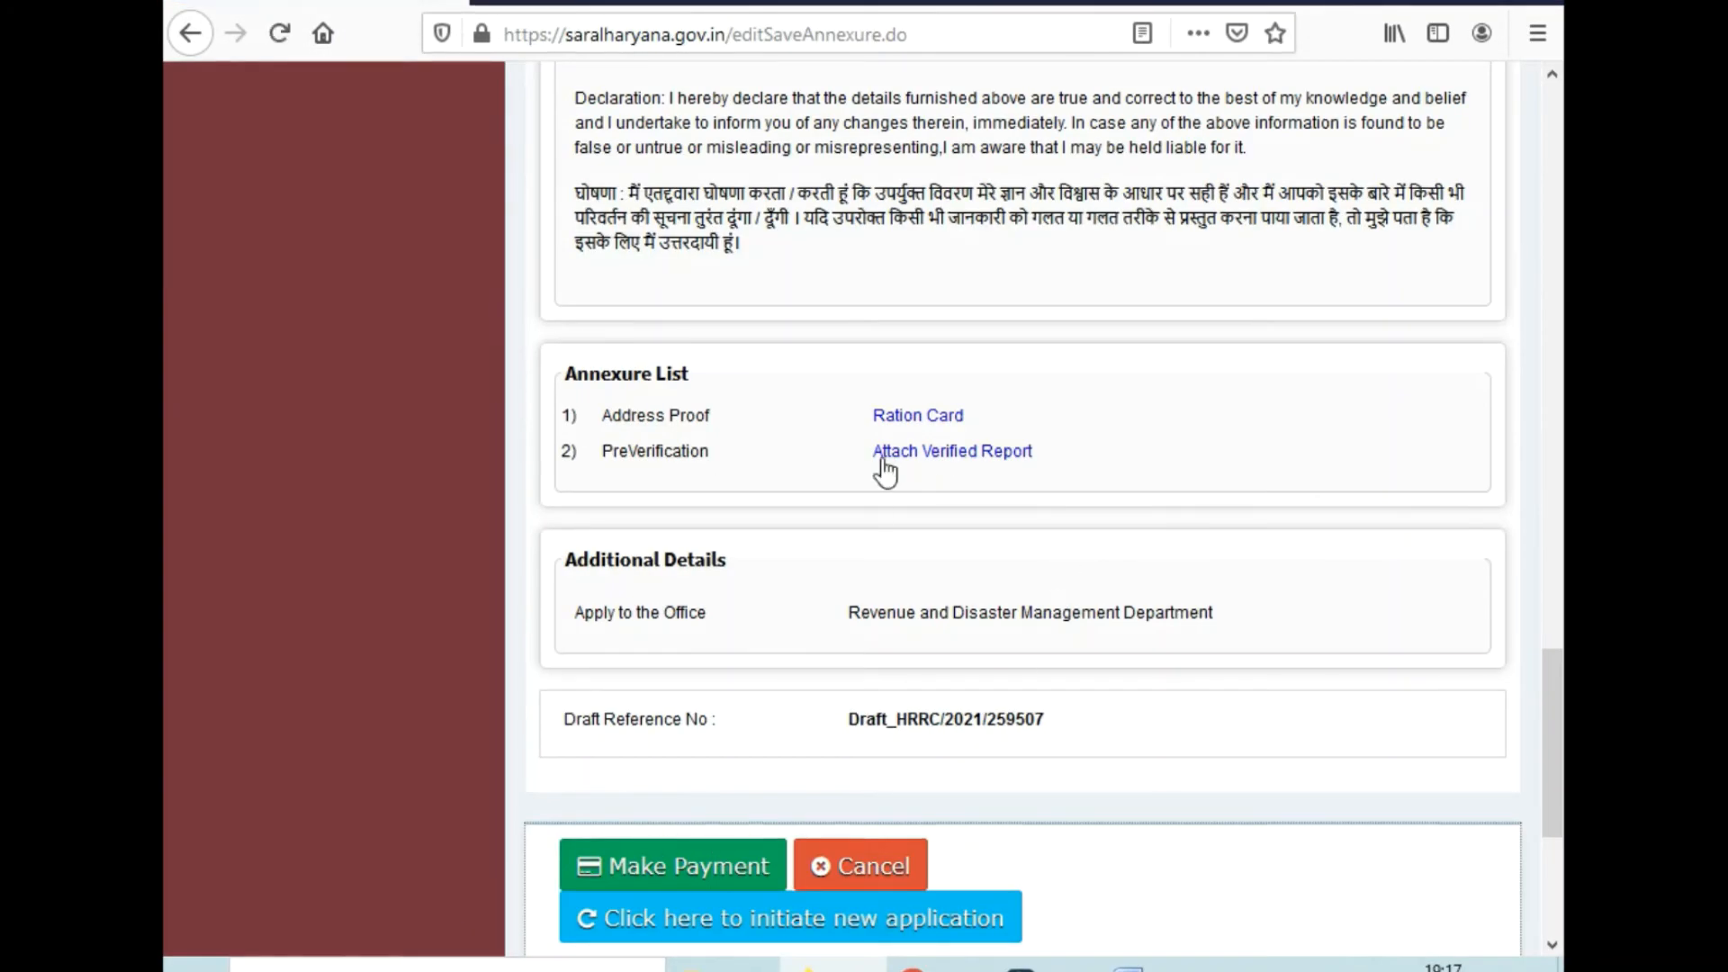
scroll(899, 522, up, 10)
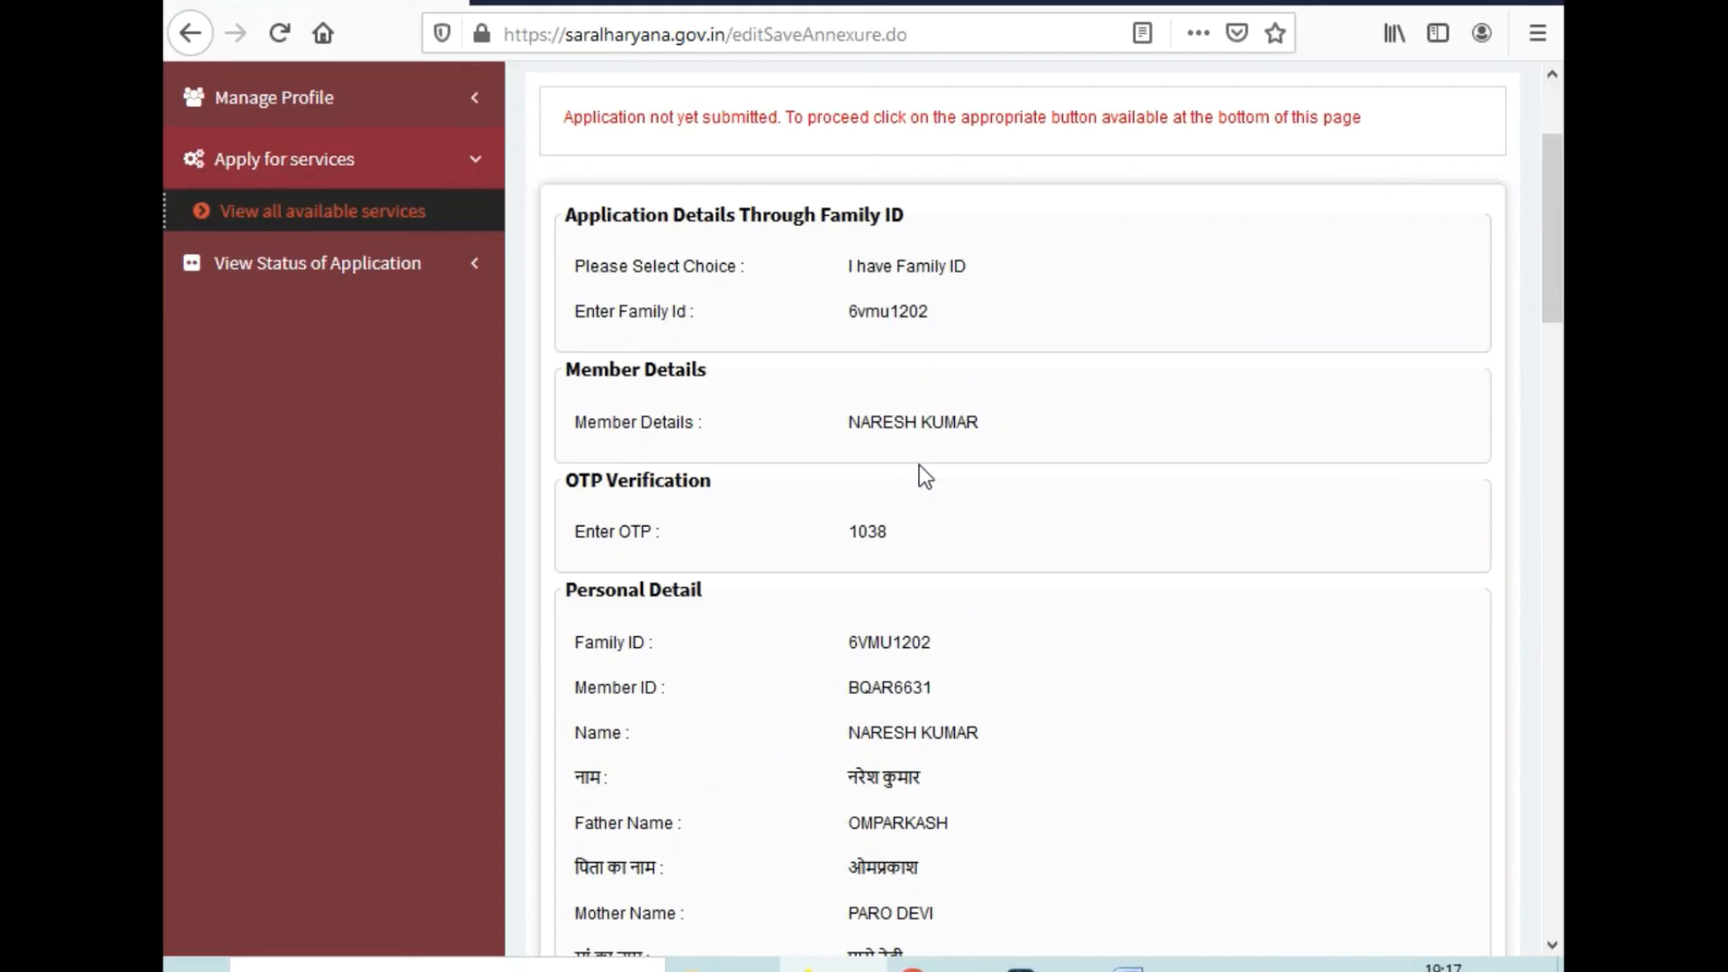
scroll(918, 471, up, 2)
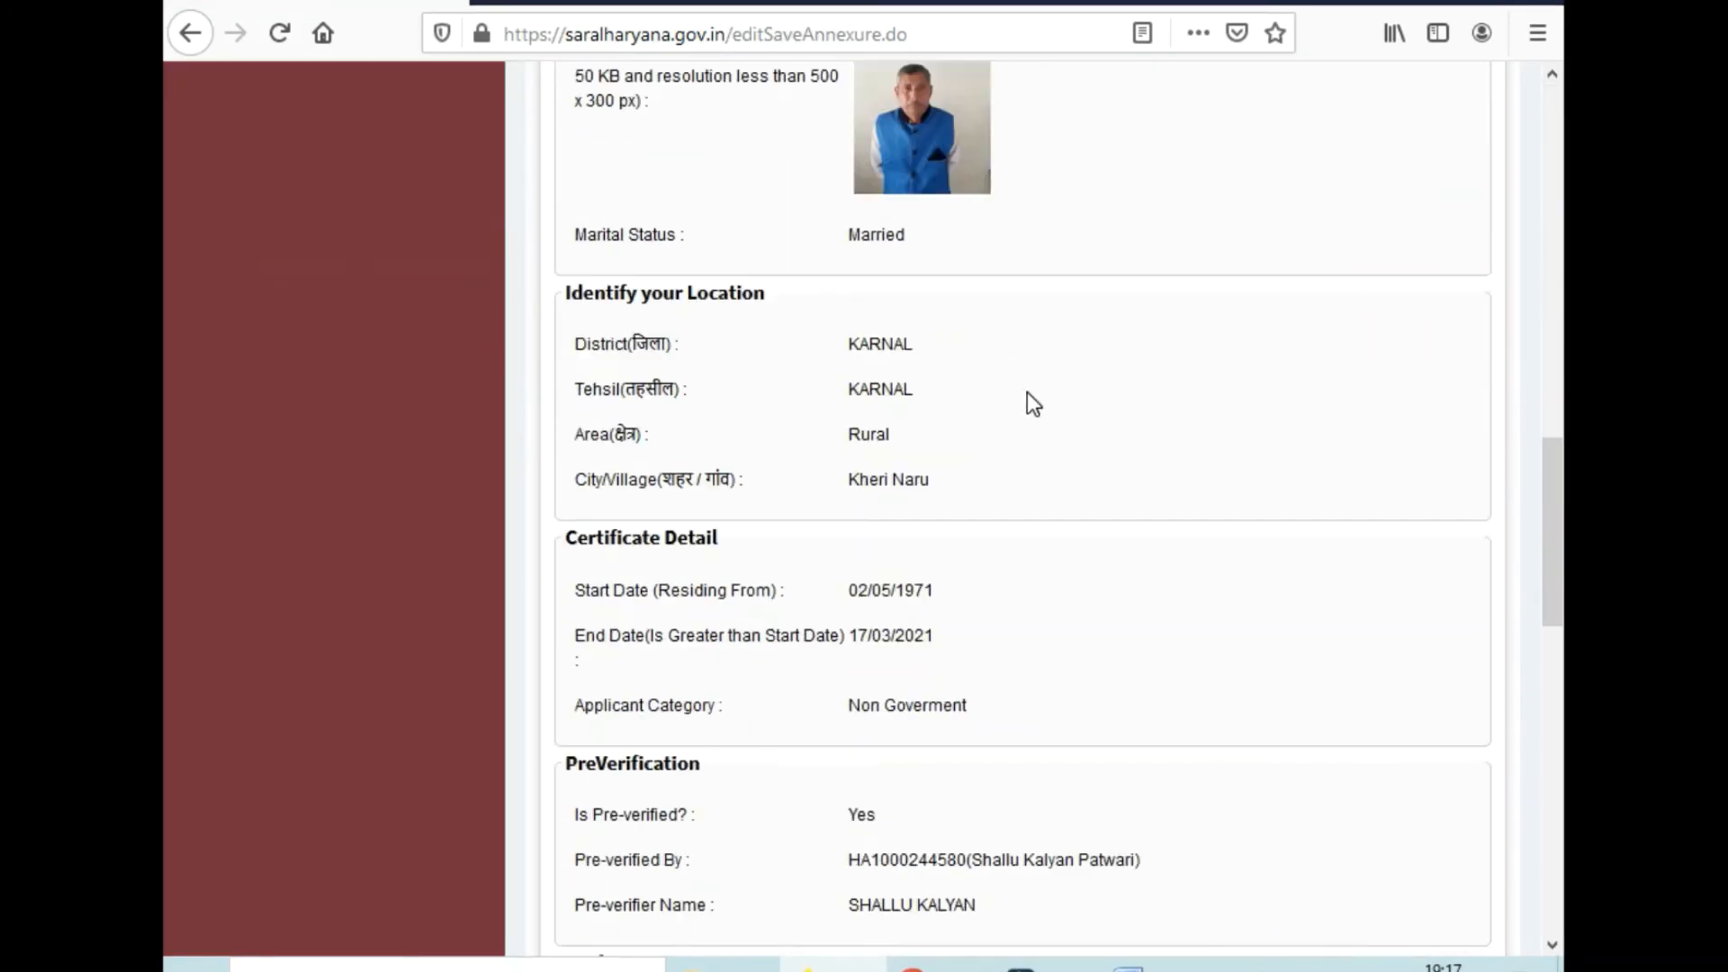
scroll(1036, 432, down, 15)
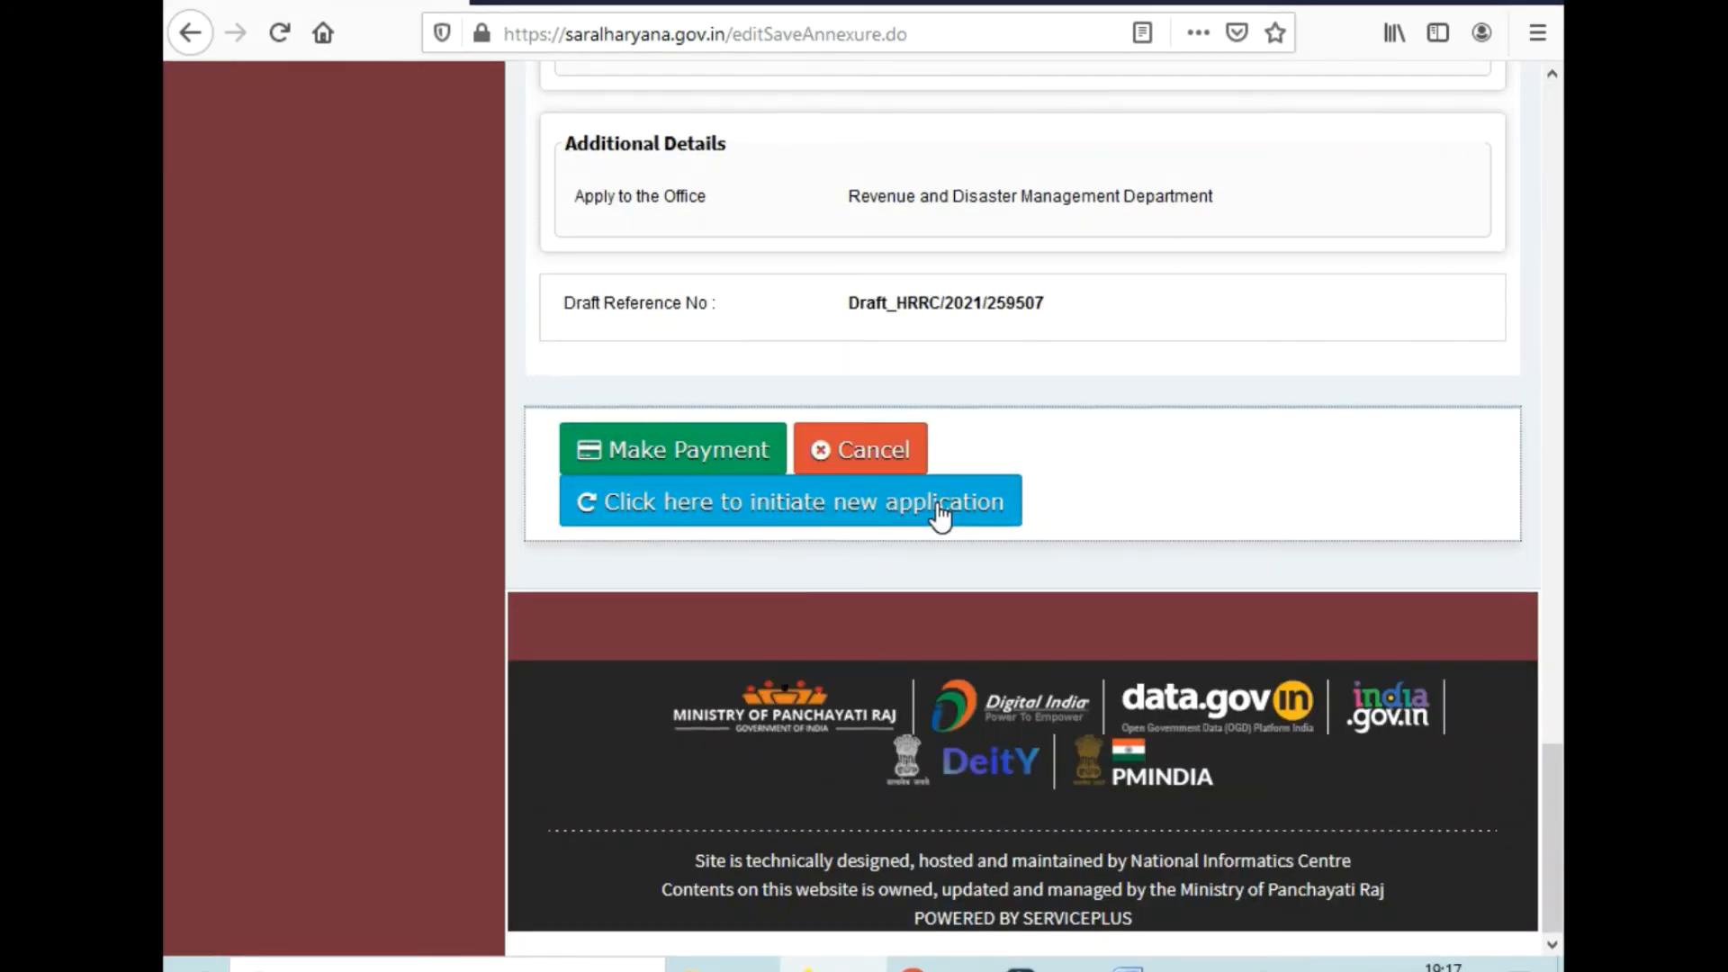
- Pay the ₹30 service charge by CSC e-wallet and accept the gateway redirect
click(655, 455)
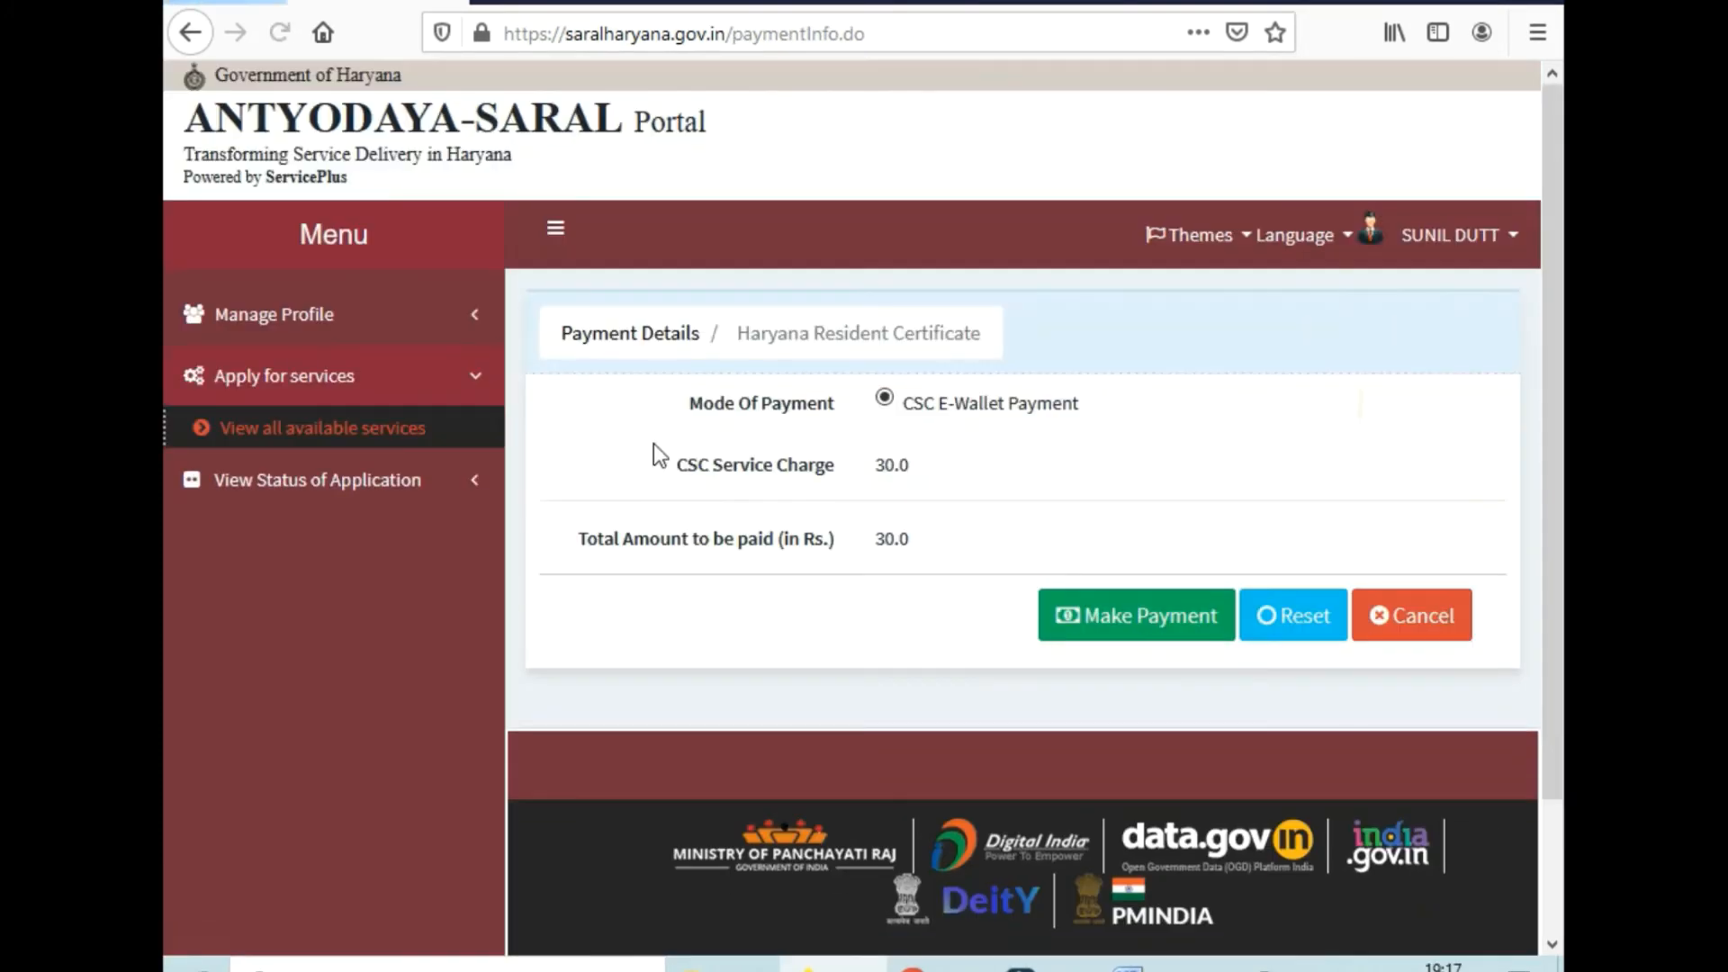
click(1129, 612)
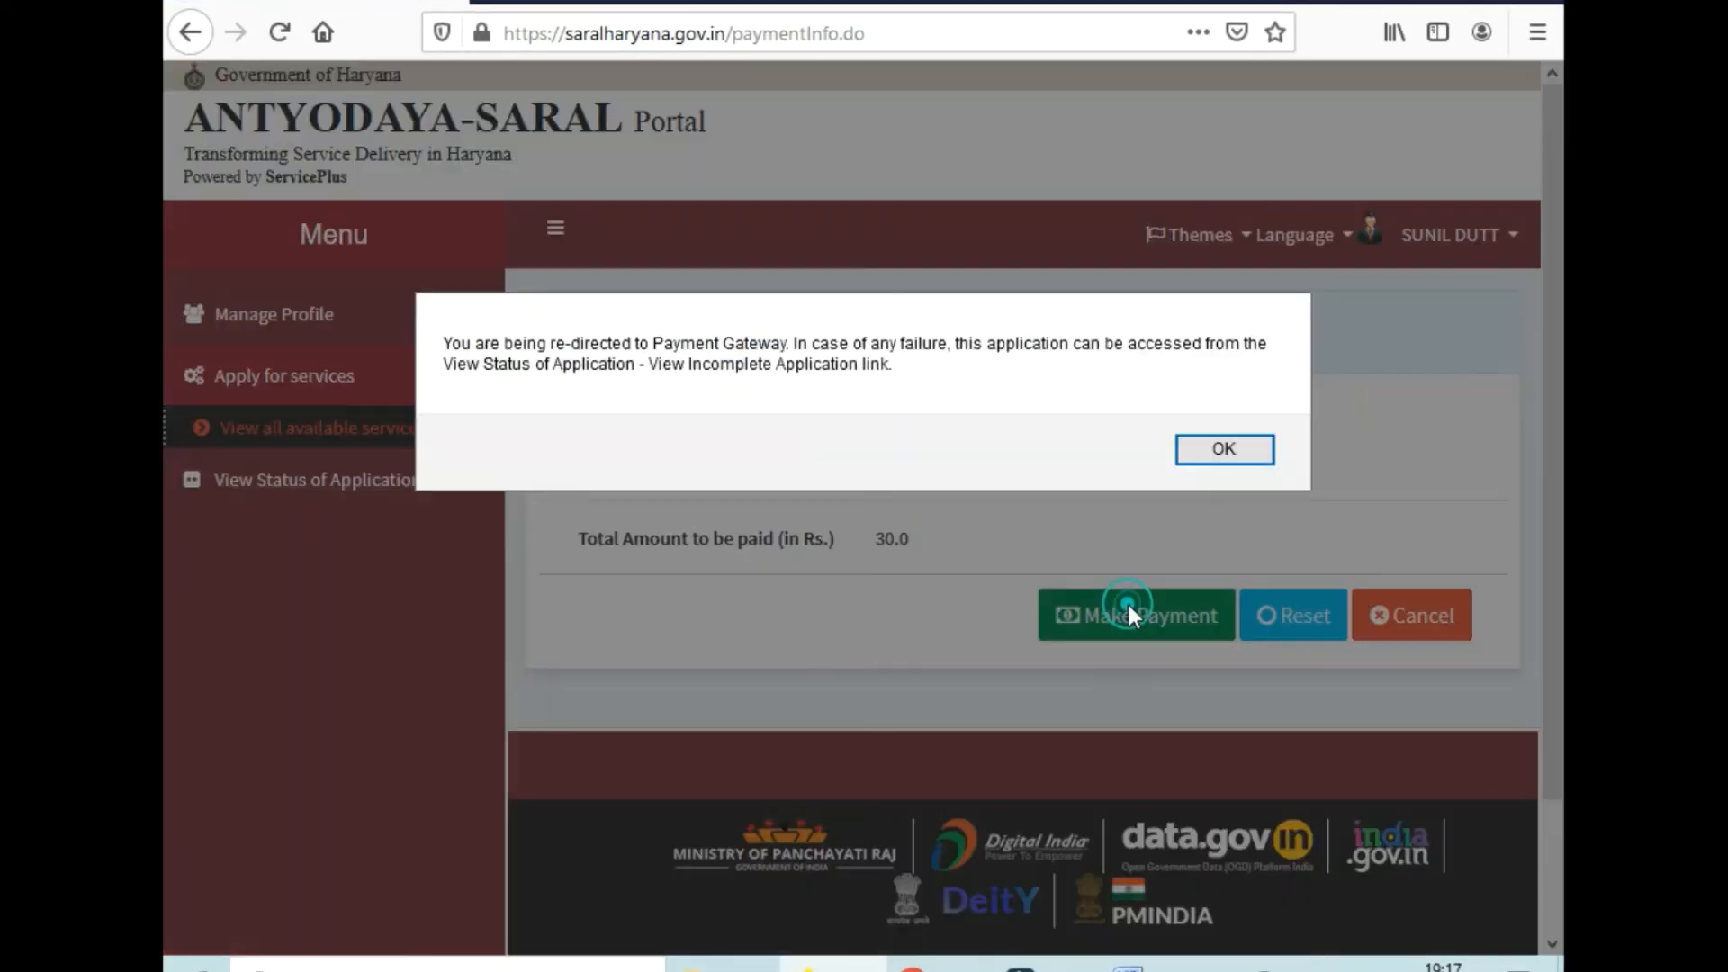
click(1230, 441)
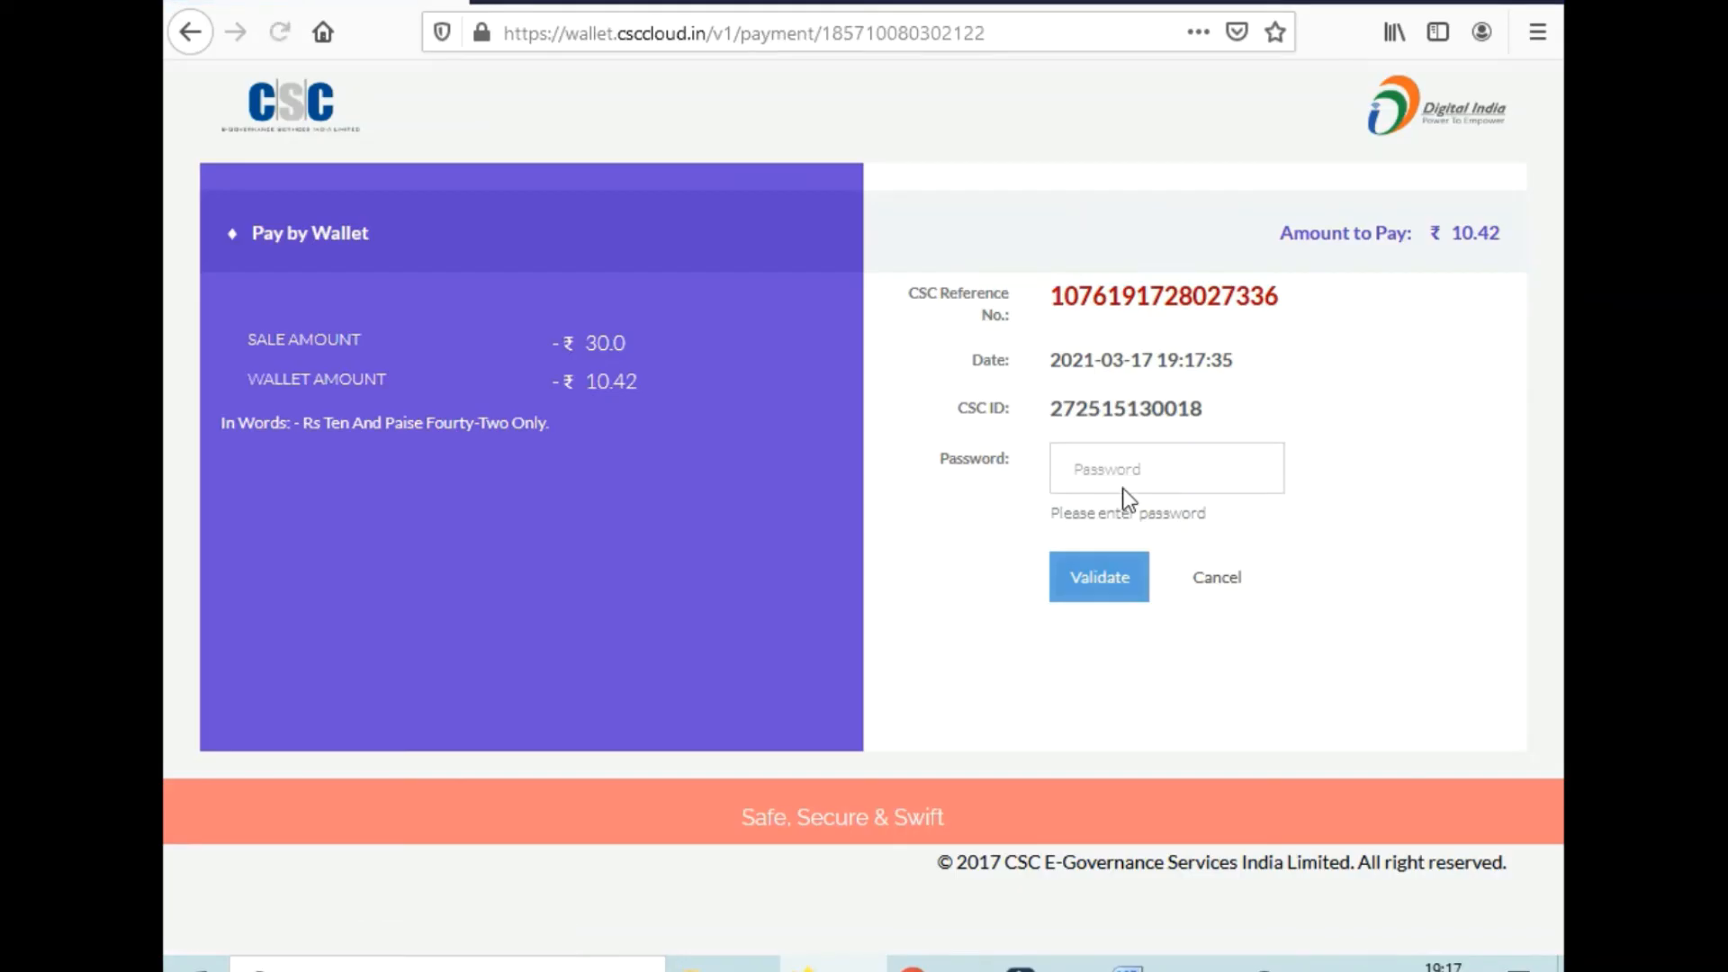
- Validate the wallet password, then pay ₹10.42 with the six-digit wallet PIN
click(1201, 460)
key(ctrl+v)
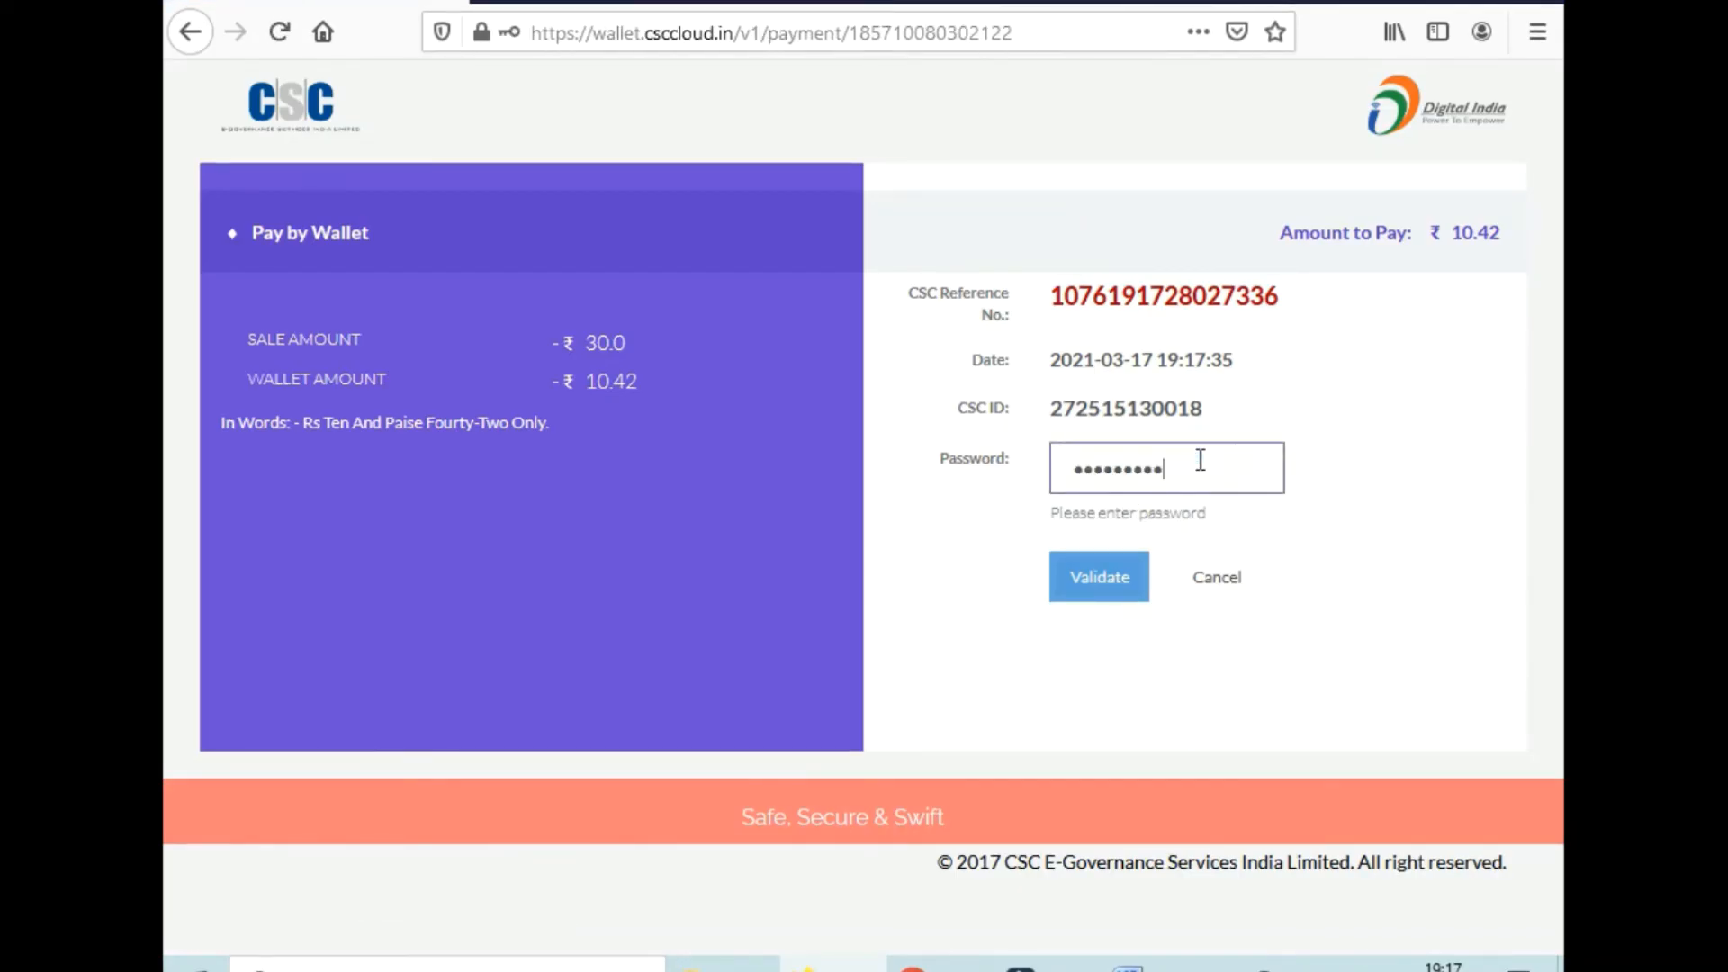
click(1105, 576)
click(1124, 464)
text(••)
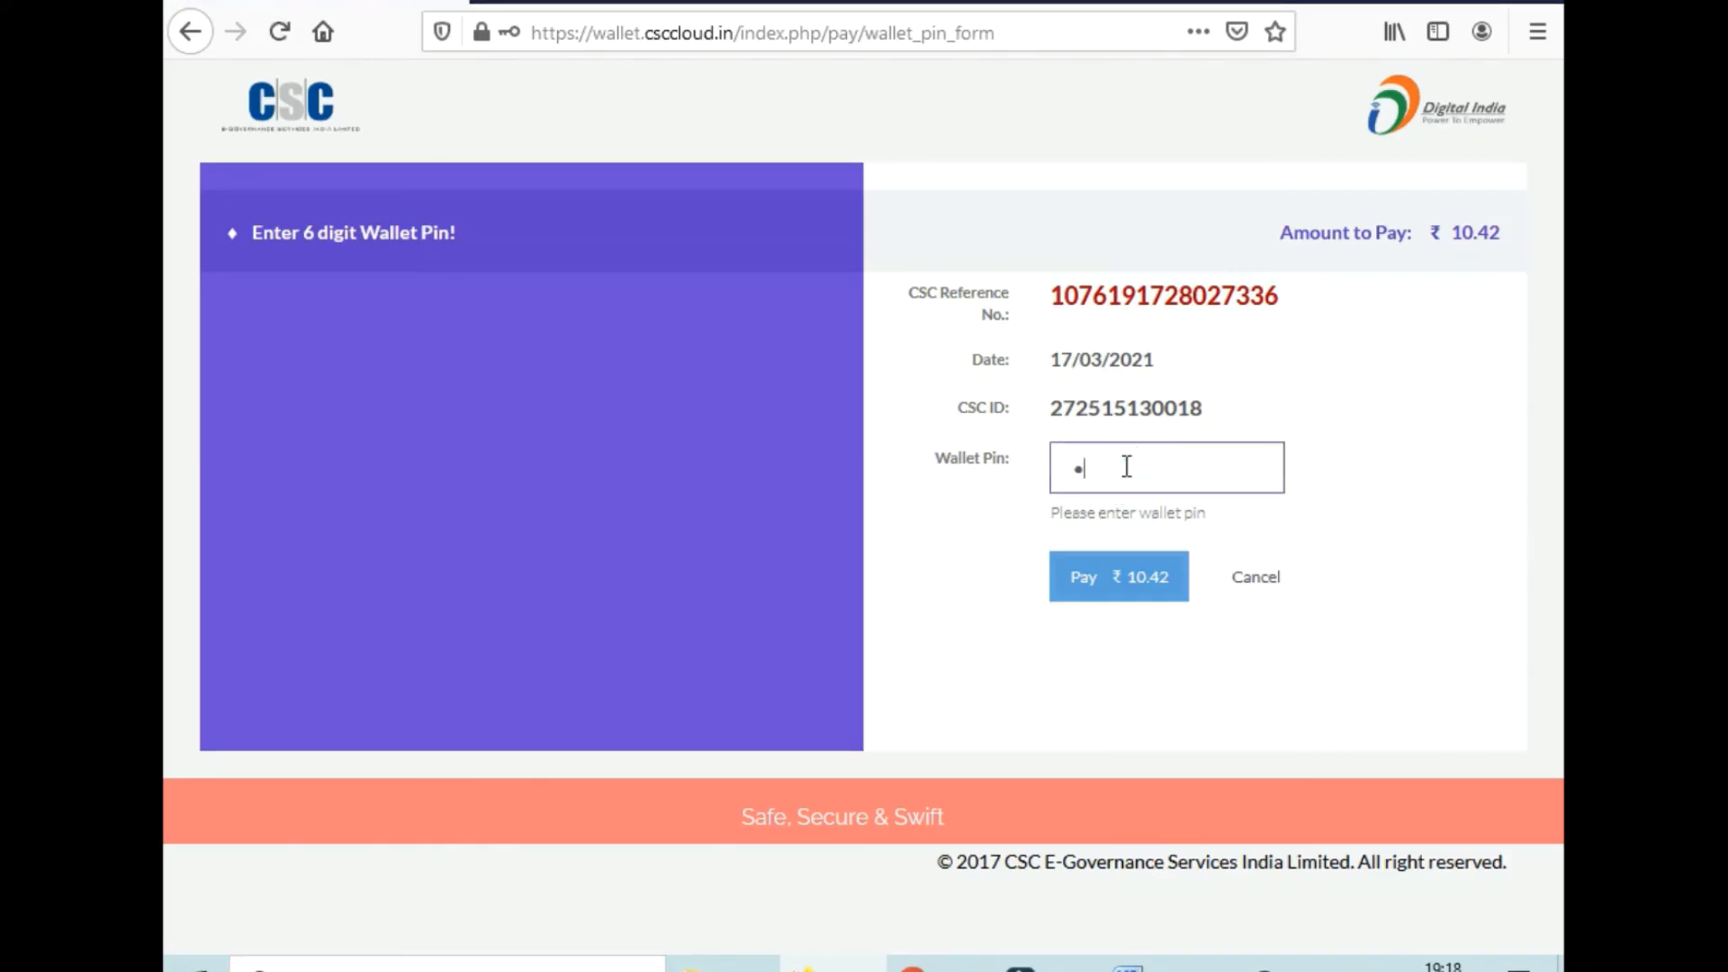
text(••••)
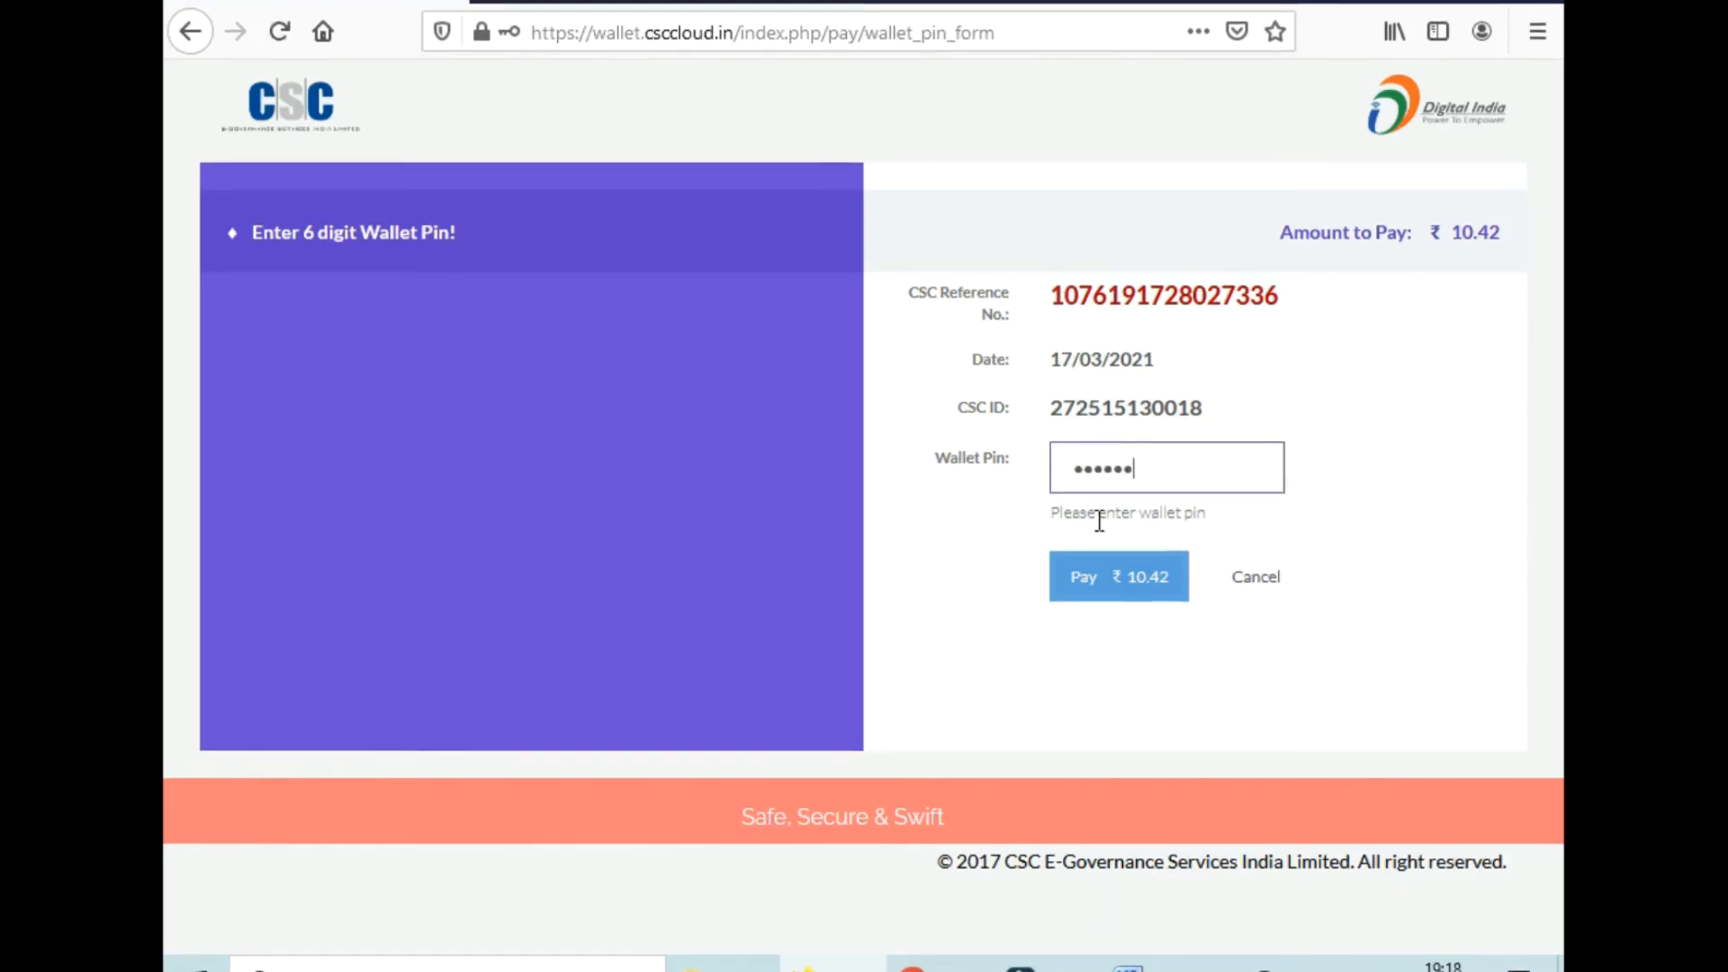
click(1117, 589)
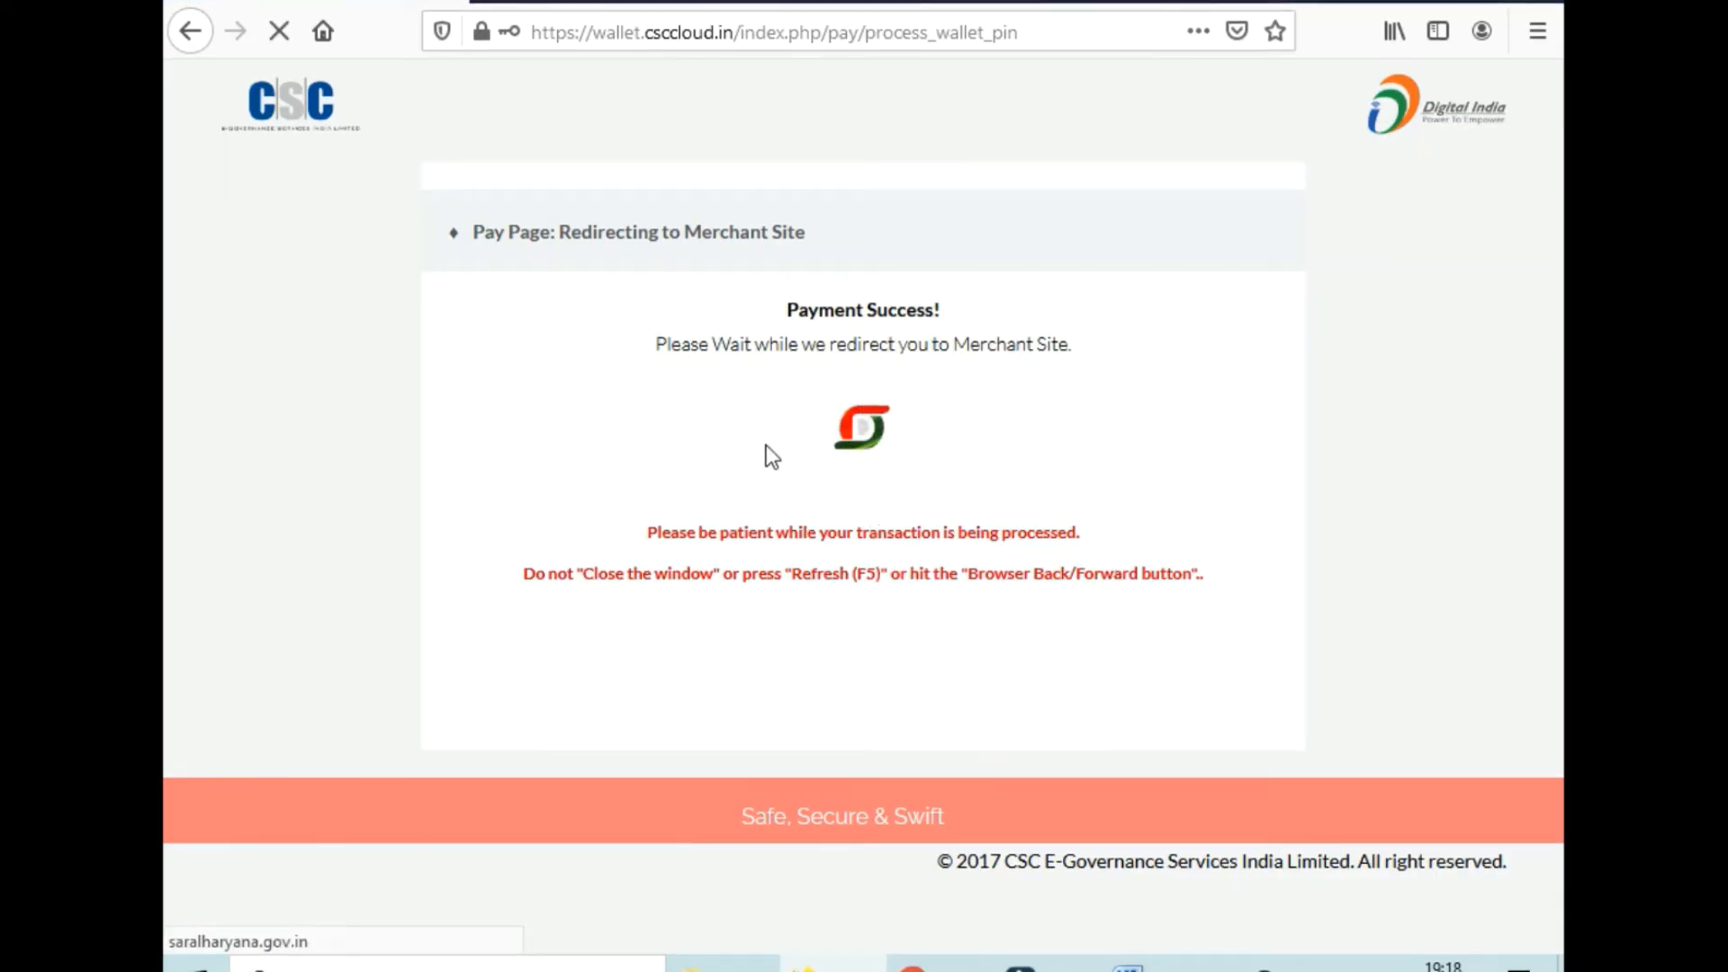
- Select the assigned SARAL ID on the Government of Haryana acknowledgement page
scroll(1028, 560, down, 6)
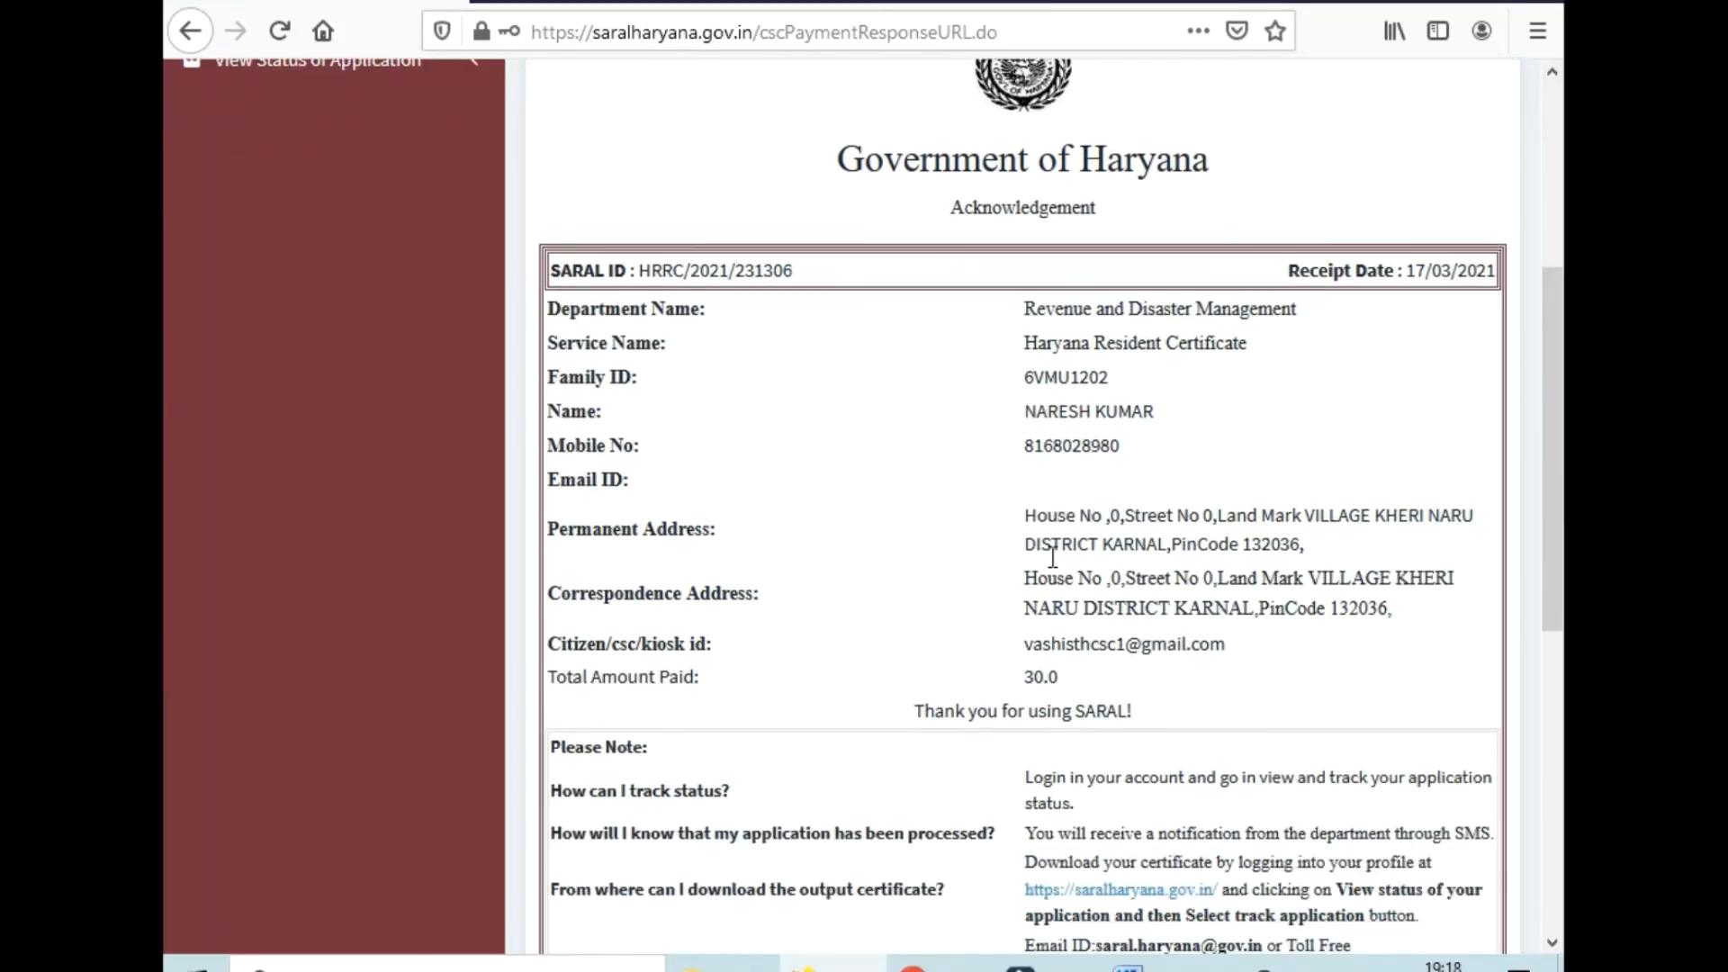
scroll(1060, 515, up, 3)
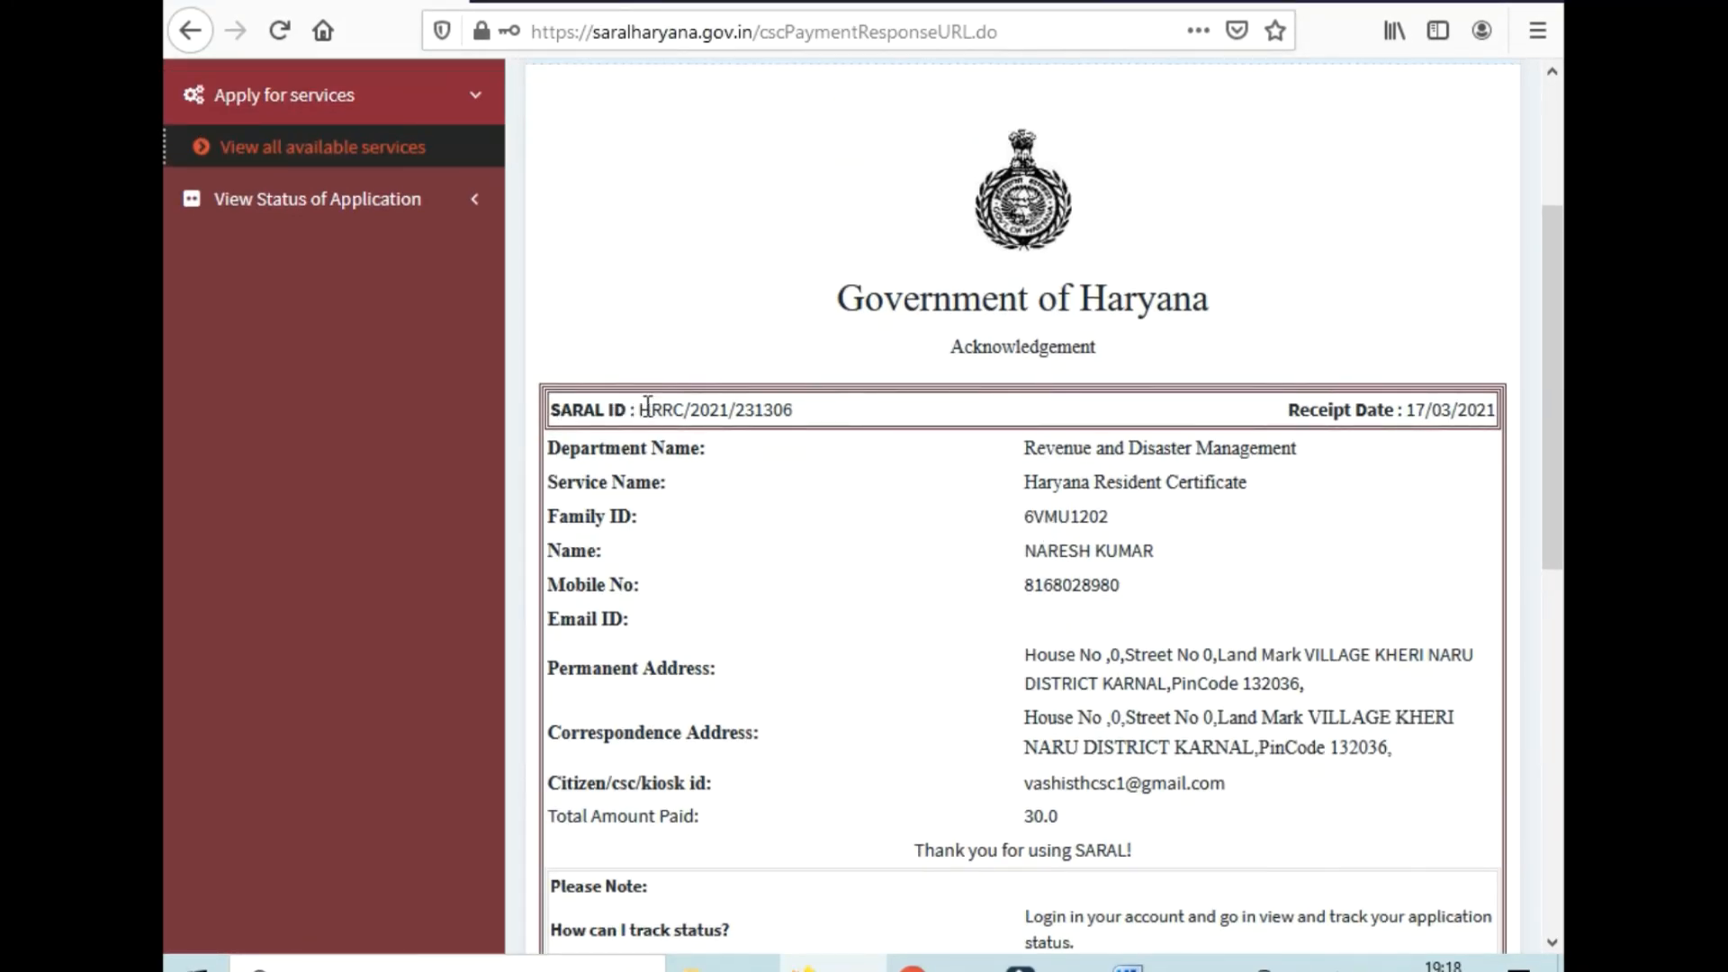
drag(639, 410, 802, 430)
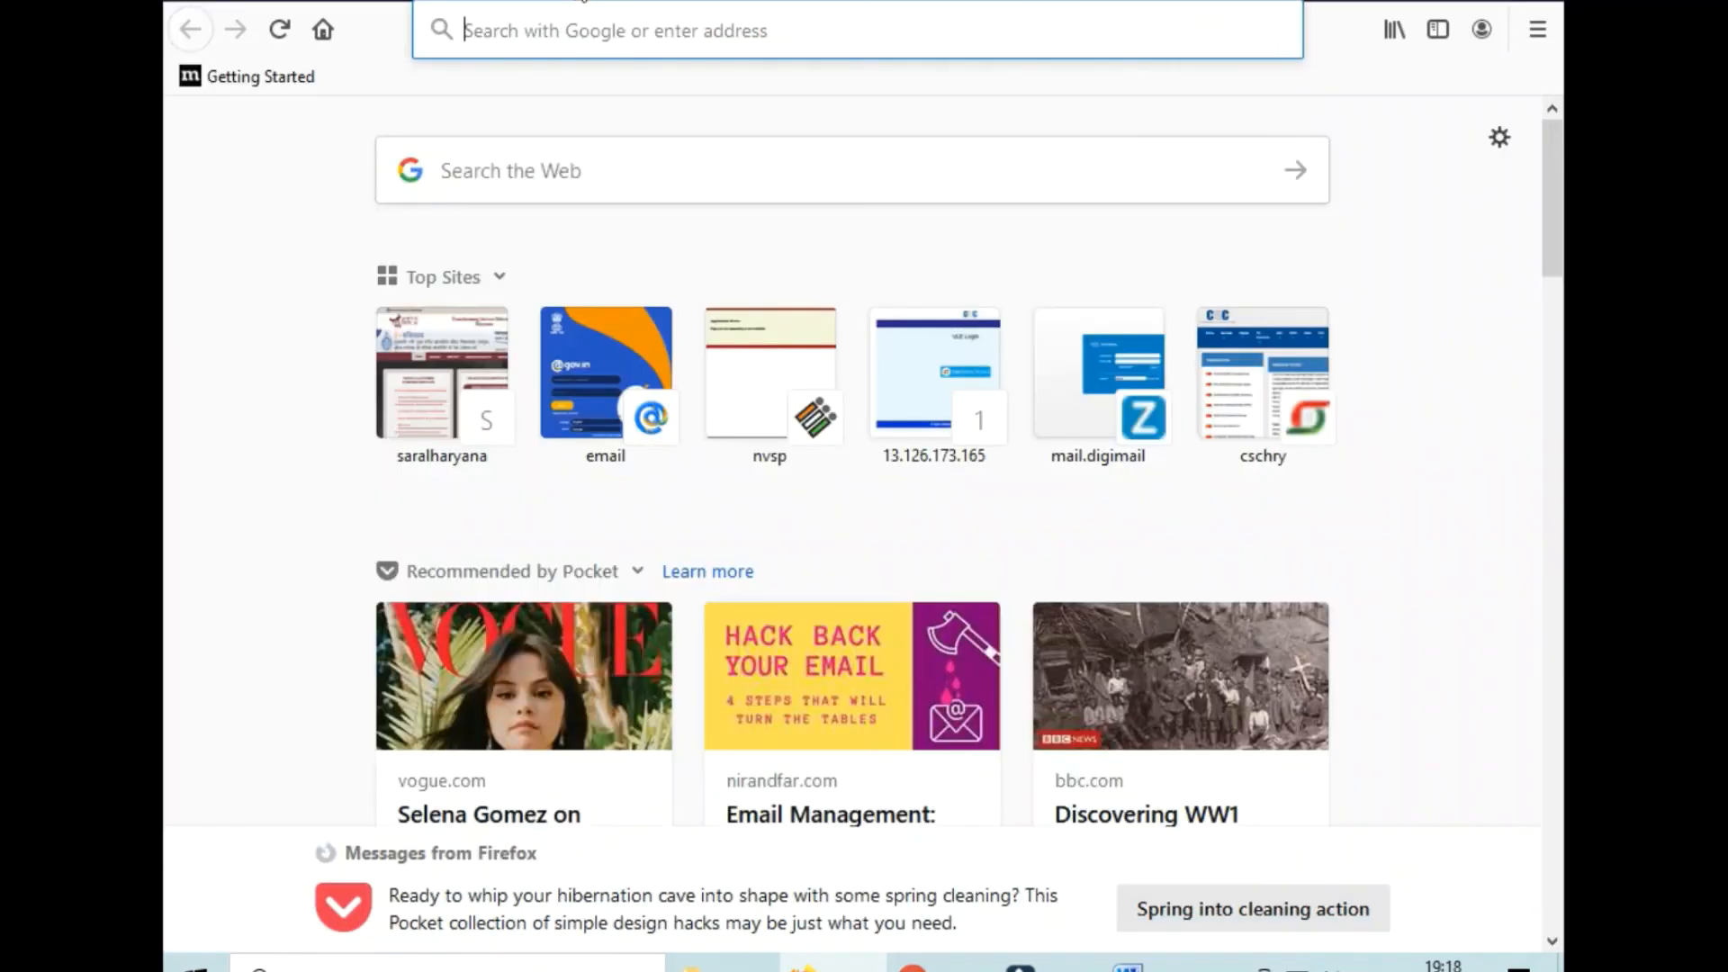
- In a new tab, search Google for edisha and open the E-Disha status site
click(574, 0)
text(ed)
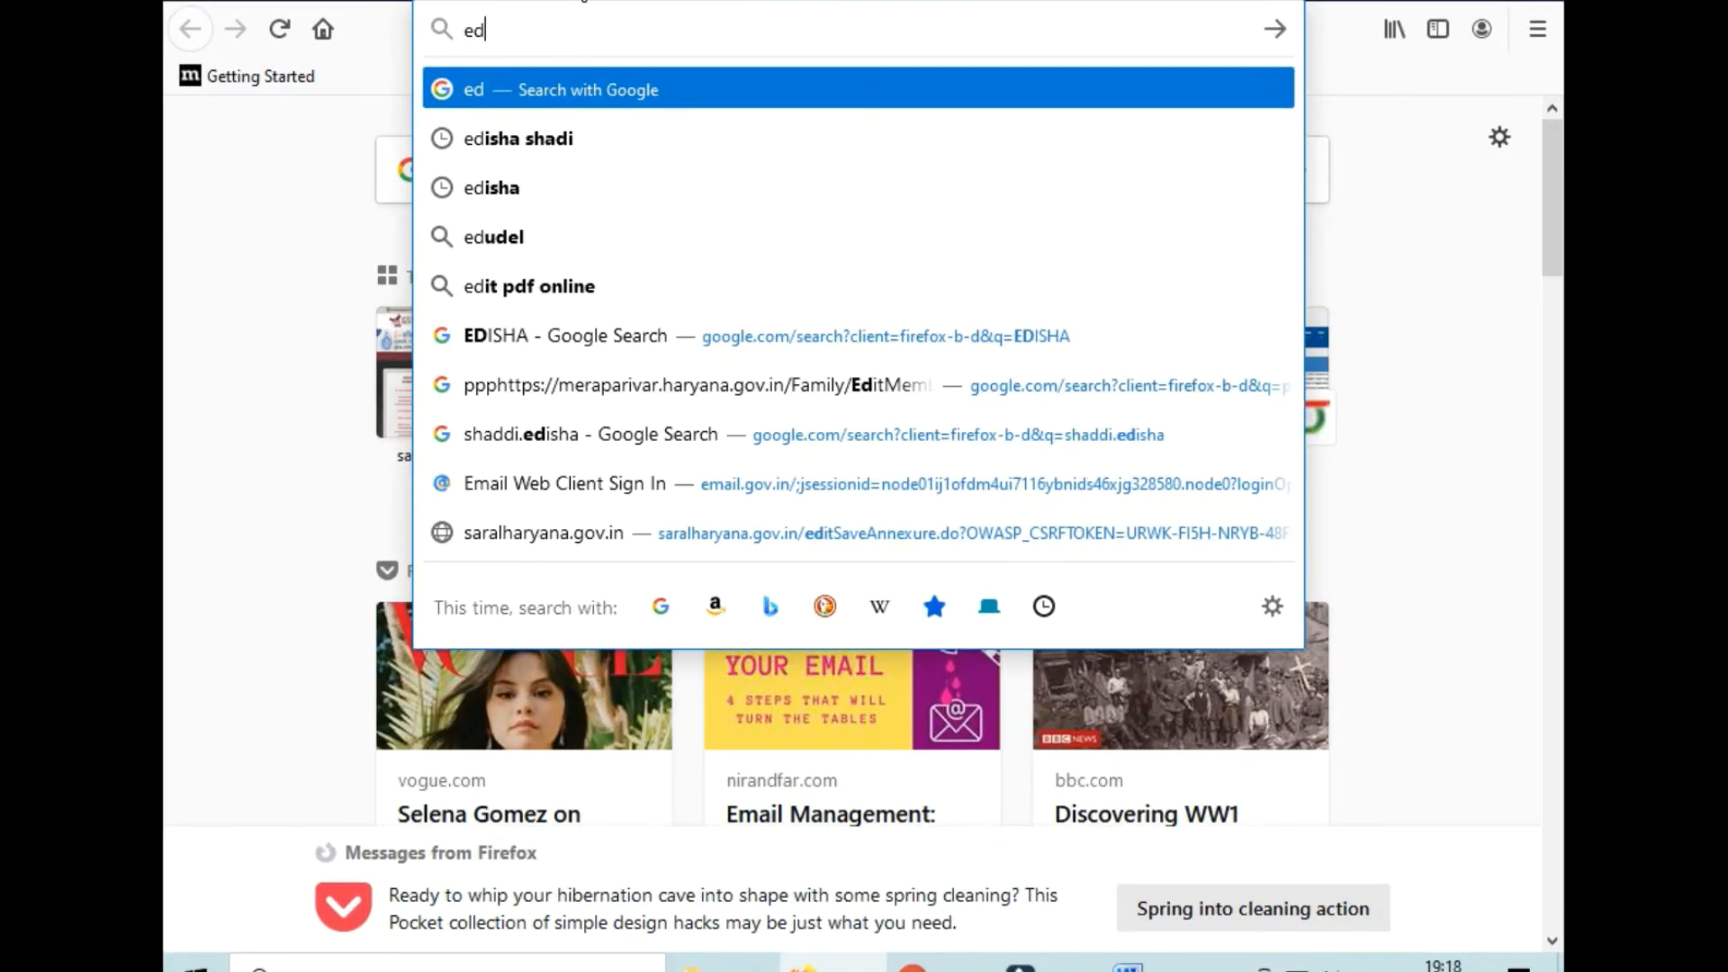
text(is)
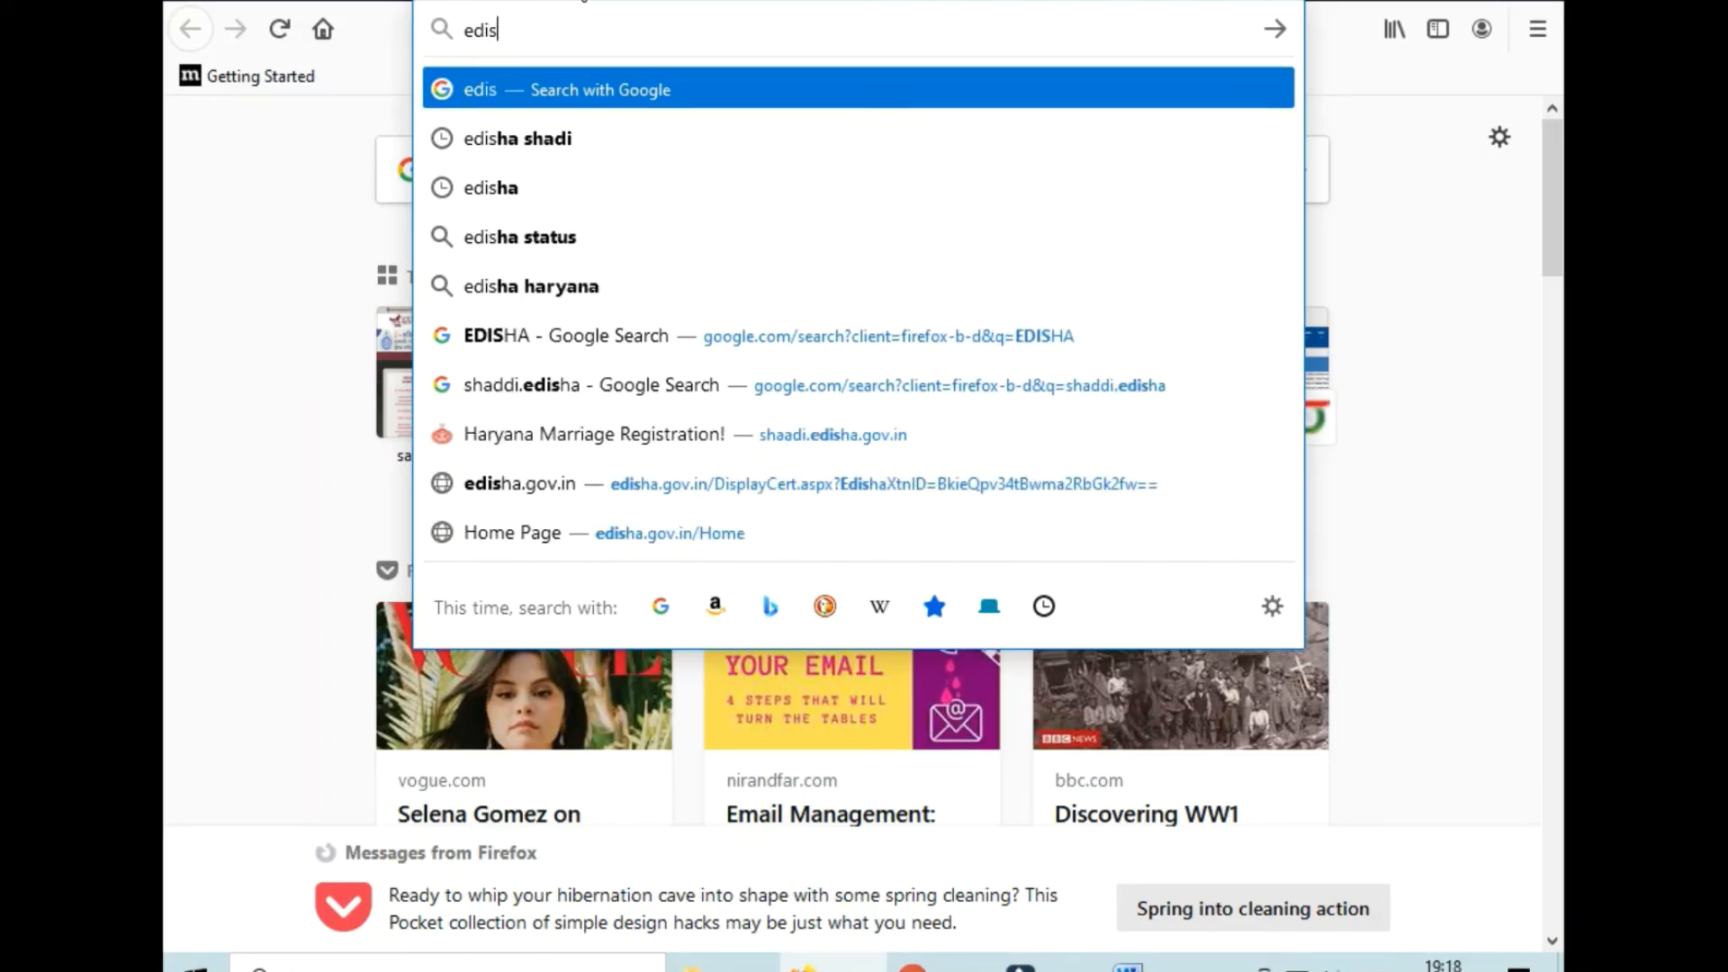
click(463, 185)
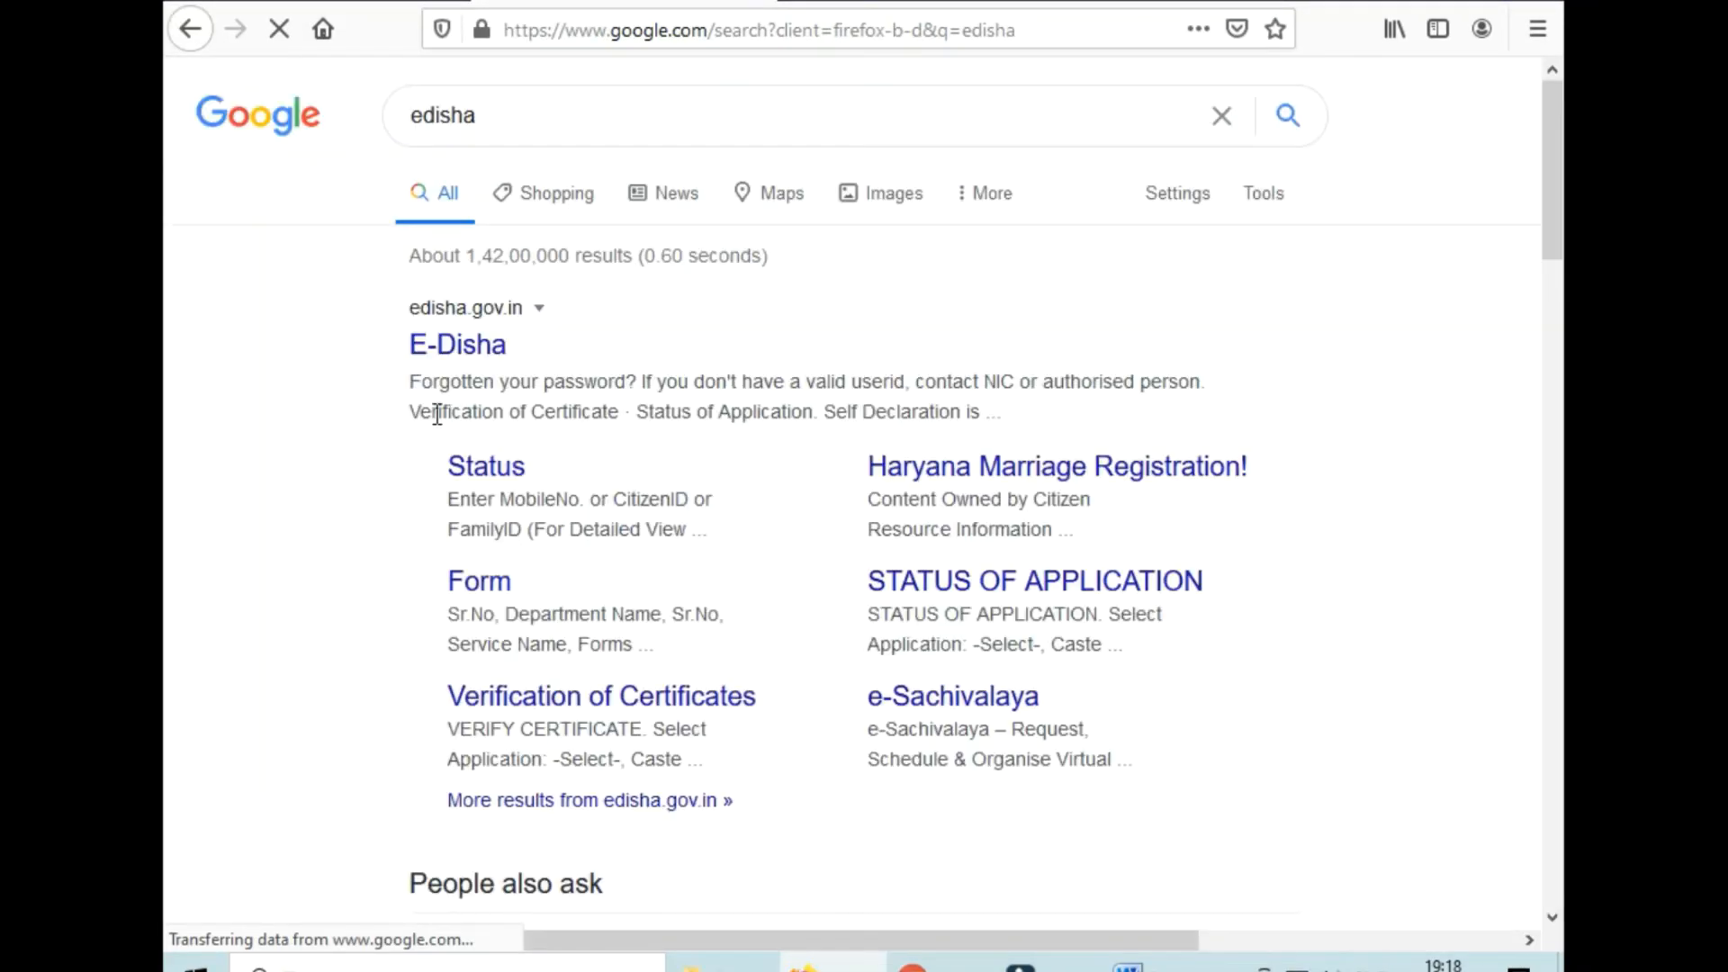
click(480, 339)
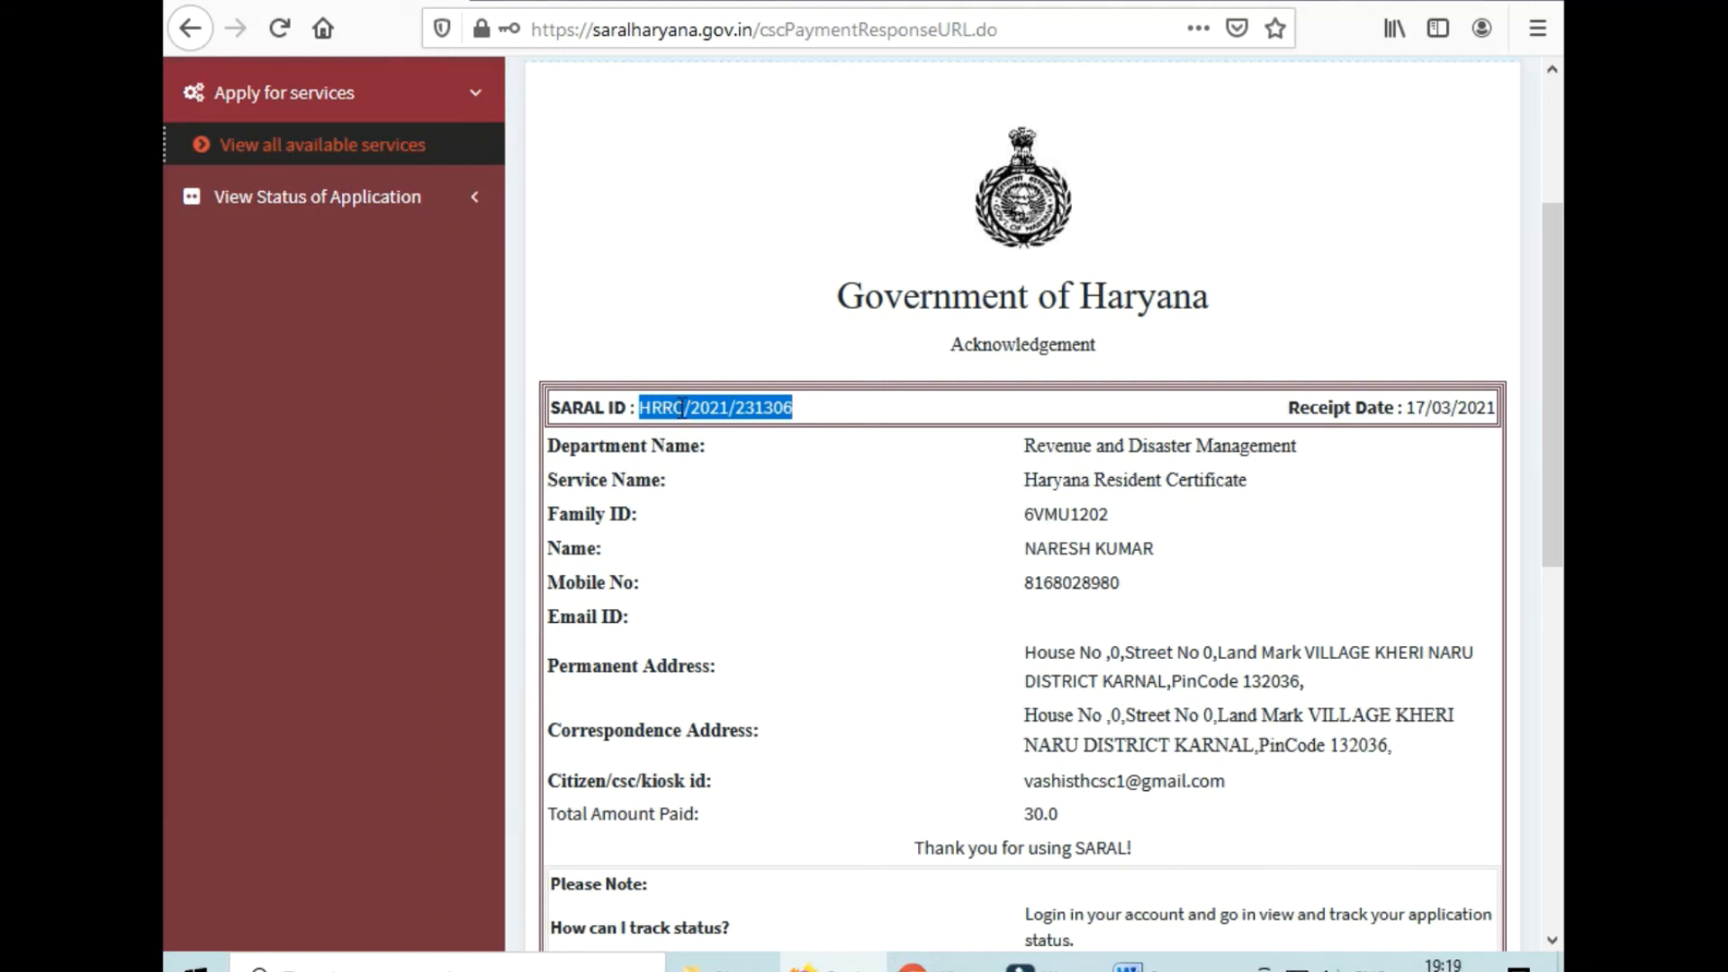
- Copy the SARAL ID into the e-Disha status lookup and search for the application
right_click(683, 411)
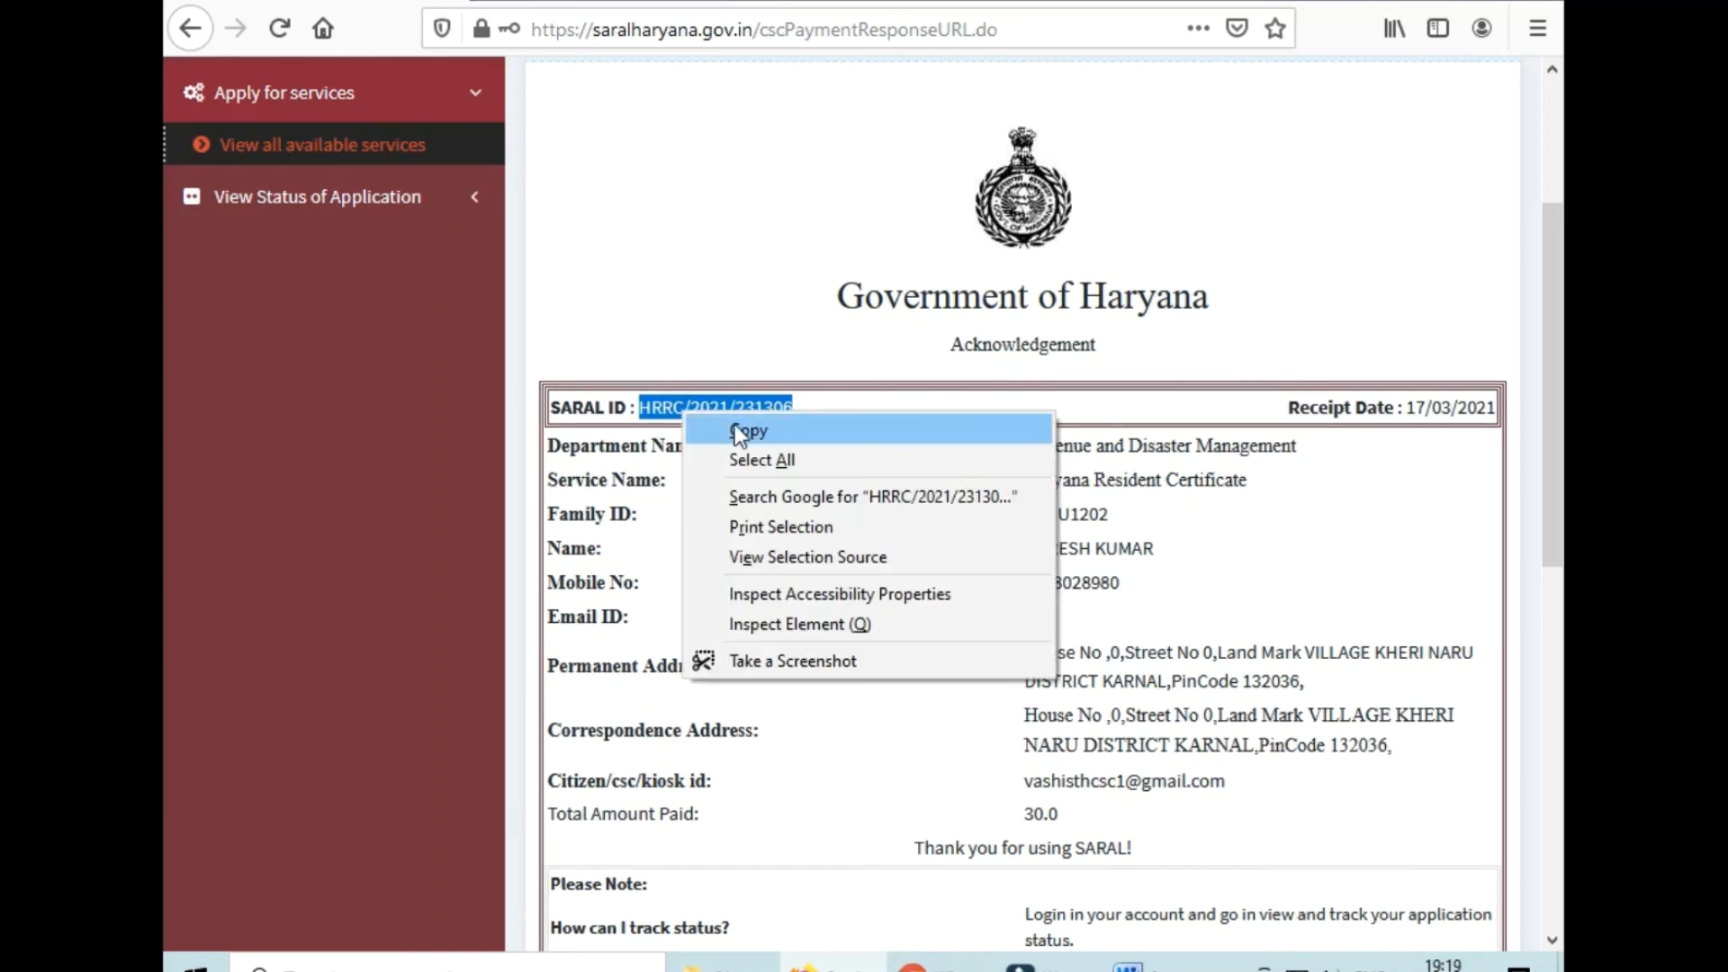
click(753, 433)
click(623, 2)
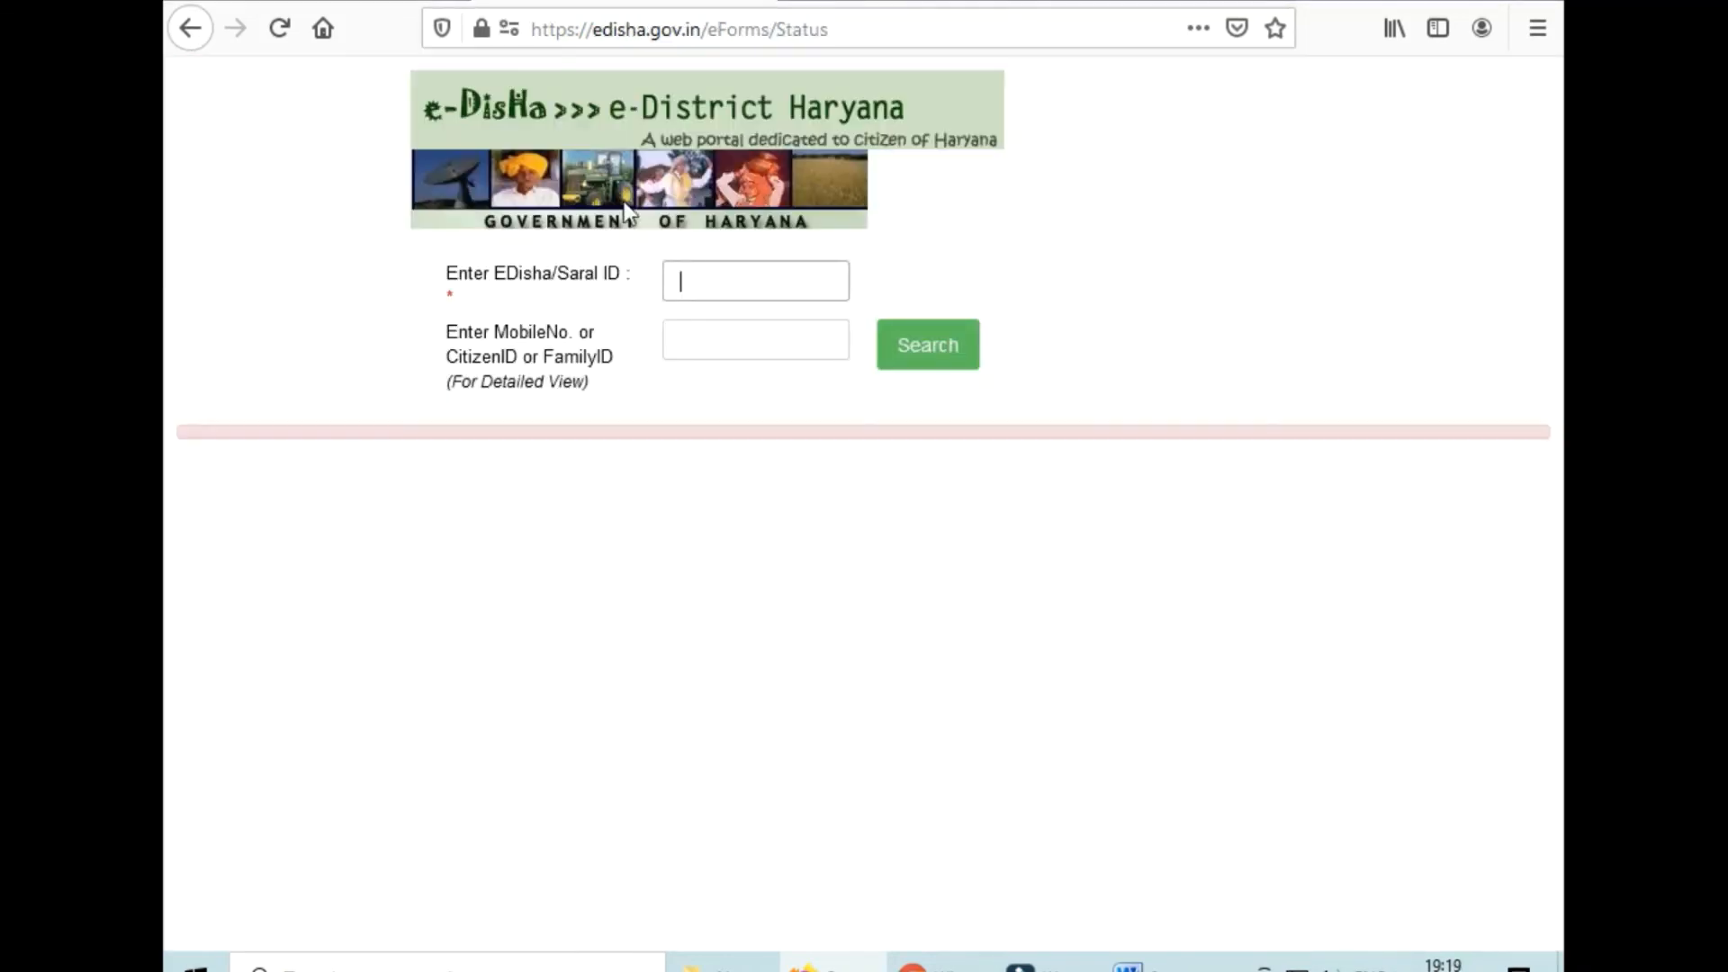
right_click(763, 288)
click(852, 405)
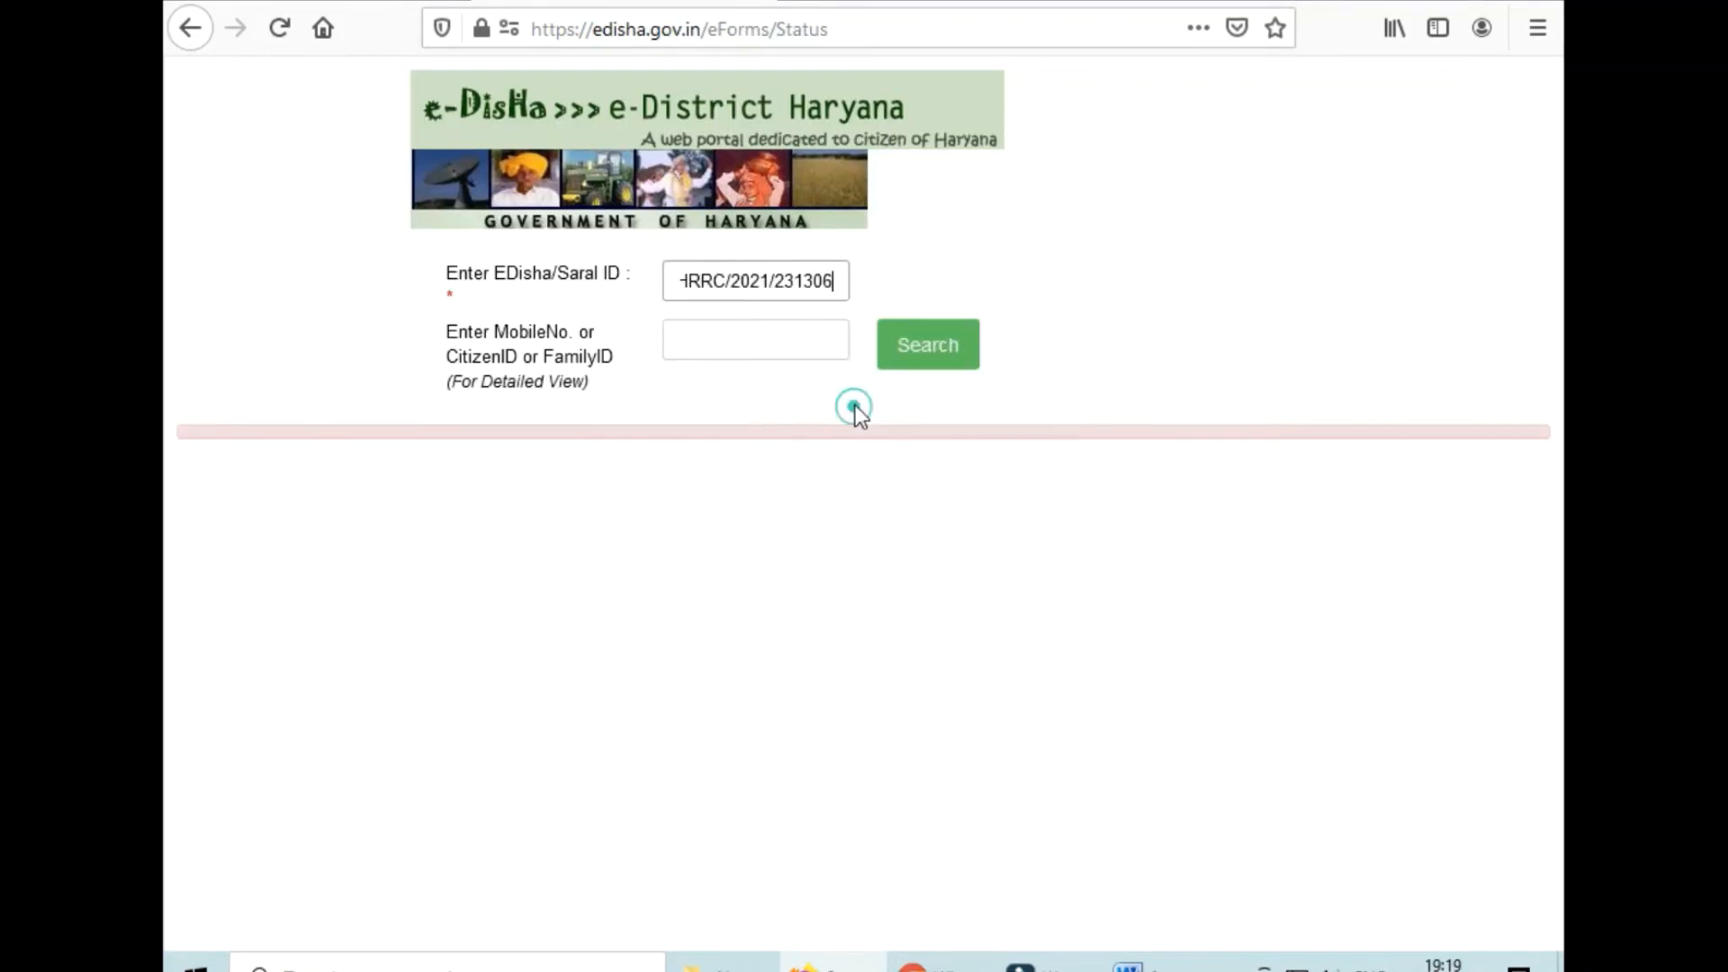
click(911, 357)
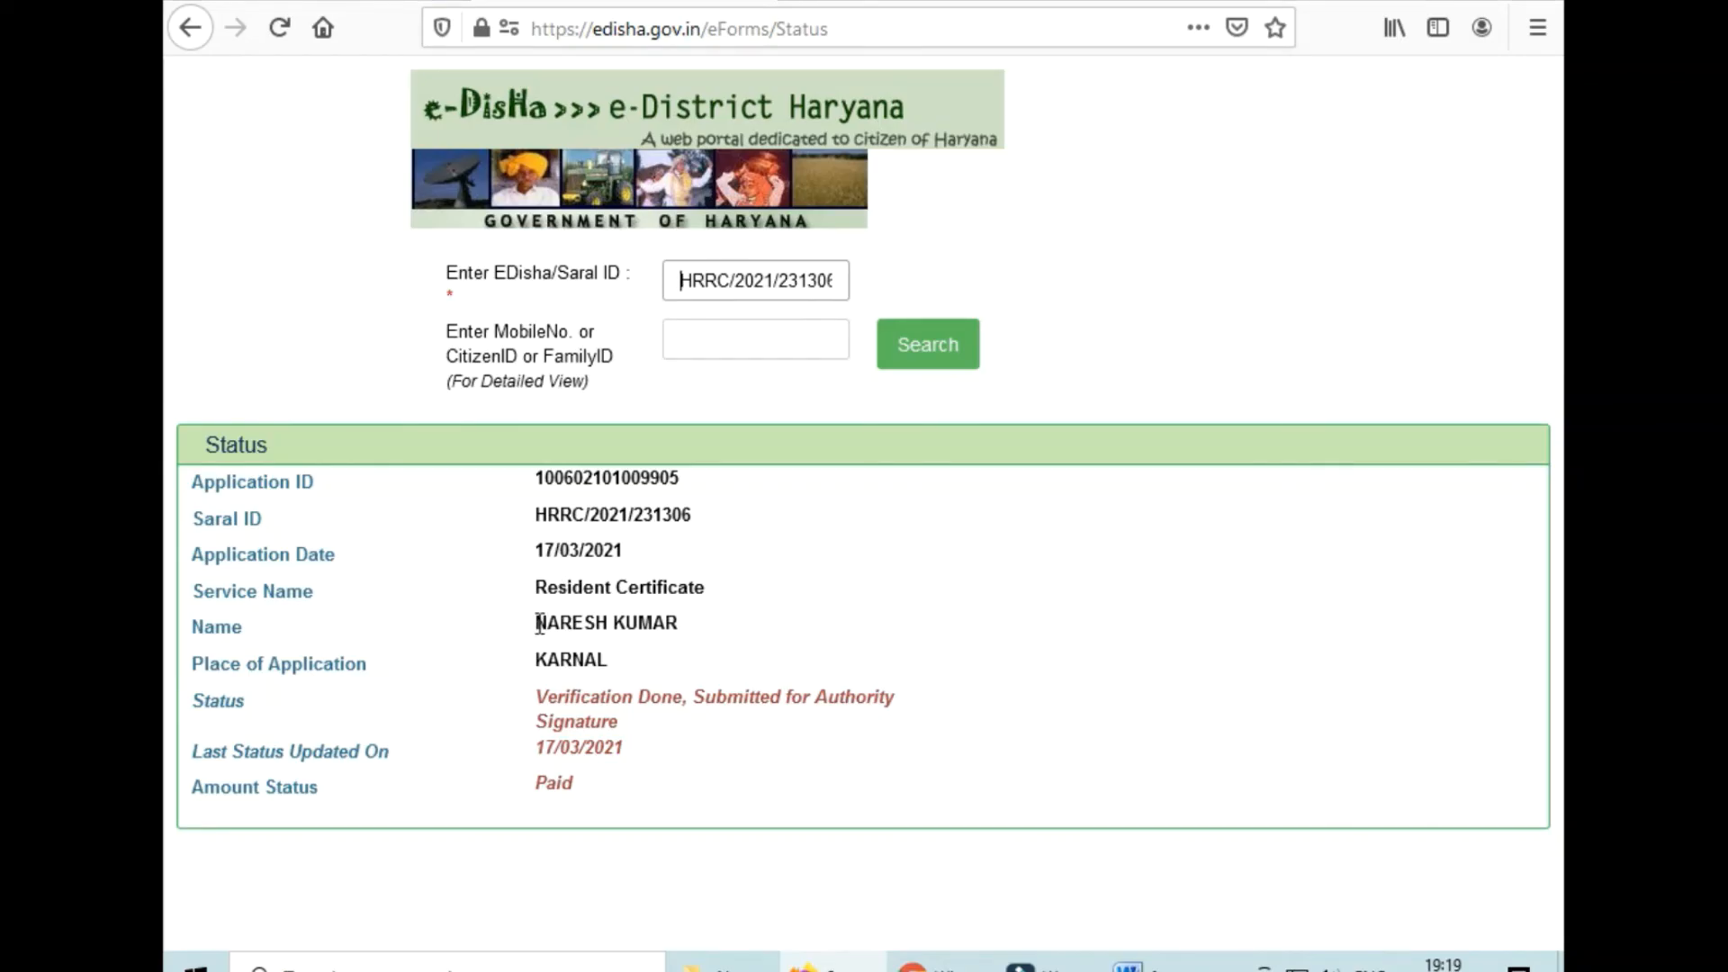
- Highlight the applicant's name and the 'Verification Done' status in the lookup results
drag(536, 623, 714, 628)
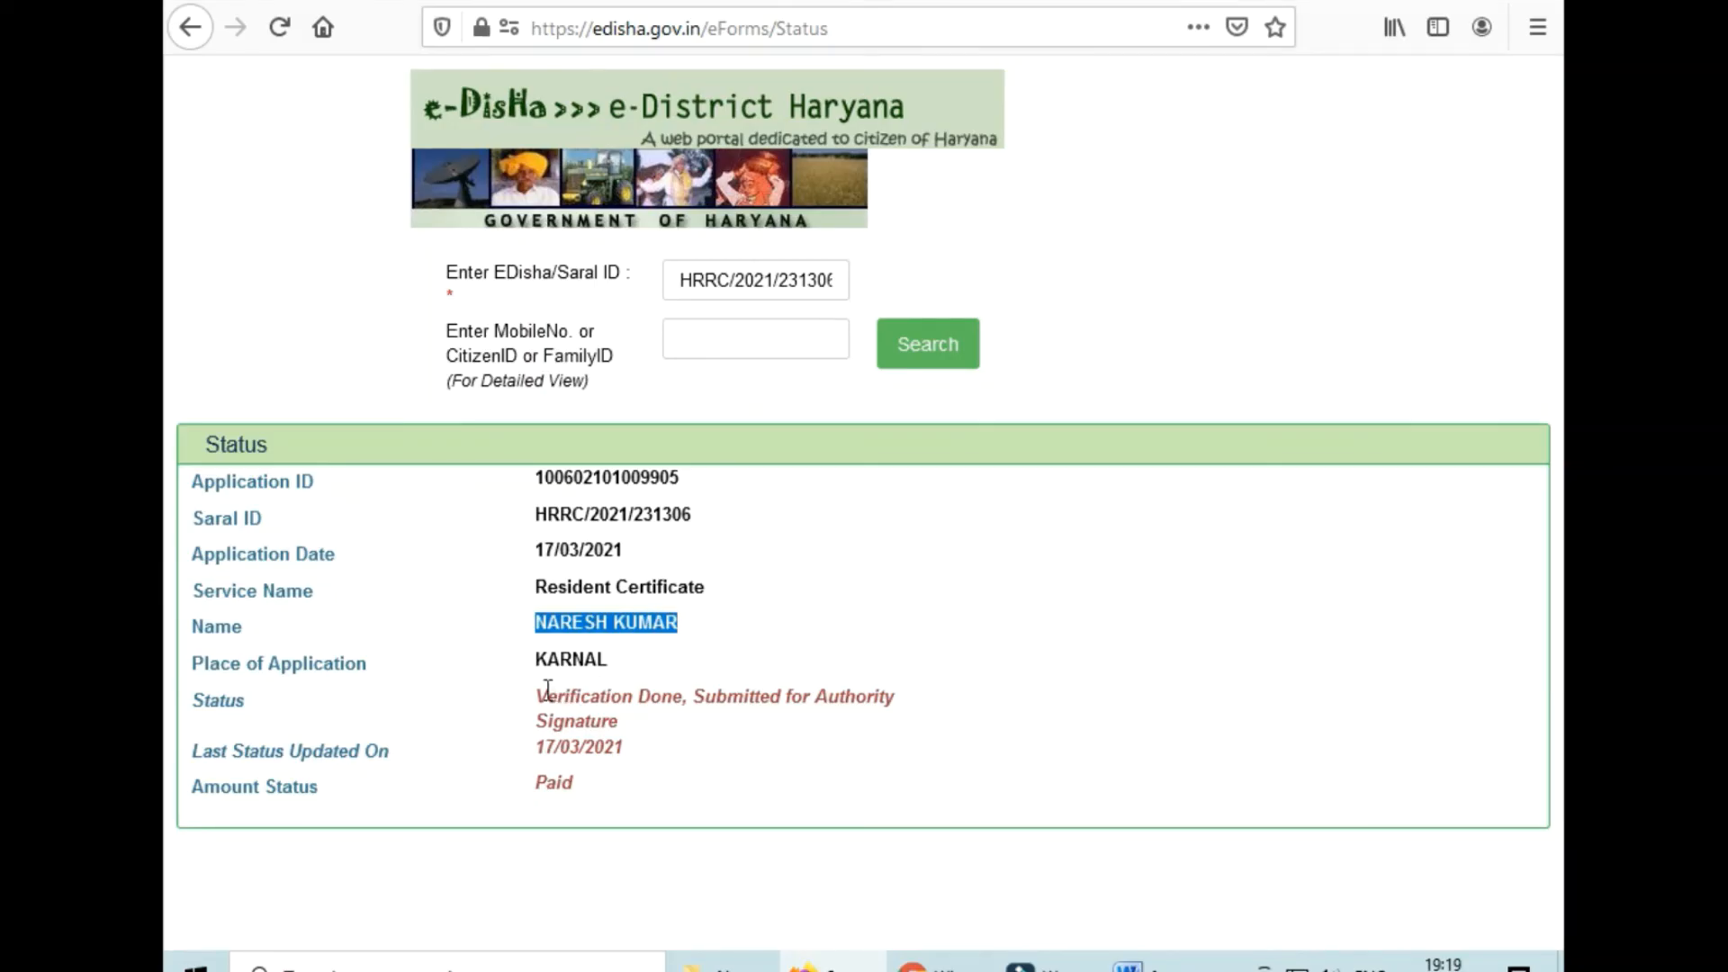
drag(537, 696, 671, 704)
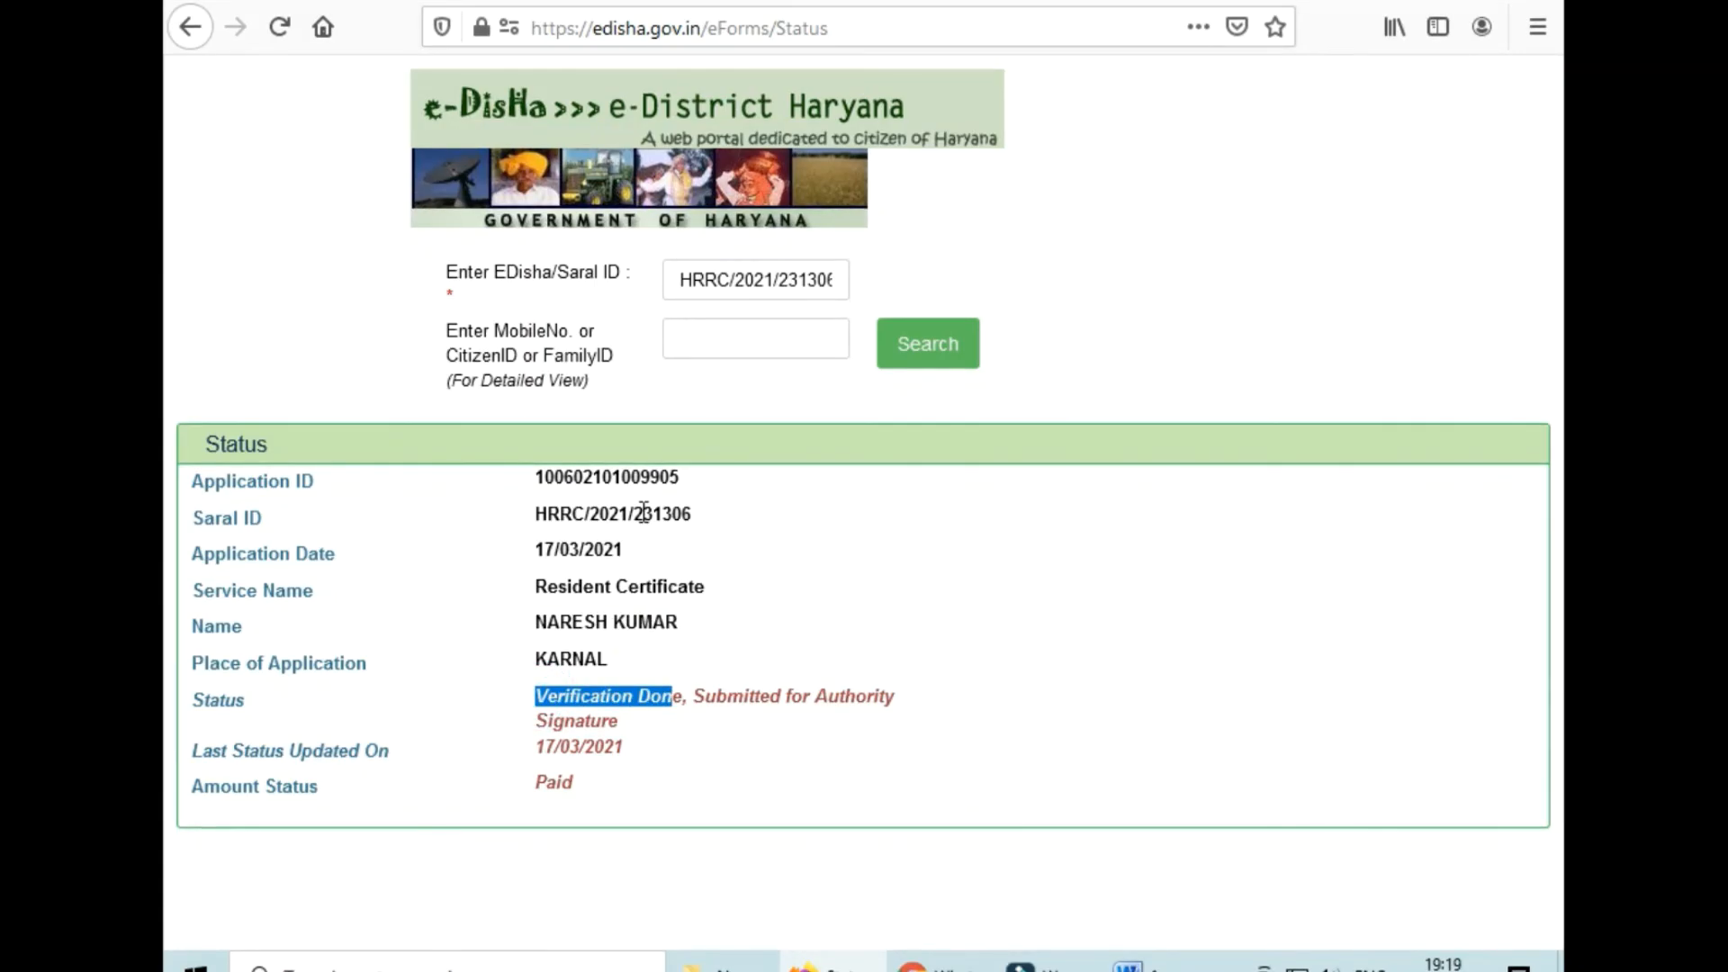
click(744, 336)
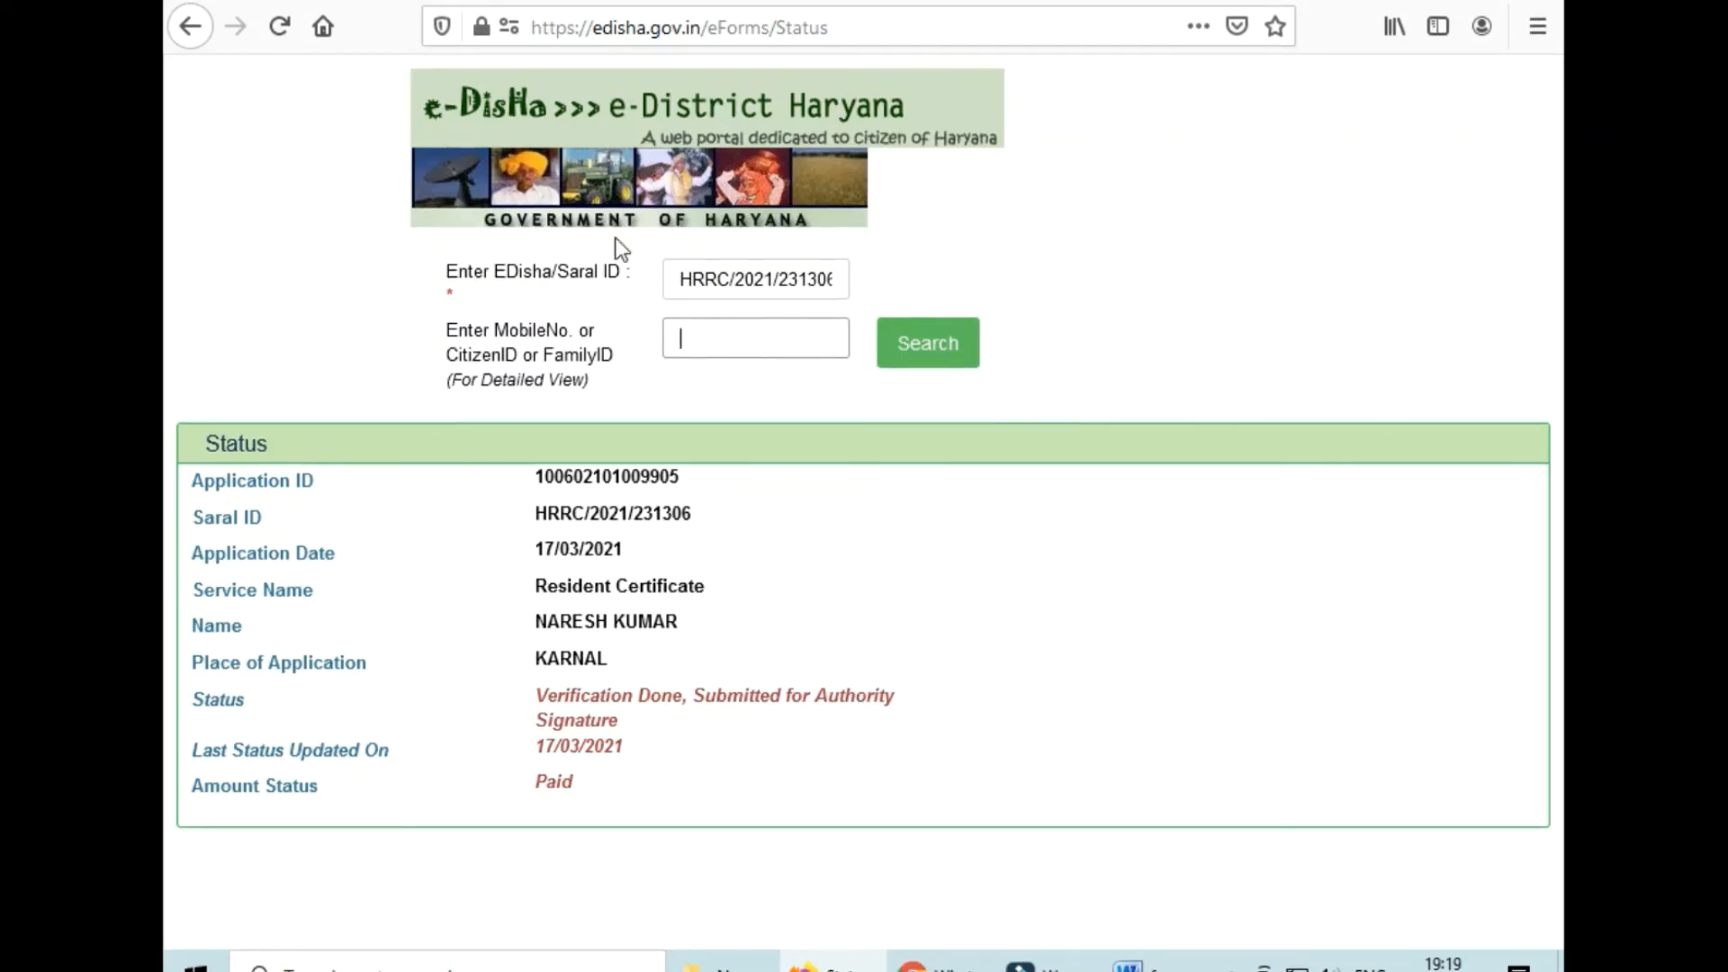
key(ctrl+shift+Tab)
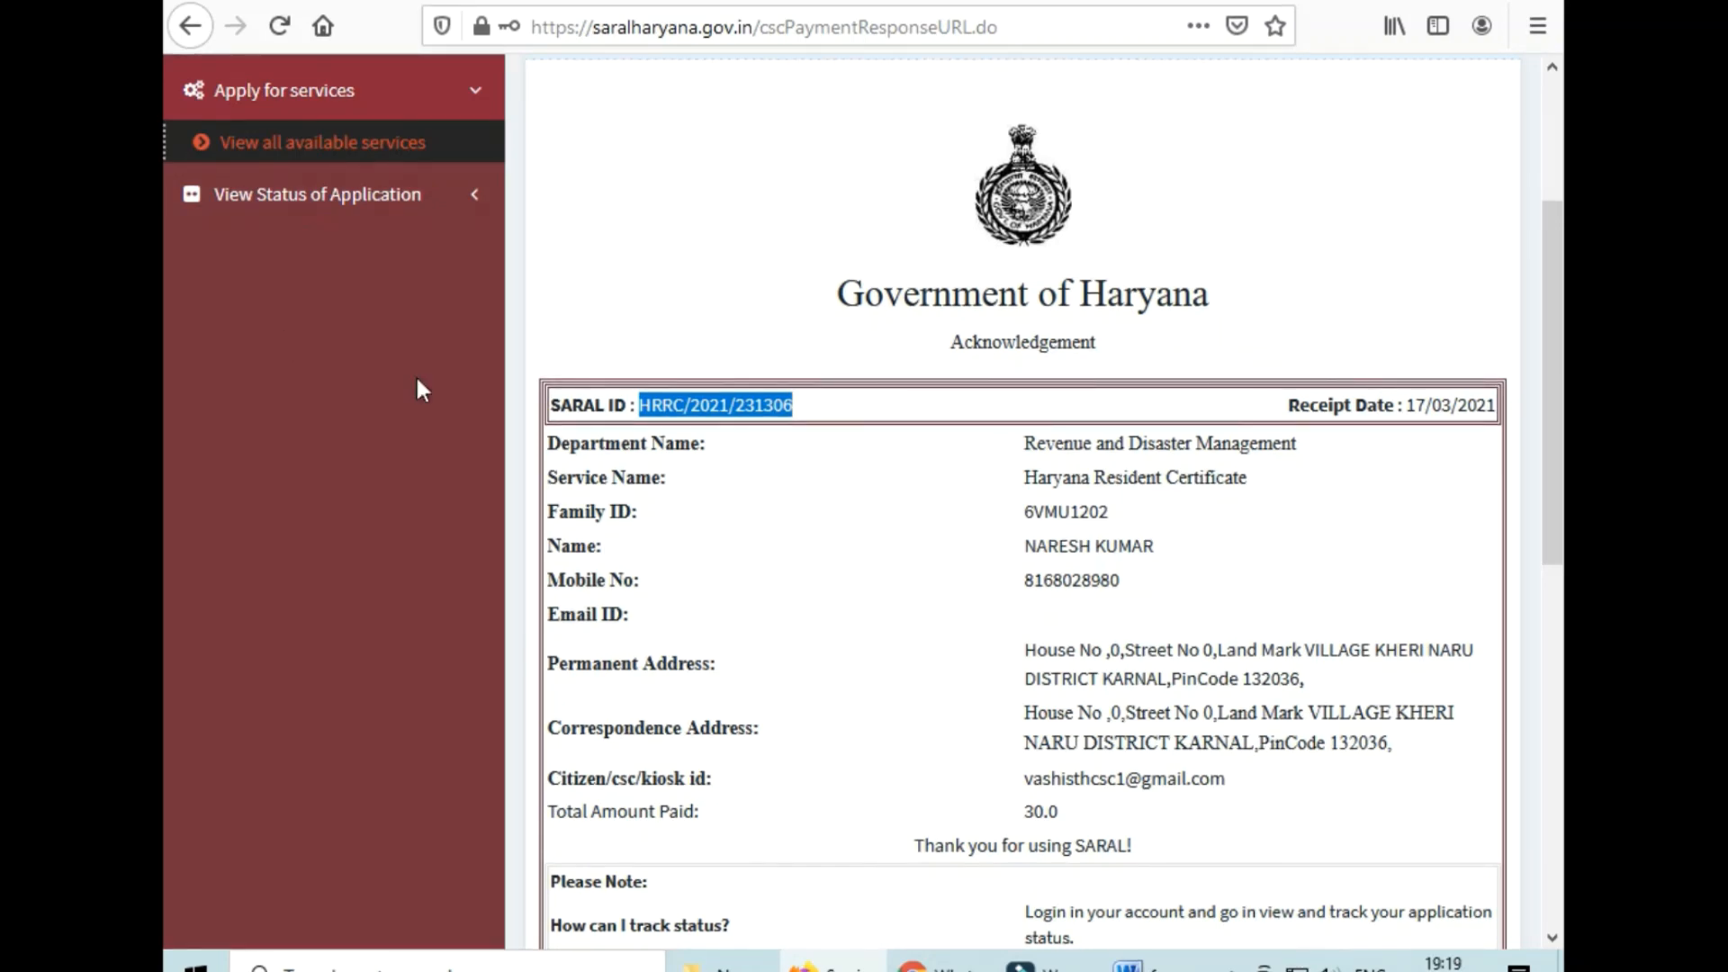
scroll(858, 401, down, 5)
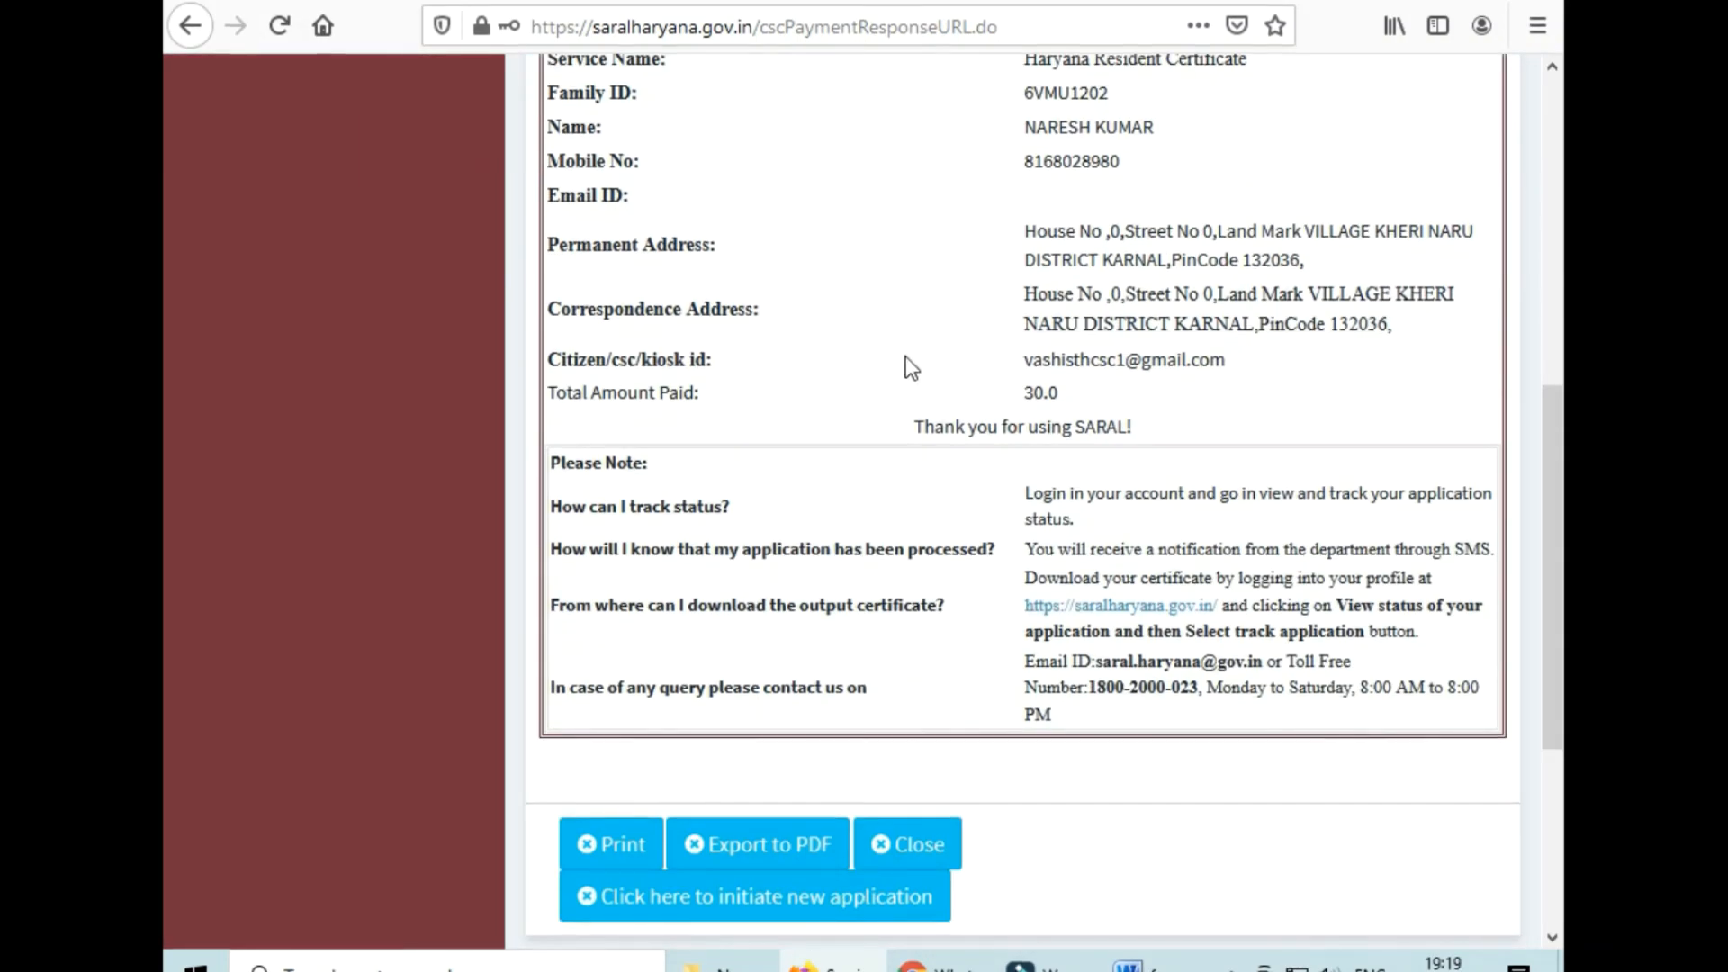
scroll(747, 362, up, 3)
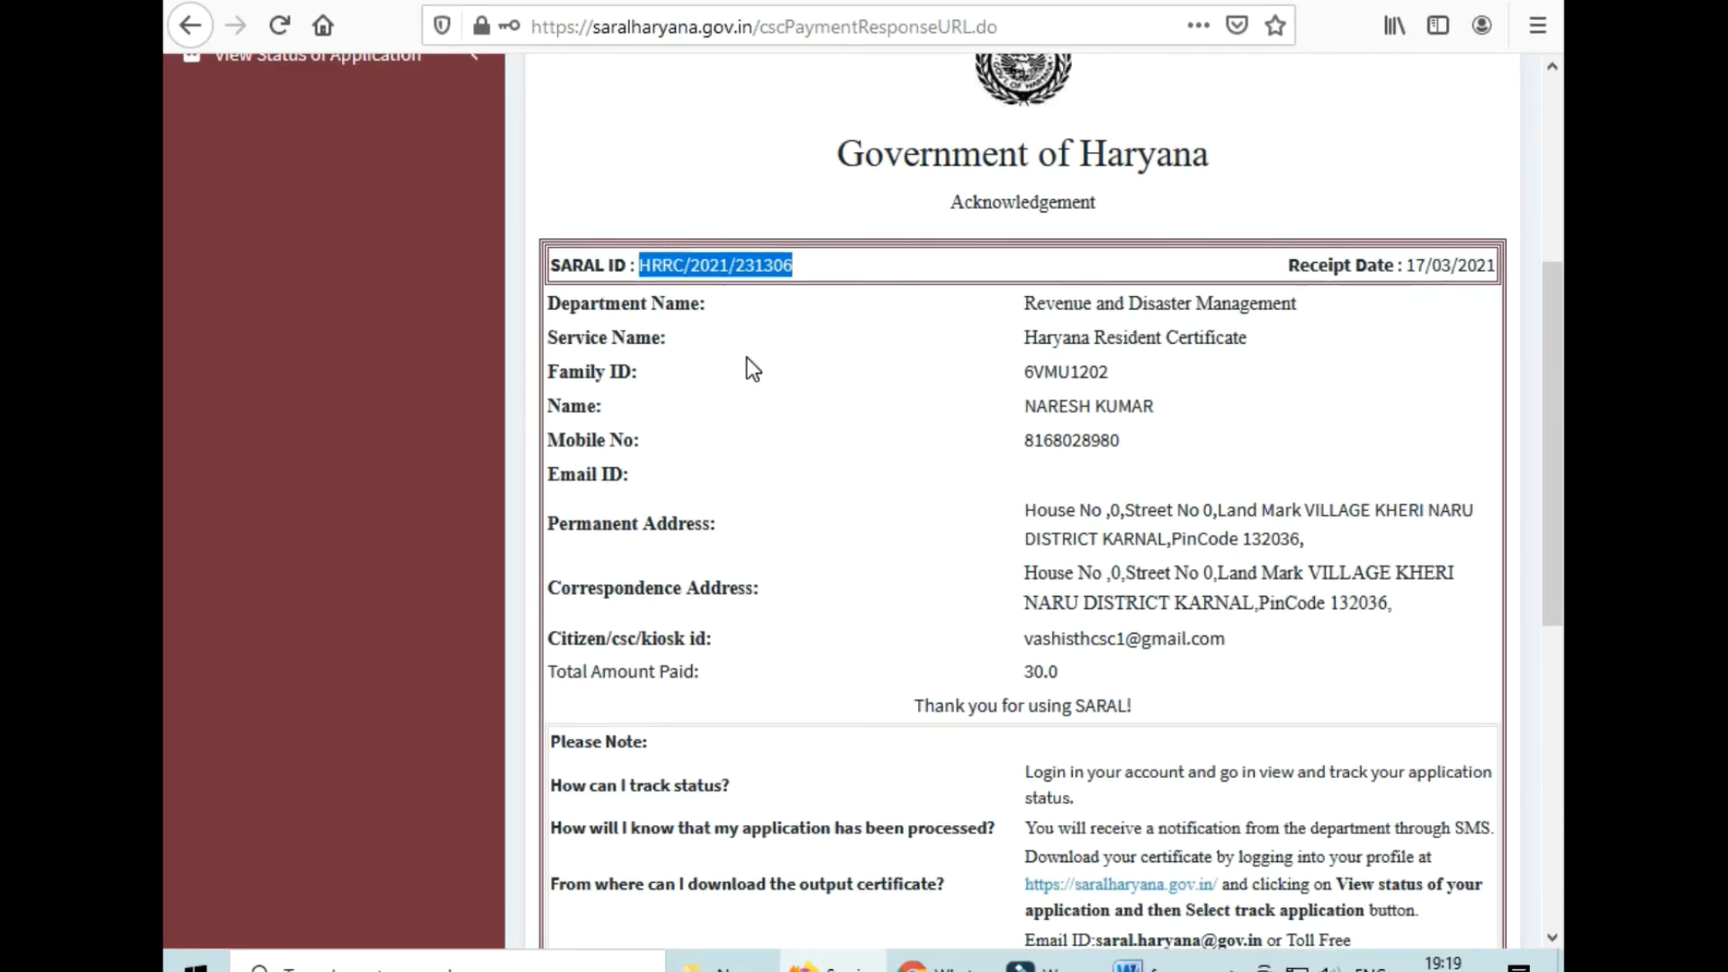
scroll(747, 360, up, 5)
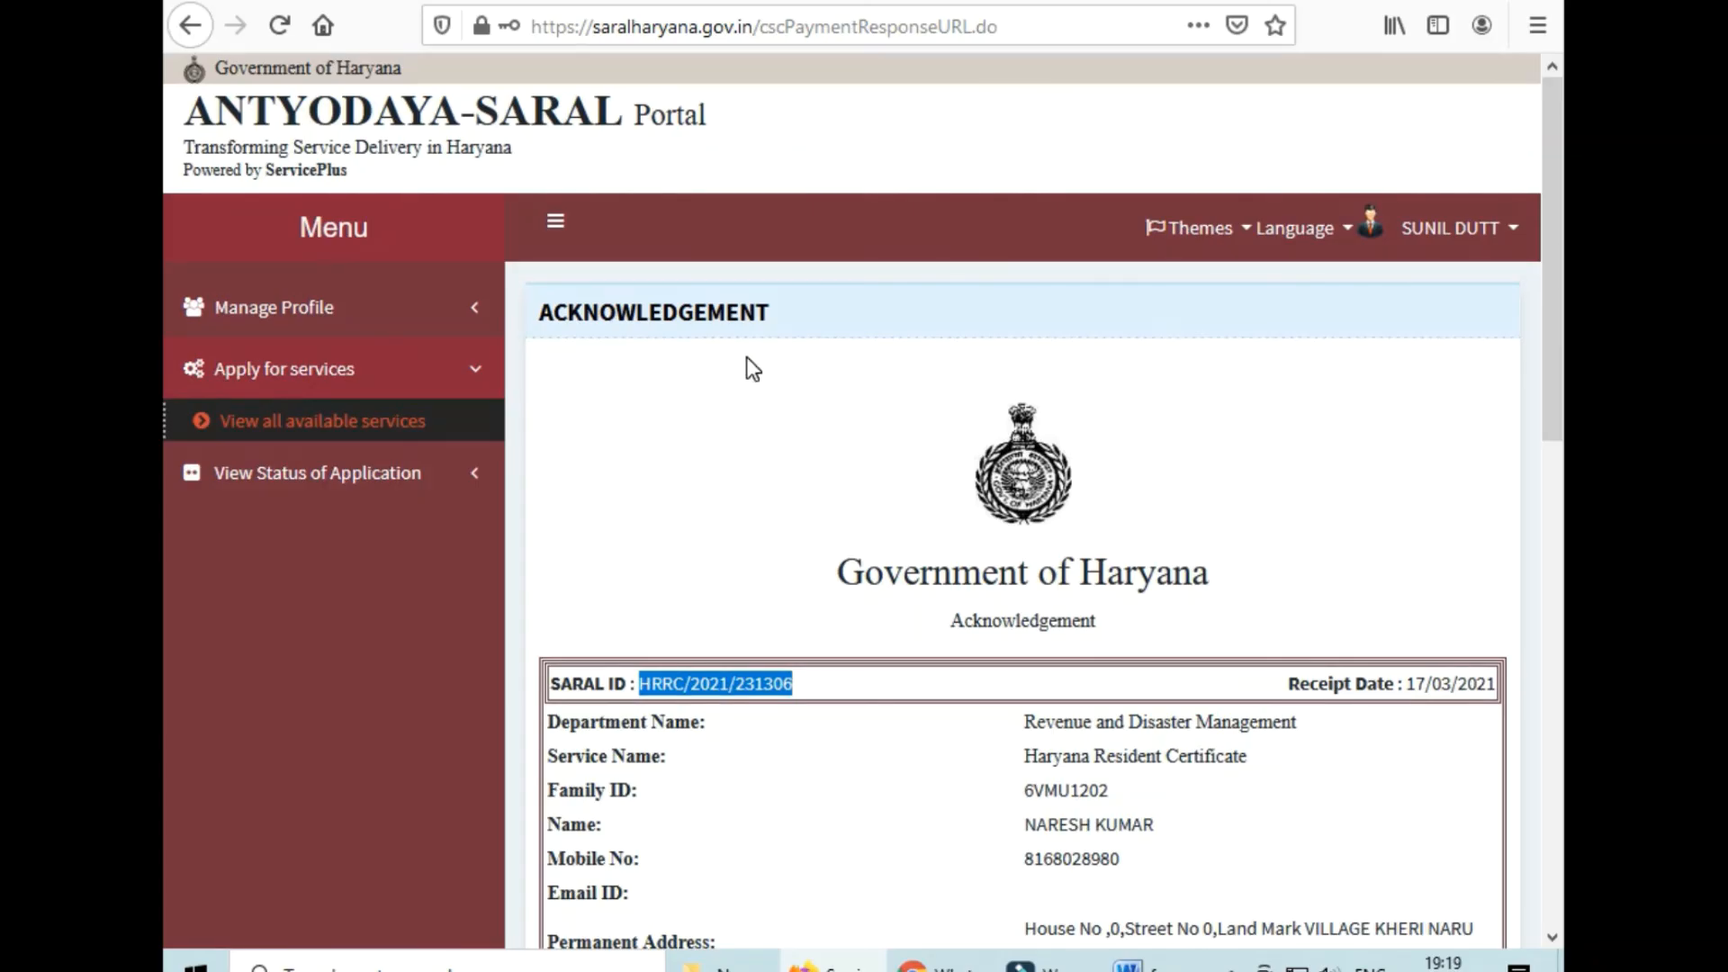
click(565, 3)
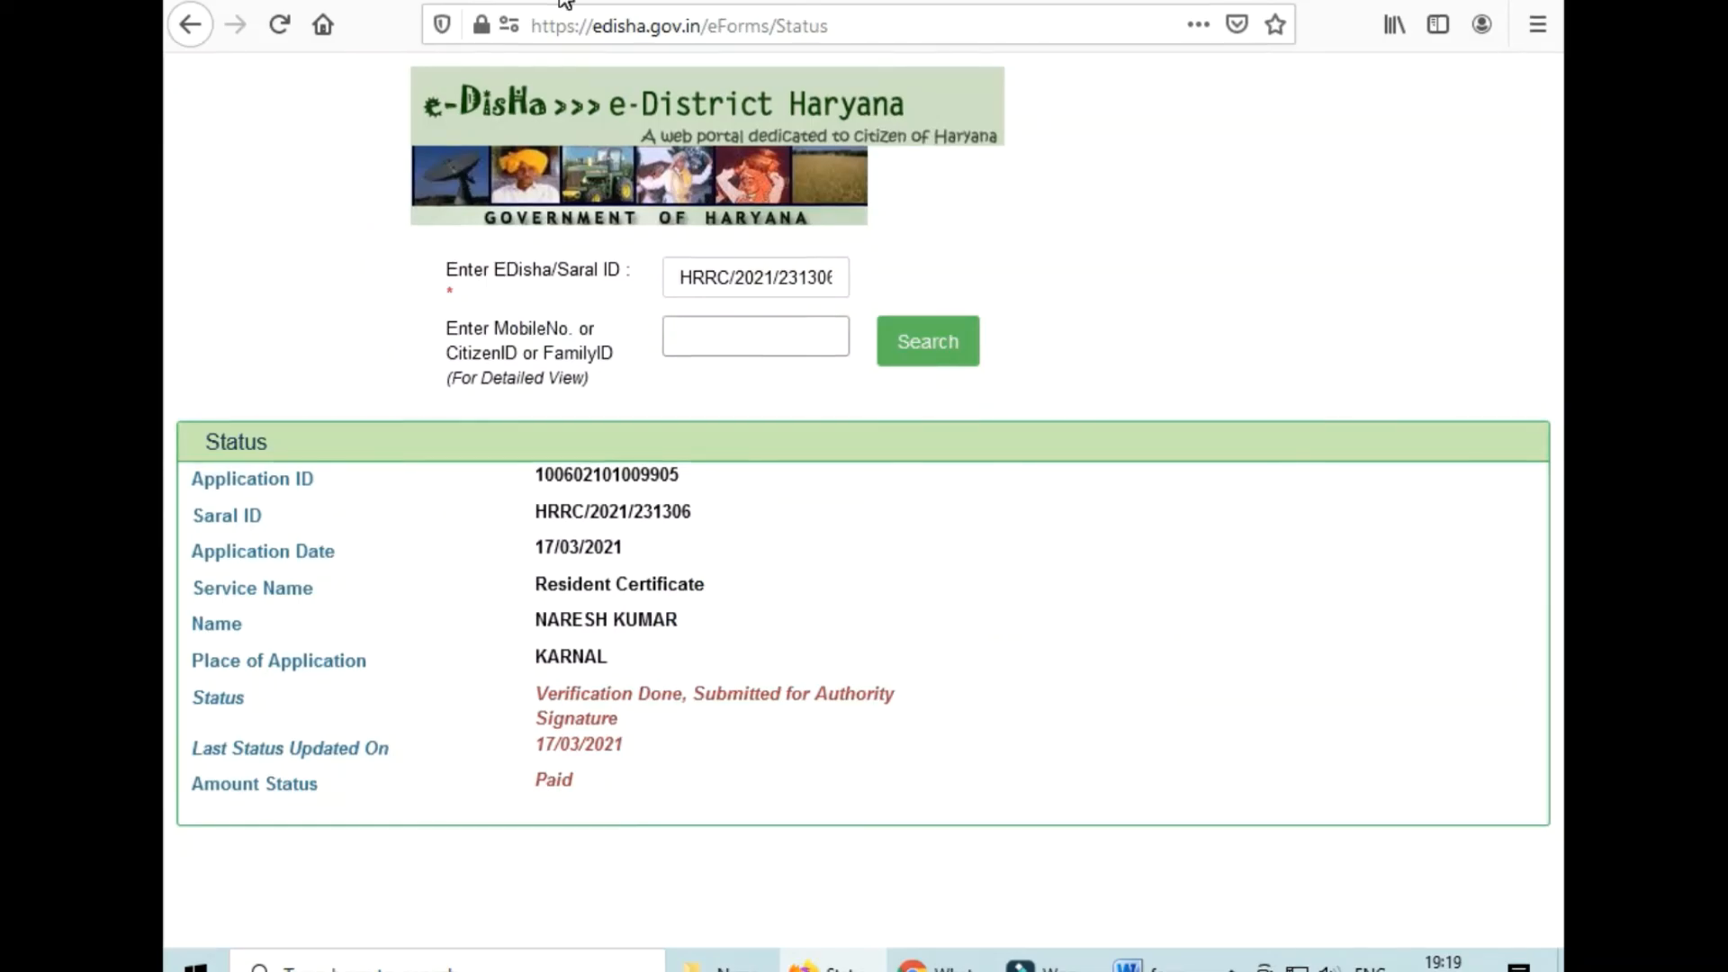